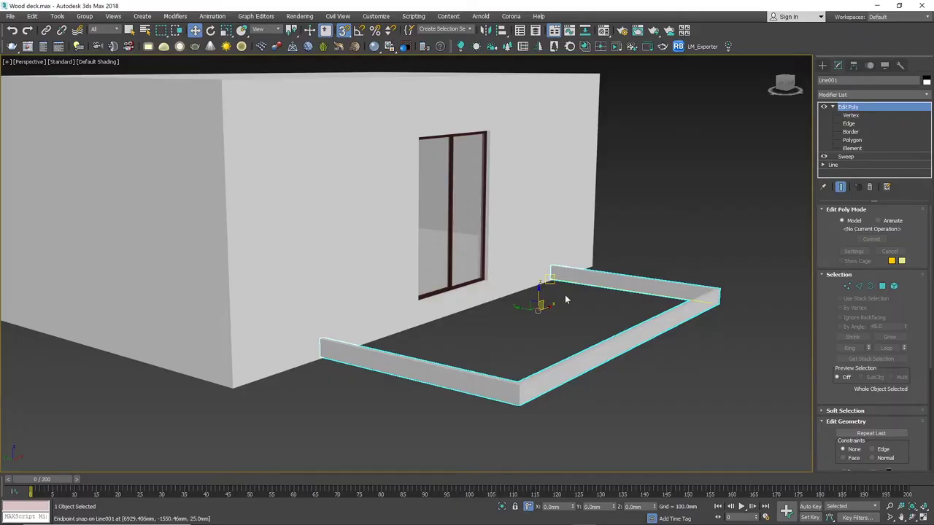
Draw a 5000 mm wide rectangle spline on top of the deck frame, snapped to the frame's inner corners.
middle_click_drag(559, 290, 524, 301)
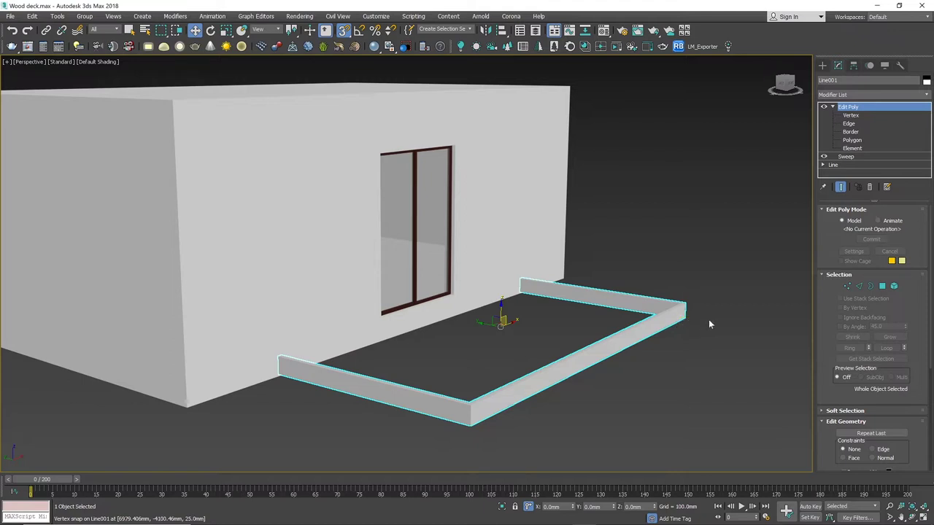
left_click(822, 67)
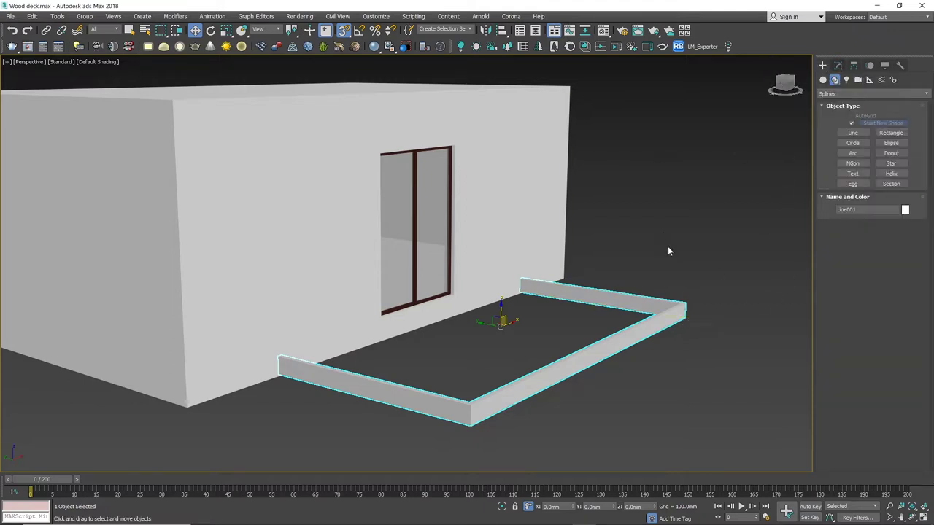
left_click(886, 134)
middle_click_drag(501, 379, 453, 398, "alt")
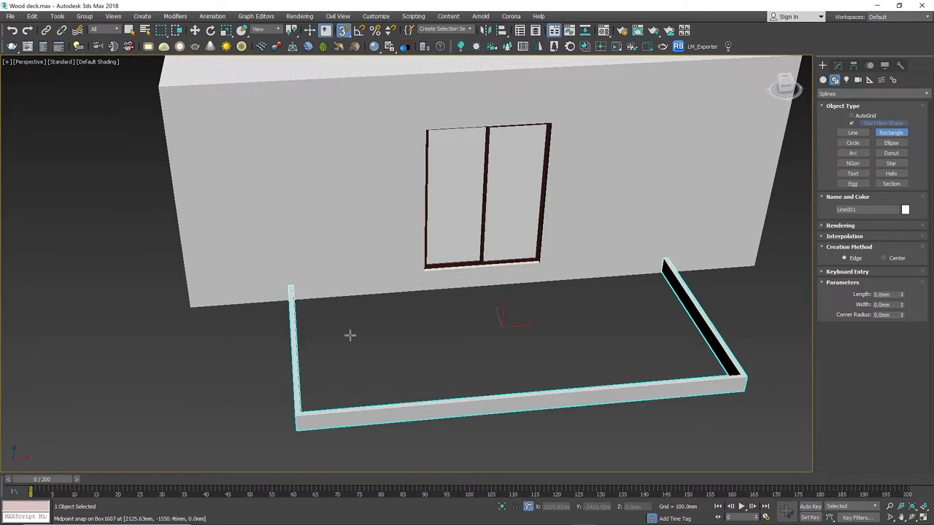
left_click_drag(292, 287, 735, 376)
key("w")
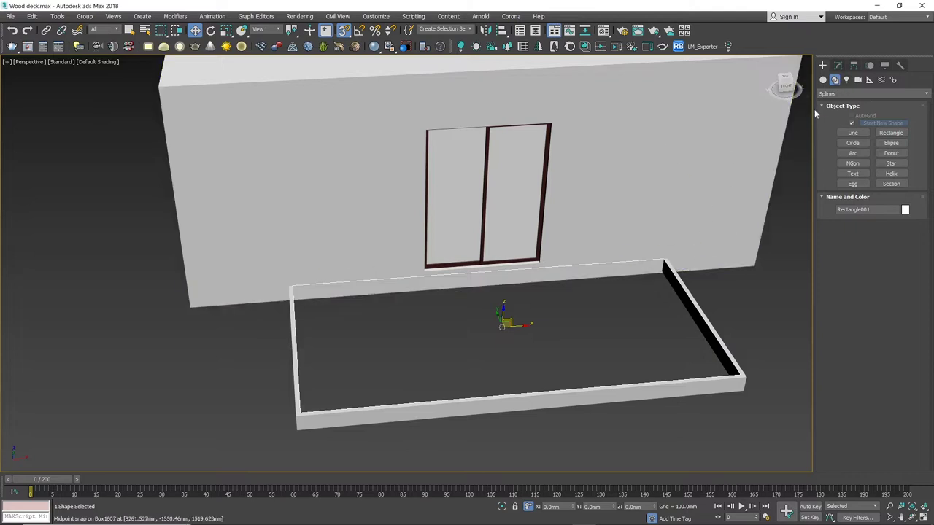
Apply the FloorGenerator modifier to the rectangle so it fills with floor boards.
left_click(838, 65)
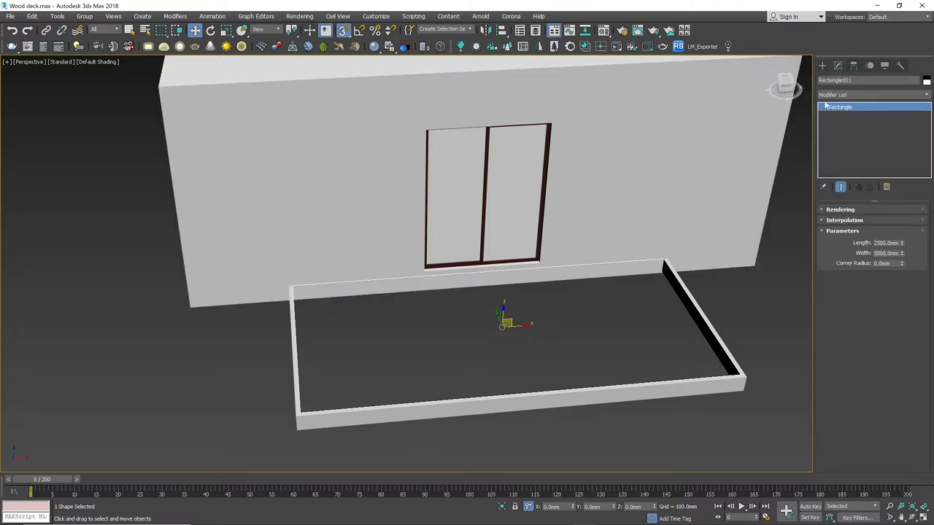
left_click(878, 96)
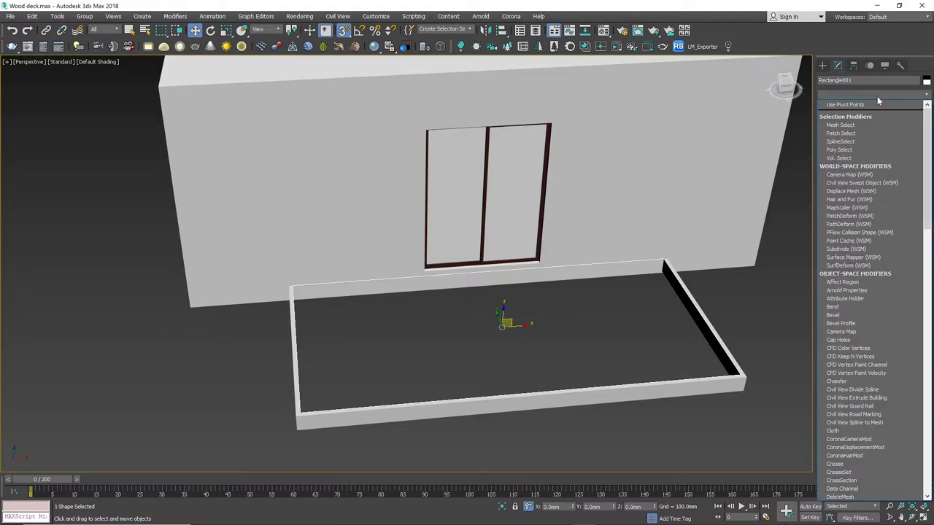
type("fl")
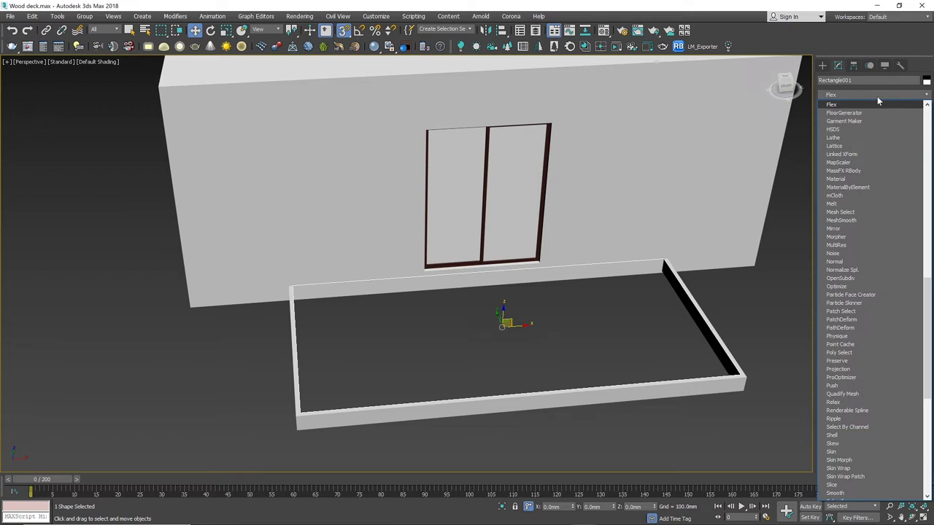
left_click(866, 111)
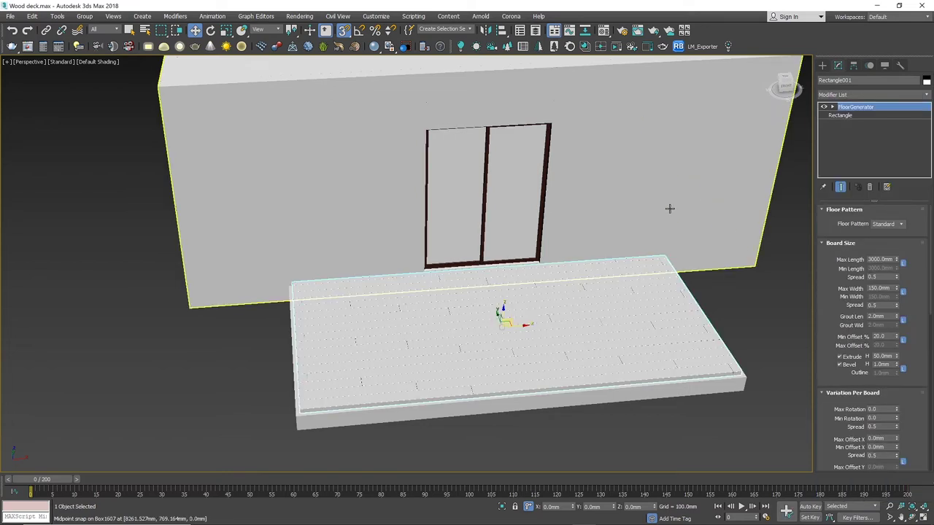
middle_click_drag(527, 375, 506, 363, "alt")
scroll(635, 354, "up", 5)
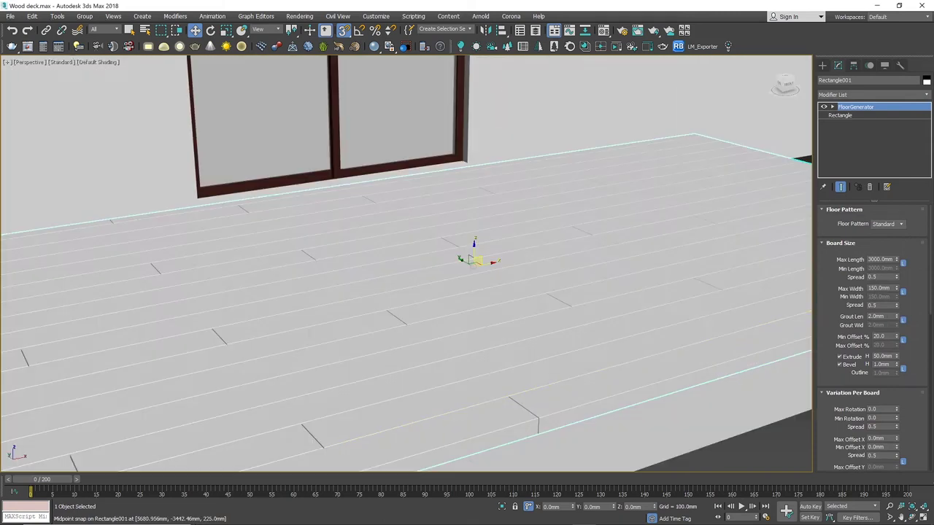
Try other maximum board sizes, including a 300 mm width, and return the boards to 3000 mm by 150 mm.
left_click(880, 259)
type("3300")
key("Return")
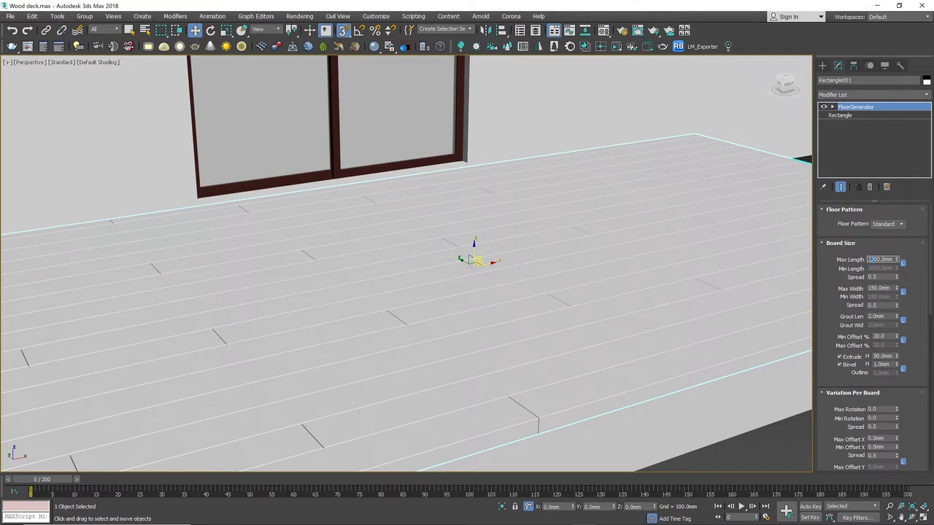
scroll(553, 312, "down", 5)
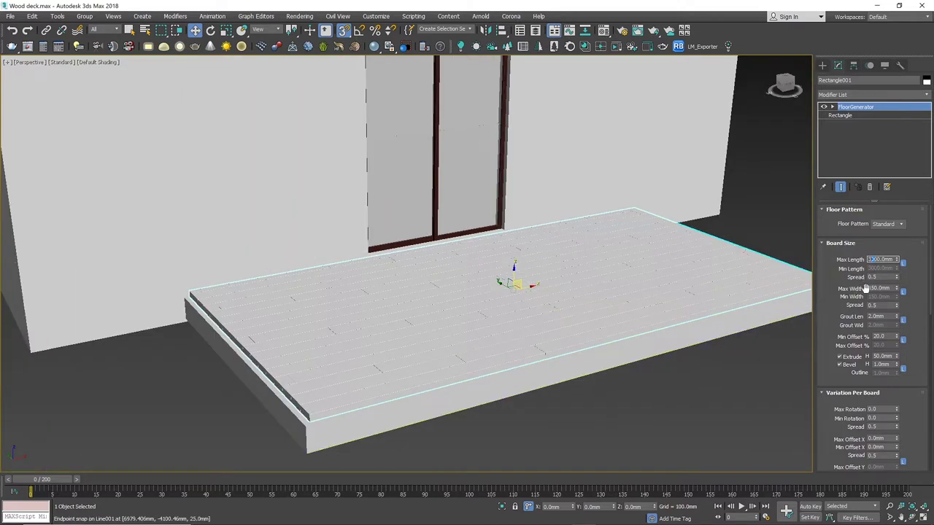
double_click(895, 289)
type("300")
key("Return")
type("150")
key("Return")
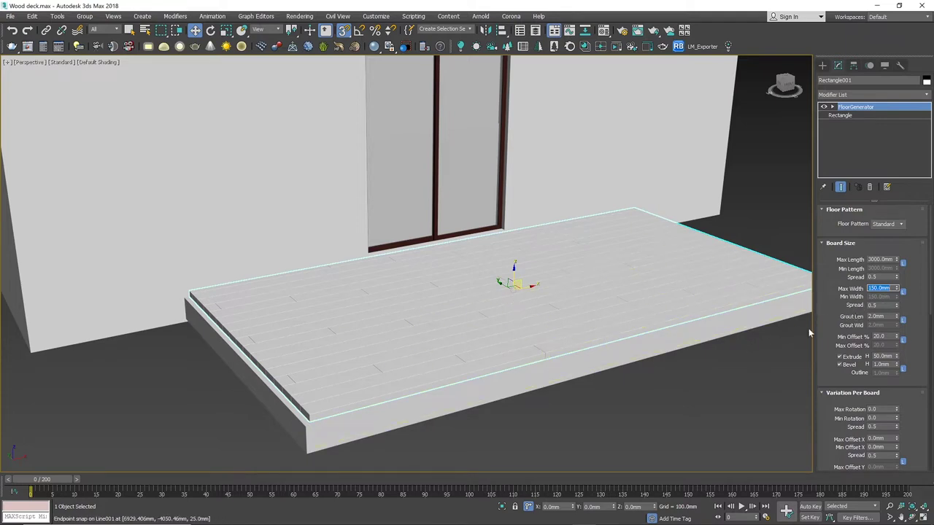
Try a 10 mm grout gap between the boards and return the grout length to 2 mm.
middle_click_drag(433, 332, 484, 332, "alt")
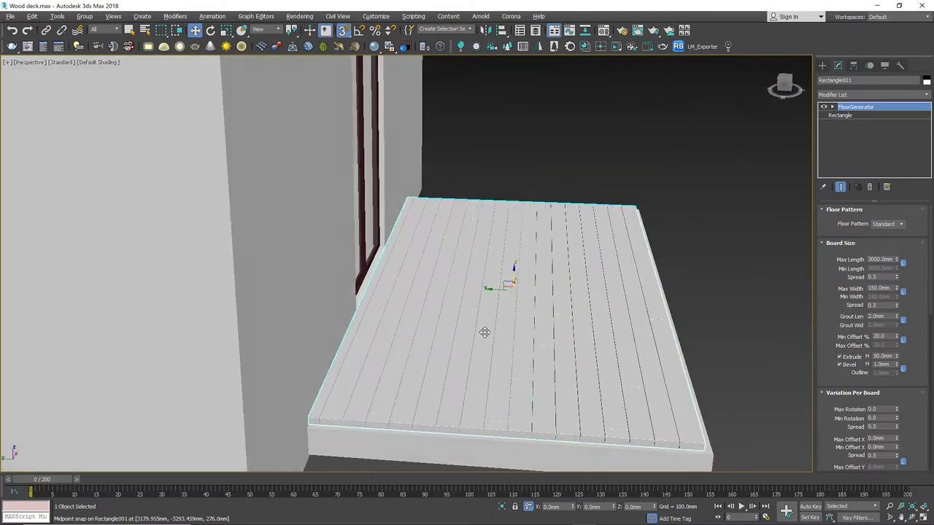
scroll(545, 345, "up", 2)
scroll(545, 346, "up", 6)
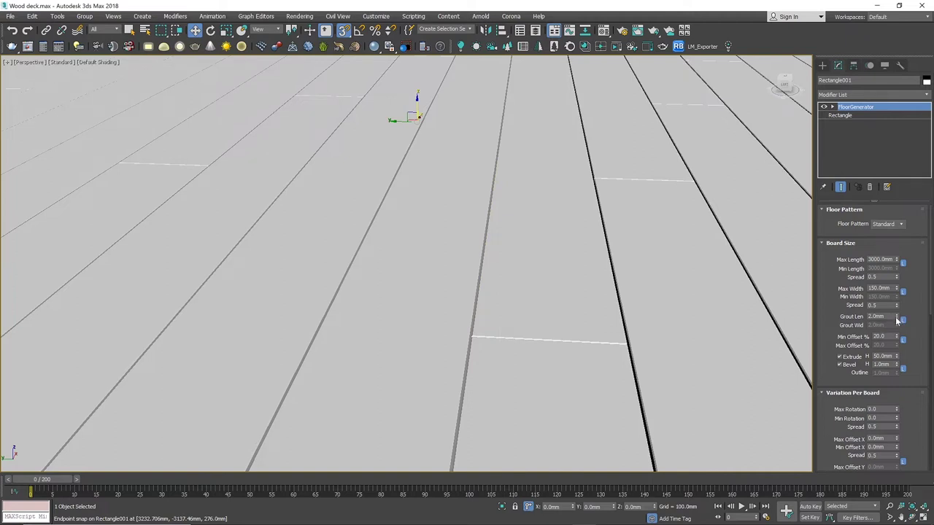
left_click_drag(899, 319, 907, 278)
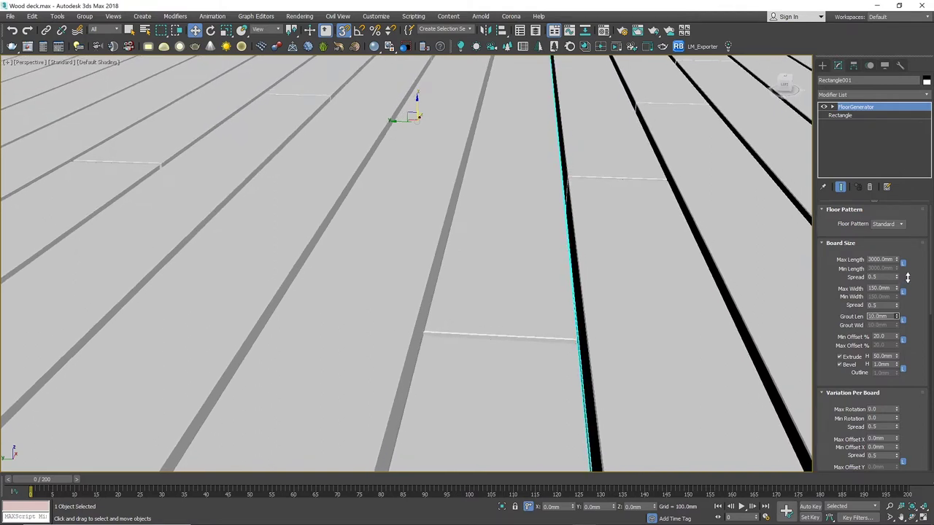
middle_click_drag(723, 348, 674, 360, "alt")
double_click(882, 316)
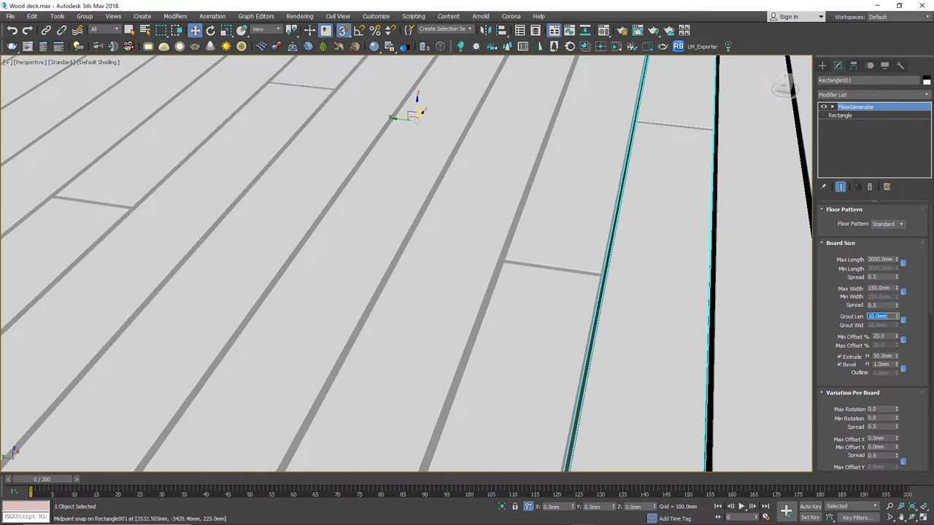
type("2")
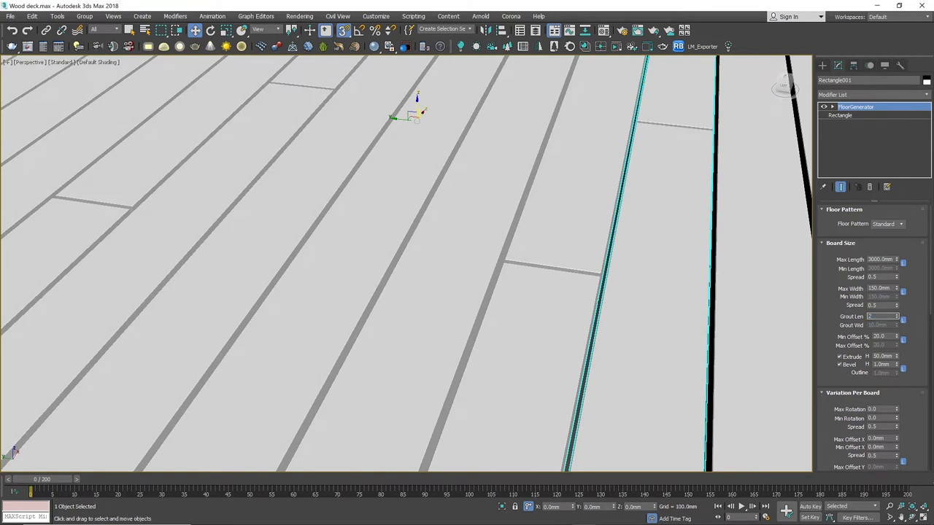
key("Return")
scroll(663, 308, "down", 2)
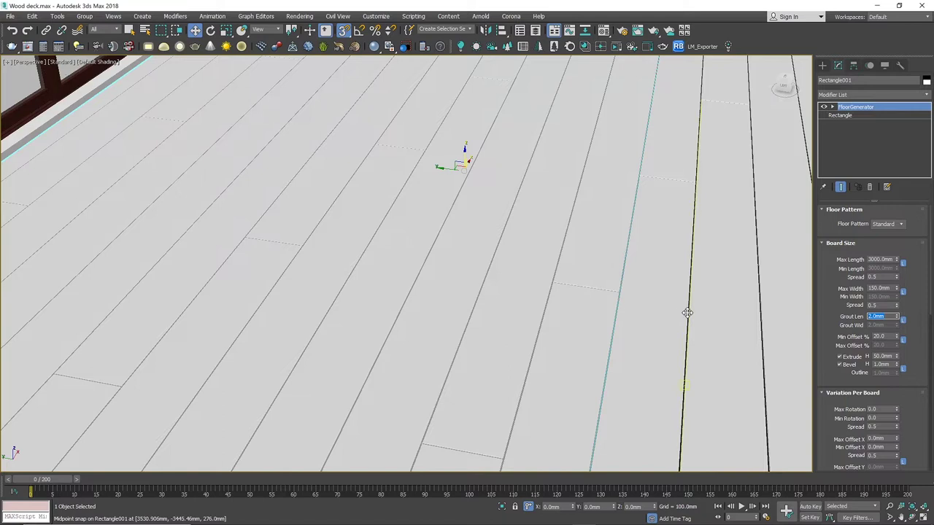
Set the boards' minimum offset to 50 % so the end joints alternate evenly between rows.
middle_click_drag(687, 313, 677, 311, "alt")
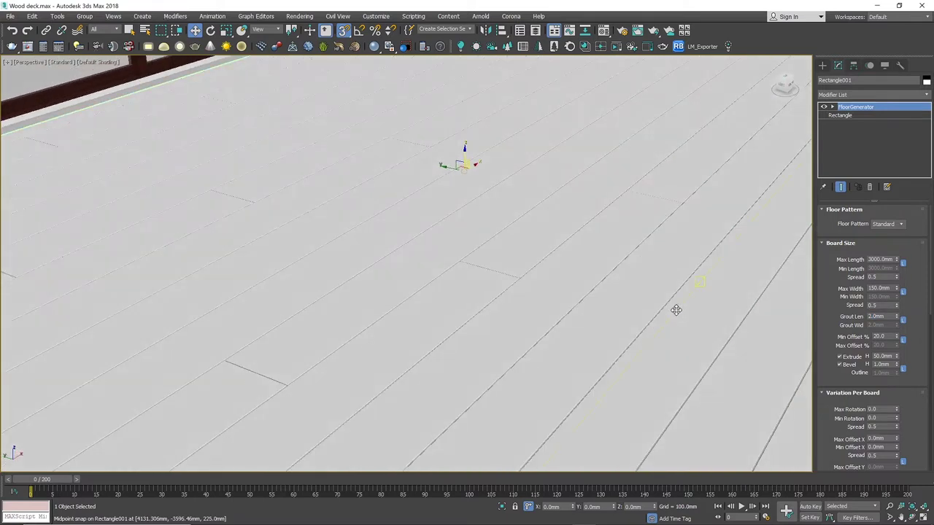
key("t")
key("z")
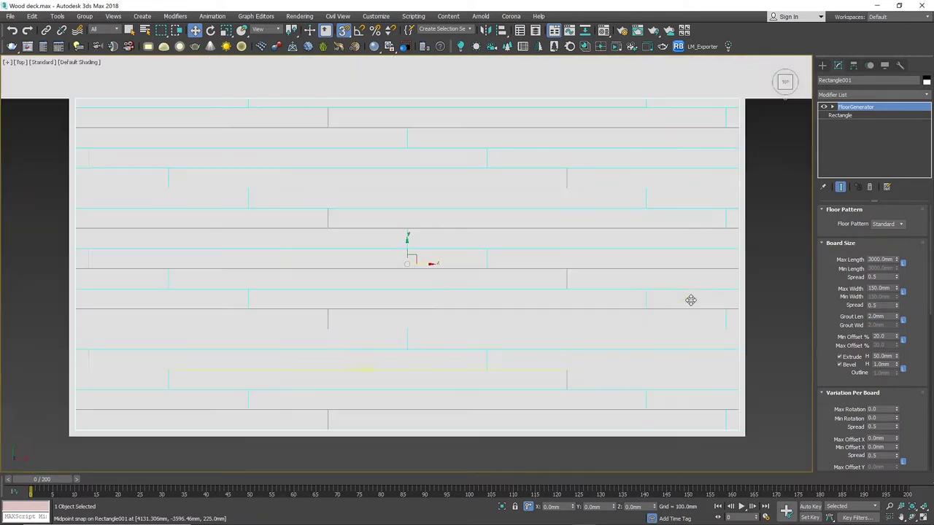
scroll(459, 307, "down", 2)
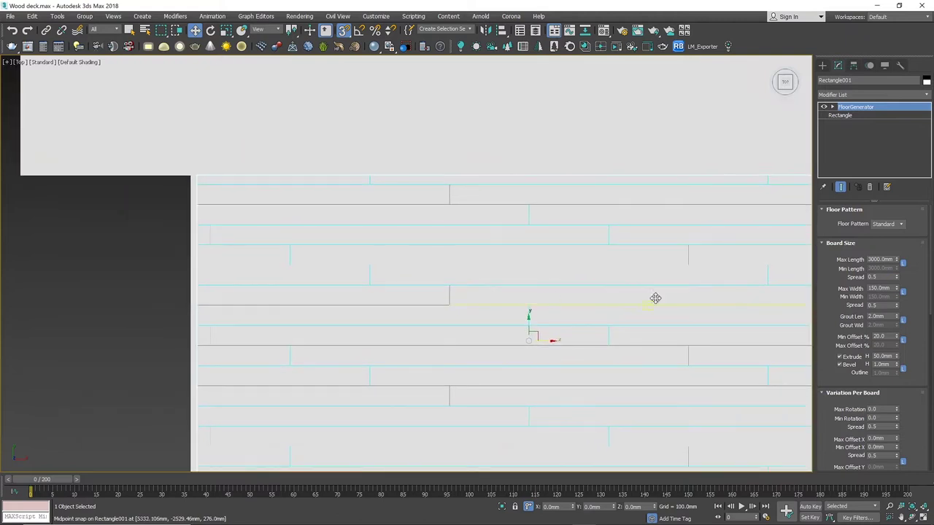
double_click(880, 336)
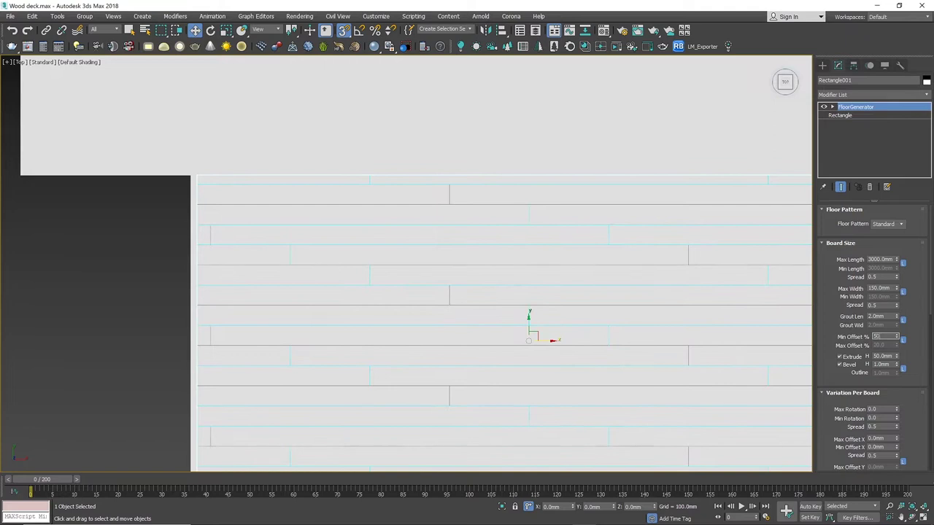
key("Return")
scroll(795, 311, "down", 2)
middle_click_drag(674, 313, 659, 253, "alt")
scroll(659, 253, "up", 3)
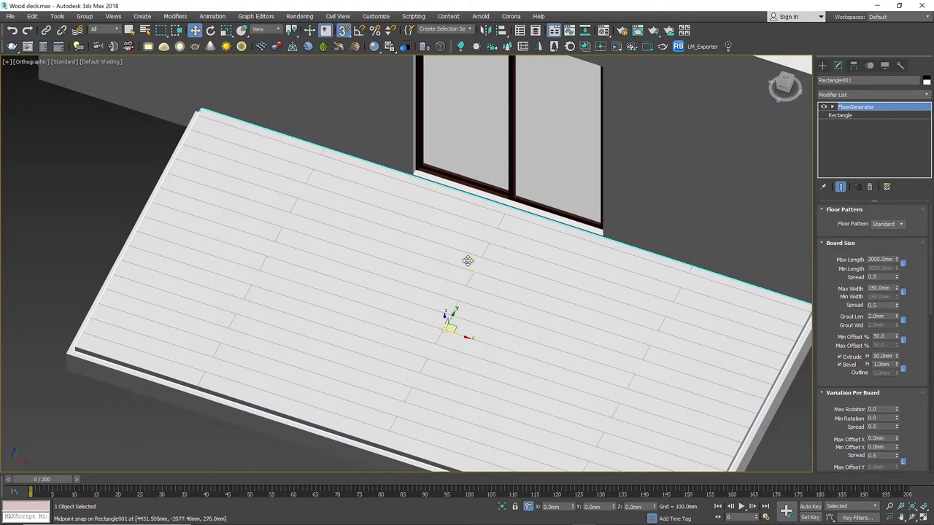
Re-enter the boards' extrusion height as 50 mm.
middle_click_drag(543, 325, 640, 313, "alt")
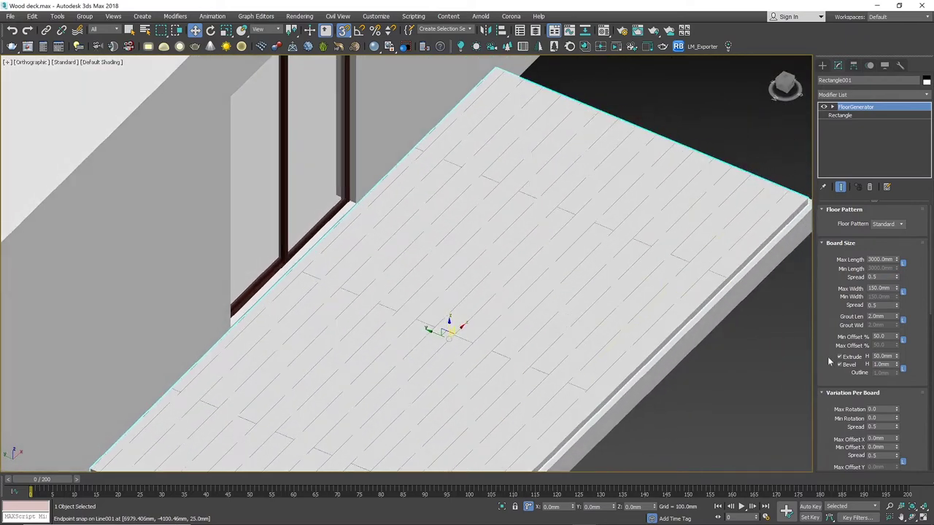
mouse_move(897, 357)
left_mouse_down()
mouse_move(894, 348)
mouse_move(897, 356)
left_mouse_up()
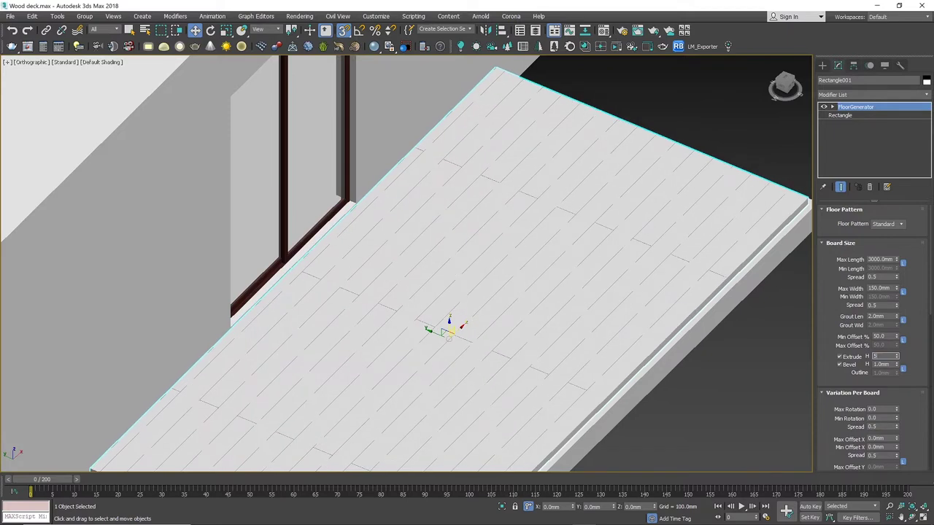
key("Return")
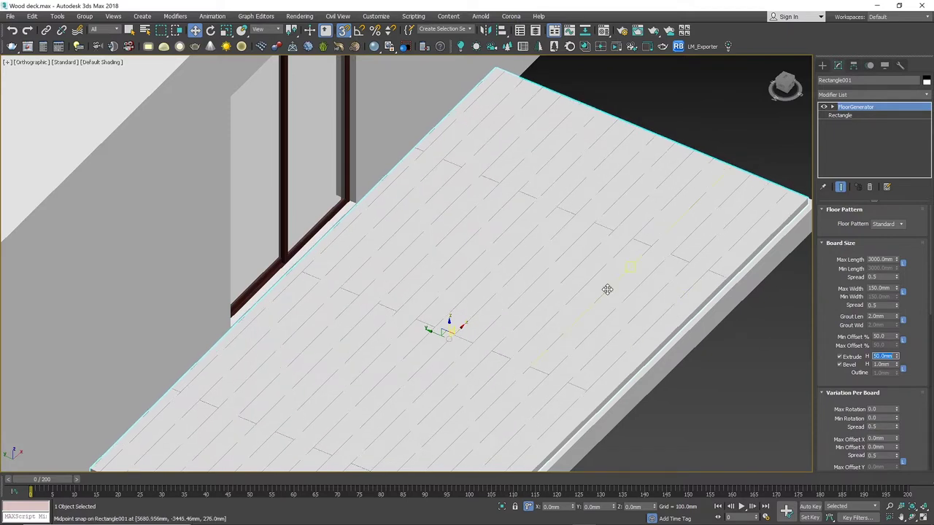
scroll(626, 278, "down", 2)
middle_click_drag(562, 342, 655, 183)
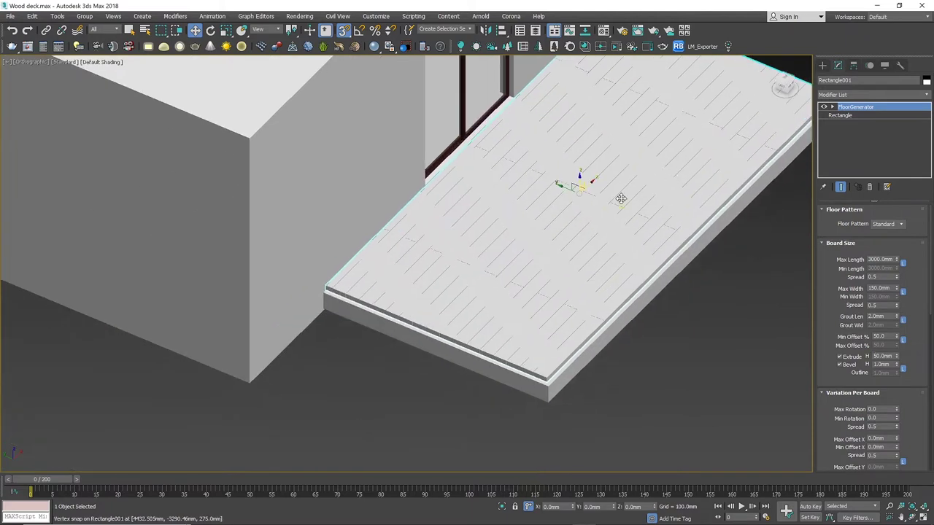
Set the per-board variation's maximum X offset to 0.9 mm, checking a board joint up close from above.
scroll(520, 373, "up", 3)
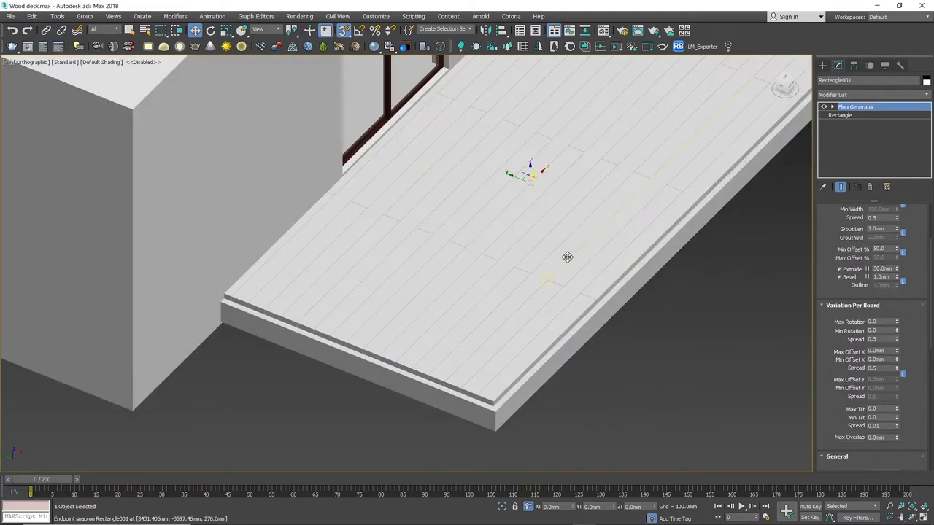
middle_click_drag(615, 185, 501, 261)
key("t")
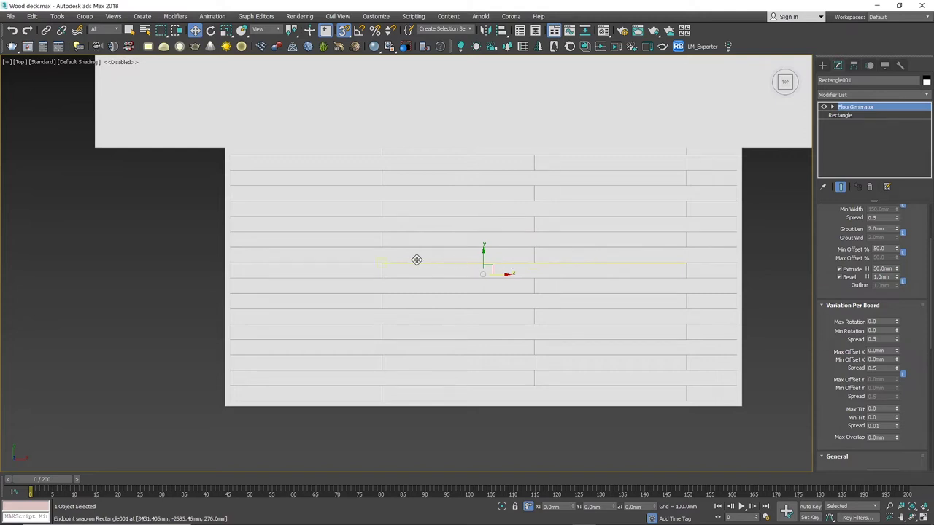
scroll(416, 260, "up", 2)
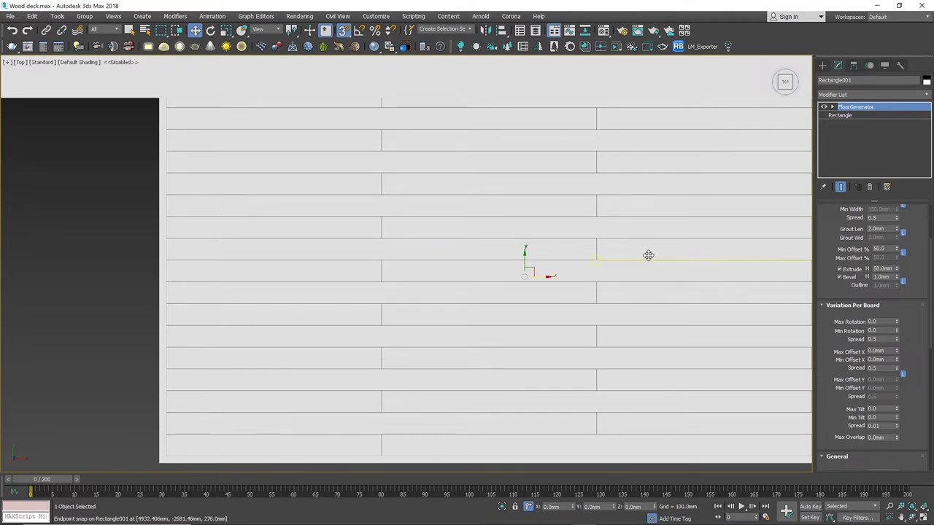
scroll(646, 256, "up", 6)
middle_click_drag(559, 342, 536, 344)
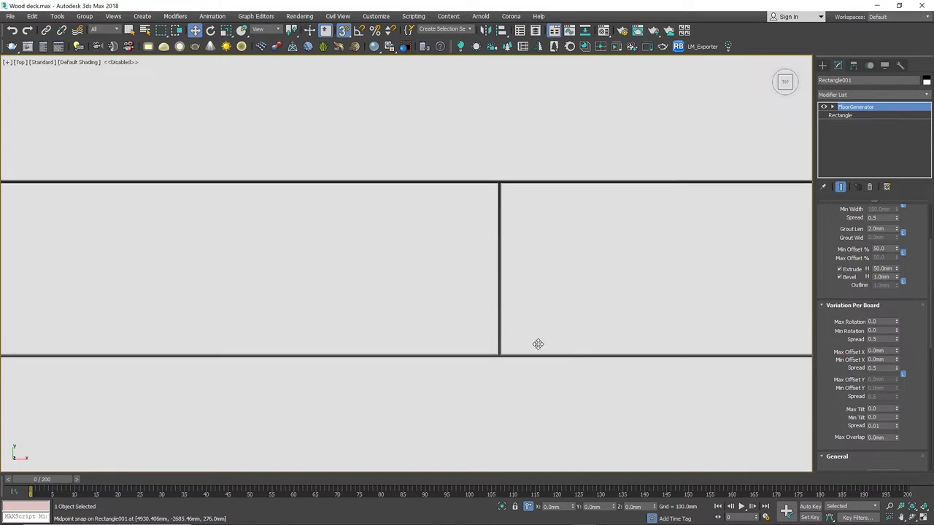
scroll(521, 210, "up", 2)
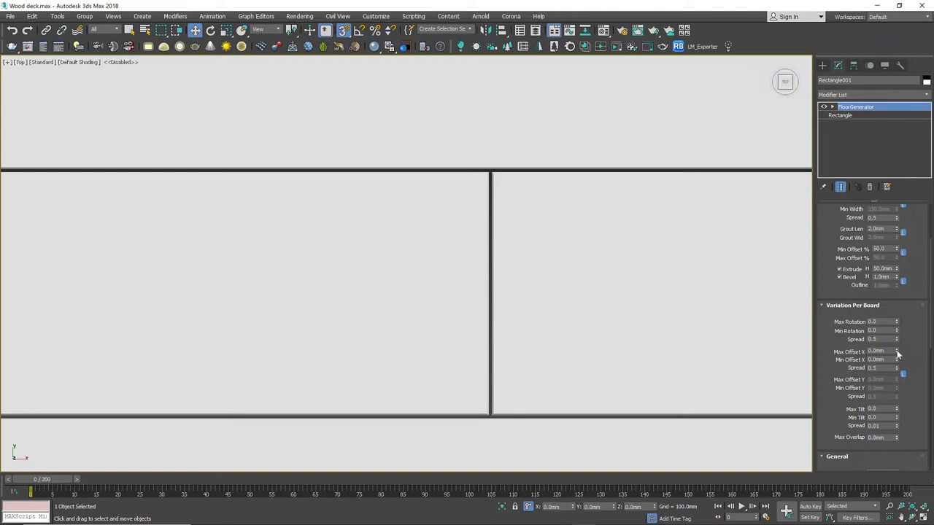
left_click_drag(897, 354, 900, 346)
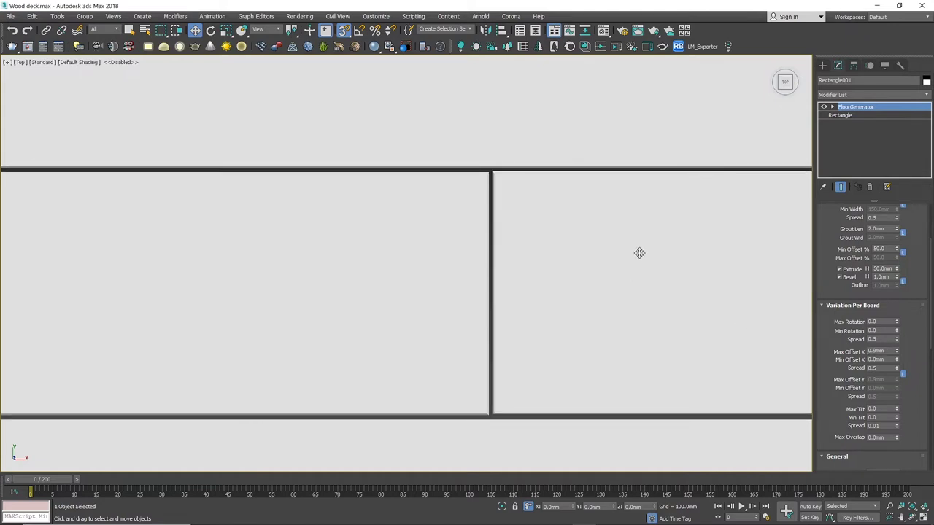
Set the per-board variation's maximum rotation to 0.02.
scroll(546, 263, "down", 2)
scroll(466, 233, "up", 2)
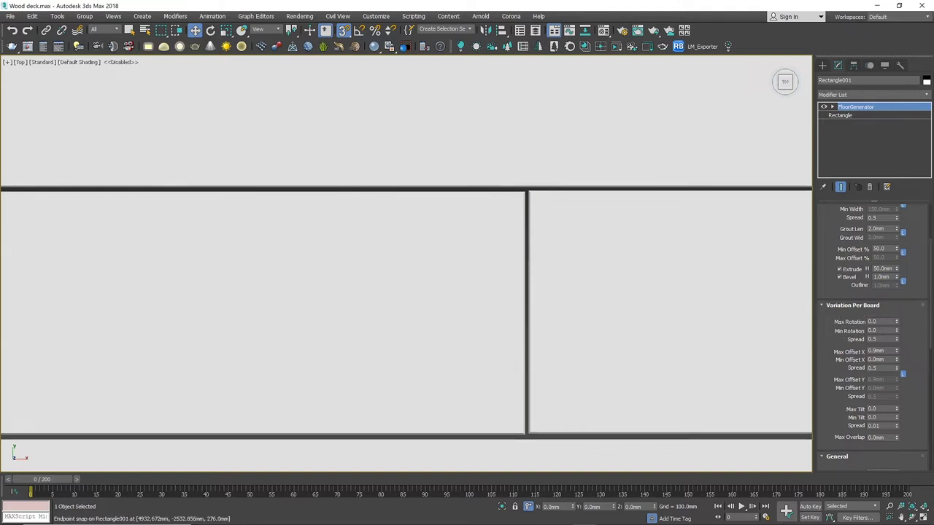
left_click(896, 320)
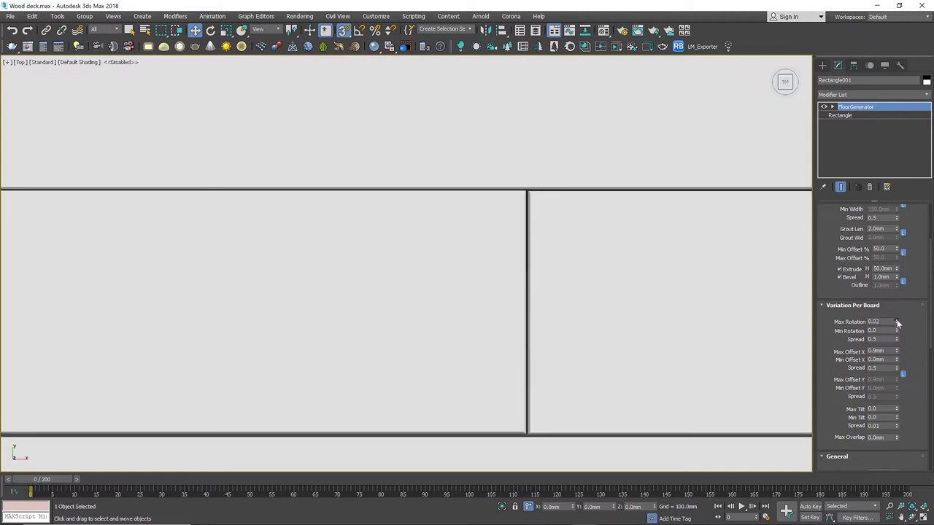
Set the per-board variation's maximum rotation to 0.01 and switch to a perspective view of the boards.
left_click(897, 321)
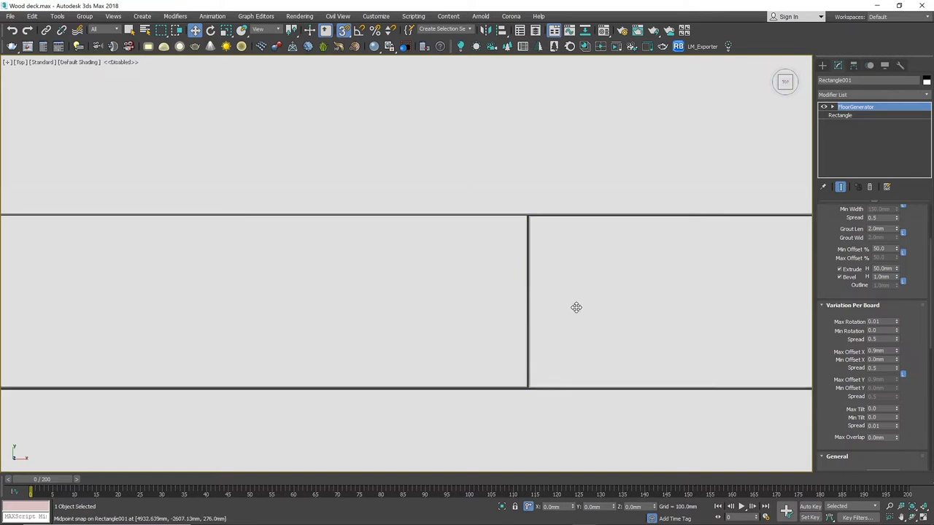
middle_click_drag(581, 302, 641, 257, "alt")
middle_click_drag(537, 263, 635, 311, "alt")
key("p")
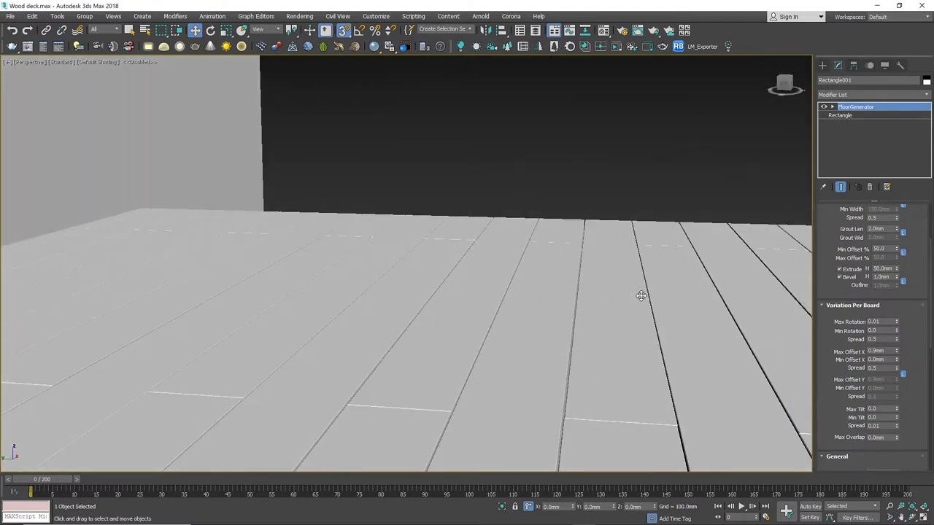
Try raising the boards' maximum tilt to 5.925 while viewing the joints up close at a low angle.
middle_click_drag(574, 344, 542, 282)
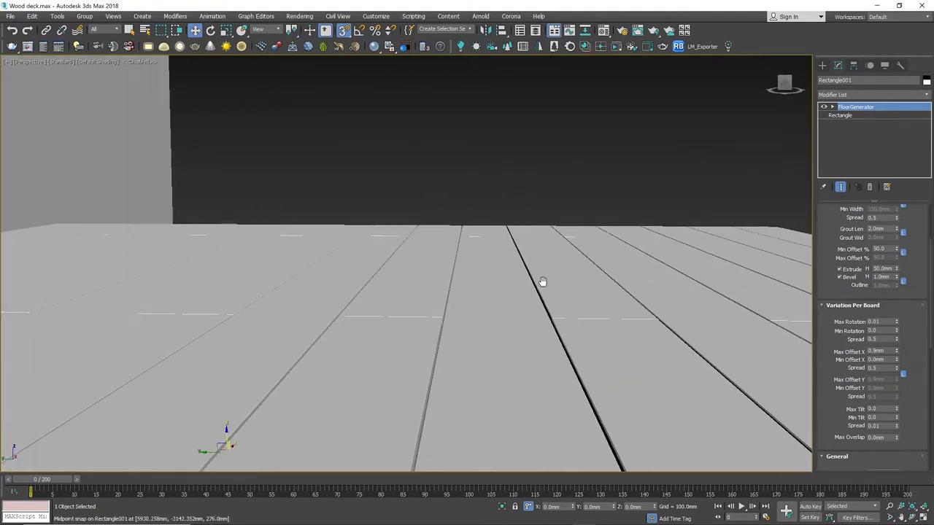
scroll(519, 267, "up", 4)
scroll(521, 256, "down", 2)
middle_click_drag(518, 256, 729, 319)
middle_click_drag(847, 319, 647, 308)
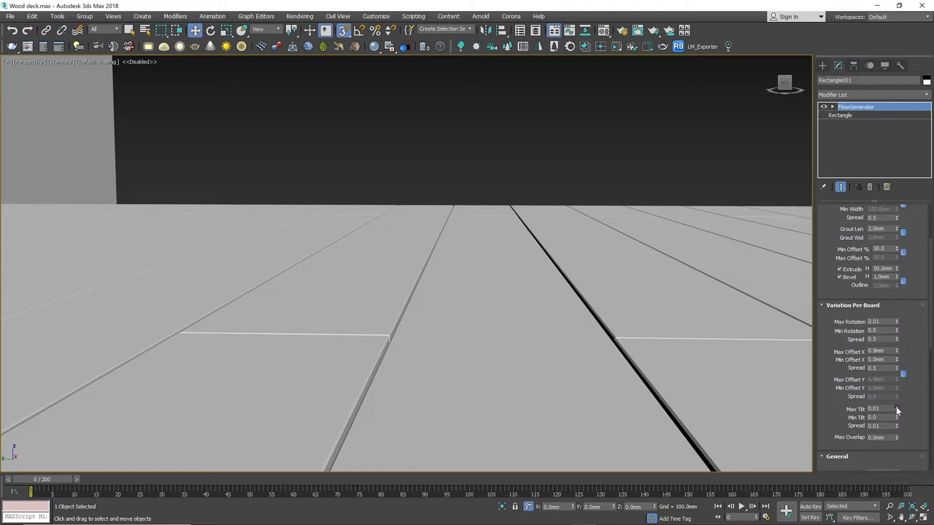
left_click_drag(898, 411, 884, 351)
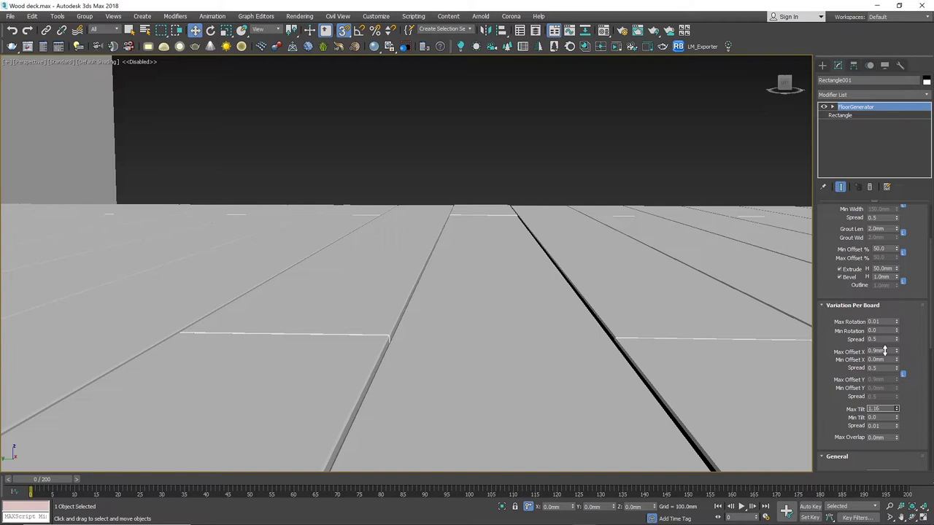
left_click_drag(885, 351, 883, 354)
scroll(467, 371, "down", 2)
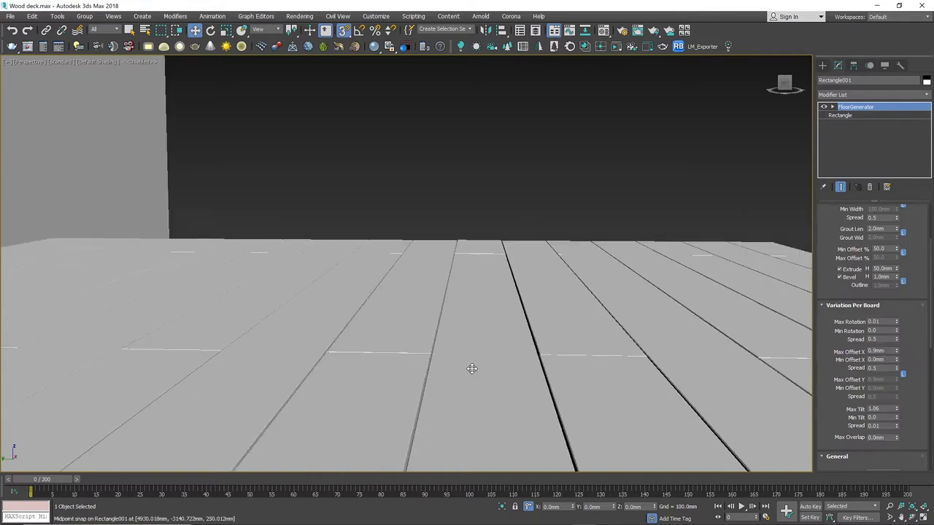
middle_click_drag(573, 379, 546, 267, "alt")
left_click_drag(896, 394, 897, 181)
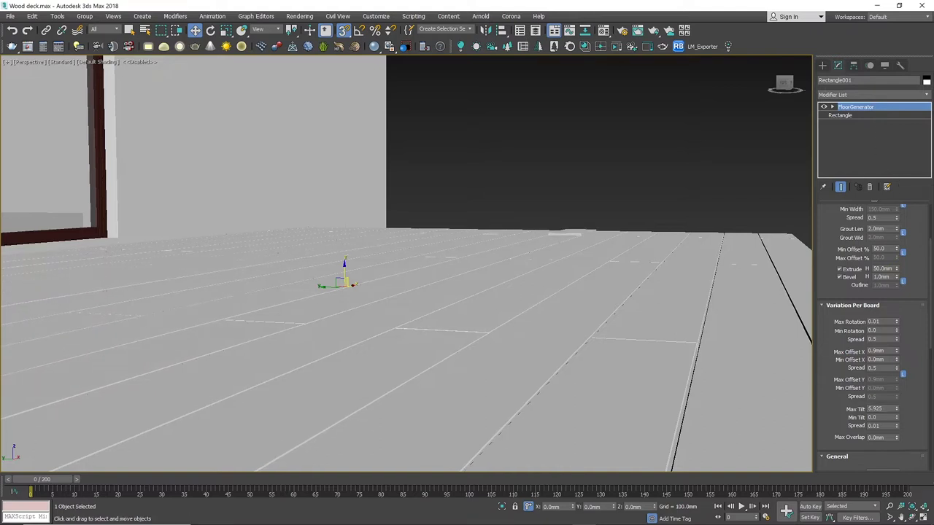
Try a tilt spread of 0.03 with a maximum tilt of 11.199, and return the spread to 0.01.
left_click(897, 424)
left_click(896, 424)
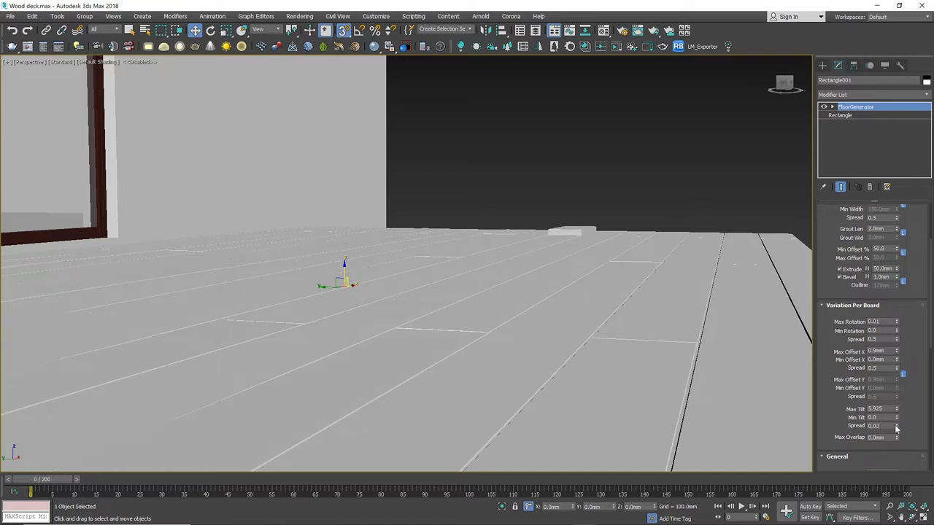
mouse_move(897, 410)
left_mouse_down()
mouse_move(891, 469)
mouse_move(8, 363)
mouse_move(30, 237)
mouse_move(5, 335)
mouse_move(922, 392)
mouse_move(9, 337)
mouse_move(925, 364)
mouse_move(899, 418)
left_mouse_up()
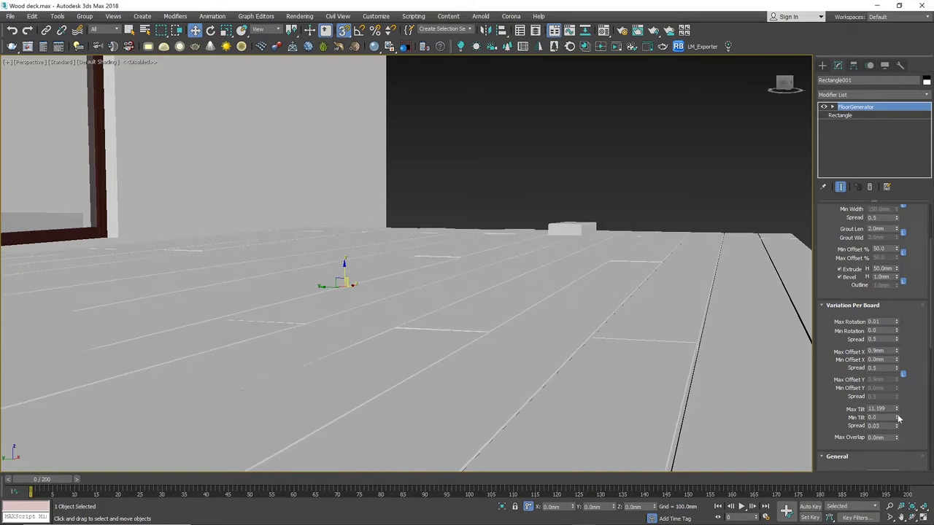
right_click(898, 430)
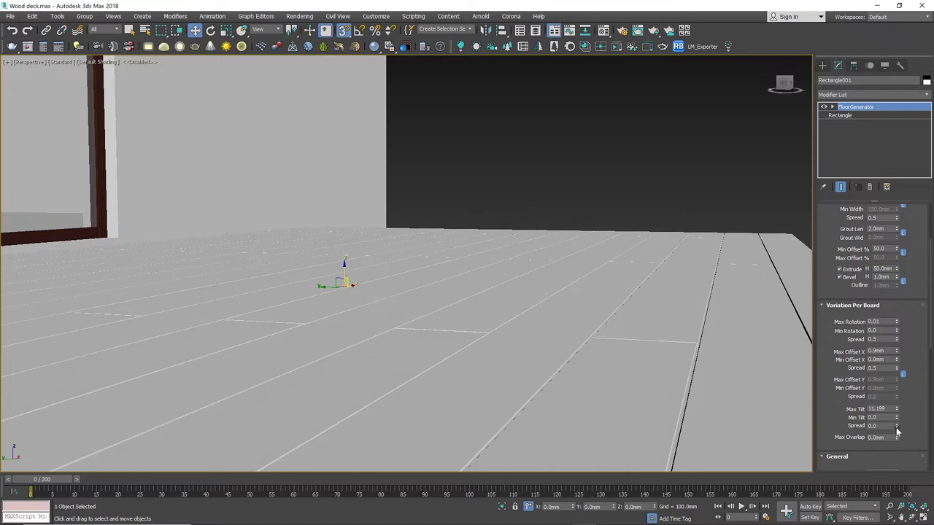
left_click(897, 424)
Reduce the per-board variation's maximum tilt to 1.0, checking the unevenness at a board joint.
scroll(522, 310, "down", 3)
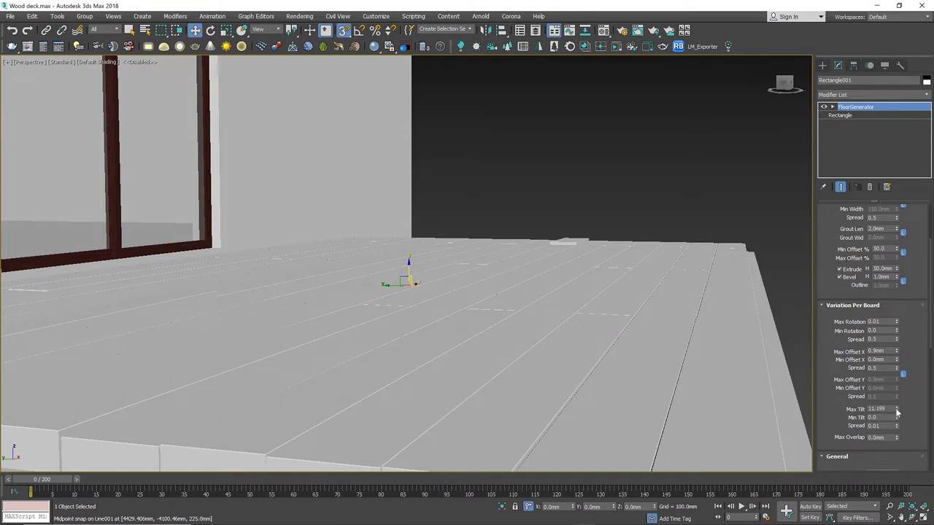
left_click_drag(897, 411, 892, 449)
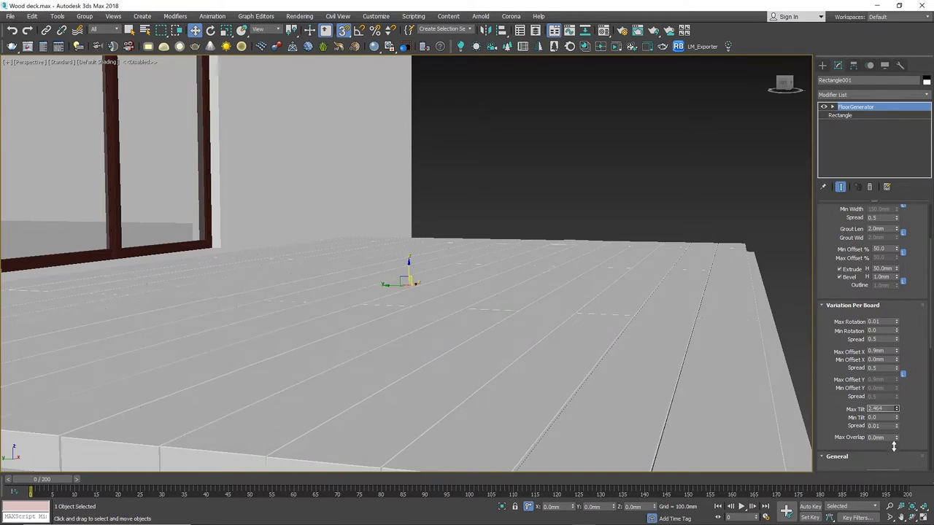
left_click_drag(896, 441, 896, 435)
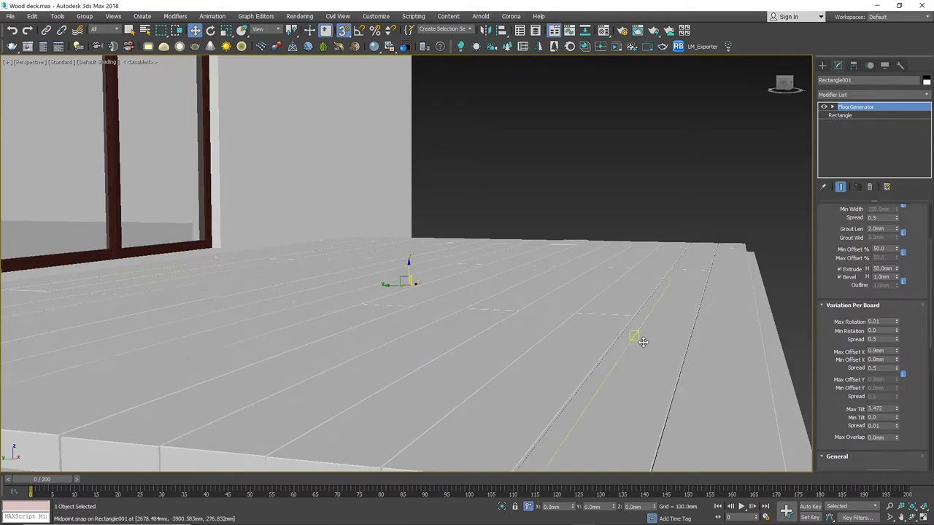
scroll(626, 285, "up", 5)
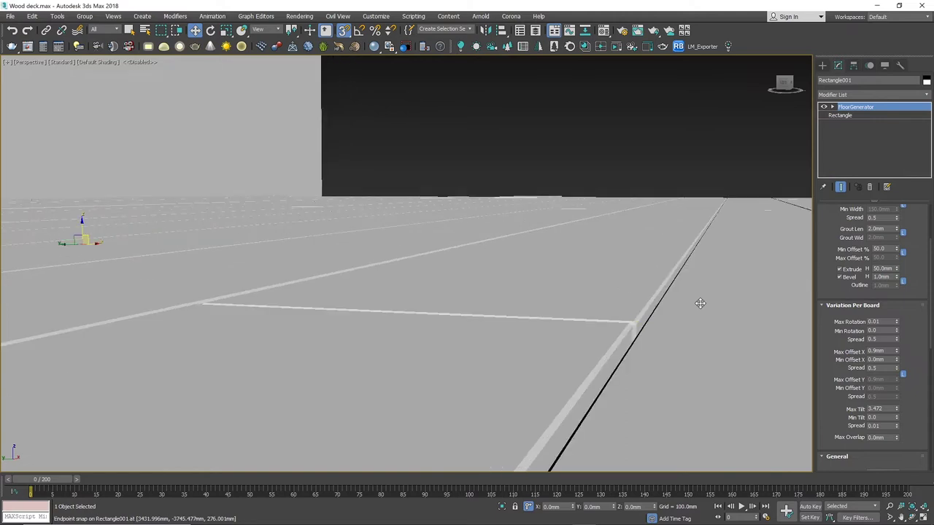
left_click(881, 409)
type("1")
key("Return")
Examine the tilted boards from both ends of the deck, up close and as a whole.
scroll(627, 280, "down", 2)
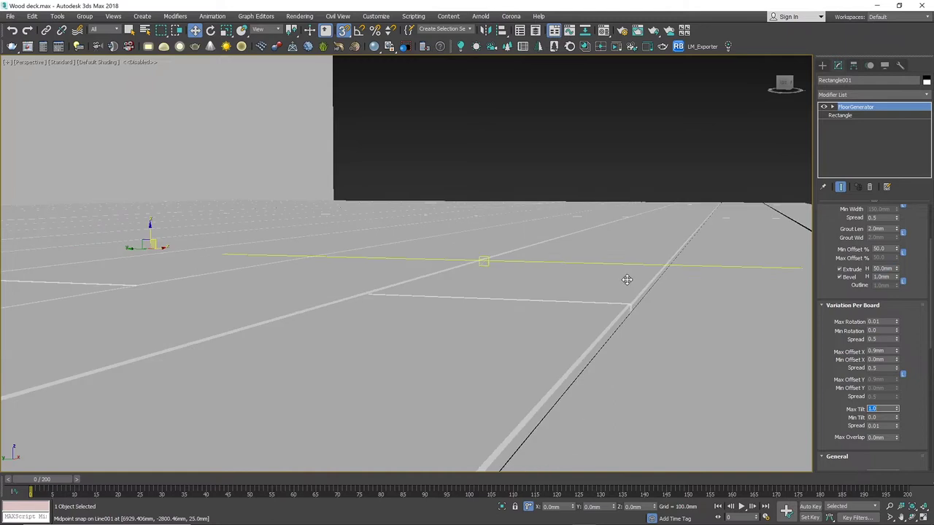
scroll(644, 323, "down", 2)
middle_click_drag(622, 273, 359, 235, "alt")
middle_click_drag(423, 219, 426, 223)
scroll(450, 331, "up", 3)
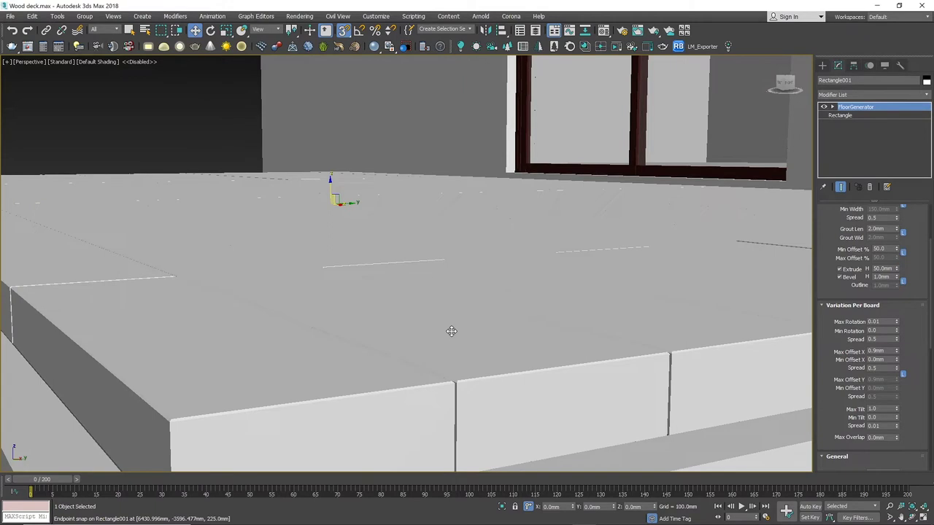
scroll(498, 287, "down", 2)
middle_click_drag(499, 287, 499, 298, "alt")
middle_click_drag(365, 203, 533, 296)
scroll(439, 224, "up", 4)
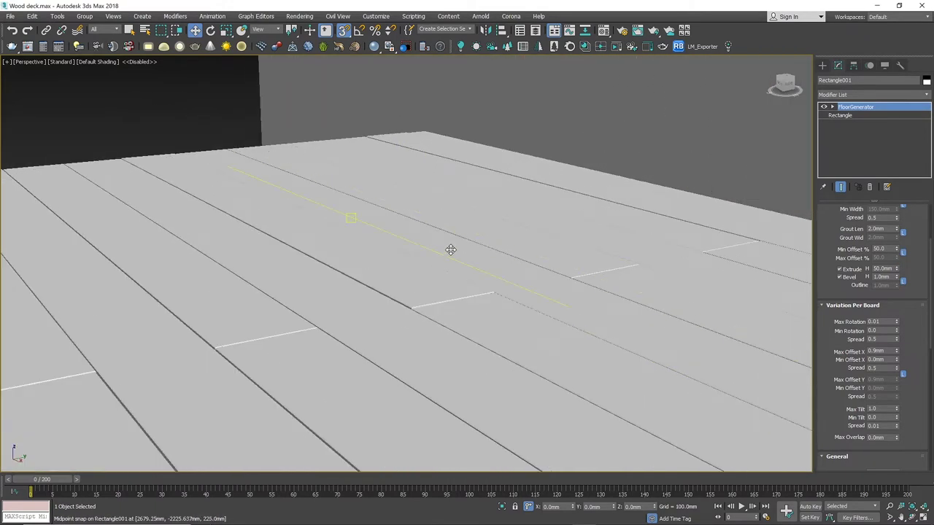
scroll(448, 250, "down", 6)
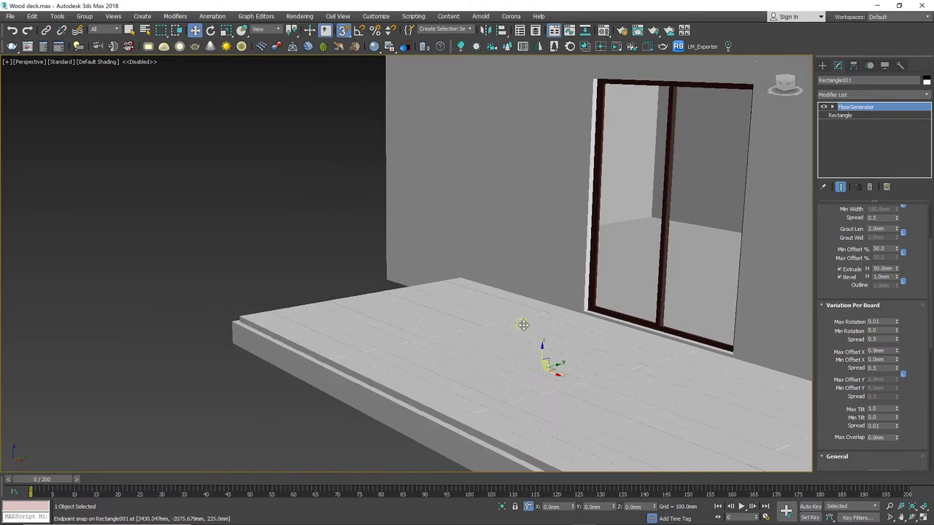
middle_click_drag(524, 325, 564, 319, "alt")
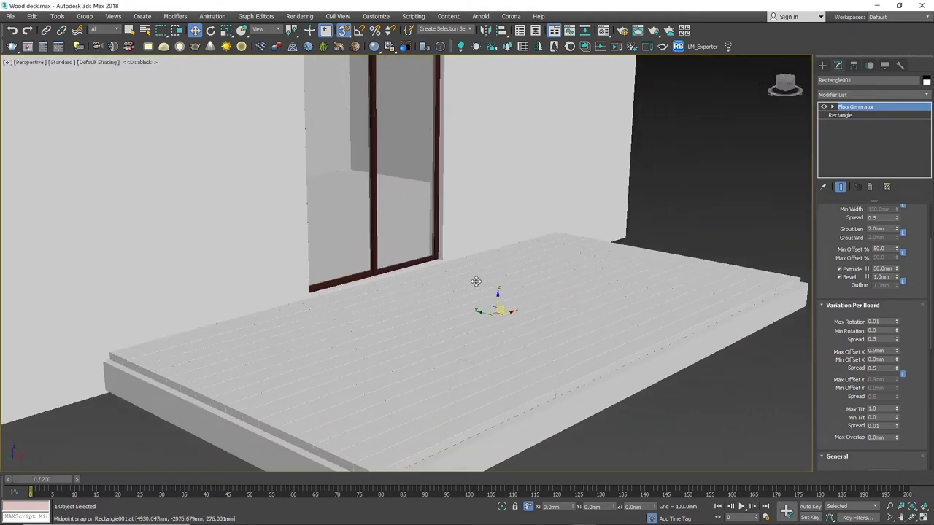
scroll(832, 396, "down", 2)
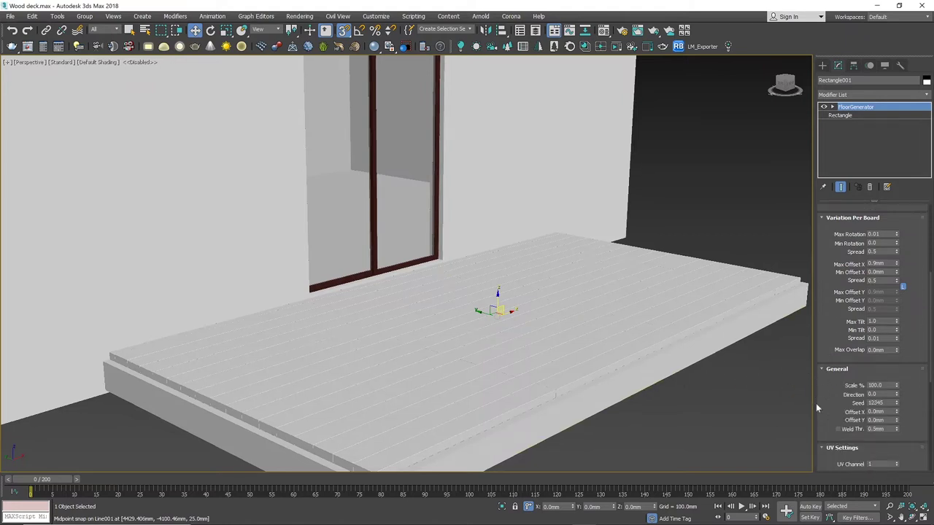
Lower the floor boards by 50 mm along Z so they sit inside the deck frame.
key("t")
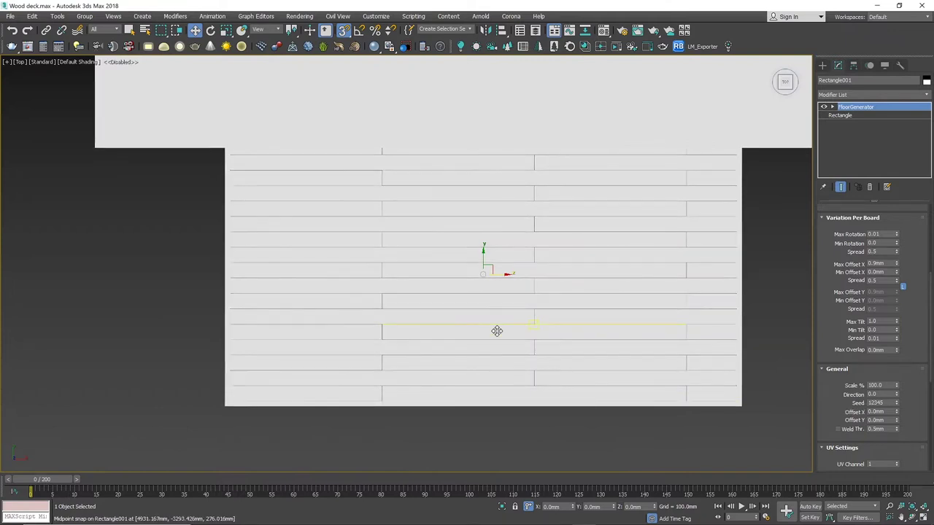
middle_click_drag(497, 330, 550, 268, "alt")
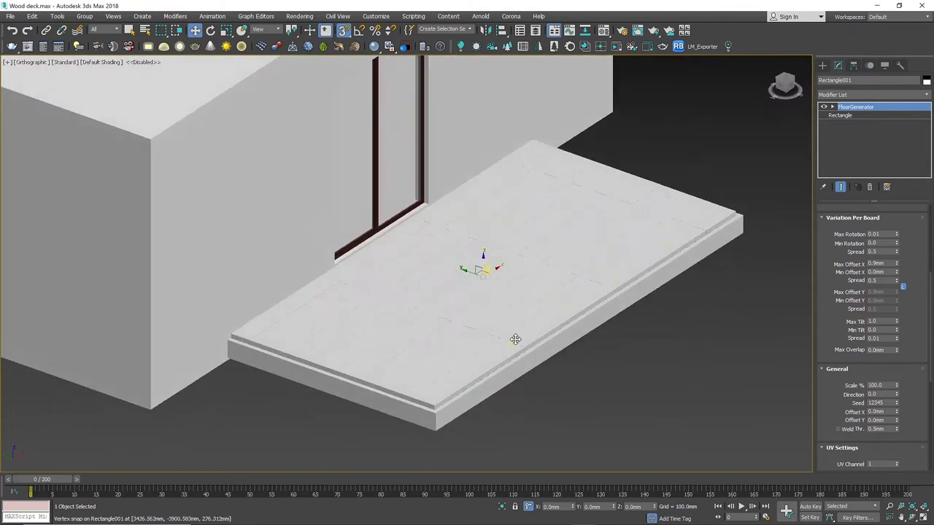
scroll(516, 340, "up", 3)
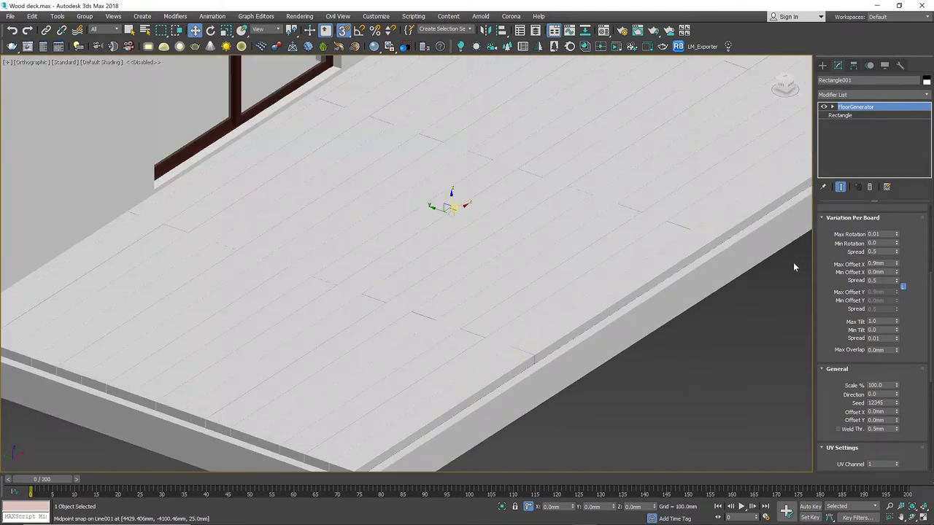
mouse_move(528, 273)
middle_mouse_down()
mouse_move(632, 318)
mouse_move(510, 270)
middle_mouse_up()
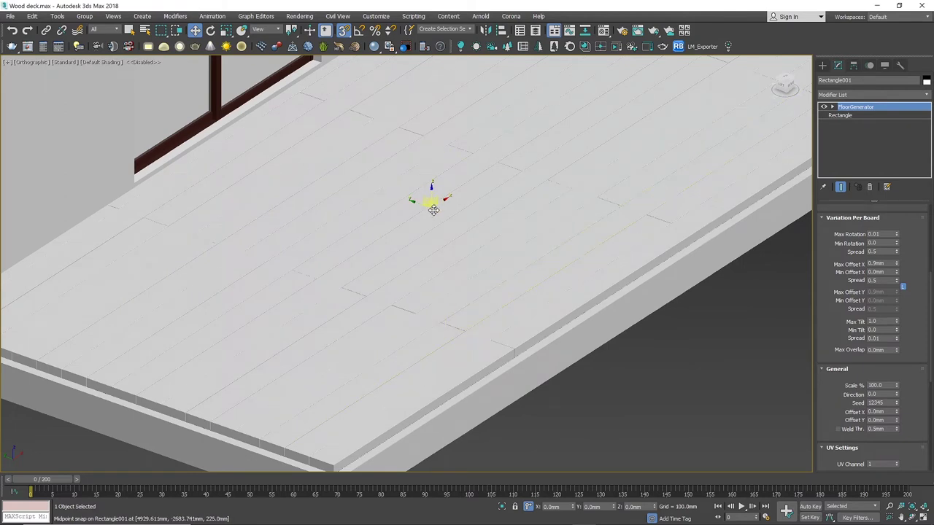
middle_click_drag(379, 369, 399, 359)
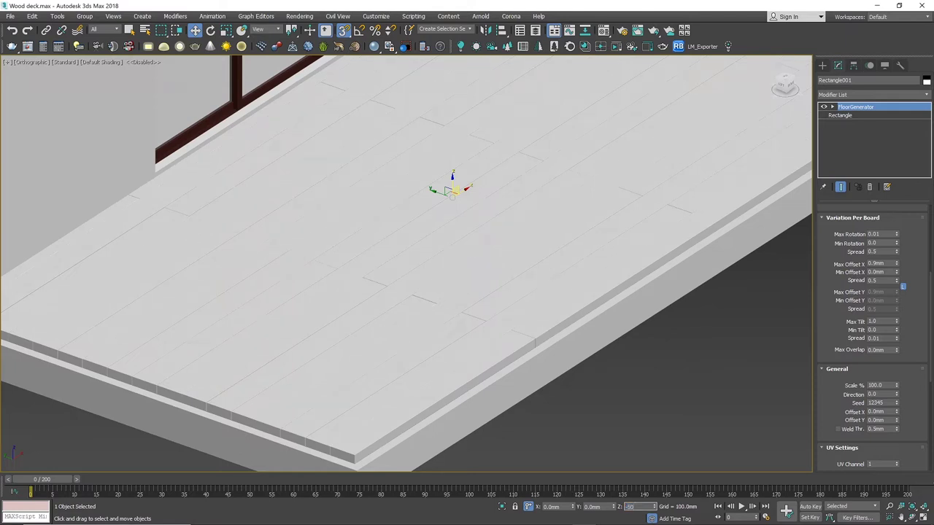
type("0")
key("Return")
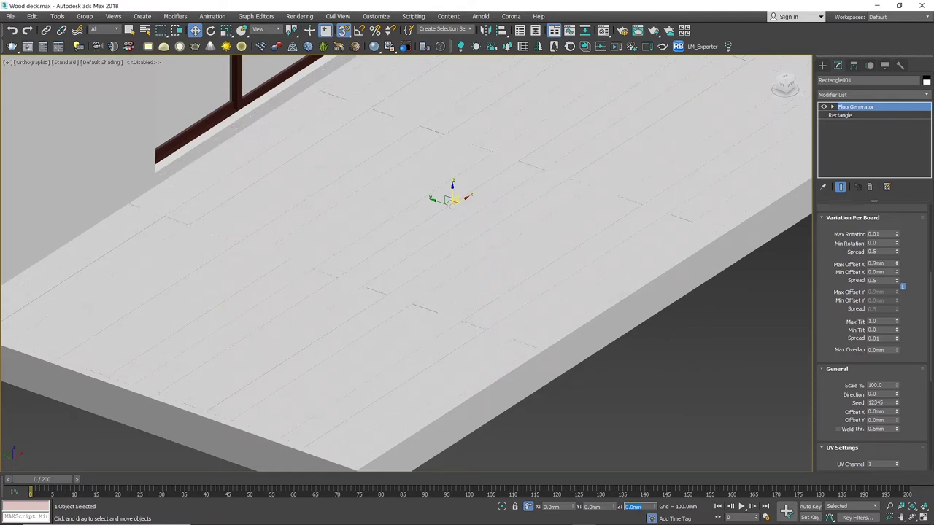
Examine how the board ends meet the deck frame along its front edge and at the outer corner.
middle_click_drag(540, 263, 494, 338, "alt")
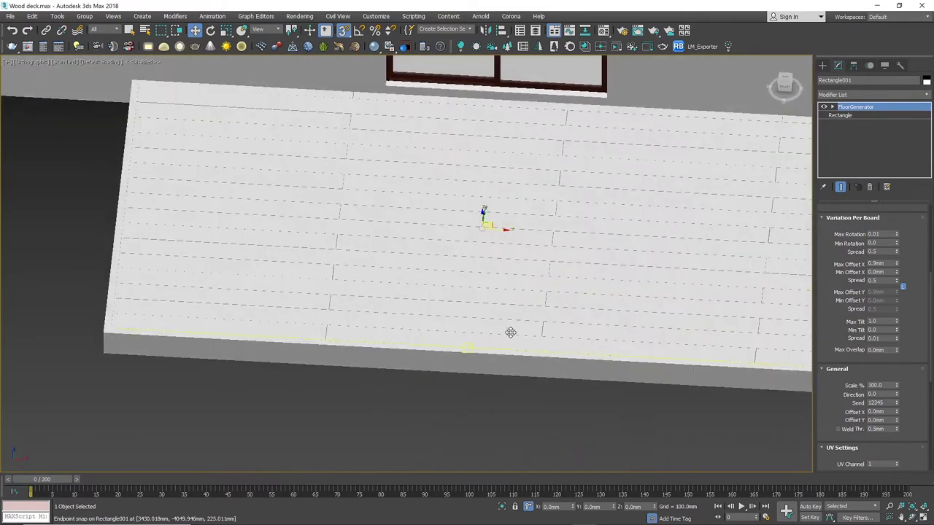
middle_click_drag(632, 292, 340, 294)
scroll(537, 365, "up", 4)
scroll(537, 365, "up", 4)
middle_click_drag(534, 397, 584, 394, "alt")
middle_click_drag(617, 253, 488, 524)
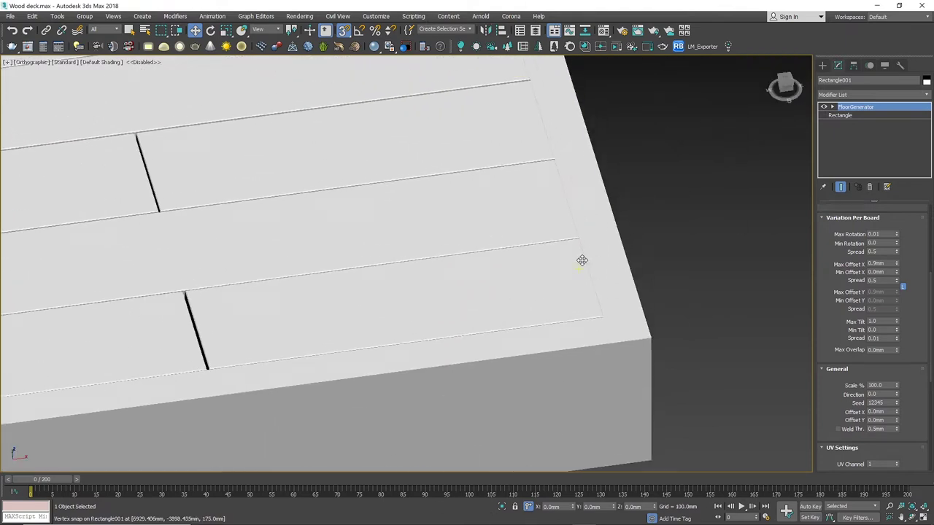
scroll(581, 260, "up", 2)
scroll(619, 254, "up", 4)
scroll(581, 266, "up", 3)
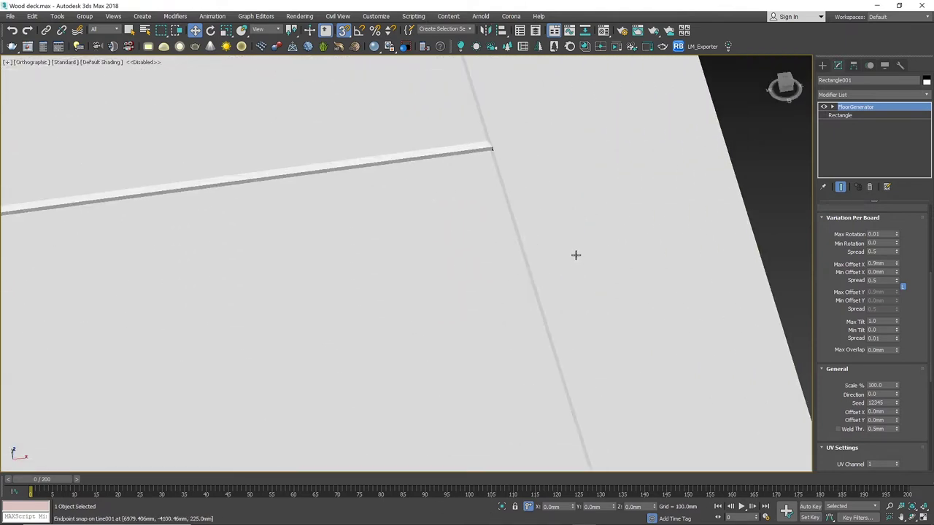
scroll(560, 248, "down", 5)
scroll(561, 246, "up", 2)
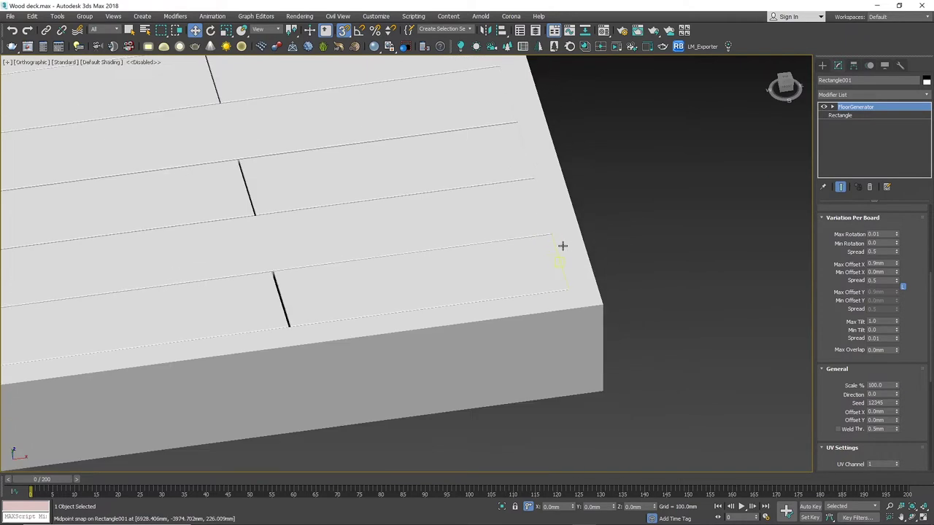
Select the deck frame and, at edge level, pick its four edges at one front outer corner.
left_click(574, 252)
scroll(576, 253, "down", 6)
scroll(209, 234, "up", 6)
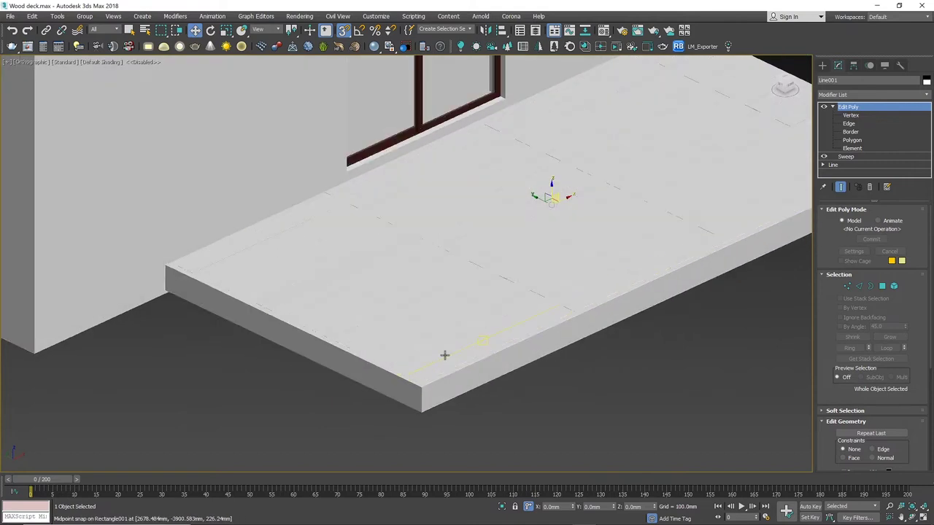
scroll(444, 354, "up", 5)
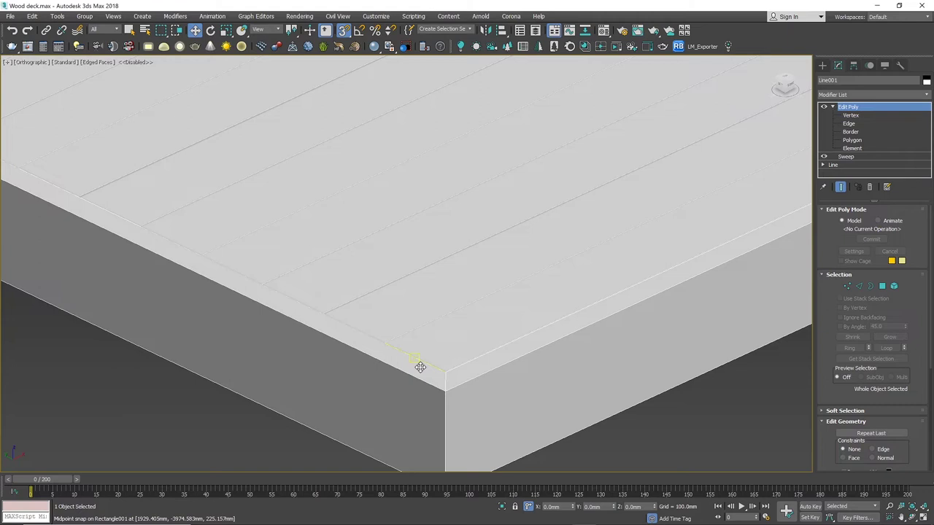
middle_click_drag(477, 386, 414, 305)
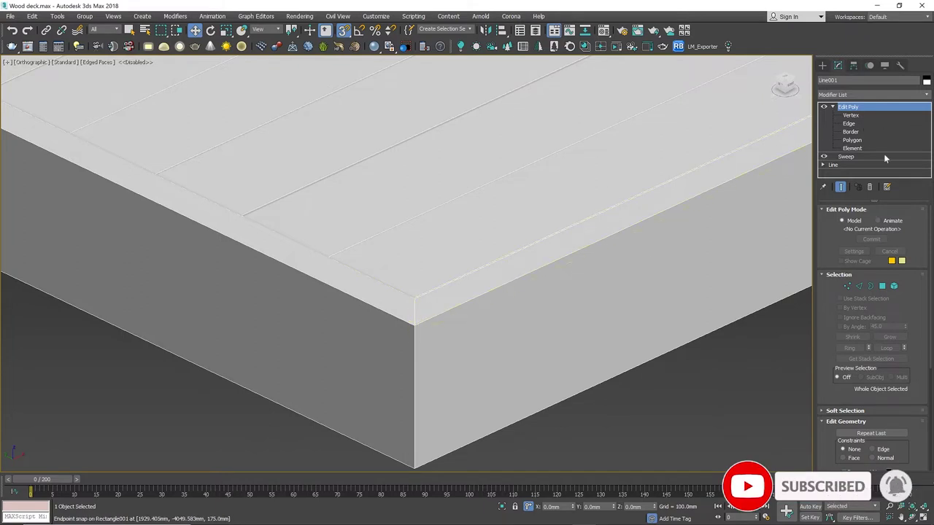
left_click(849, 123)
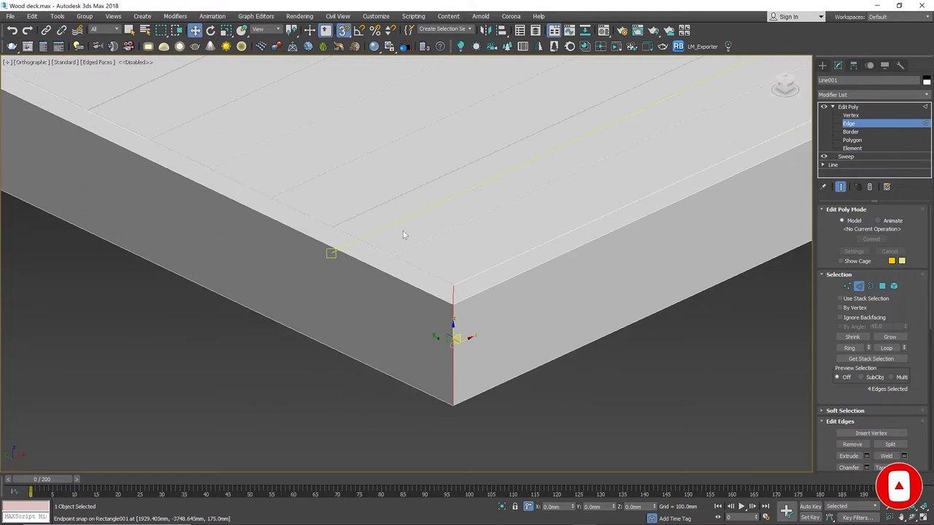
left_click_drag(398, 226, 491, 453)
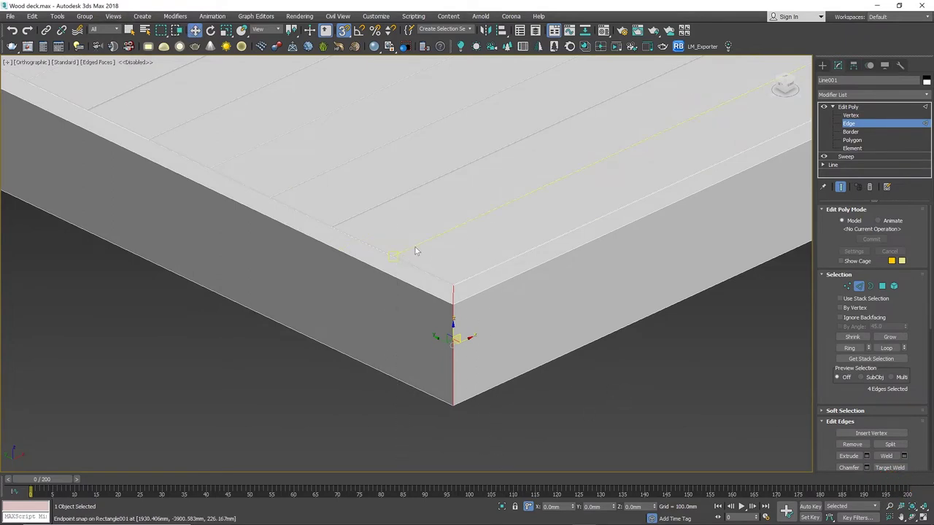
left_click(340, 429)
double_click(388, 208)
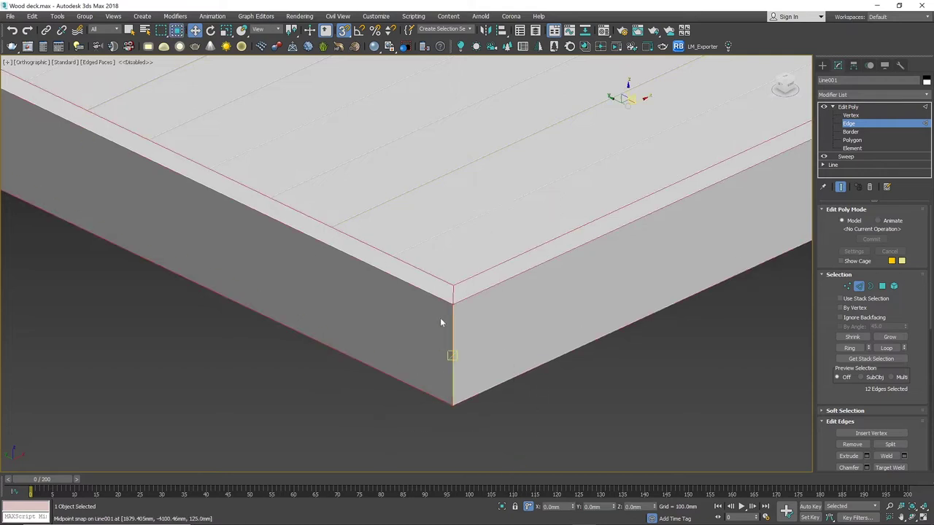
left_click(400, 440)
Reselect the four corner edges and start an edge extrusion with its width and height reset to 0 mm.
left_click_drag(522, 245, 522, 245)
scroll(451, 284, "up", 2)
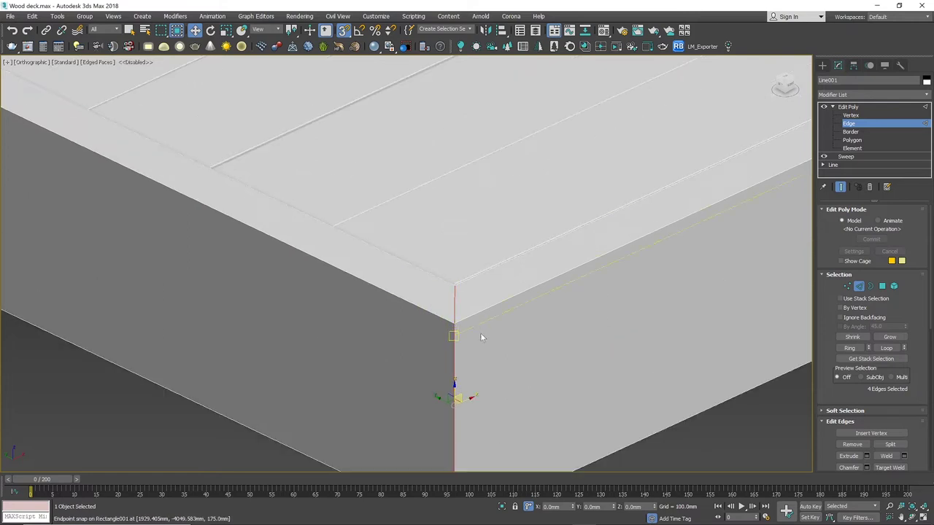
scroll(532, 241, "up", 1)
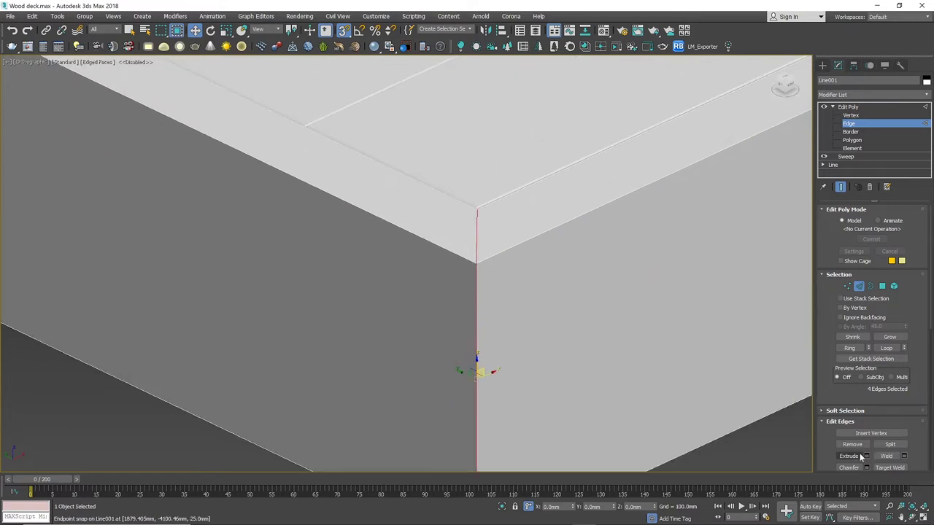
left_click(867, 456)
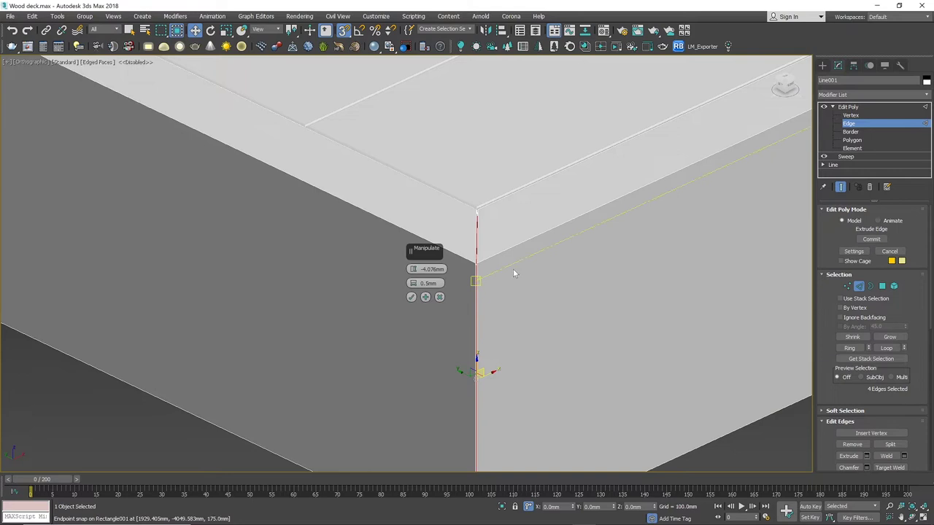
scroll(471, 233, "up", 1)
right_click(413, 284)
right_click(413, 270)
scroll(467, 225, "up", 2)
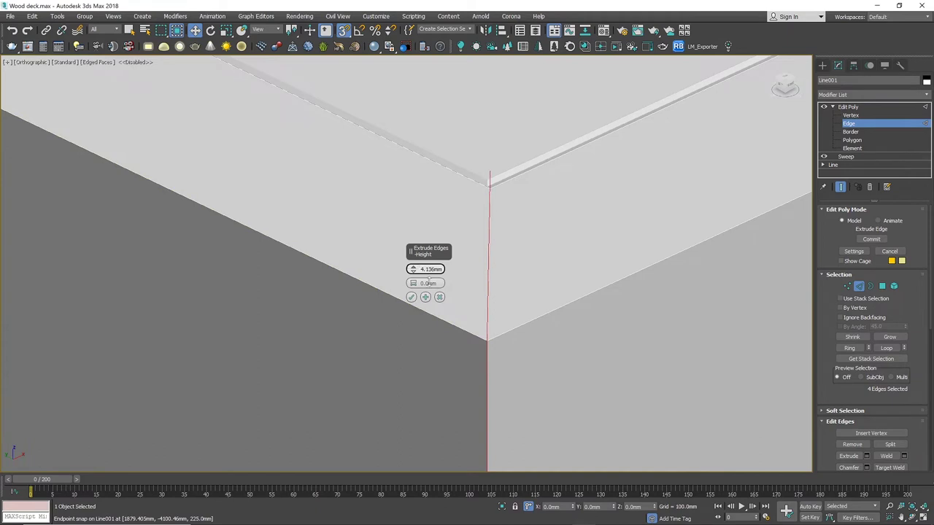
scroll(456, 316, "down", 2)
right_click(414, 269)
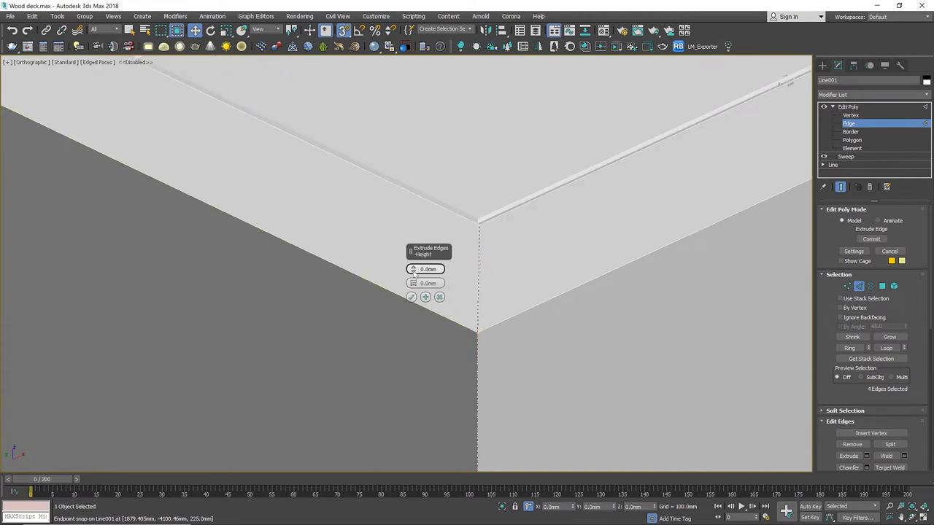
Set the corner edge extrusion's width to 0.5 mm.
middle_click_drag(466, 305, 501, 313, "alt")
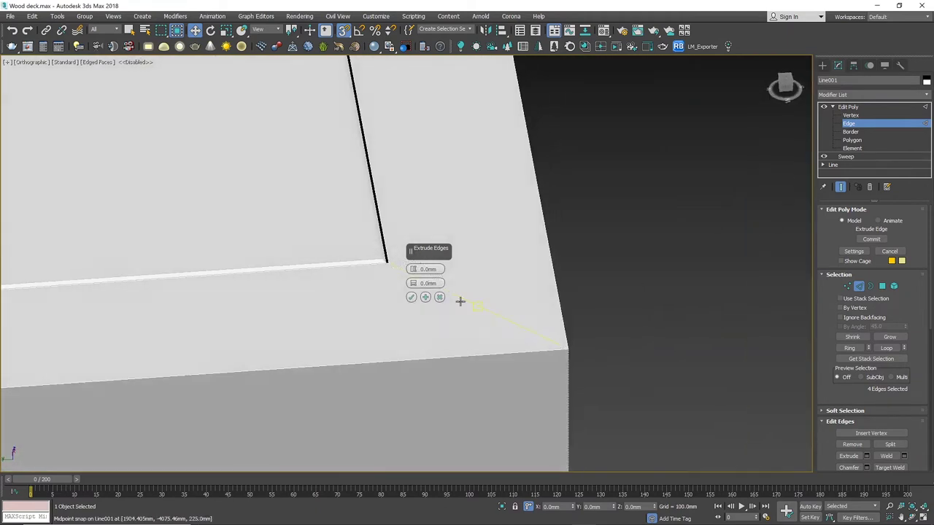
left_click_drag(413, 284, 413, 283)
left_click(428, 283)
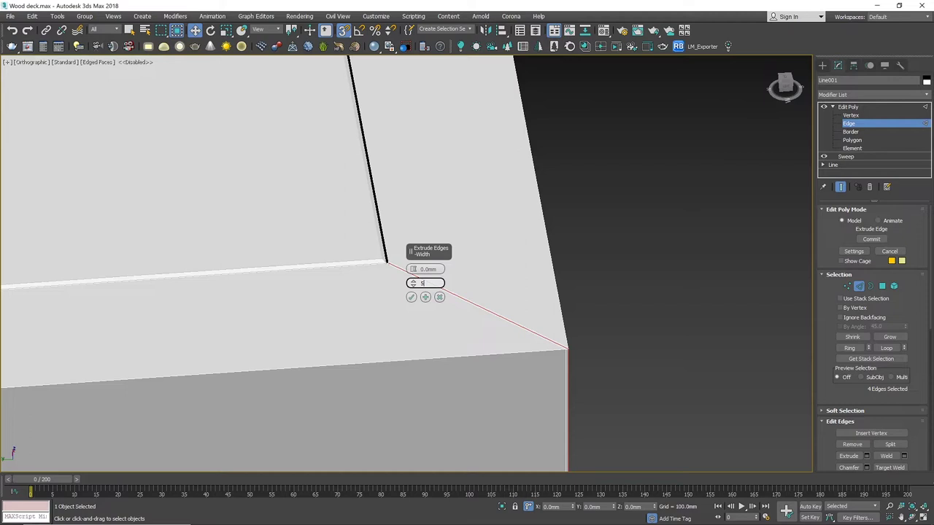
key("BackSpace")
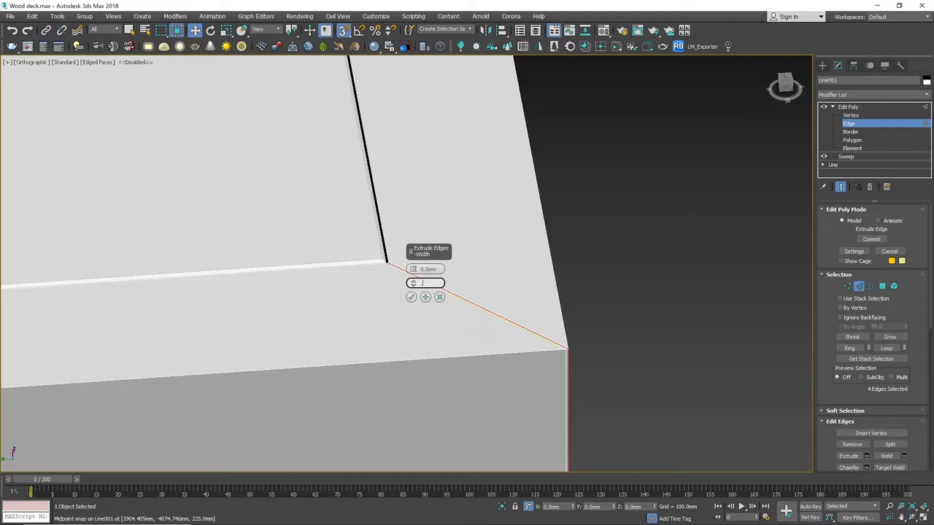
type(".5")
key("Return")
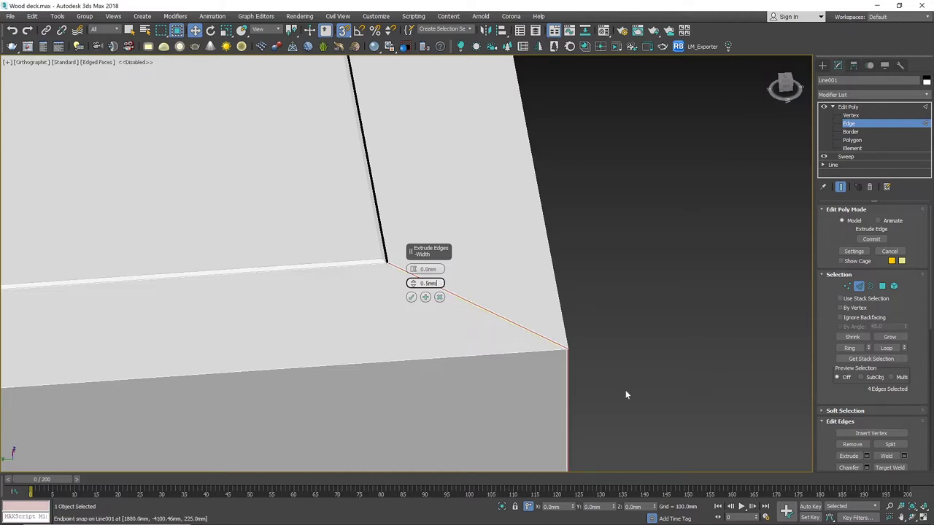
Set the edge extrusion's height to -2.175 mm to cut a thin inward groove along the corner joint.
middle_click_drag(573, 390, 417, 353, "alt")
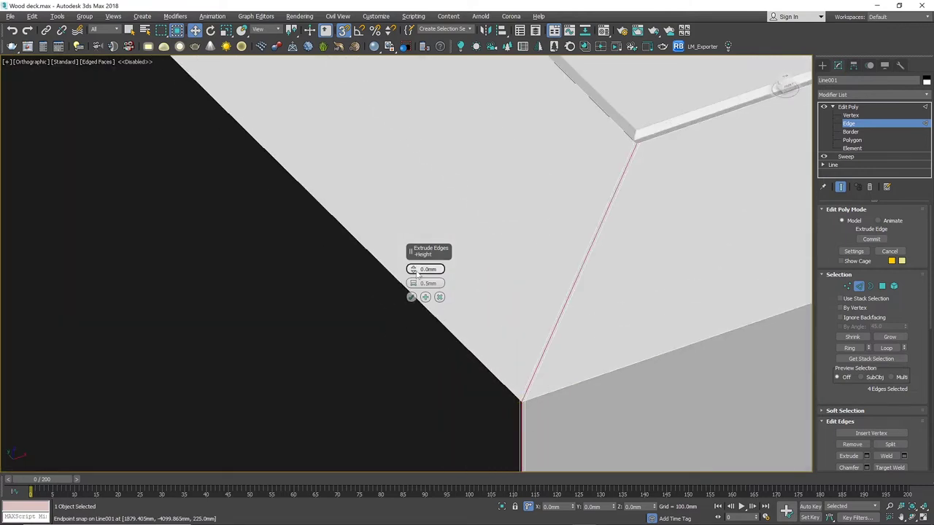
left_click_drag(413, 270, 417, 288)
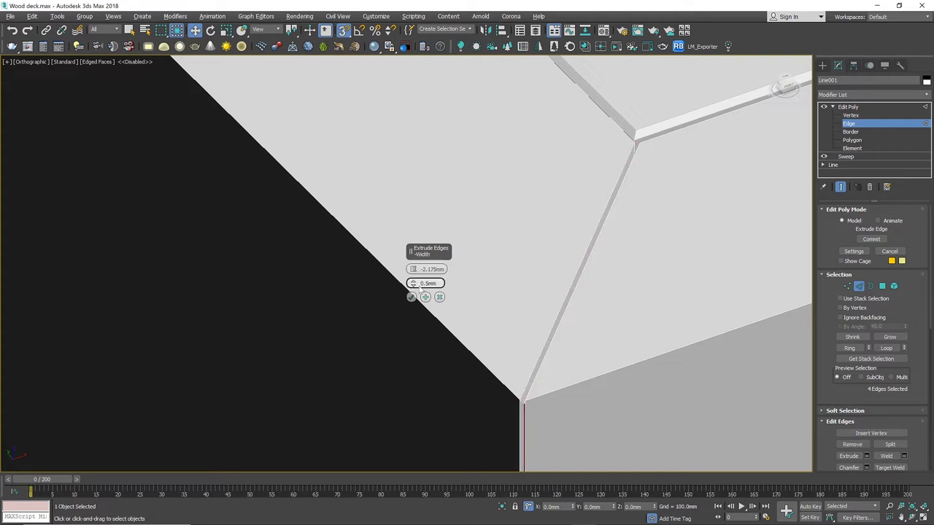
scroll(526, 329, "down", 7)
middle_click_drag(607, 387, 574, 298)
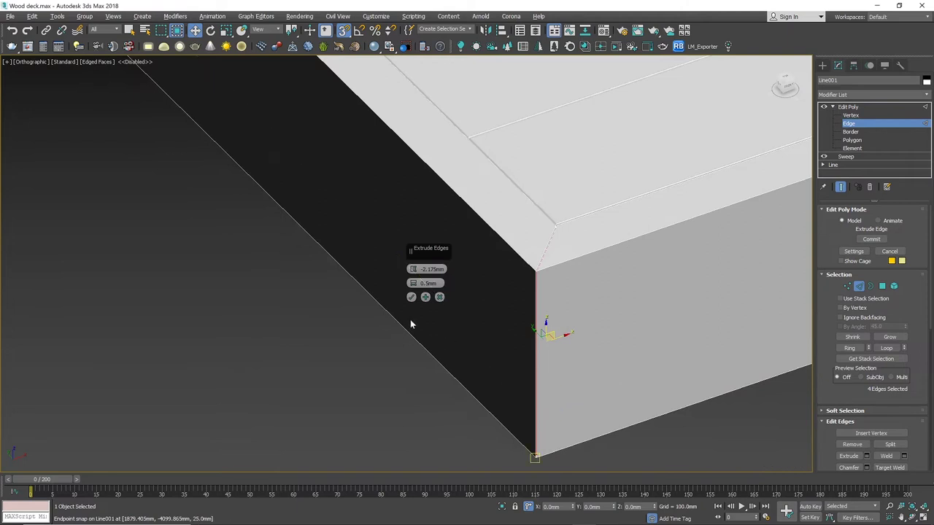
Add the four edges at the frame's other front corner to the edge extrusion.
scroll(410, 321, "down", 3)
middle_click_drag(740, 336, 164, 442)
scroll(727, 281, "down", 5)
middle_click_drag(727, 280, 246, 371)
scroll(566, 186, "up", 2)
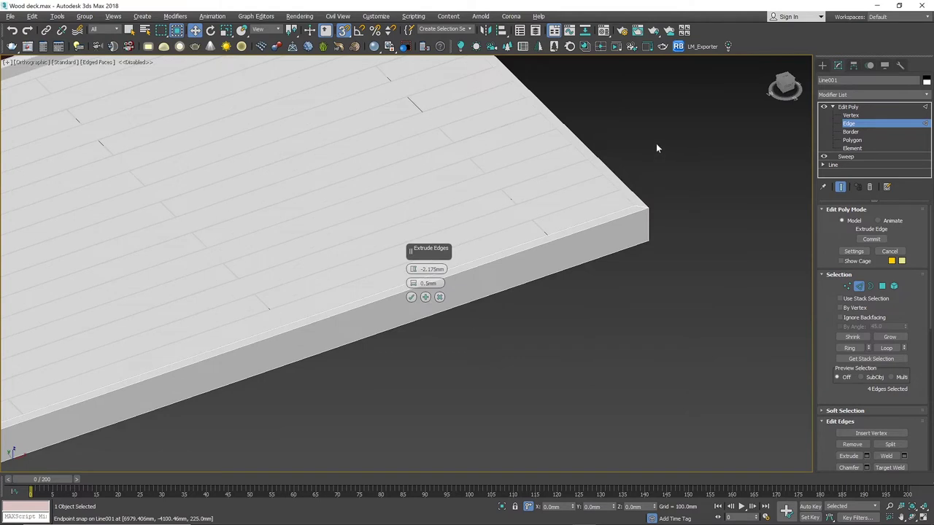
left_click_drag(606, 138, 708, 334, "ctrl")
Examine the groove preview at the second front corner from several angles, up close and from a distance.
scroll(688, 221, "up", 3)
scroll(611, 230, "up", 4)
scroll(620, 233, "down", 2)
middle_click_drag(621, 233, 610, 354, "alt")
scroll(610, 354, "down", 3)
middle_click_drag(560, 334, 340, 104)
middle_click_drag(473, 300, 471, 78)
scroll(582, 252, "up", 2)
middle_click_drag(614, 359, 448, 122, "alt")
scroll(469, 281, "up", 4)
scroll(469, 332, "up", 4)
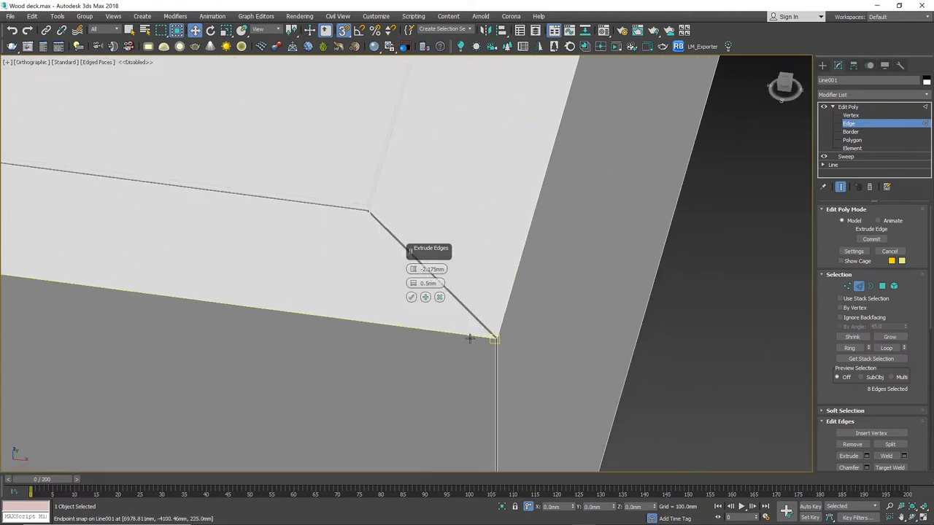
Apply the edge extrusion, leave edge editing and deselect the deck frame.
left_click(411, 298)
middle_click_drag(411, 299, 538, 281, "alt")
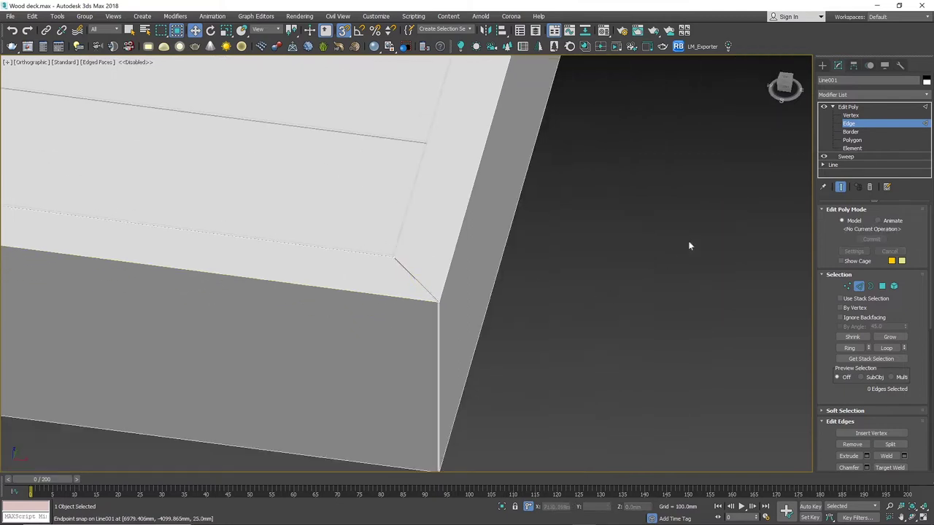
left_click(848, 108)
scroll(669, 295, "down", 4)
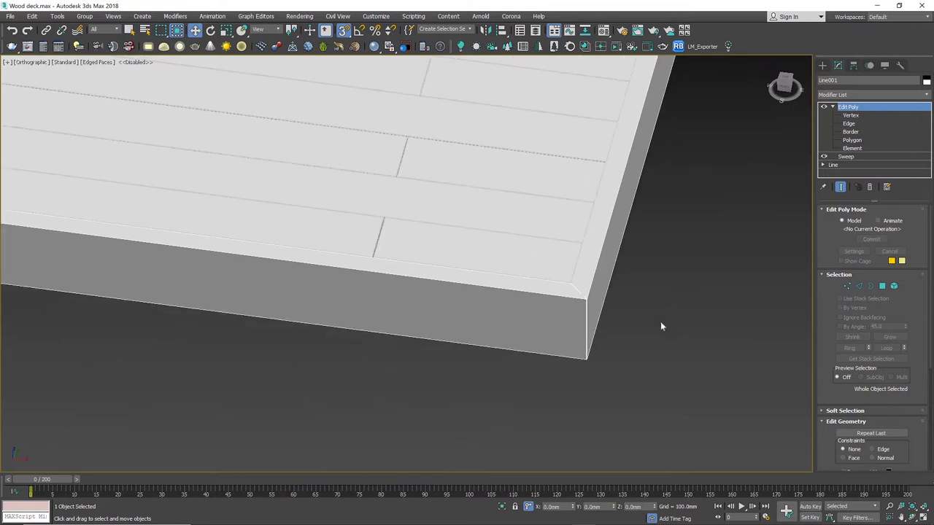
left_click(670, 363)
Examine the grooved corner joint up close and from the side, and then the whole deck in front of the house.
scroll(650, 357, "up", 3)
scroll(537, 219, "up", 3)
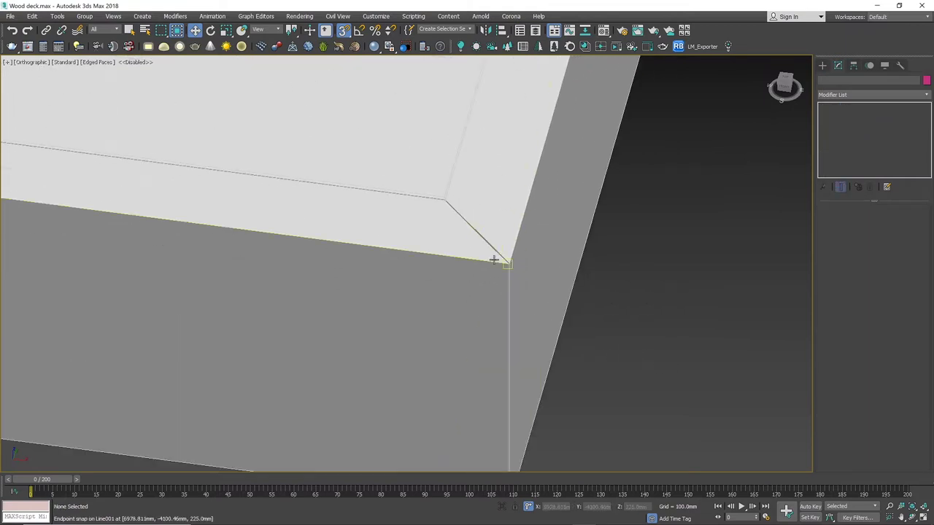
scroll(524, 274, "down", 3)
middle_click_drag(613, 313, 486, 186, "alt")
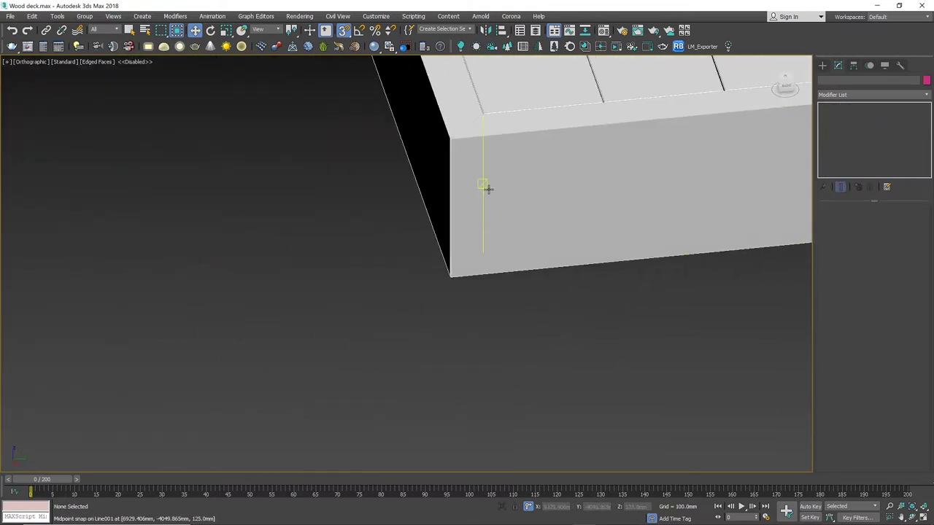
middle_click_drag(513, 273, 598, 303, "alt")
scroll(502, 281, "down", 6)
middle_click_drag(530, 329, 694, 332)
scroll(550, 305, "up", 2)
scroll(603, 317, "up", 2)
scroll(603, 317, "down", 1)
middle_click_drag(603, 317, 609, 351, "alt")
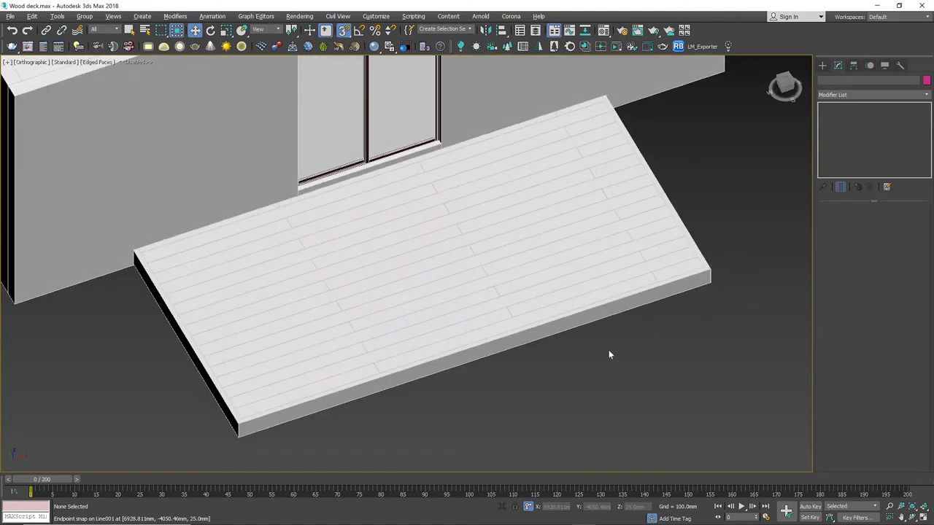
Select the deck frame and pick the four long edges of its front board.
left_click(607, 310)
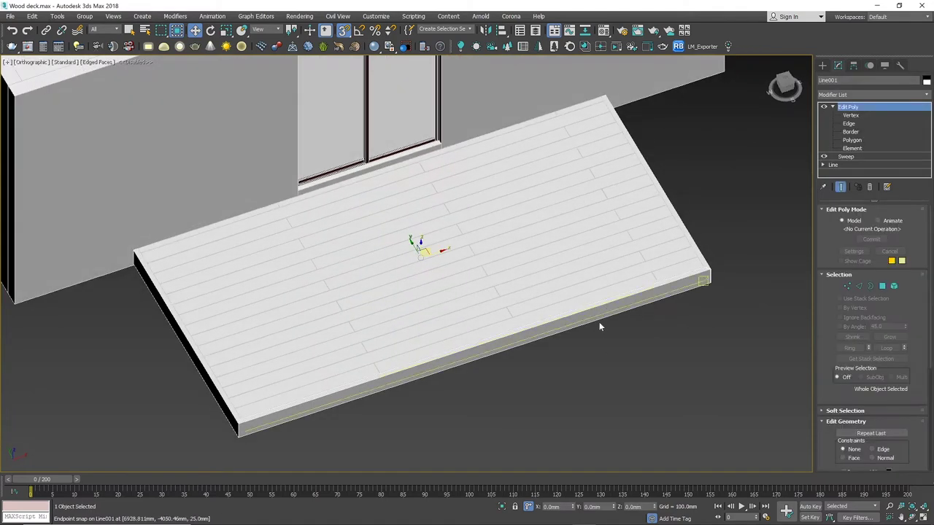
scroll(599, 322, "up", 2)
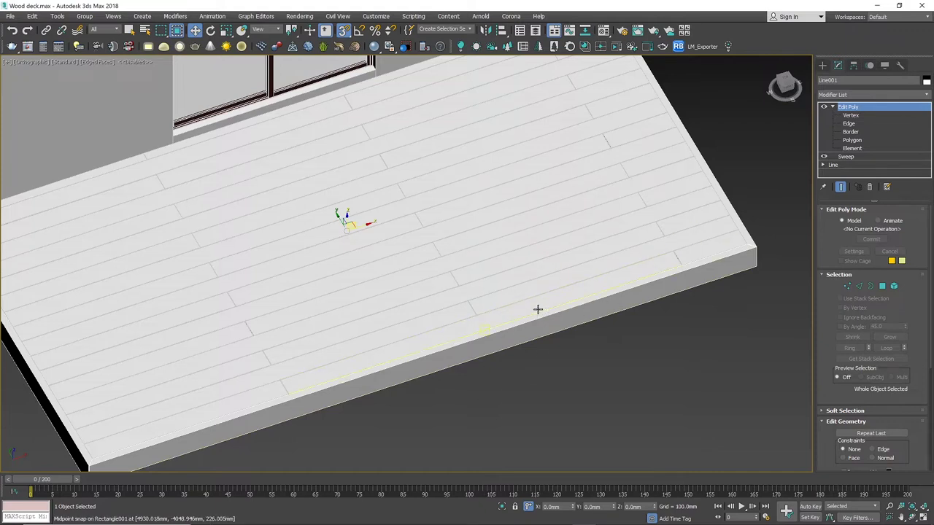
left_click(849, 124)
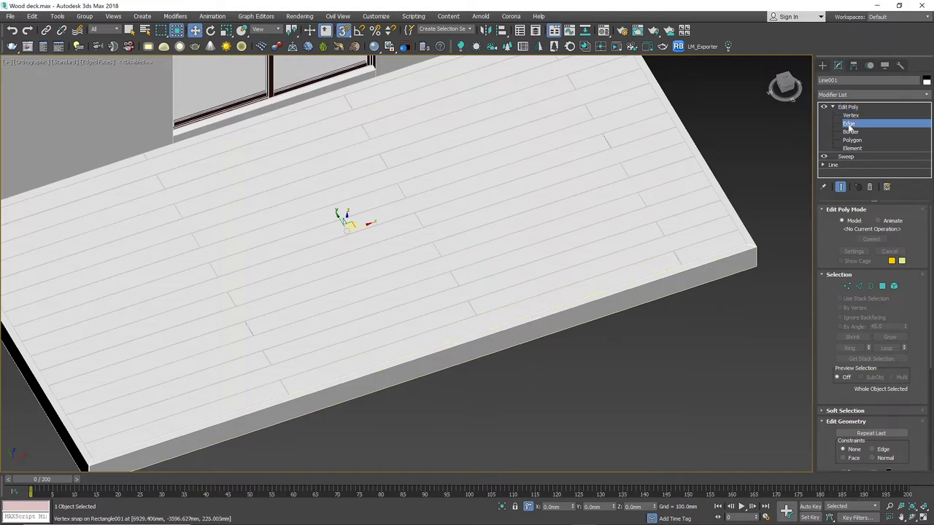
left_click_drag(501, 405, 500, 404)
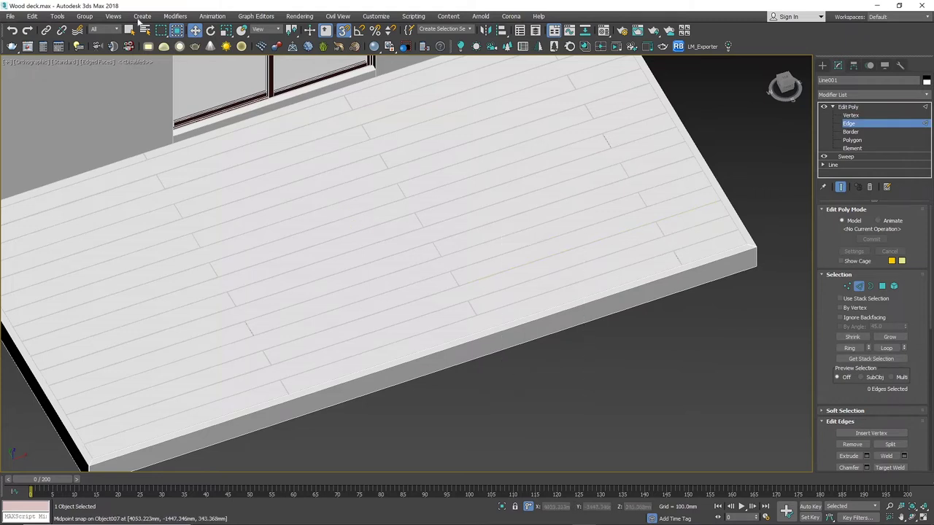
left_click(195, 30)
left_click_drag(538, 191, 471, 414)
Connect the front board's long edges with one segment, pinch 0 and slide 0, across the board's middle.
right_click(497, 344)
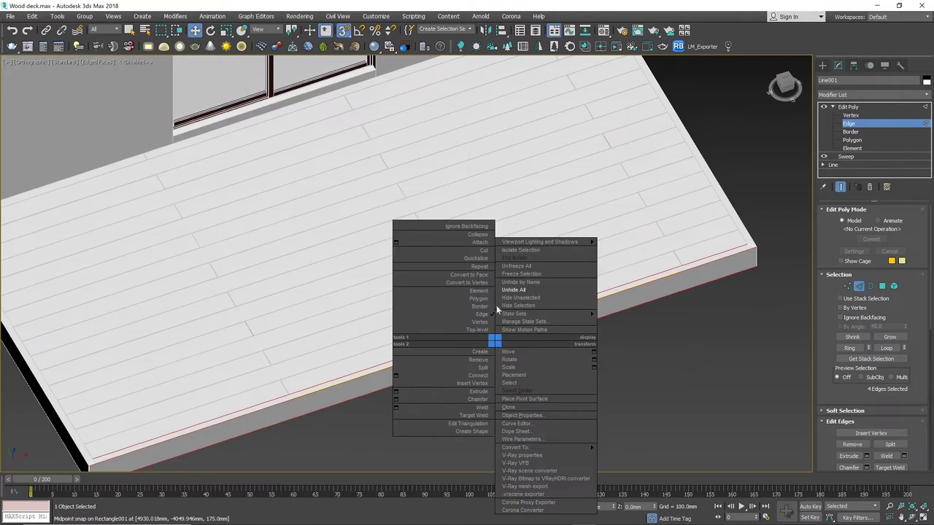
left_click(396, 376)
middle_click_drag(619, 391, 595, 387, "alt")
scroll(438, 369, "up", 5)
middle_click_drag(438, 373, 531, 379, "alt")
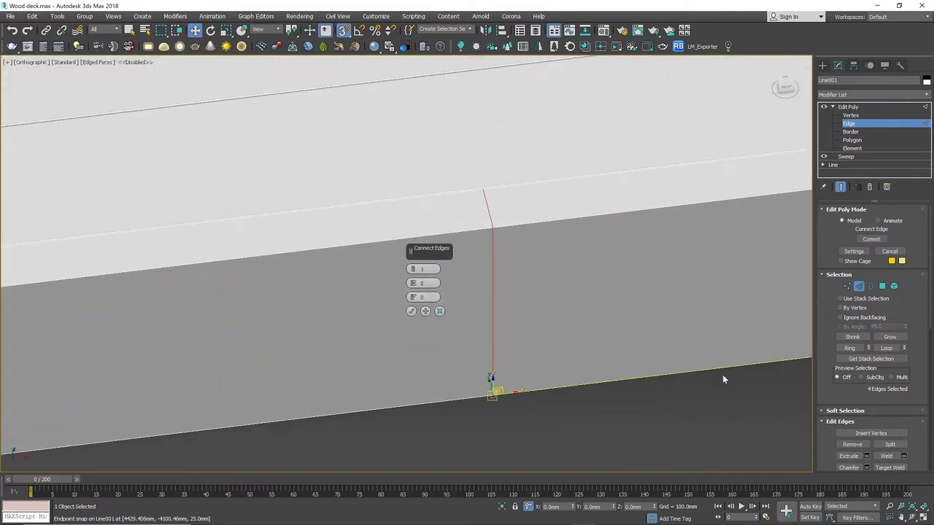
Extrude the new middle edges with height -2.175 mm and width 0.5 mm to form a board joint.
scroll(857, 438, "down", 2)
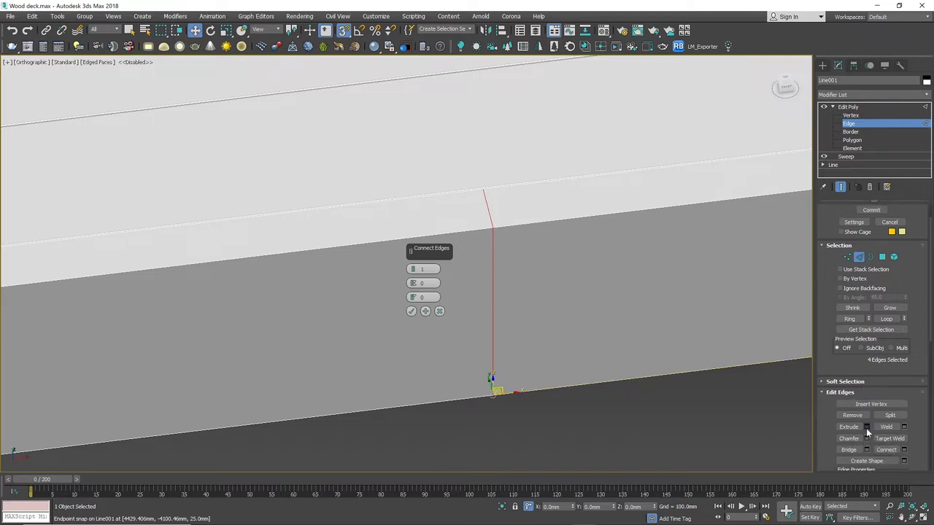
left_click(866, 427)
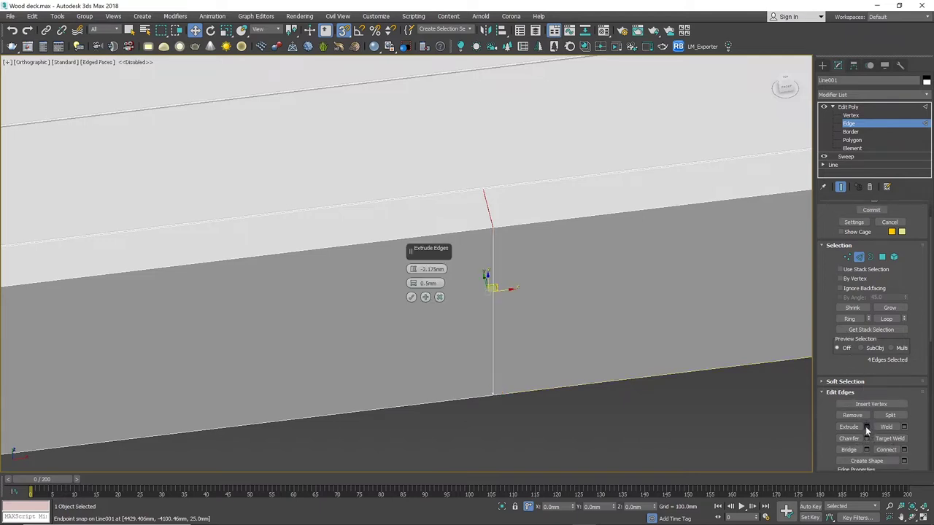
left_click(411, 298)
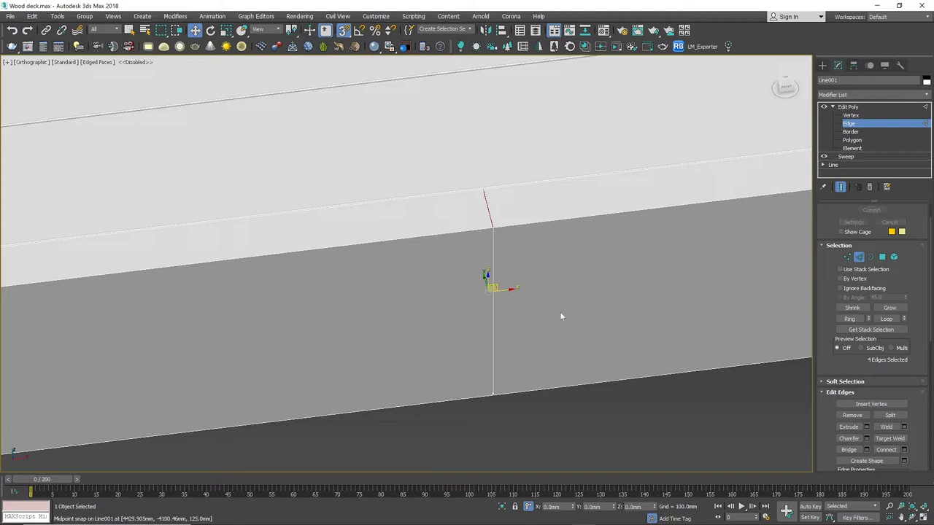
middle_click_drag(521, 304, 445, 295, "alt")
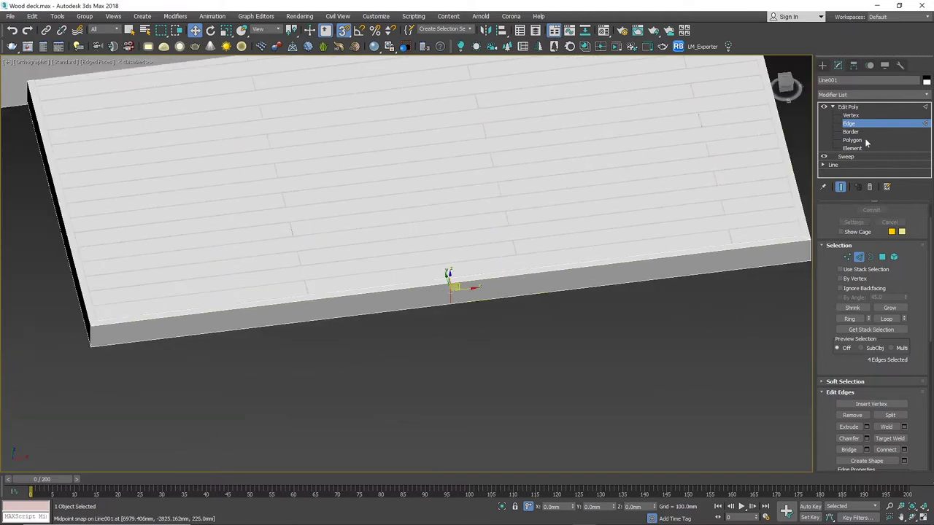
Move the vertices of the front board's joint along the board towards its right end, then leave vertex editing.
left_click(851, 115)
left_click_drag(379, 200, 480, 321)
key("t")
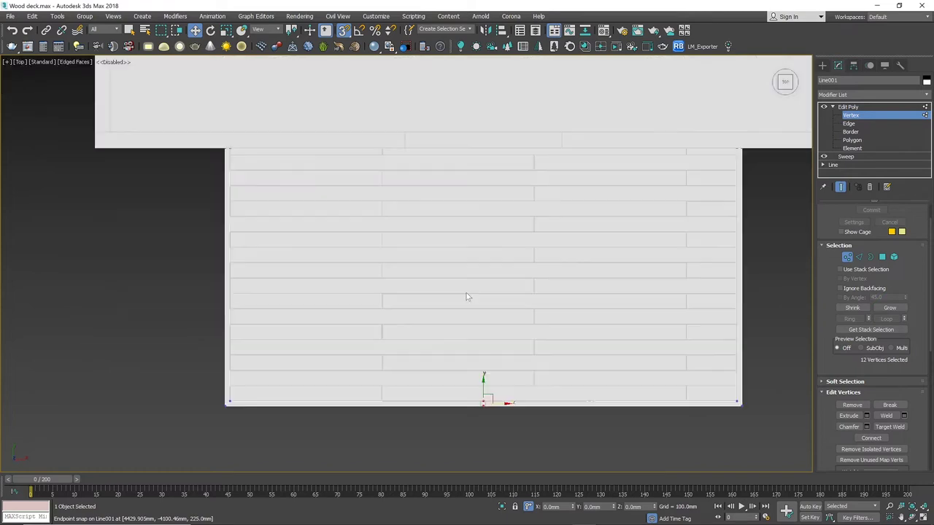
middle_click_drag(562, 397, 436, 312)
scroll(465, 336, "up", 2)
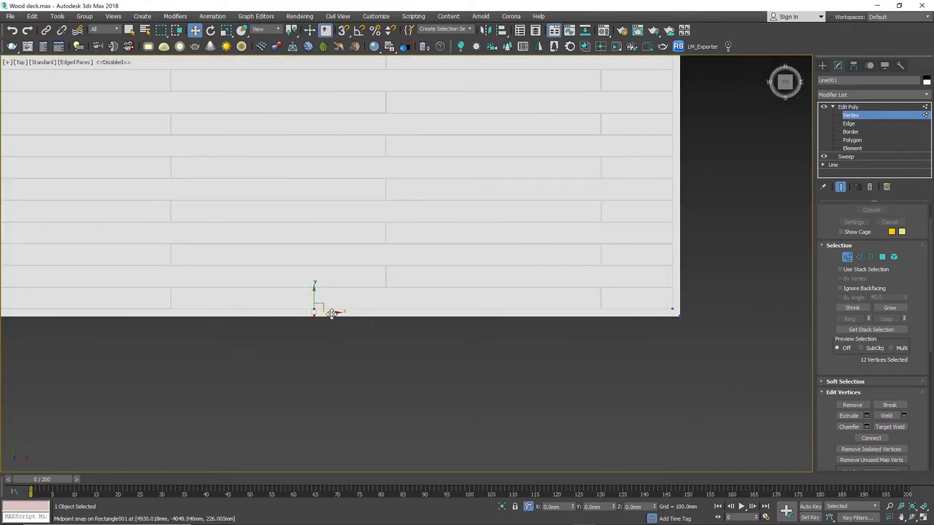
left_click_drag(332, 315, 512, 340)
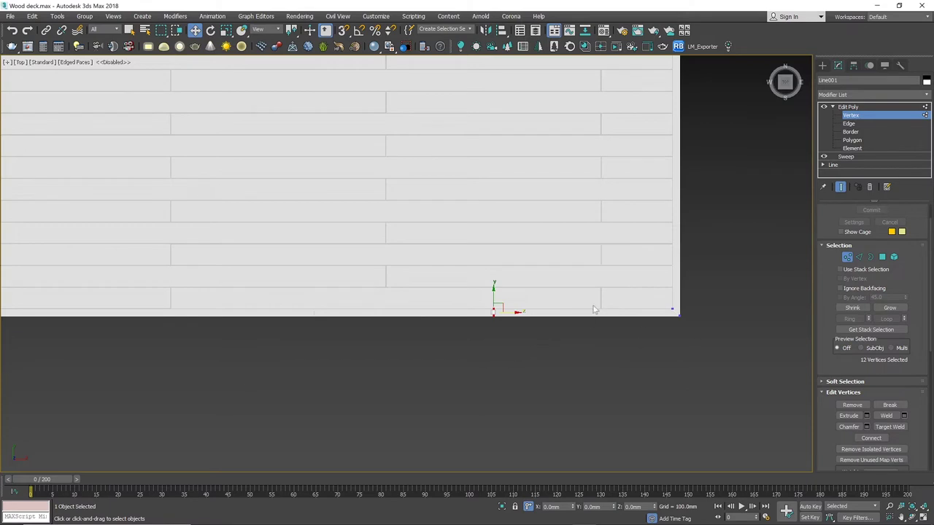
left_click_drag(509, 311, 506, 328)
scroll(506, 327, "down", 3)
middle_click_drag(512, 352, 545, 282, "alt")
scroll(477, 324, "up", 2)
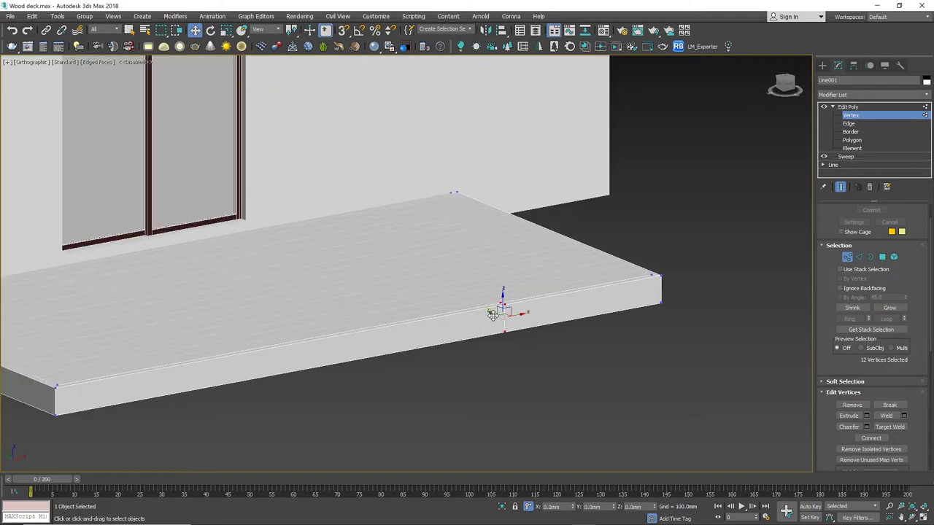
left_click(867, 106)
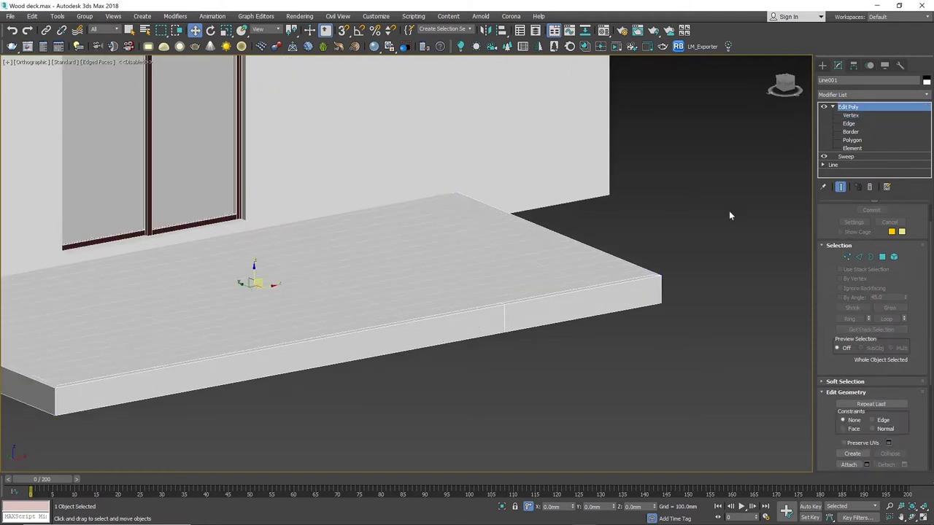
left_click(691, 279)
Select the deck frame and the floor boards and give both a grey object color.
scroll(692, 277, "down", 1)
scroll(563, 292, "up", 1)
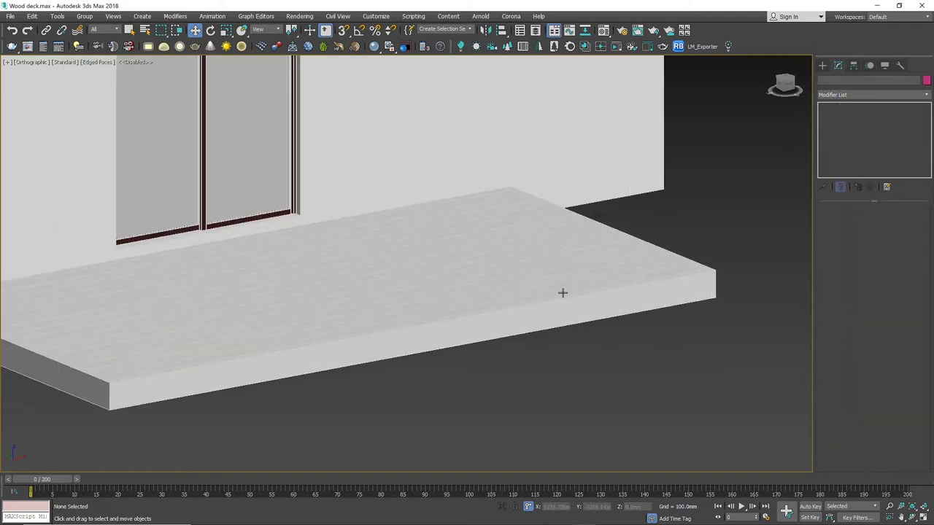
left_click(573, 307)
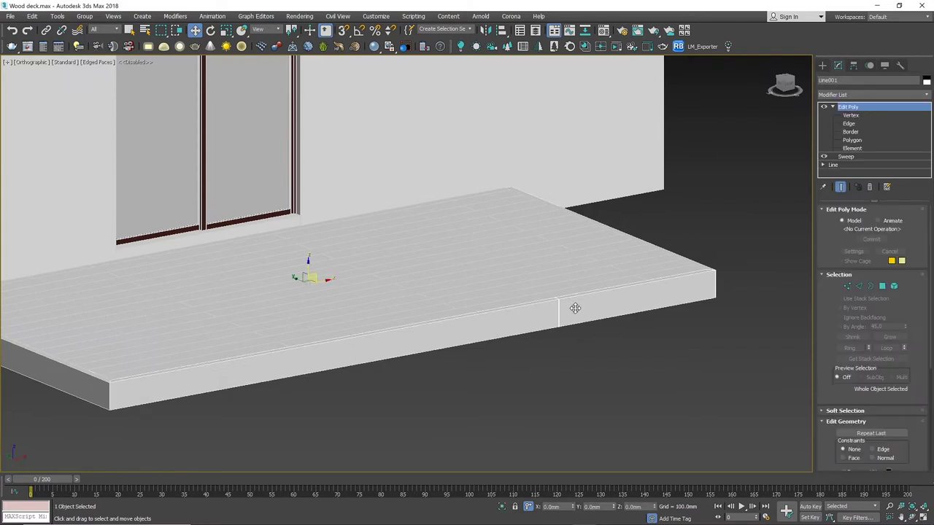
left_click(583, 349)
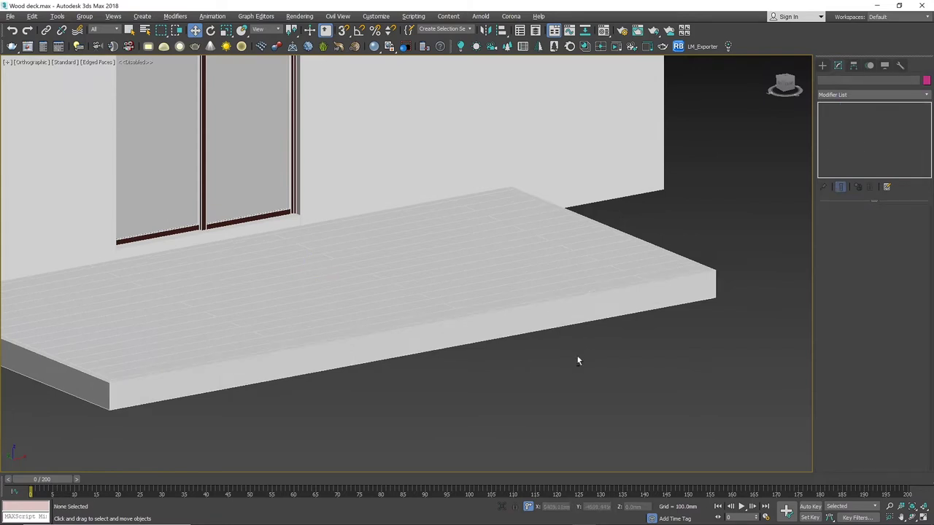
scroll(577, 357, "up", 1)
scroll(634, 316, "down", 1)
left_click_drag(696, 360, 577, 188)
left_click(728, 350)
left_click_drag(624, 242, 622, 239)
left_click(927, 81)
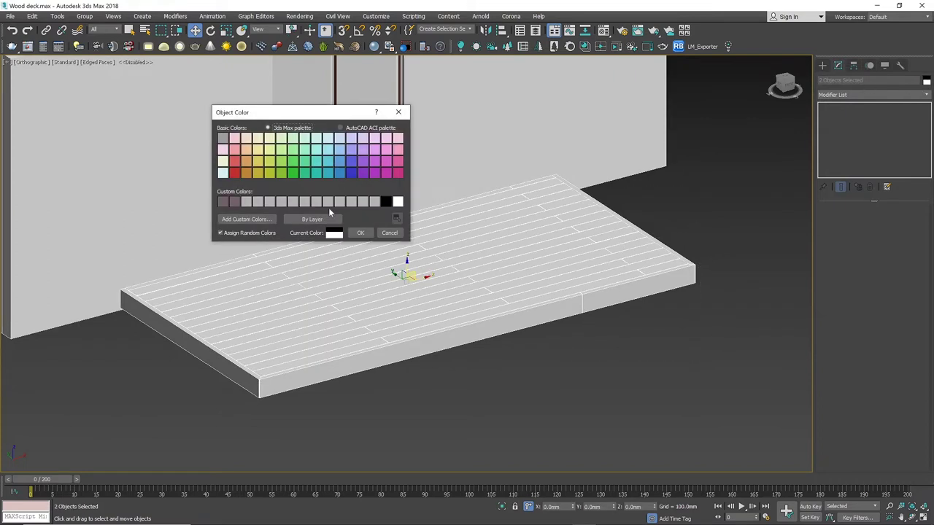
left_click(330, 204)
left_click(360, 232)
left_click(553, 345)
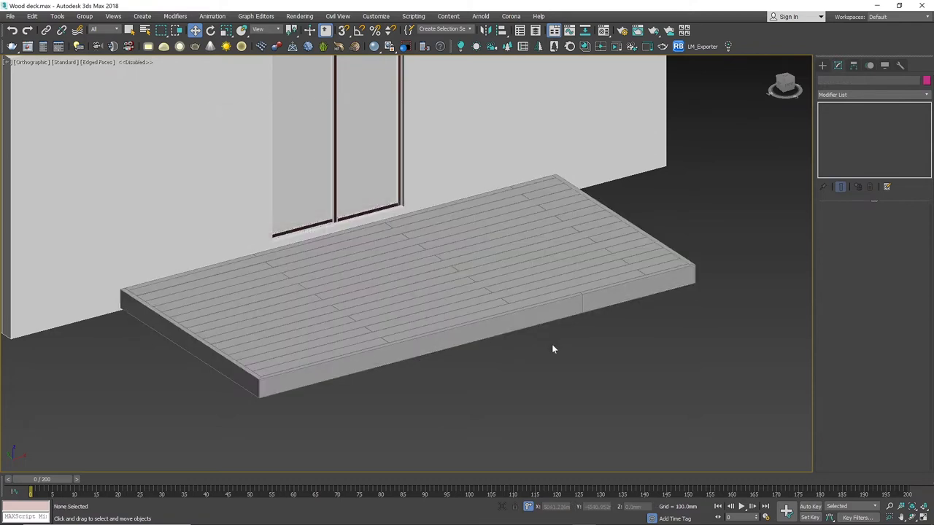
Raise the Max Tilt variation of the FloorGenerator boards to about 2.73.
scroll(579, 330, "up", 3)
scroll(577, 329, "up", 8)
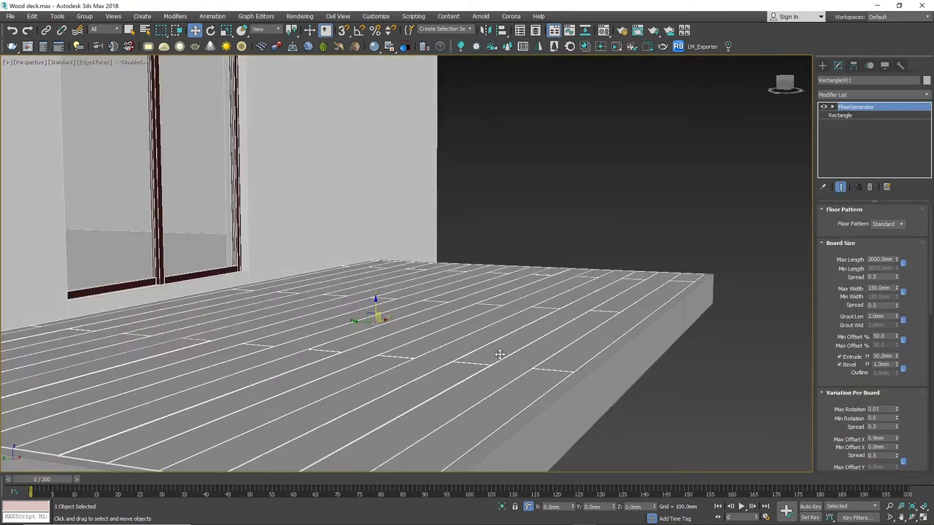
scroll(497, 357, "up", 3)
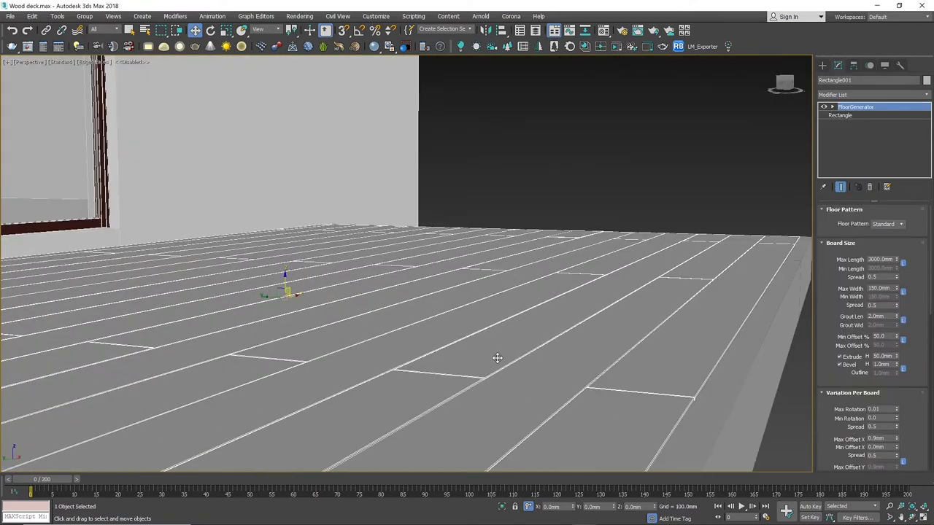
scroll(609, 388, "up", 2)
scroll(614, 383, "up", 4)
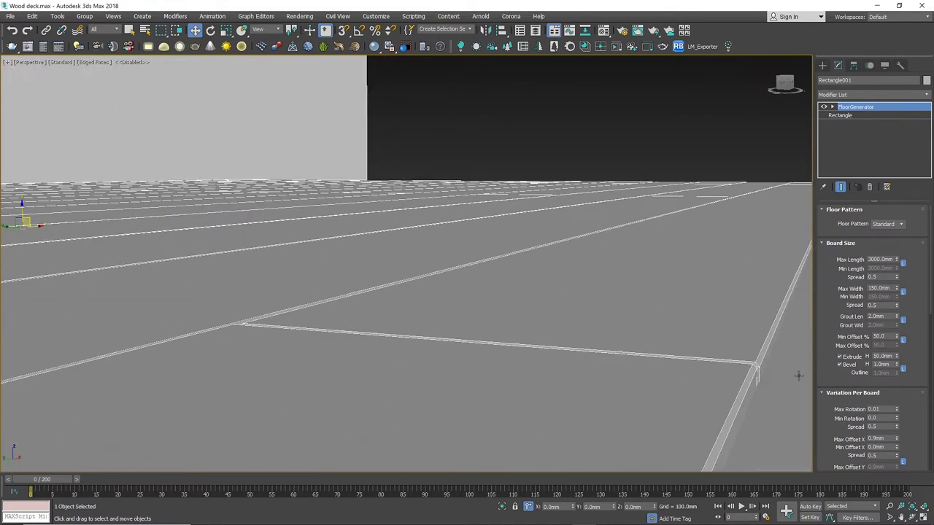
scroll(832, 377, "down", 1)
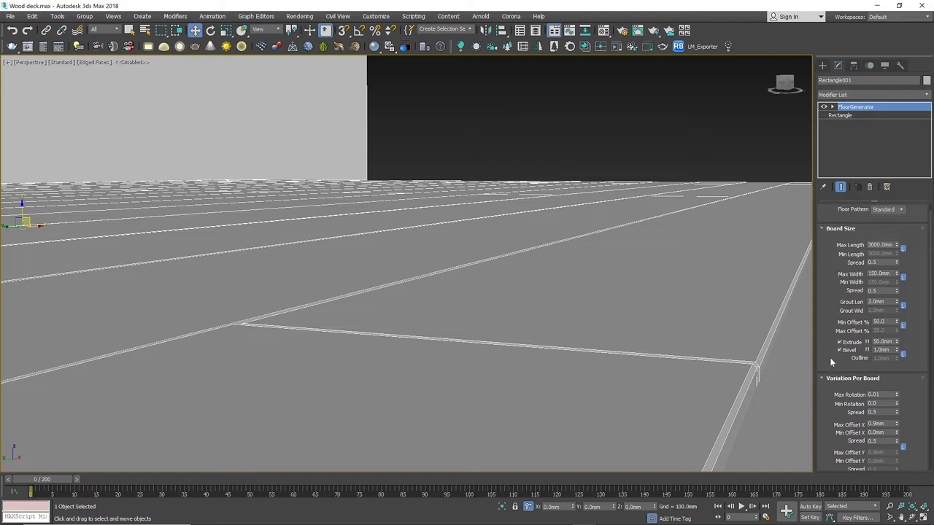
scroll(824, 356, "down", 8)
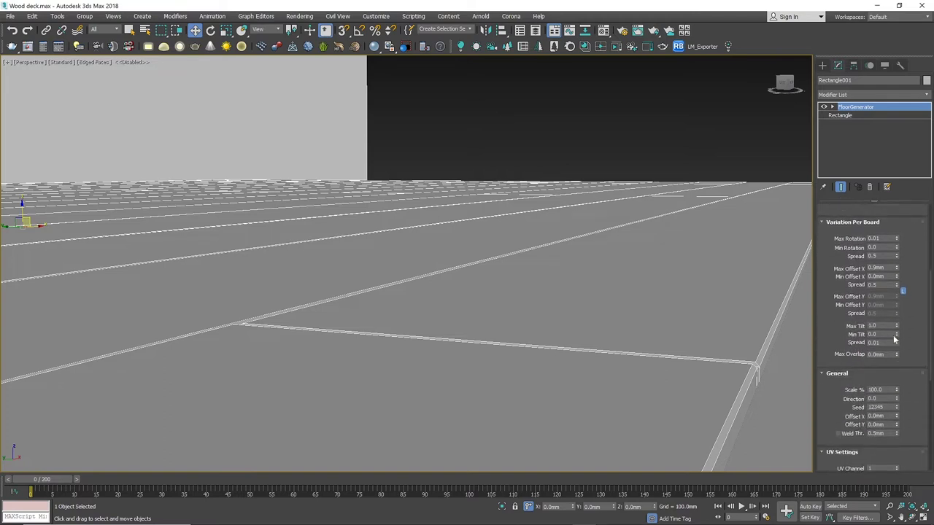
left_click_drag(896, 324, 903, 256)
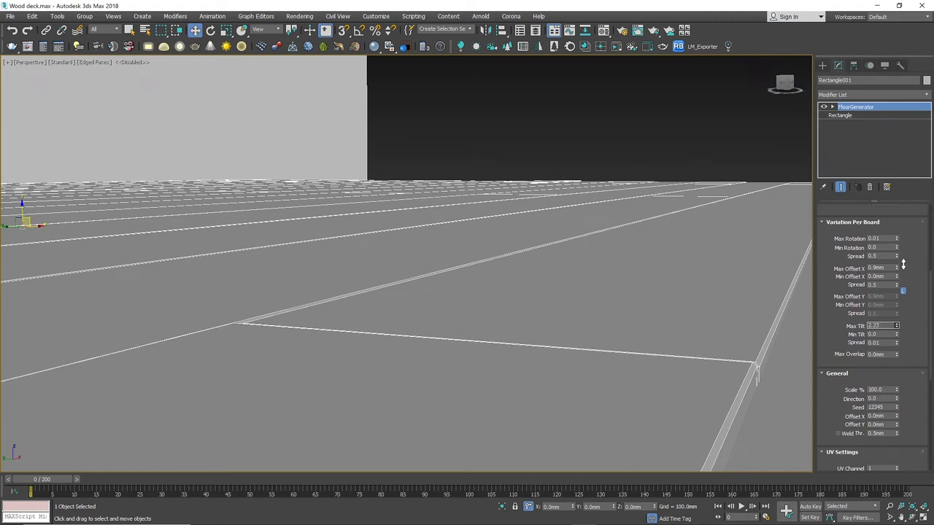
scroll(553, 363, "down", 2)
Create a small cylinder about 27 mm high at the deck's front-left corner, using AutoGrid.
middle_click_drag(548, 387, 586, 387, "alt")
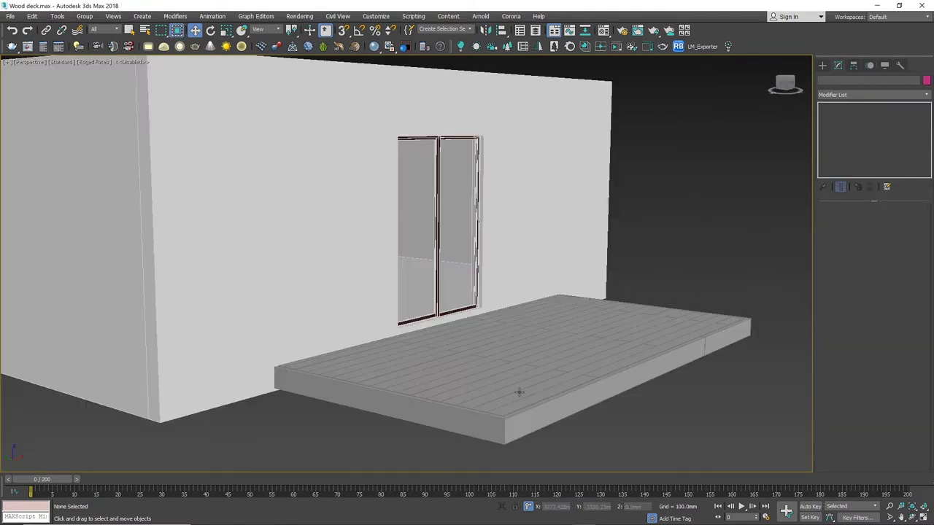
scroll(520, 390, "up", 3)
middle_click_drag(521, 386, 515, 284, "alt")
scroll(510, 394, "up", 1)
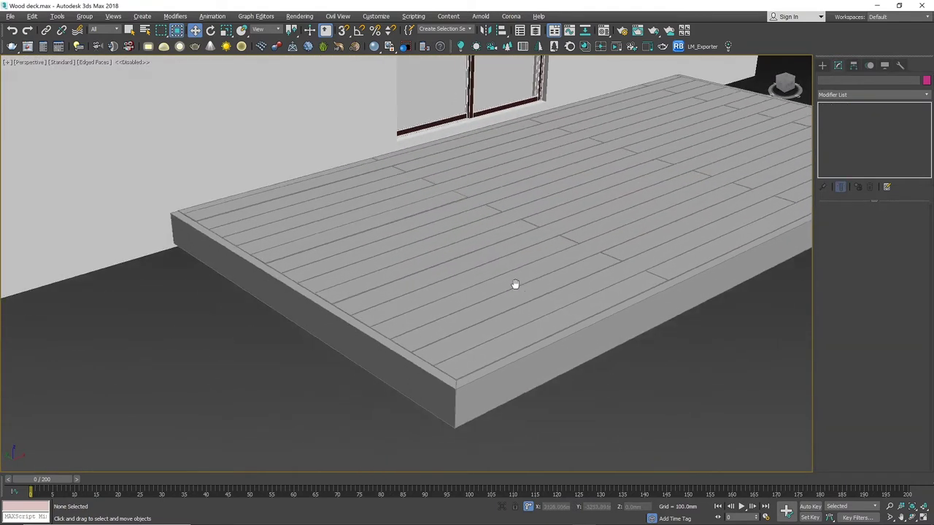
left_click(822, 65)
left_click(853, 145)
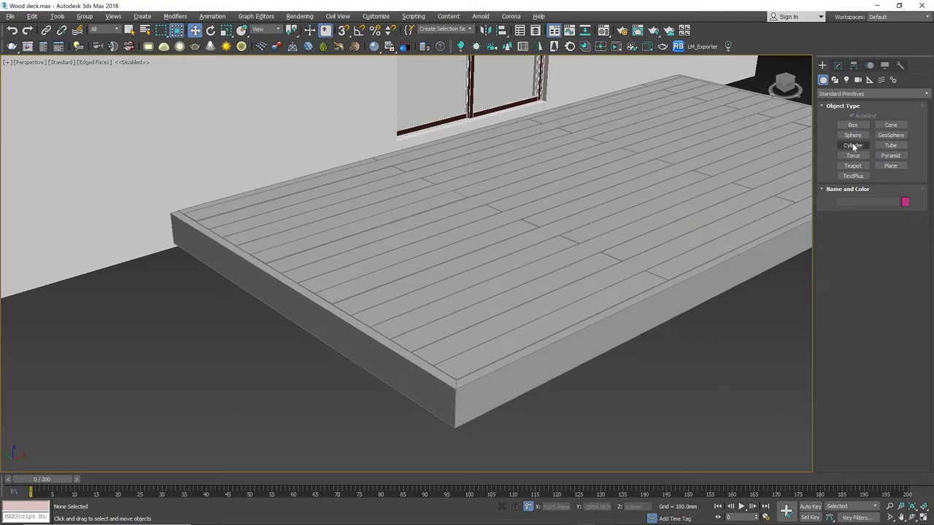
scroll(466, 394, "up", 3)
scroll(465, 394, "up", 3)
middle_click_drag(429, 354, 511, 205, "alt")
scroll(480, 124, "down", 3)
scroll(459, 298, "down", 2)
scroll(299, 391, "up", 3)
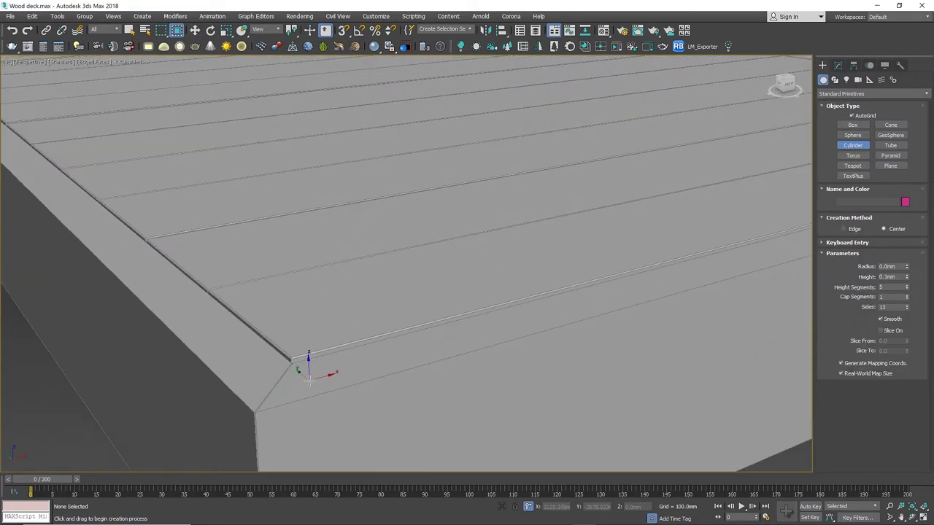
left_click_drag(309, 379, 317, 379)
left_click(321, 341)
Set the cylinder's radius to 3.5 mm and its height to 10 mm.
double_click(898, 266)
type("3.5")
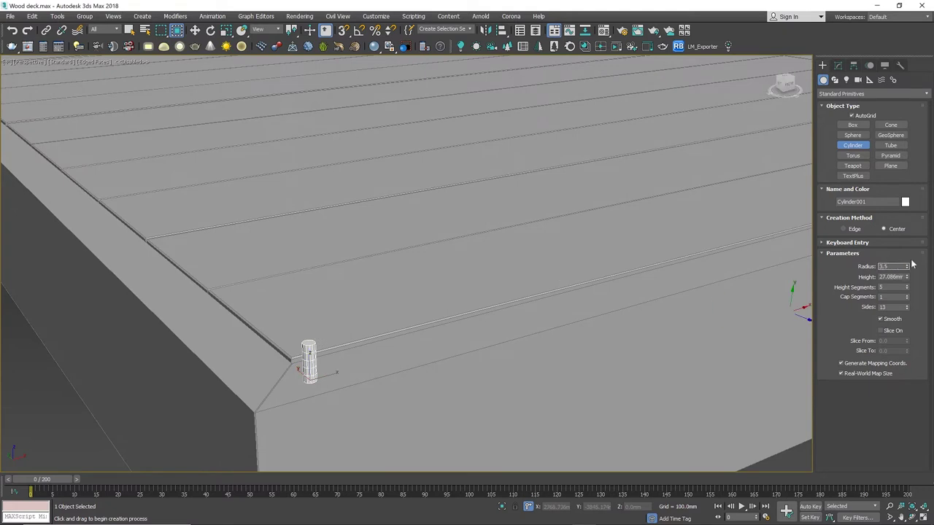
key("Return")
key("Tab")
type("10")
key("Return")
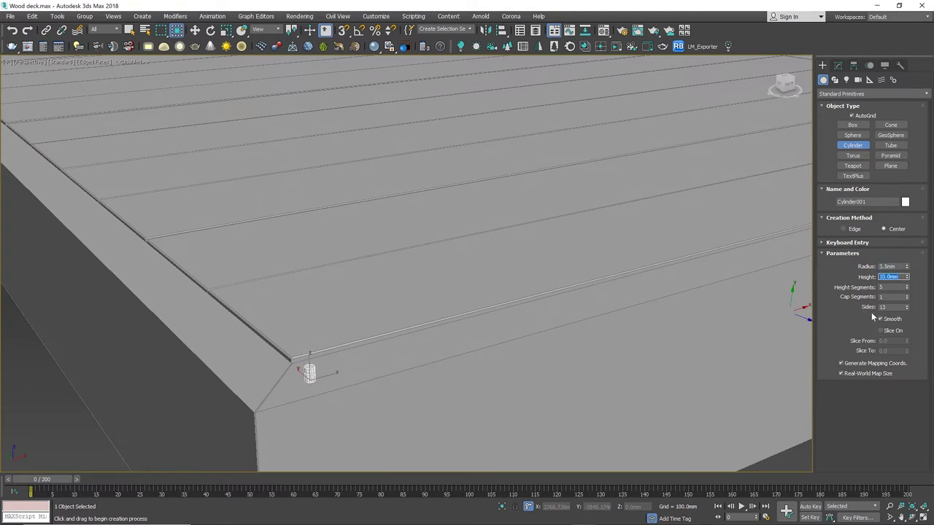
Move the cylinder in the top view onto the left end of the first board, near its front edge.
left_click(195, 30)
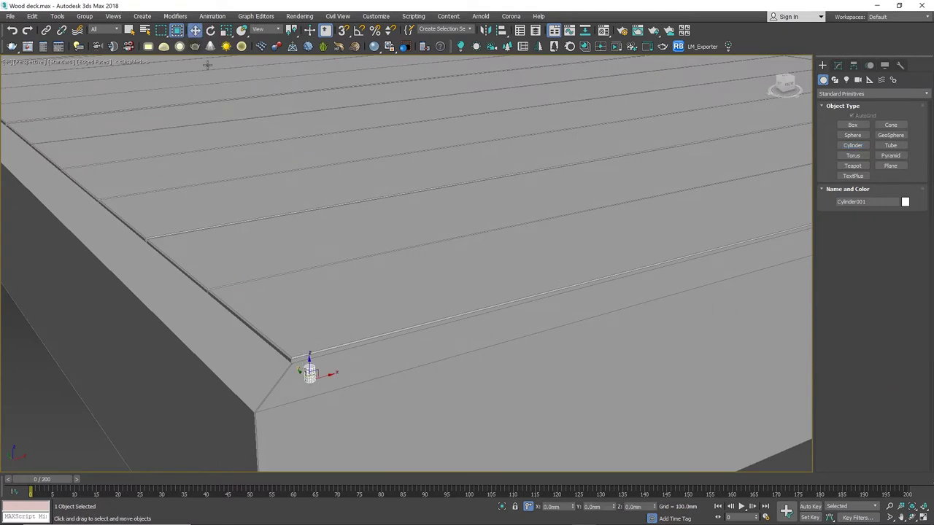
key("t")
scroll(336, 369, "down", 8)
left_click_drag(357, 369, 406, 255)
scroll(405, 261, "down", 7)
middle_click_drag(405, 262, 386, 326)
scroll(386, 326, "up", 7)
left_click(391, 310)
left_click(385, 320)
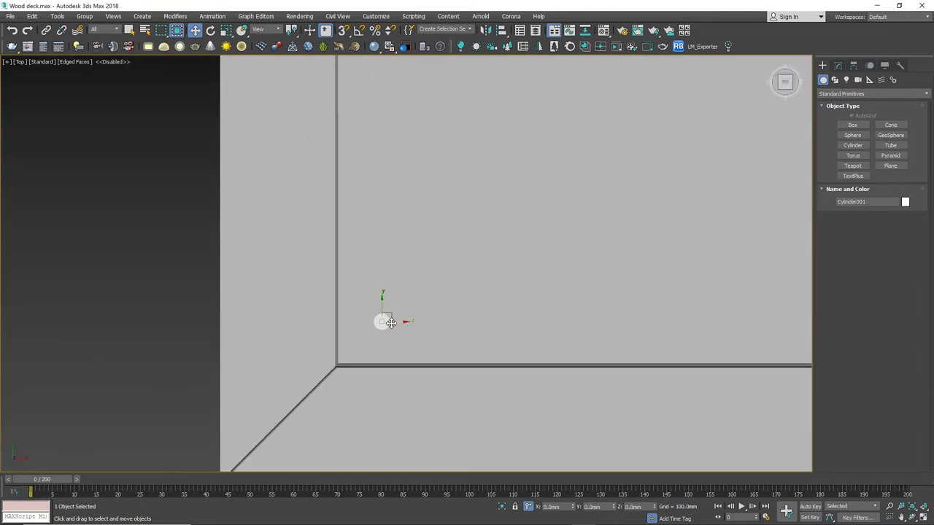
Clone the cylinder along Y to the opposite edge of the first board.
scroll(399, 294, "down", 2)
middle_click_drag(400, 295, 402, 370)
mouse_move(394, 381)
left_mouse_down("shift")
mouse_move(396, 192)
mouse_move(396, 204)
left_mouse_up("shift")
left_click(467, 309)
Clone the cylinder pair along Y at about 149.75 mm spacing onto the left ends of the other boards.
scroll(406, 404, "down", 5)
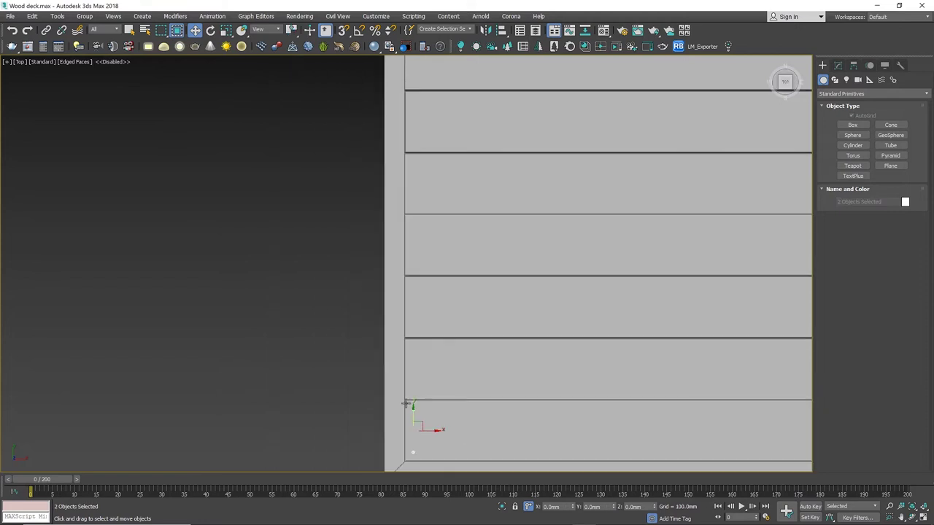
left_click_drag(413, 412, 434, 351, "shift")
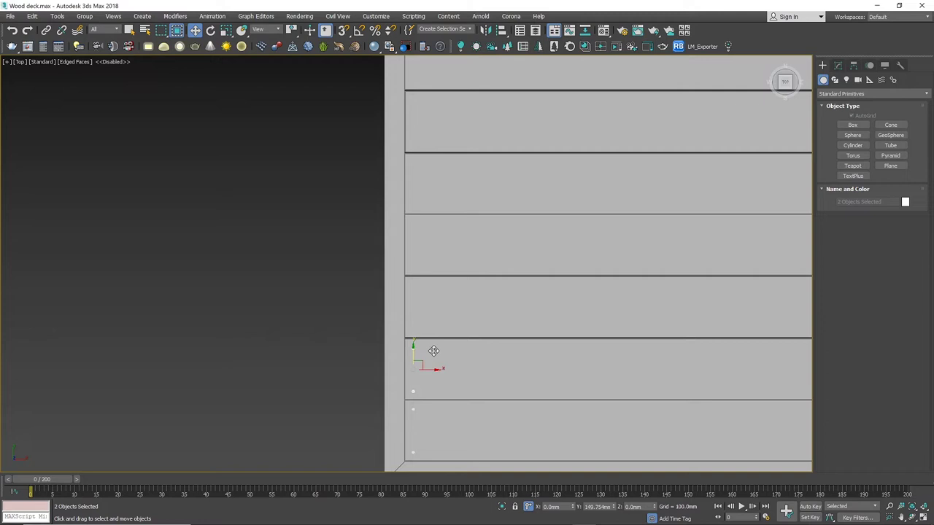
left_click_drag(433, 351, 434, 351, "shift")
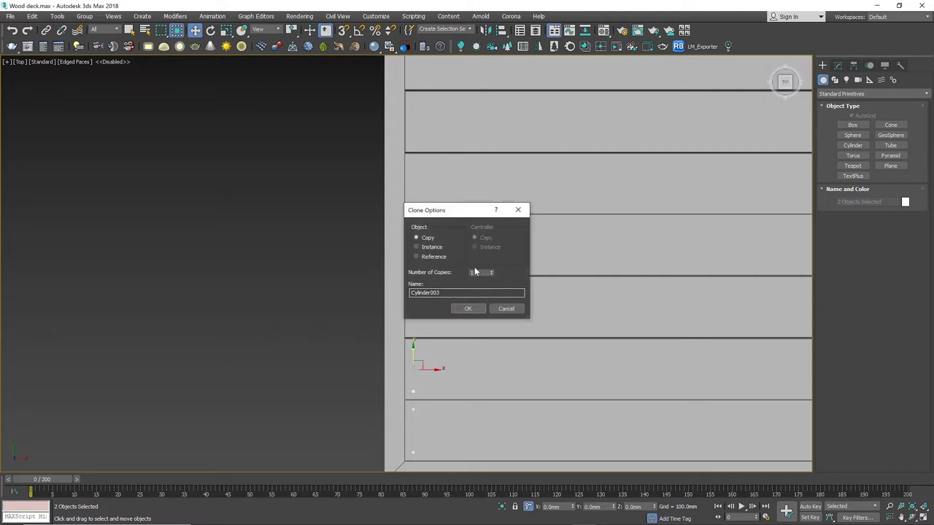
left_click(470, 310)
Switch to wireframe display and shift the off-centre cylinder pairs on the lower boards to sit between the joint lines.
scroll(470, 309, "down", 5)
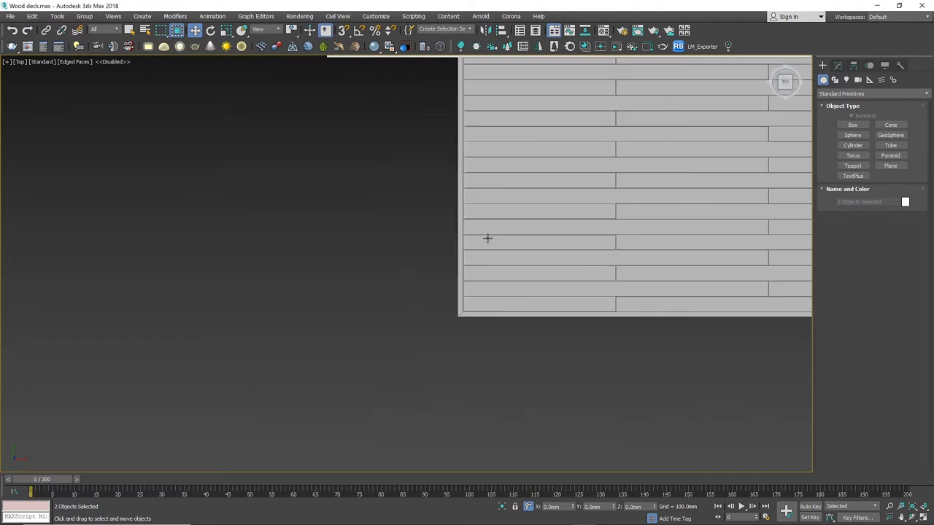
middle_click_drag(487, 240, 453, 429)
scroll(420, 400, "up", 2)
key("F3")
scroll(430, 314, "up", 3)
scroll(418, 342, "up", 3)
left_click_drag(391, 330, 469, 378)
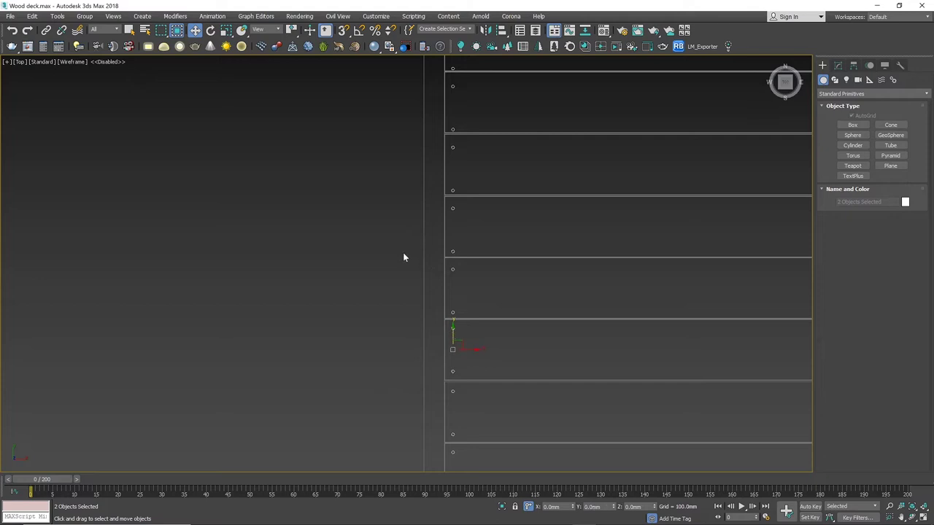
left_click_drag(473, 316, 467, 310)
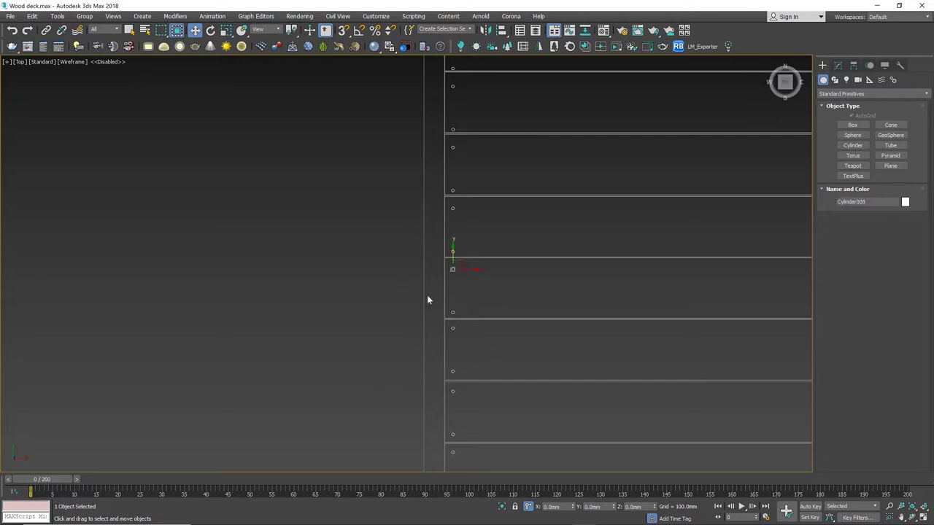
left_click_drag(419, 271, 477, 319)
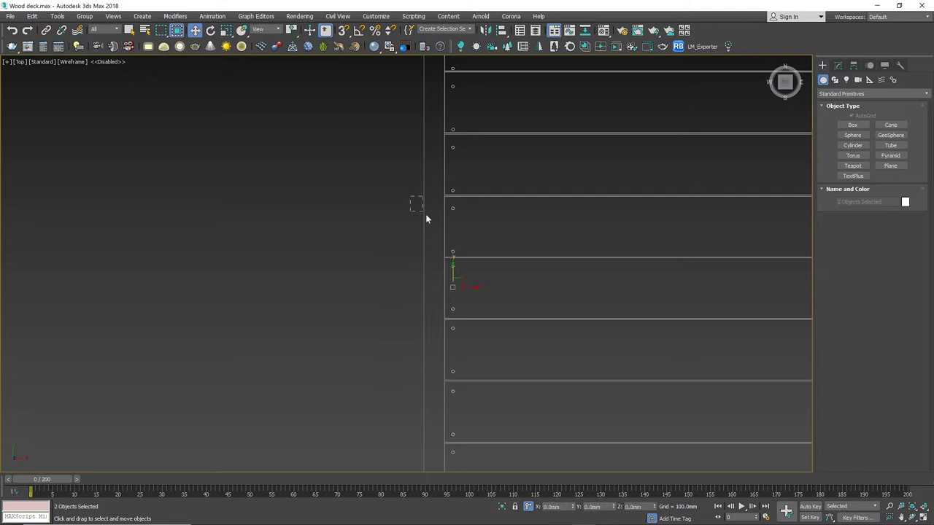
left_click_drag(467, 261, 468, 261)
Move the cylinder pairs on the middle boards along Y to centre them between their joint lines.
middle_click_drag(453, 213, 432, 286)
left_click_drag(471, 289, 473, 293)
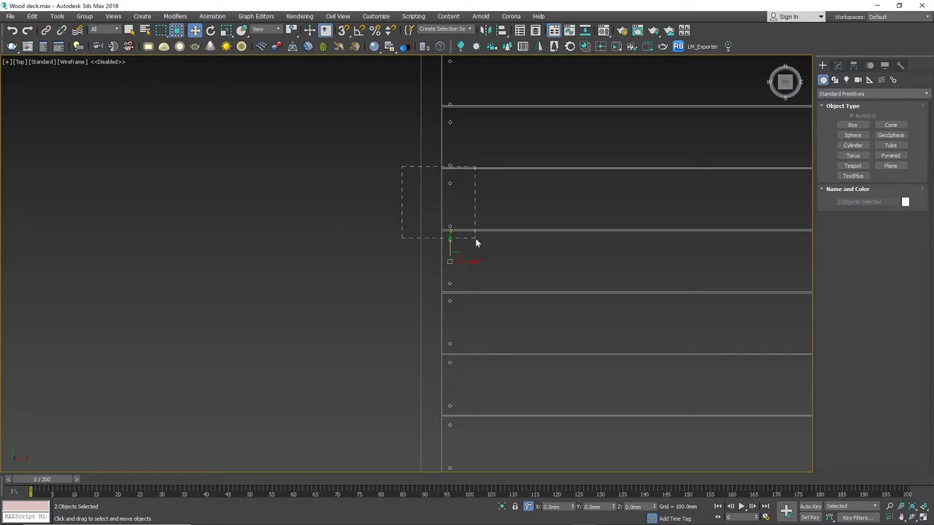
middle_click_drag(420, 173, 387, 278)
left_click_drag(375, 217, 462, 278)
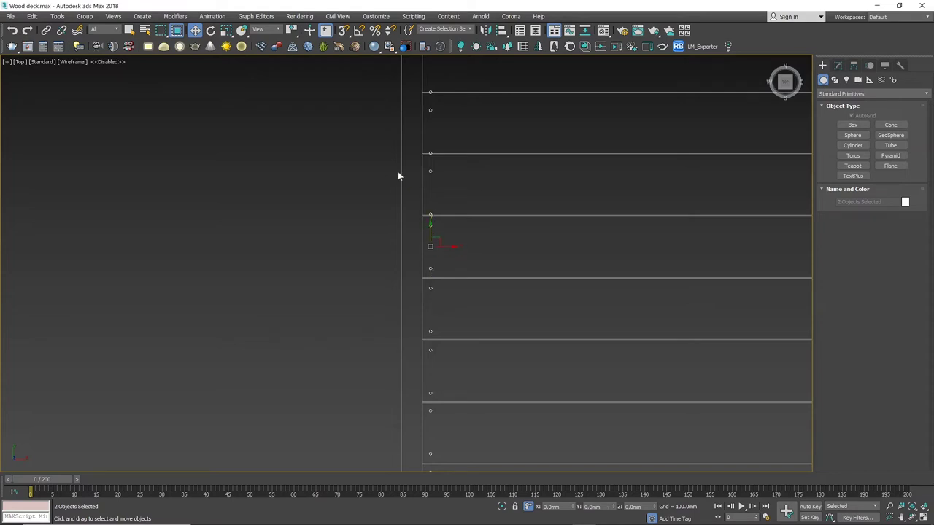
left_click_drag(453, 222, 433, 176)
middle_click_drag(520, 217, 479, 418)
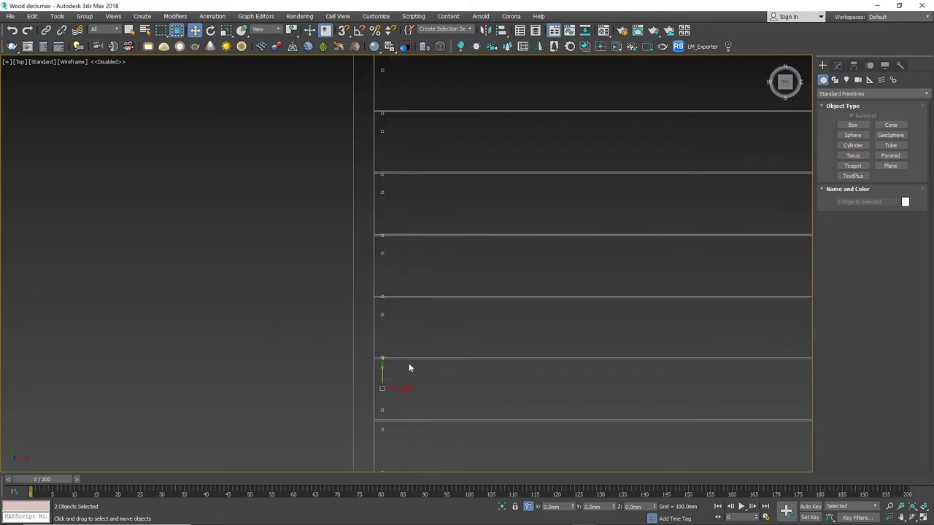
Shift the following cylinder pairs farther up the column into place on their boards, undoing one wrong change.
scroll(388, 316, "up", 3)
left_click_drag(377, 330, 377, 315)
left_click_drag(321, 176, 409, 281)
middle_click_drag(379, 195, 340, 339)
left_click_drag(244, 203, 405, 292)
middle_click_drag(336, 244, 378, 247)
left_click_drag(382, 233, 383, 229)
middle_click_drag(383, 228, 385, 239)
left_click(381, 221)
key("ctrl+z")
left_click_drag(384, 255, 384, 233)
Move the uppermost cylinder pairs near the house wall along Y to fit their boards.
middle_click_drag(307, 87, 317, 188)
left_click_drag(311, 183, 419, 295)
left_click_drag(393, 225, 393, 200)
left_click_drag(361, 68, 434, 174)
left_click_drag(393, 109, 393, 87)
middle_click_drag(383, 84, 383, 148)
left_click_drag(392, 212, 393, 181)
Examine the column of cylinders on the deck in a shaded 3D view.
scroll(442, 372, "down", 3)
left_click(453, 287)
scroll(400, 153, "down", 4)
left_click(429, 383)
scroll(429, 383, "up", 2)
middle_click_drag(429, 384, 550, 355, "alt")
key("F3")
key("F3")
key("t")
Fine-tune the Y position of the remaining out-of-place cylinders in the column.
left_click_drag(482, 264, 481, 250)
scroll(226, 140, "up", 8)
left_click_drag(226, 190, 225, 231)
left_click_drag(614, 506, 613, 510)
Select the whole column of cylinders and clone it to the right across the boards.
scroll(359, 345, "down", 4)
scroll(362, 130, "down", 4)
left_click_drag(328, 175, 370, 452)
scroll(497, 412, "up", 2)
mouse_move(302, 271)
left_mouse_down("shift")
mouse_move(415, 271)
mouse_move(624, 302)
left_mouse_up("shift")
key("Return")
left_click(470, 311)
Clone the cylinder column again to line the boards' end joints with cylinders.
scroll(632, 271, "down", 2)
middle_click_drag(632, 271, 398, 265)
key("Return")
mouse_move(399, 265)
left_mouse_down("shift")
mouse_move(672, 263)
mouse_move(316, 264)
mouse_move(329, 294)
left_mouse_up("shift")
left_click(470, 311)
left_click(464, 311)
scroll(301, 252, "up", 5)
key("Return")
Delete the surplus cylinder pair beside the joint line where the board runs through without a joint.
scroll(375, 152, "up", 4)
left_click_drag(372, 319, 390, 396)
scroll(389, 396, "down", 2)
scroll(445, 357, "up", 1)
middle_click_drag(446, 356, 439, 267)
key("Delete")
Delete the surplus cylinder pairs beside the joint line on the boards that run through without a joint.
scroll(440, 266, "down", 2)
scroll(438, 201, "up", 1)
left_click_drag(419, 259, 419, 219)
left_click(437, 304, "ctrl")
key("q")
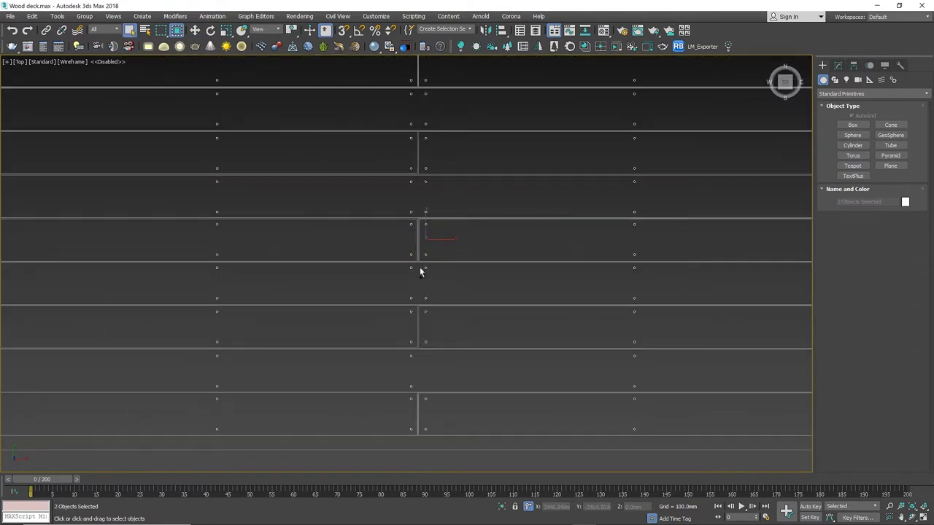
key("Delete")
middle_click_drag(472, 233, 473, 393)
left_click_drag(438, 378, 420, 336)
key("Delete")
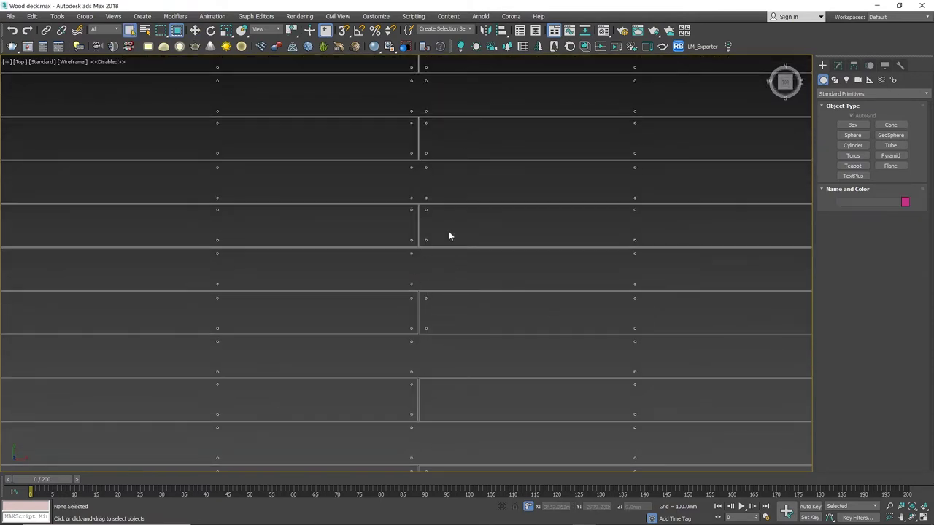
middle_click_drag(452, 280, 431, 338)
left_click_drag(399, 219, 419, 261)
key("Delete")
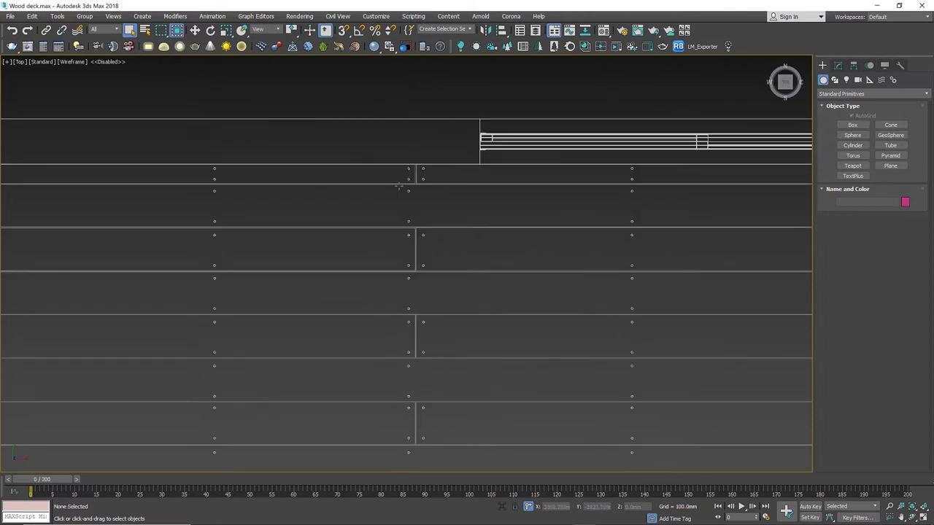
Select the remaining cylinder pairs on the boards without a joint and centre them over the joint line.
left_click_drag(398, 186, 415, 226)
left_click_drag(398, 273, 415, 314, "ctrl")
left_click_drag(389, 362, 415, 403, "ctrl")
middle_click_drag(391, 450, 425, 282)
left_click_drag(425, 280, 449, 320, "ctrl")
middle_click_drag(440, 396, 440, 263)
left_click_drag(433, 232, 448, 271, "ctrl")
left_click_drag(433, 321, 449, 361, "ctrl")
middle_click_drag(424, 406, 396, 285)
left_click_drag(397, 285, 413, 315, "ctrl")
key("w")
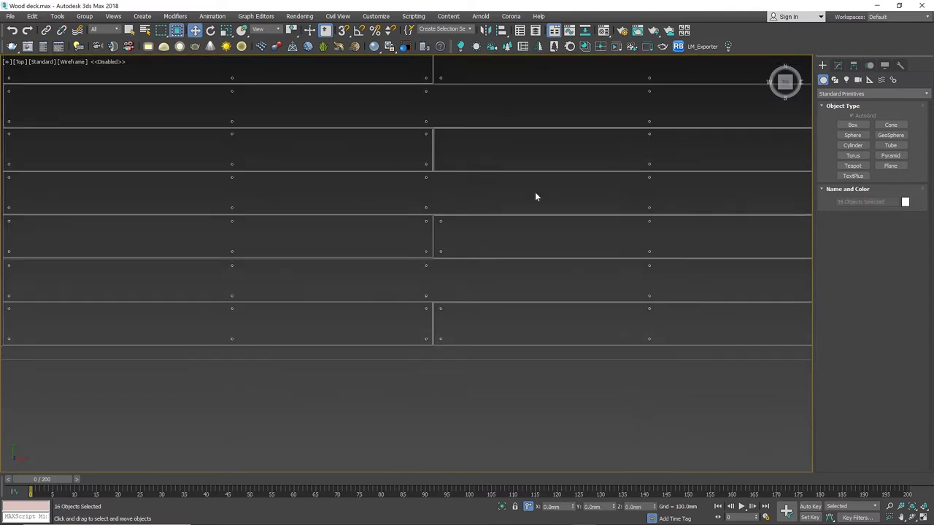
middle_click_drag(535, 192, 520, 458)
scroll(431, 236, "up", 2)
scroll(432, 236, "down", 6)
Clone the cylinder pair at the jointed board that has screws on one side only to the other side of its joint.
middle_click_drag(431, 236, 391, 259)
scroll(363, 319, "up", 5)
left_click(338, 309)
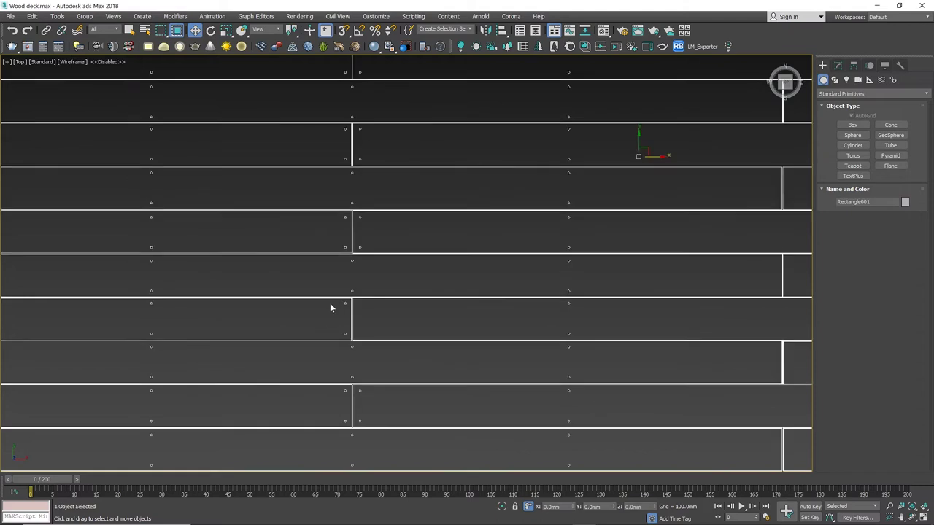
left_click_drag(336, 298, 350, 337)
left_click_drag(365, 316, 380, 317, "shift")
left_click(467, 309)
Clone the finished column of joint cylinders onto the deck's far joint line as a copy.
left_click_drag(449, 251, 600, 282, "shift")
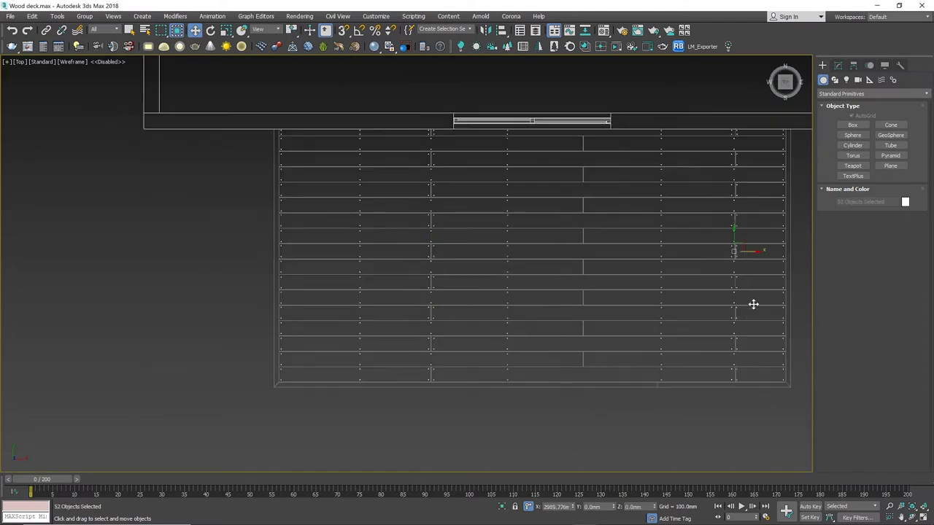
left_click_drag(753, 304, 754, 304, "shift")
left_click(467, 309)
Clone the joint cylinder column onto the middle joint line and shift it by one board in Y to match the joints.
middle_click_drag(745, 293, 570, 335)
scroll(571, 335, "up", 5)
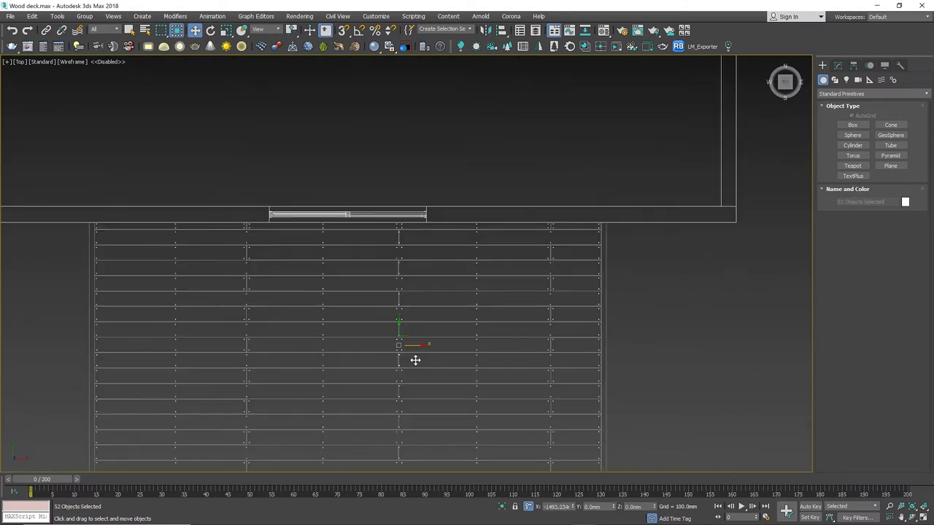
scroll(392, 247, "up", 5)
left_click_drag(574, 505, 574, 509)
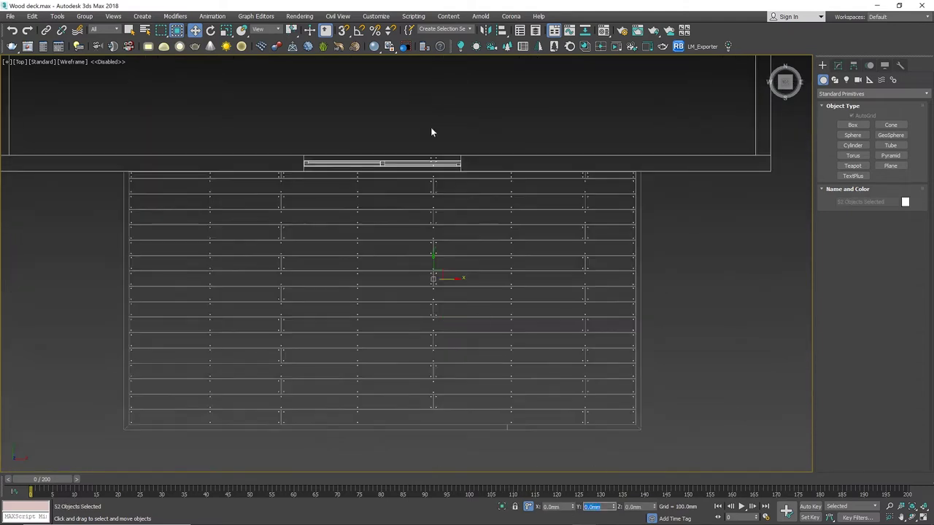
Move the middle column's cylinders that overlap the house wall down to the outermost board and remove the surplus ones.
left_click_drag(427, 128, 434, 192)
scroll(436, 158, "up", 5)
left_click(431, 182)
left_click_drag(418, 152, 425, 417)
scroll(450, 184, "down", 4)
scroll(450, 443, "up", 4)
key("Delete")
left_click(649, 443)
key("ctrl+z")
scroll(516, 368, "down", 3)
Select a single cylinder near the deck corner and make a copy of it for the frame.
left_click(516, 368)
middle_click_drag(516, 367, 467, 307, "alt")
scroll(556, 357, "up", 6)
left_click(560, 362)
right_click(556, 355)
left_click(578, 402)
Move the copied cylinder down to the height of the frame's side face.
key("l")
key("z")
scroll(399, 259, "up", 10)
left_click_drag(367, 318, 367, 345)
scroll(367, 345, "down", 8)
mouse_move(367, 345)
middle_mouse_down("alt")
mouse_move(546, 394)
mouse_move(608, 334)
middle_mouse_up("alt")
left_click(608, 335)
middle_click_drag(365, 258, 455, 336, "alt")
scroll(454, 336, "up", 3)
Enable angle snapping and rotate the copied cylinder about the Y axis so its round end faces out from the frame's side.
left_click(319, 395)
key("e")
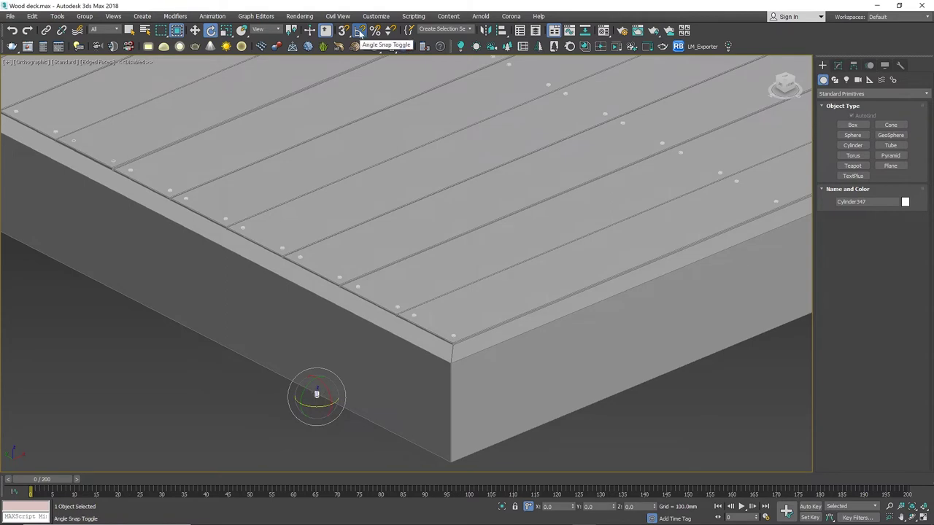
scroll(290, 412, "up", 10)
left_click_drag(415, 343, 380, 387)
key("ctrl+z")
left_click_drag(613, 505, 607, 73)
scroll(388, 252, "down", 8)
key("w")
key("l")
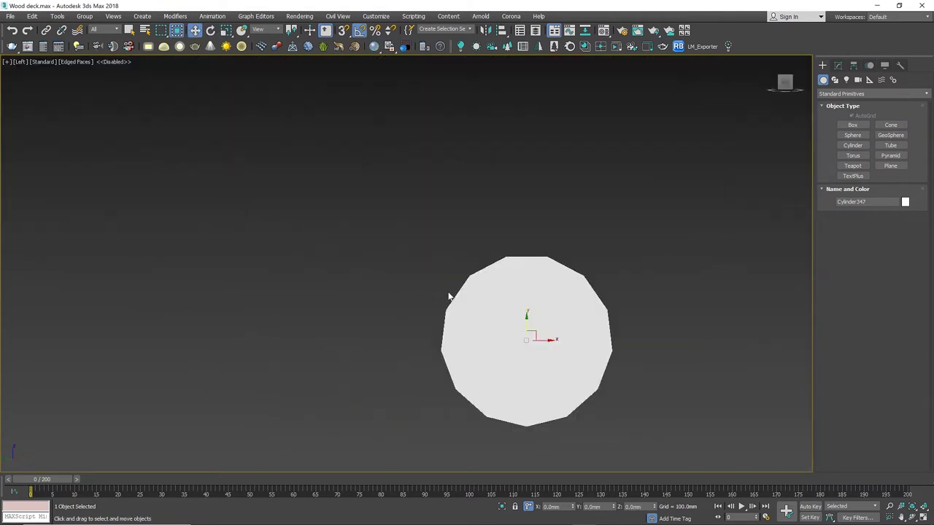
Clone the rotated cylinder straight below itself and select both cylinders as a pair.
scroll(371, 342, "down", 10)
middle_click_drag(423, 382, 464, 255)
left_click_drag(411, 194, 412, 310, "shift")
left_click(468, 309)
left_click(413, 216, "ctrl")
Move the cylinder pair along X up against the outer face of the deck frame's side.
key("t")
scroll(189, 412, "up", 8)
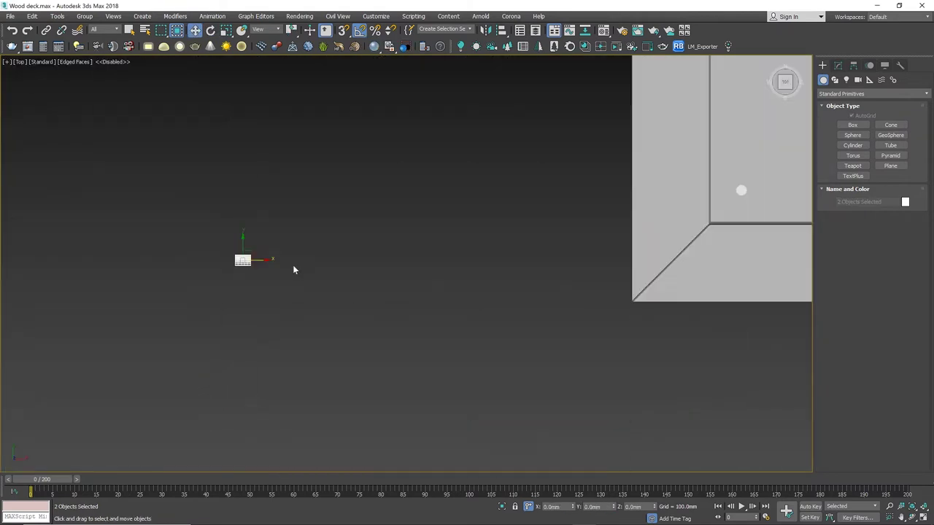
left_click_drag(266, 260, 664, 259)
middle_click_drag(660, 259, 547, 310)
scroll(497, 384, "down", 9)
Slide the cylinder pair along the frame's side to its end next to the house wall.
left_click_drag(501, 361, 527, 123)
key("shift+z")
key("shift+z")
key("shift+z")
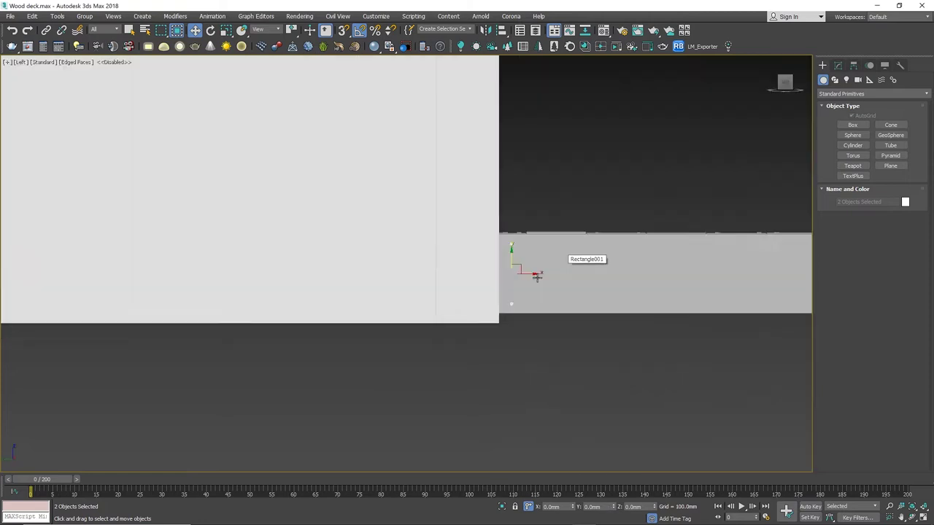
left_click_drag(551, 284, 505, 282)
key("F3")
Select the cylinder pairs on the frame's side and clone them onto the opposite side of the deck frame.
left_click_drag(707, 322, 124, 231)
key("t")
key("F3")
scroll(257, 184, "down", 8)
left_click_drag(321, 216, 425, 230)
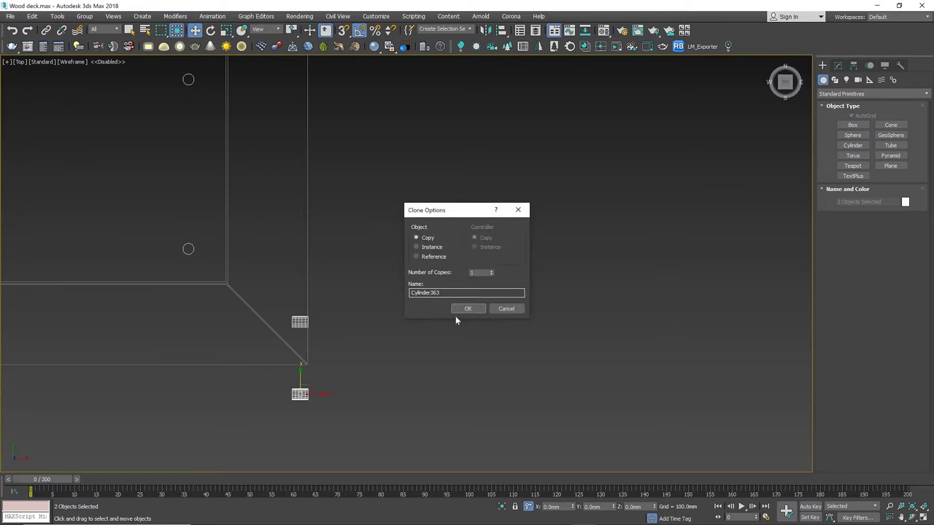
Clone the frame-side cylinder pair and place the copy on the deck frame's front face at the corner.
left_click(459, 311)
key("w")
left_click_drag(305, 389, 273, 351)
scroll(261, 359, "up", 11)
key("f")
middle_click_drag(409, 331, 612, 306)
Clone the cylinder pair along the frame's front face to its opposite front corner.
left_click_drag(611, 299, 84, 299)
middle_click_drag(83, 299, 441, 309)
left_click_drag(449, 308, 187, 307)
scroll(189, 308, "down", 4)
key("t")
middle_click_drag(219, 452, 235, 323)
Clone the front corner's cylinder pair along the front face, aligning the copies with the nearest rows of board screws.
scroll(235, 323, "down", 2)
left_click_drag(108, 320, 417, 333, "shift")
left_click(460, 311)
scroll(548, 372, "down", 2)
middle_click_drag(547, 371, 195, 377)
left_click_drag(98, 340, 286, 340, "shift")
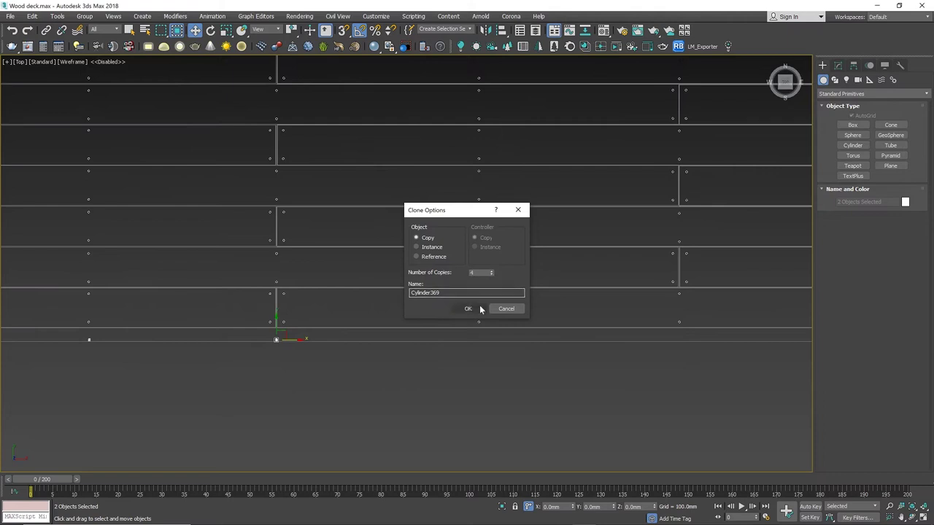
left_click(470, 309)
Continue cloning the cylinder pair along the front face at the remaining board screw rows toward the opposite corner.
scroll(222, 318, "down", 2)
left_click(838, 65)
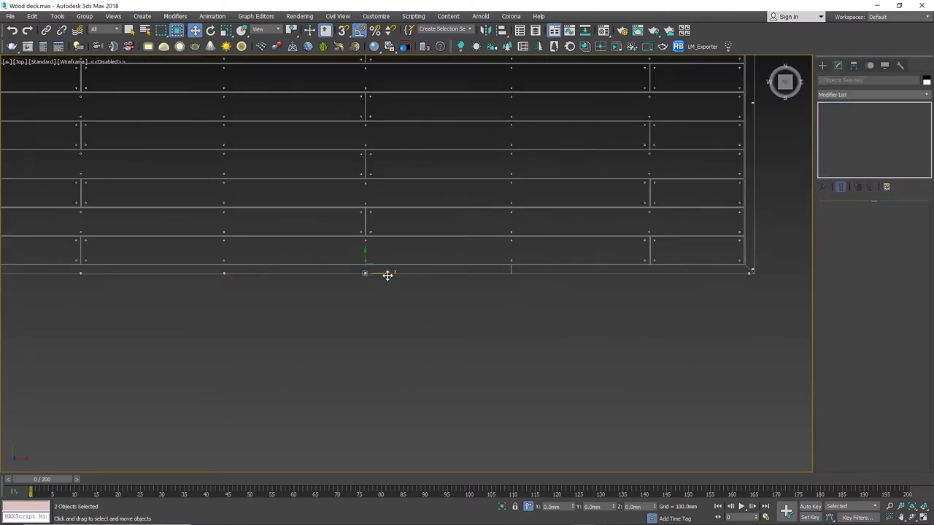
left_click(469, 309)
scroll(521, 277, "up", 5)
mouse_move(387, 276)
left_mouse_down("shift")
mouse_move(531, 276)
mouse_move(512, 271)
mouse_move(656, 290)
left_mouse_up("shift")
scroll(470, 271, "down", 3)
left_click(469, 309)
Move the cylinders on the deck frame's side along X until they sit almost flush with its outer face.
middle_click_drag(511, 343, 533, 289, "alt")
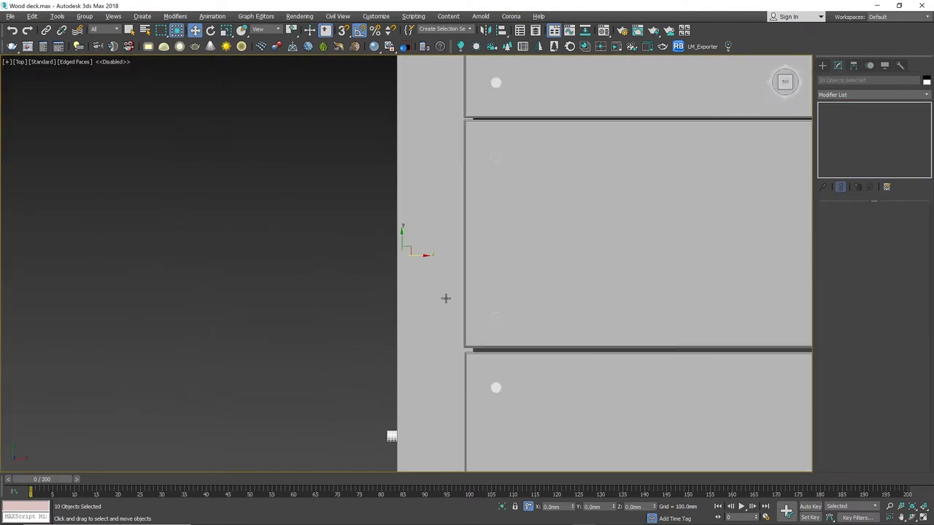
left_click(446, 298)
scroll(412, 441, "up", 5)
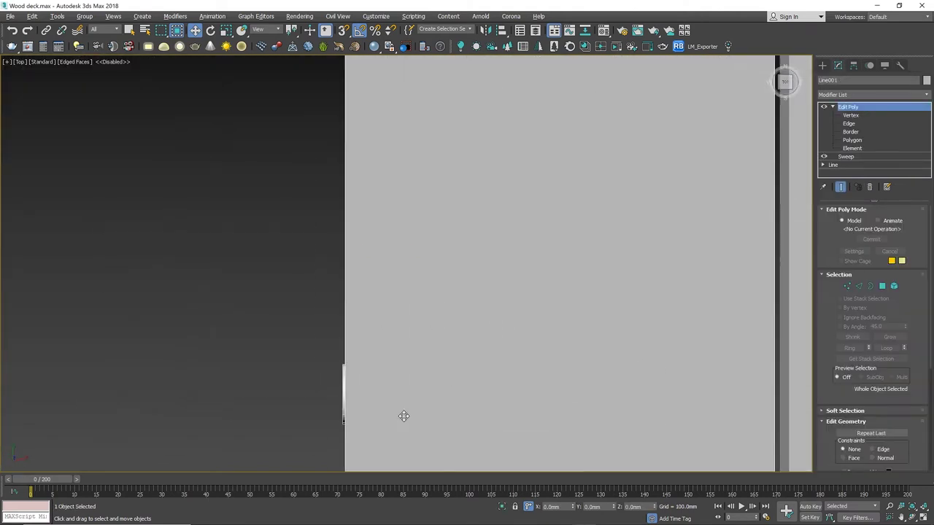
scroll(487, 307, "down", 8)
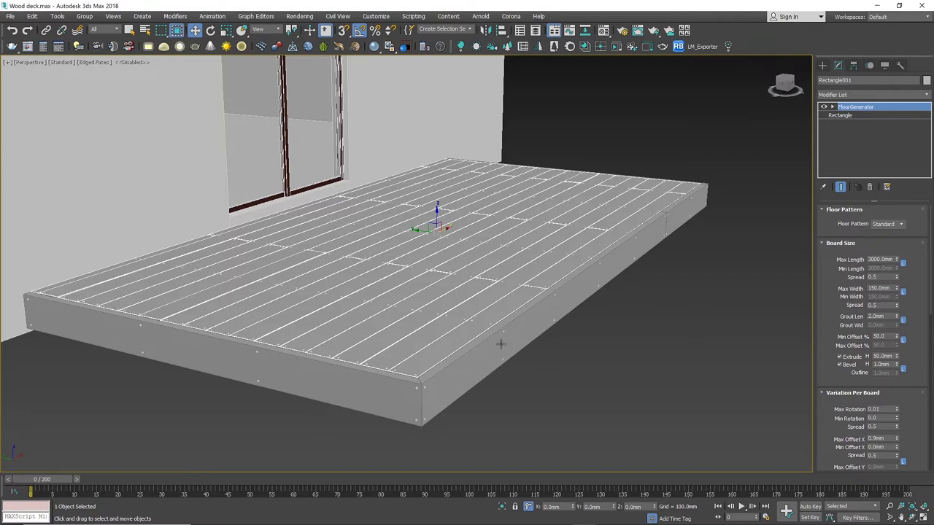
Examine the screw cylinders on the frame's front, side, corner and board surface for correct placement.
scroll(502, 343, "up", 3)
scroll(503, 343, "up", 6)
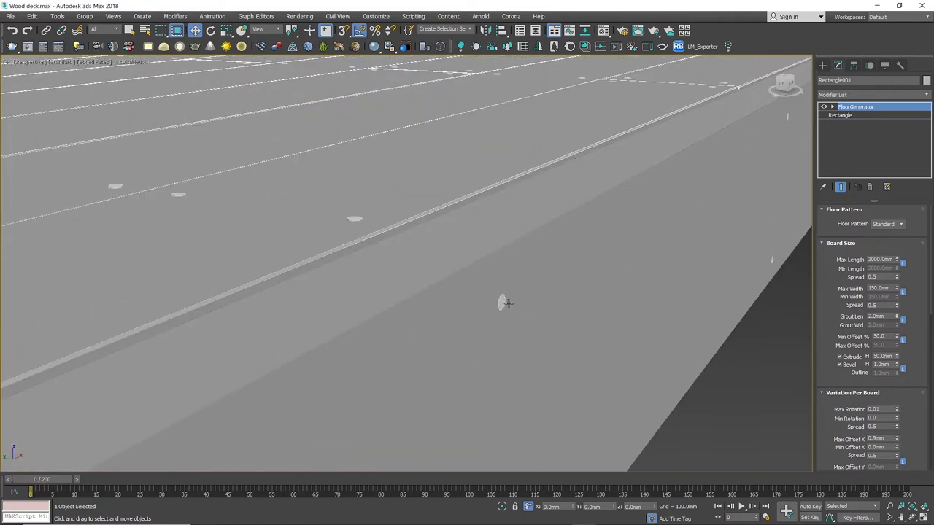
scroll(508, 303, "down", 6)
middle_click_drag(298, 411, 693, 365)
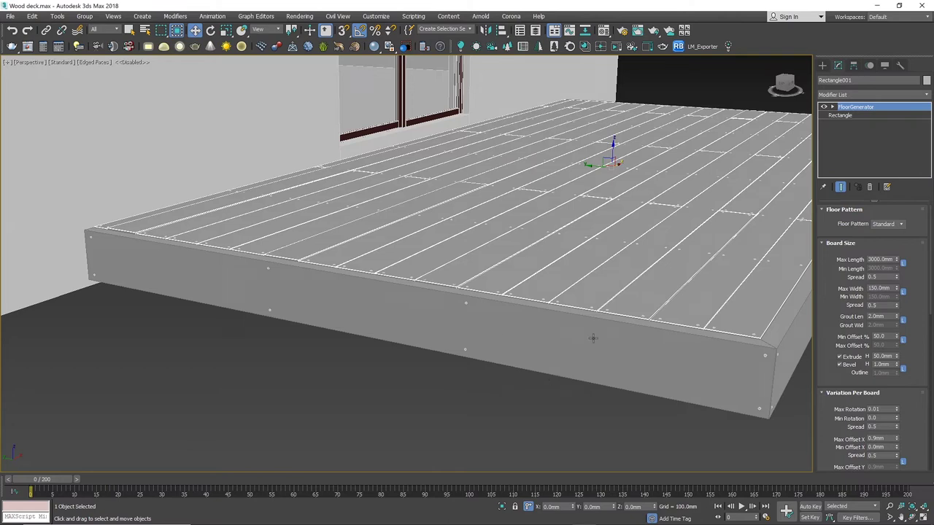
scroll(642, 343, "up", 5)
middle_click_drag(575, 363, 599, 321, "alt")
middle_click_drag(599, 321, 408, 337)
scroll(624, 371, "up", 4)
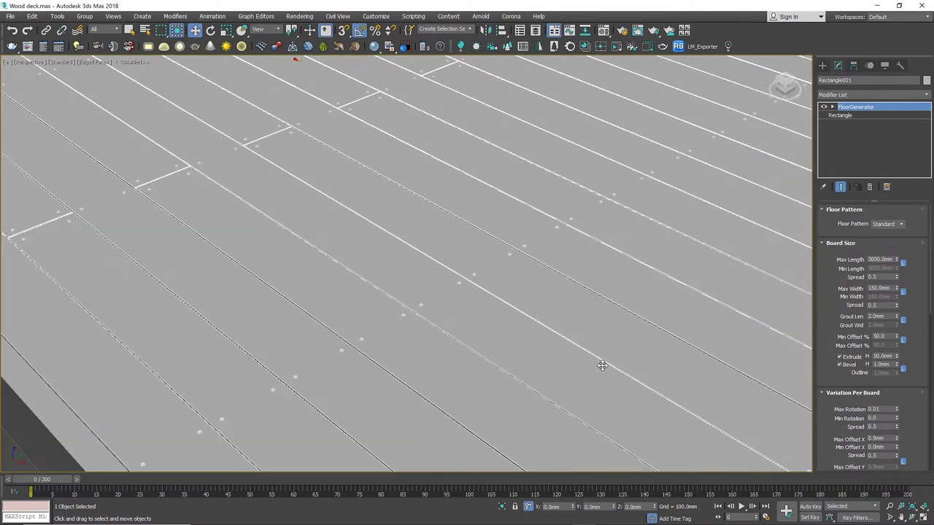
scroll(602, 365, "down", 5)
middle_click_drag(603, 360, 533, 348, "alt")
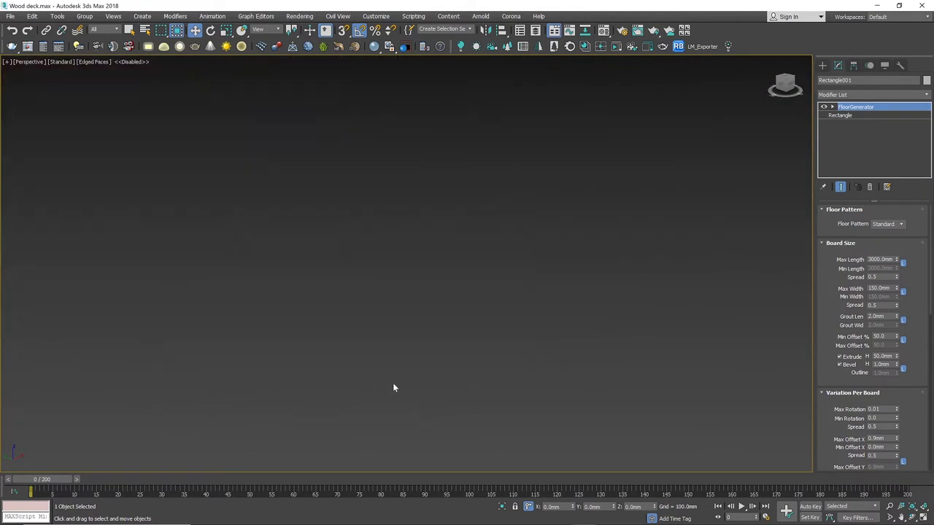
key("z")
scroll(394, 384, "up", 6)
scroll(358, 340, "up", 4)
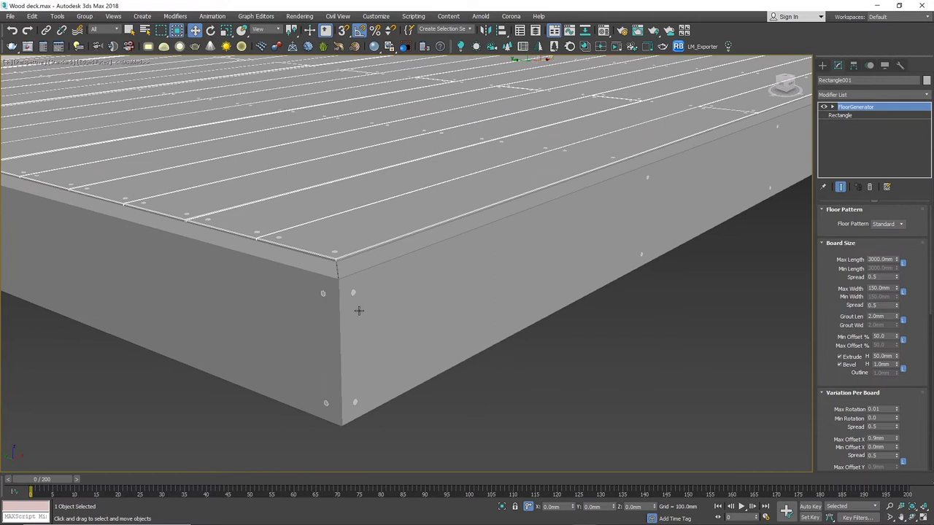
Select every screw cylinder with Select Similar from the upper corner cylinder, and clear the selection after viewing it.
left_click(353, 293)
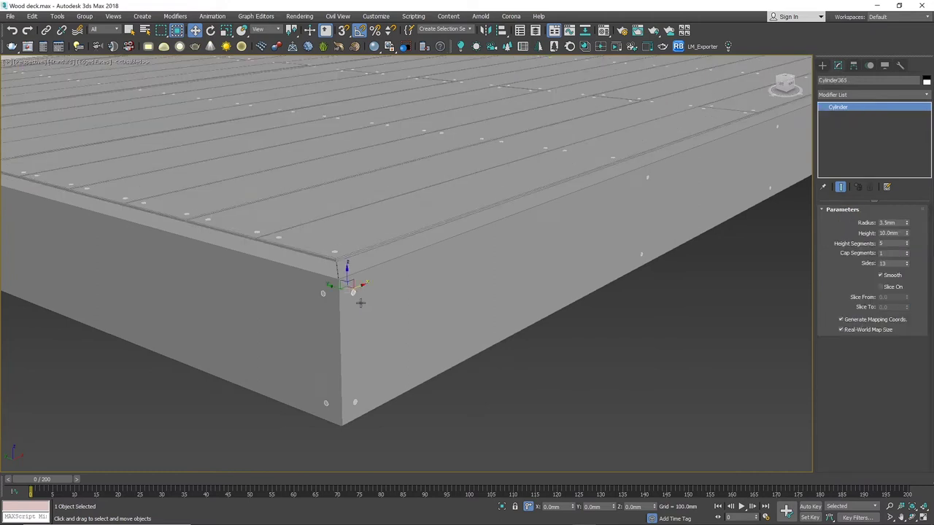
right_click(354, 292)
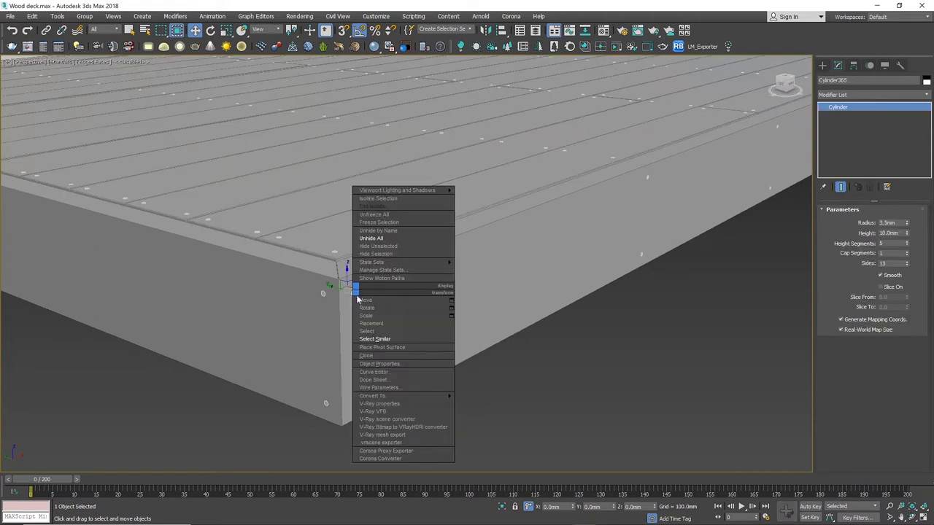
left_click(376, 340)
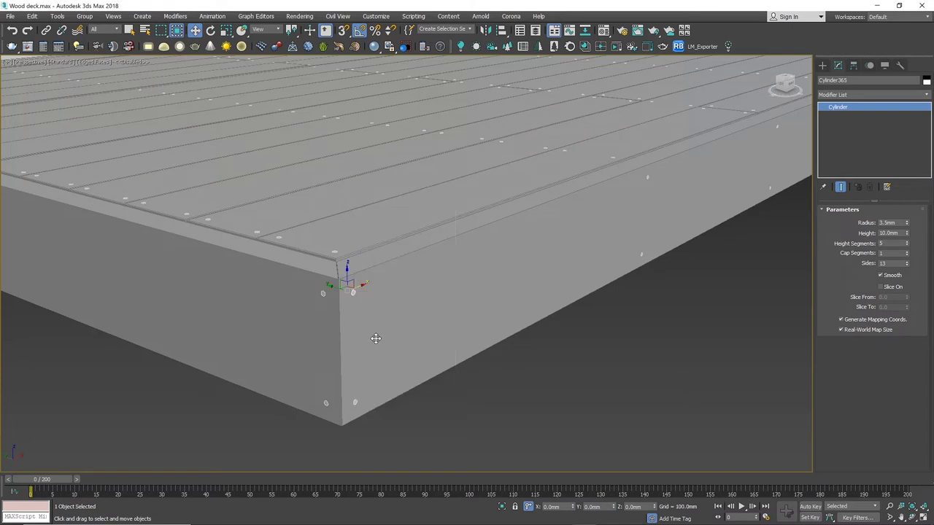
scroll(399, 338, "down", 5)
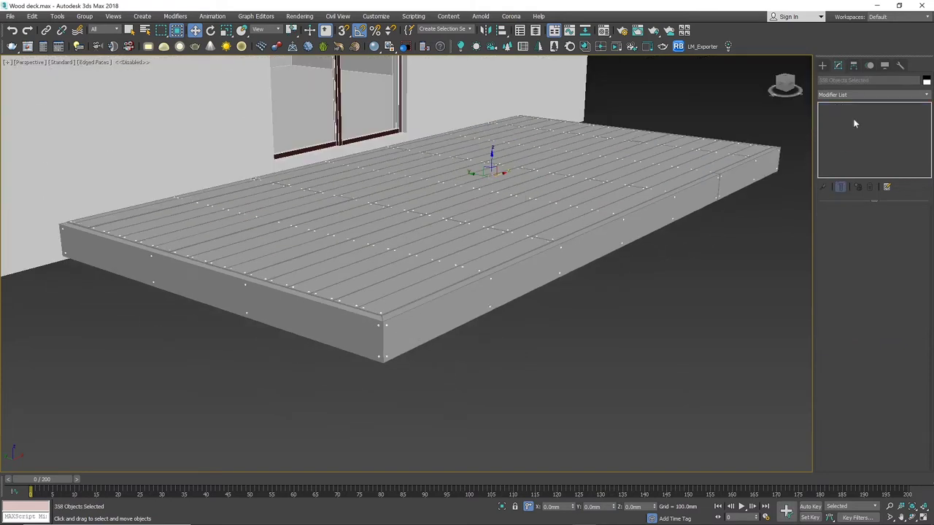
scroll(317, 351, "down", 5)
scroll(401, 339, "up", 6)
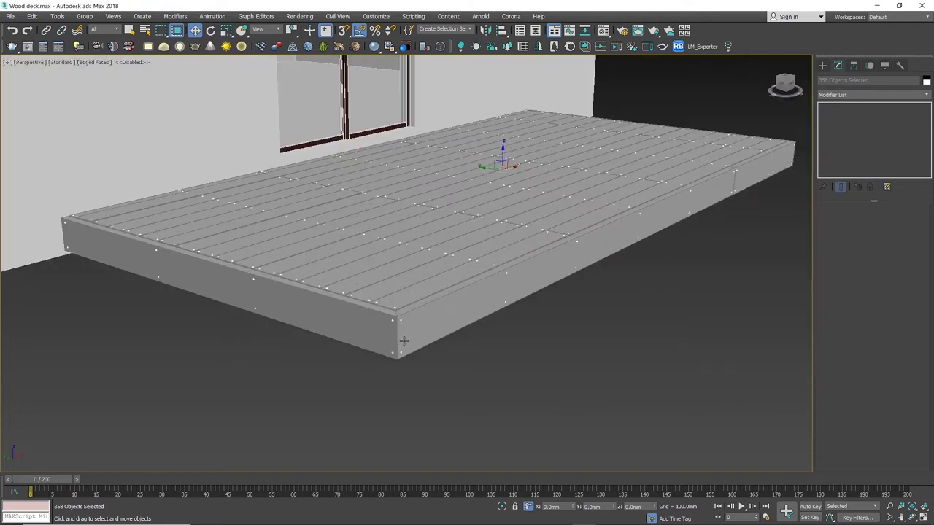
left_click(479, 369)
Convert the upper cylinder at the front corner to an Editable Poly.
scroll(390, 312, "up", 4)
scroll(416, 278, "up", 2)
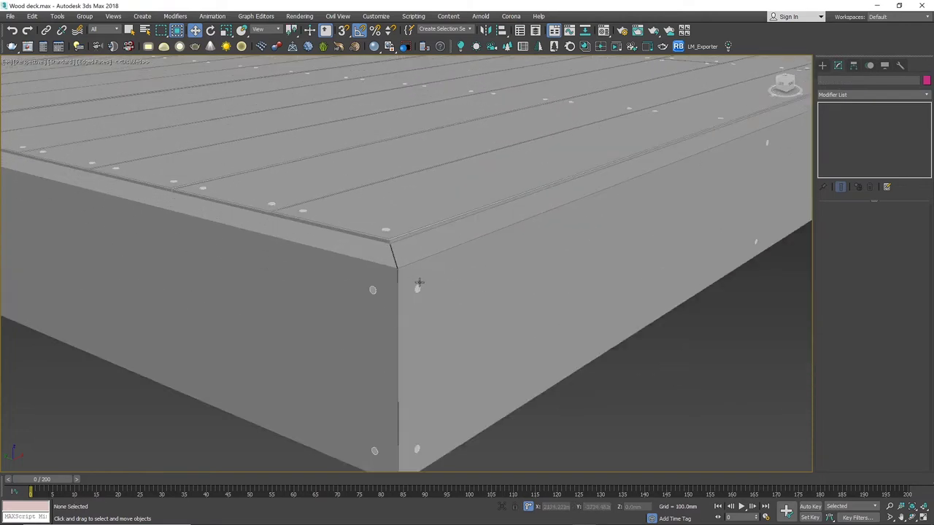
left_click(417, 287)
right_click(419, 291)
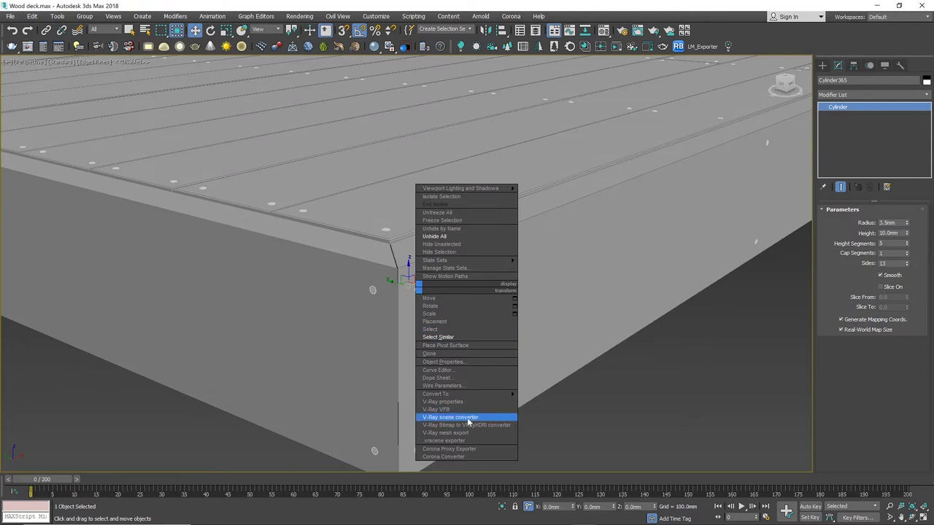
mouse_move(507, 395)
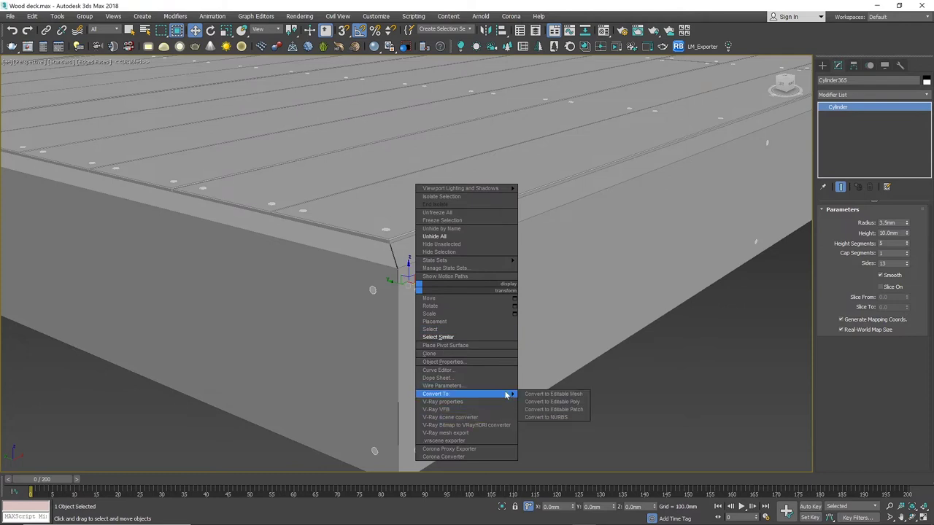
left_click(551, 402)
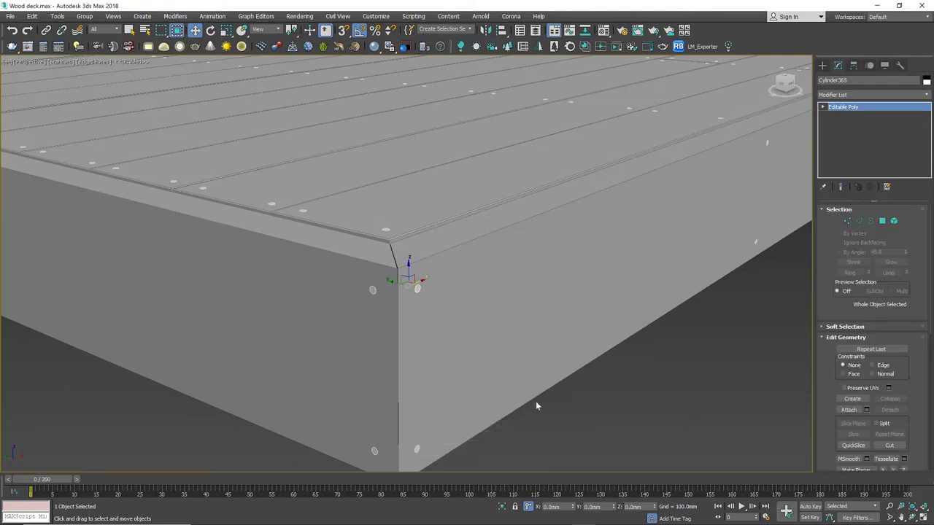
Try selecting objects similar to the converted corner cylinder, and undo its conversion to Editable Poly.
right_click(417, 289)
left_click(435, 328)
scroll(460, 281, "down", 3)
scroll(449, 285, "up", 3)
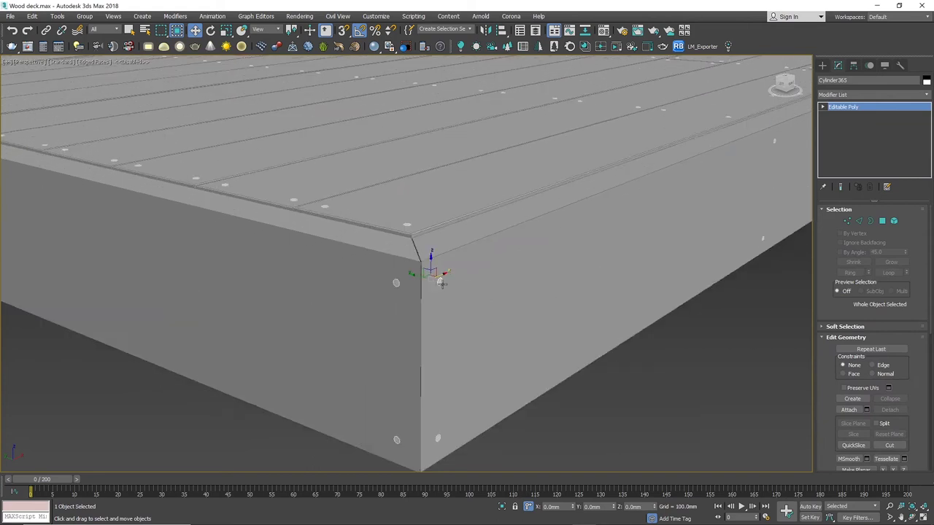
right_click(437, 281)
left_click(673, 410)
key("ctrl+z")
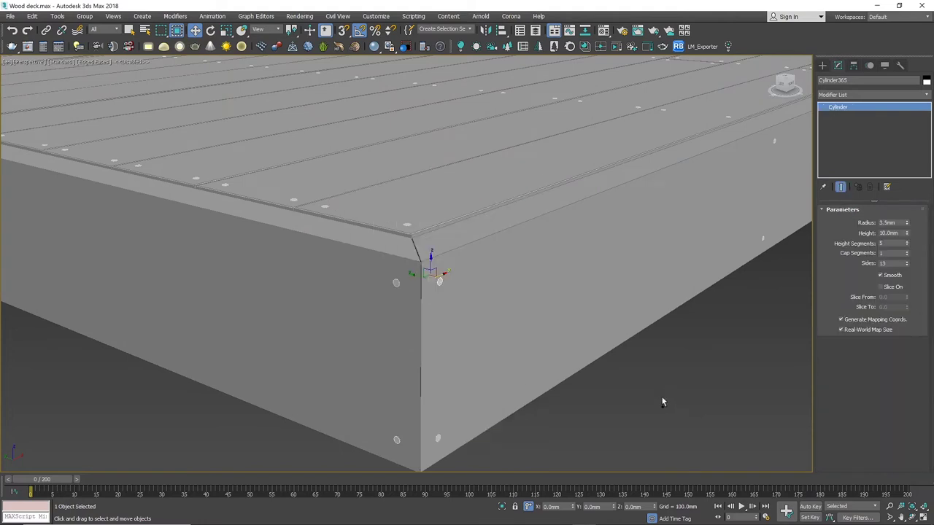
Select all cylinders similar to the corner cylinder and isolate them from the deck and house.
right_click(445, 278)
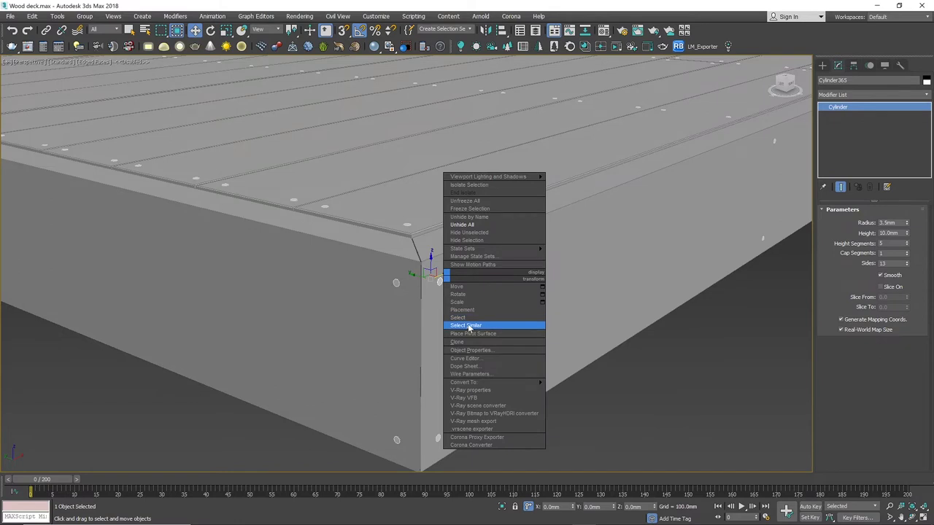
left_click(469, 327)
right_click(459, 303)
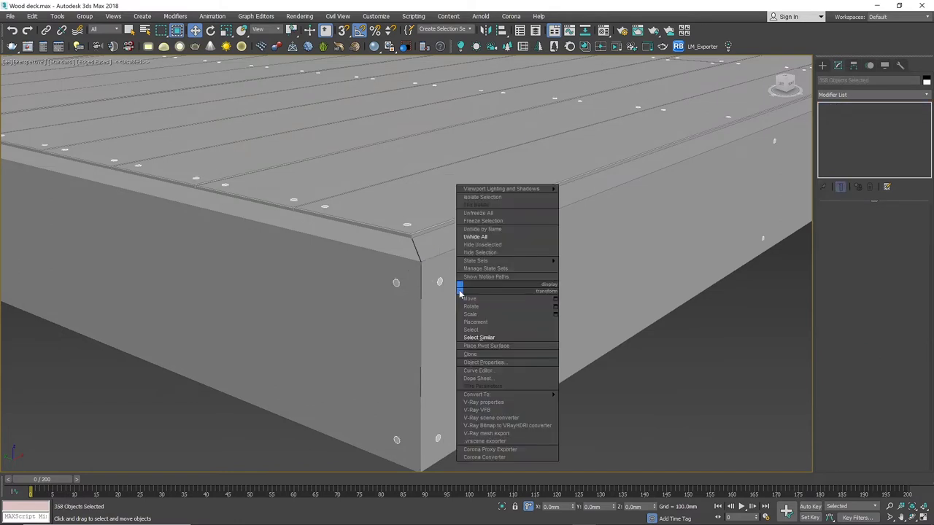
left_click(486, 196)
scroll(322, 358, "up", 8)
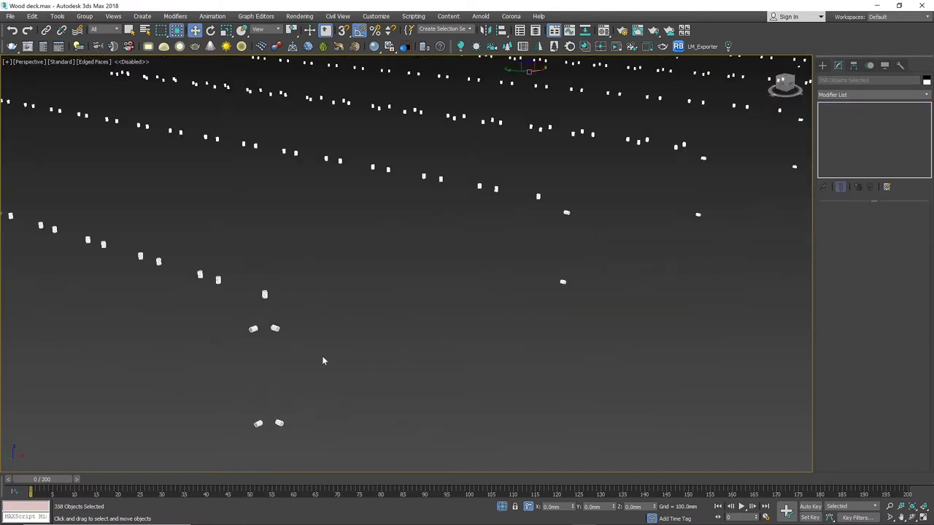
scroll(329, 349, "down", 6)
scroll(379, 335, "up", 3)
Convert the isolated upper corner cylinder on the front face to an Editable Poly.
left_click(439, 328)
left_click(438, 322)
right_click(438, 320)
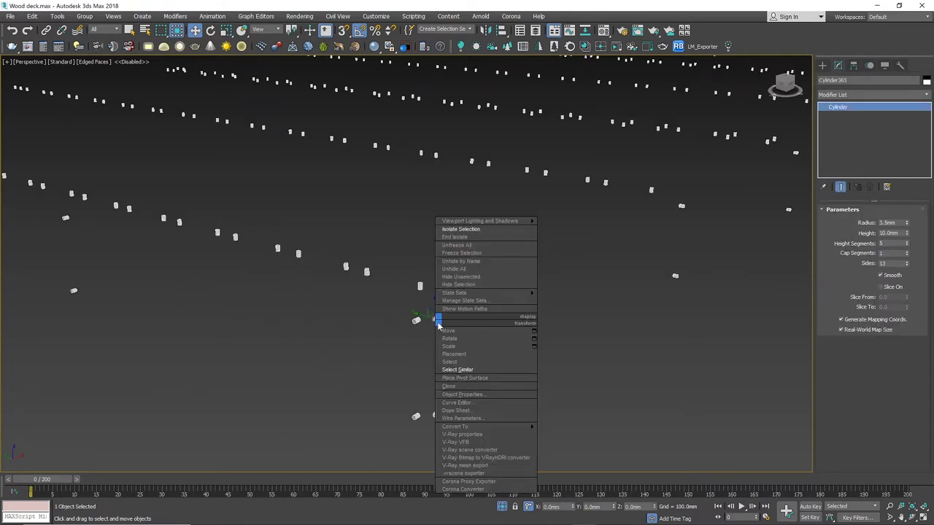
mouse_move(513, 428)
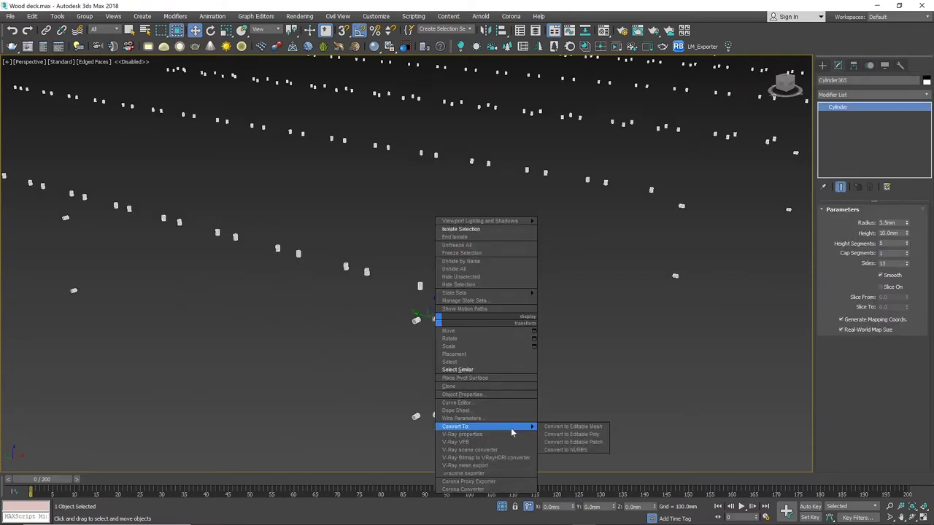
left_click(569, 435)
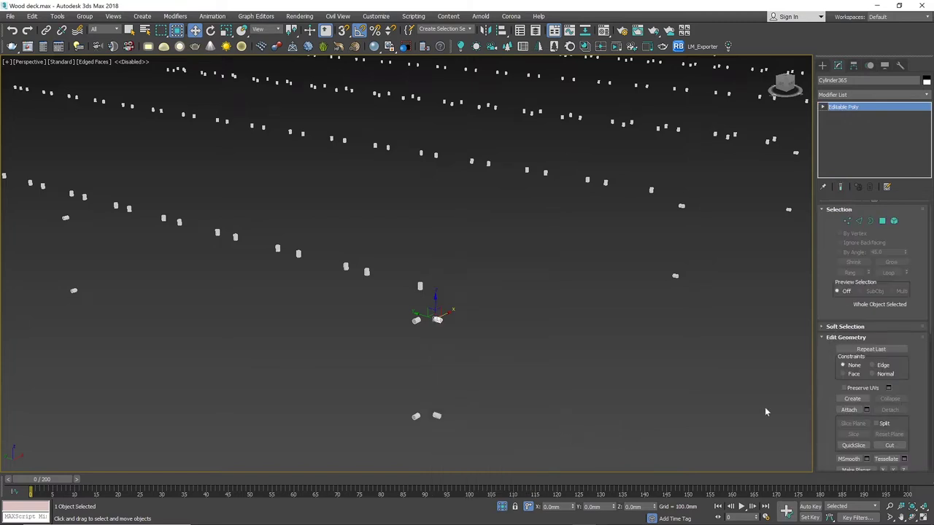
Attach all the other cylinders, Cylinder380 through Cylinder001, to the Editable Poly cylinder using the attach list.
scroll(856, 397, "down", 2)
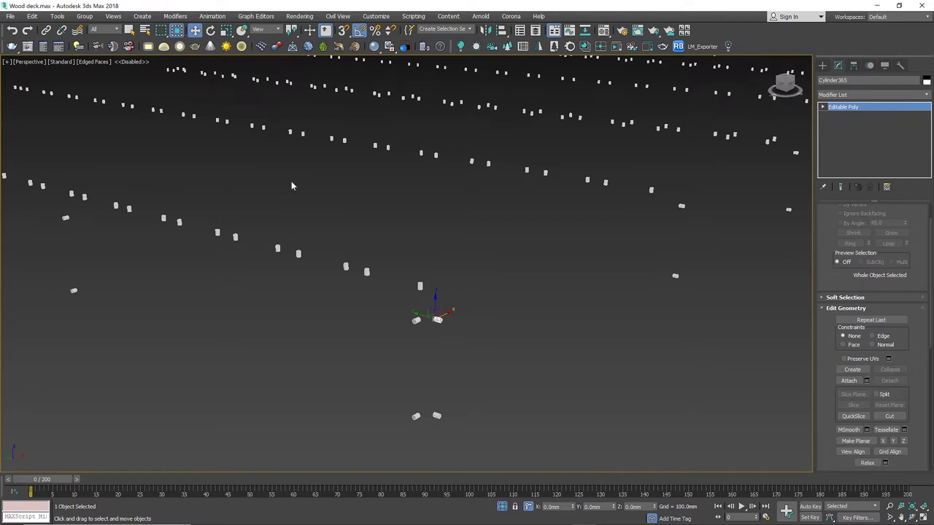
left_click(867, 381)
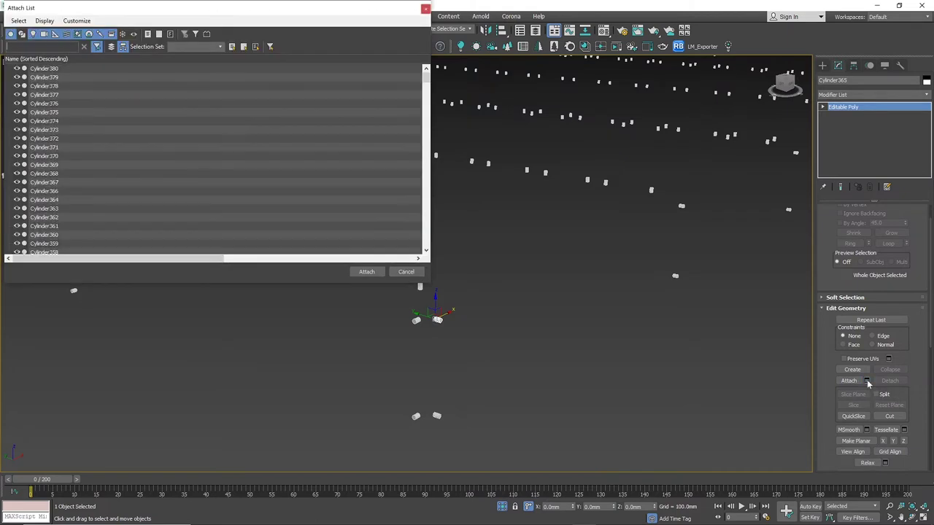
left_click(81, 70)
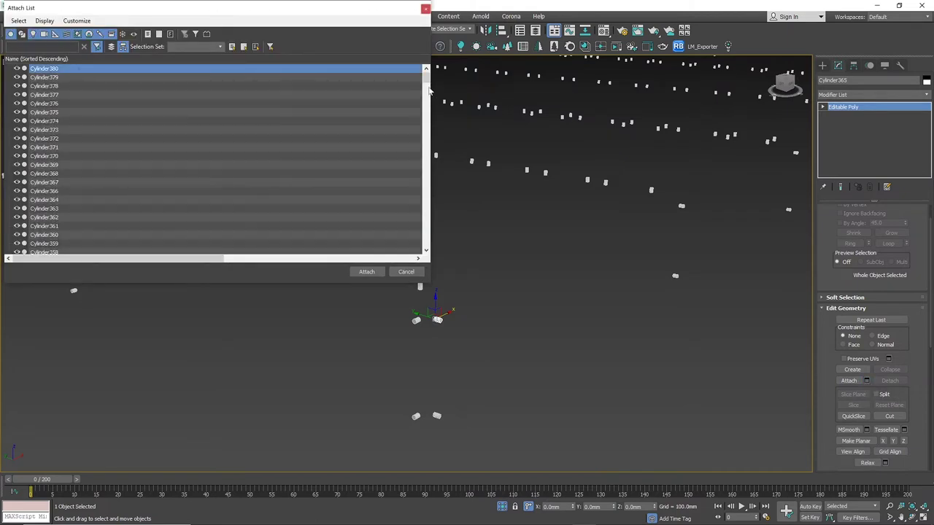
left_click_drag(428, 82, 428, 241)
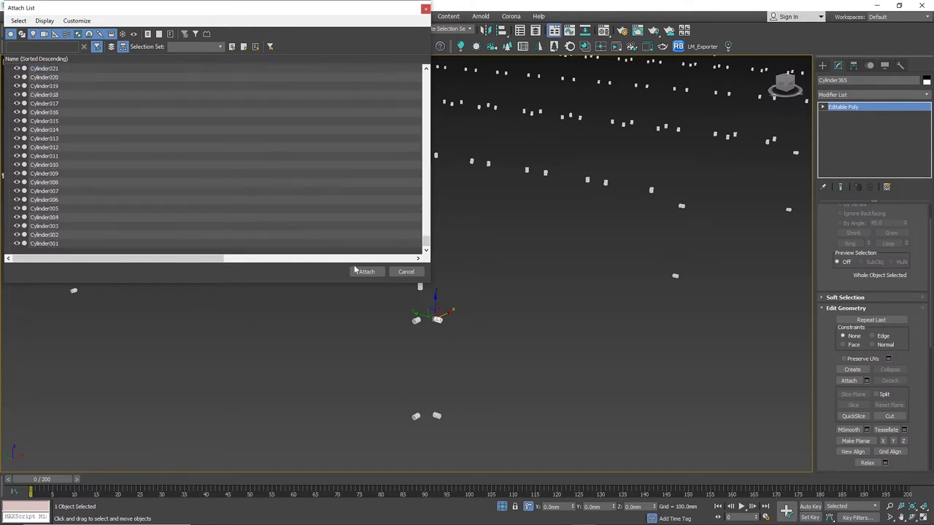
left_click(58, 245, "shift")
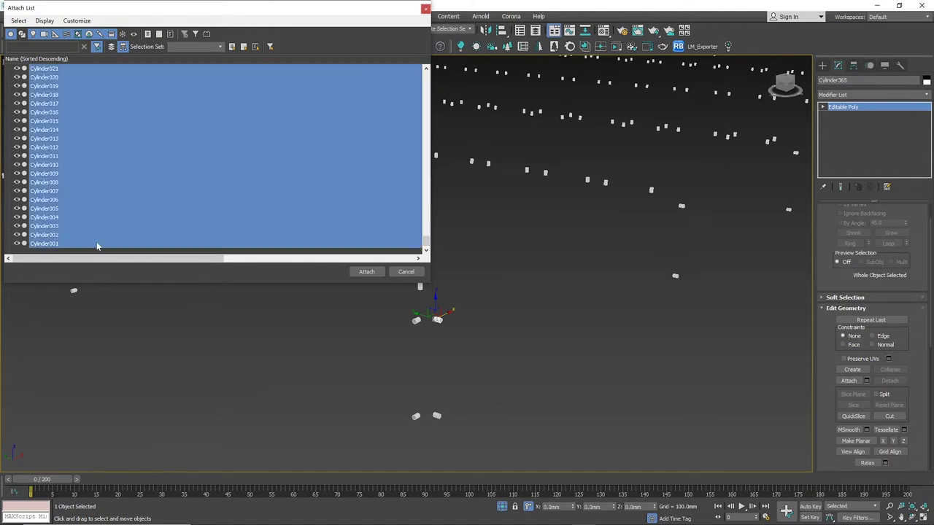
left_click(367, 272)
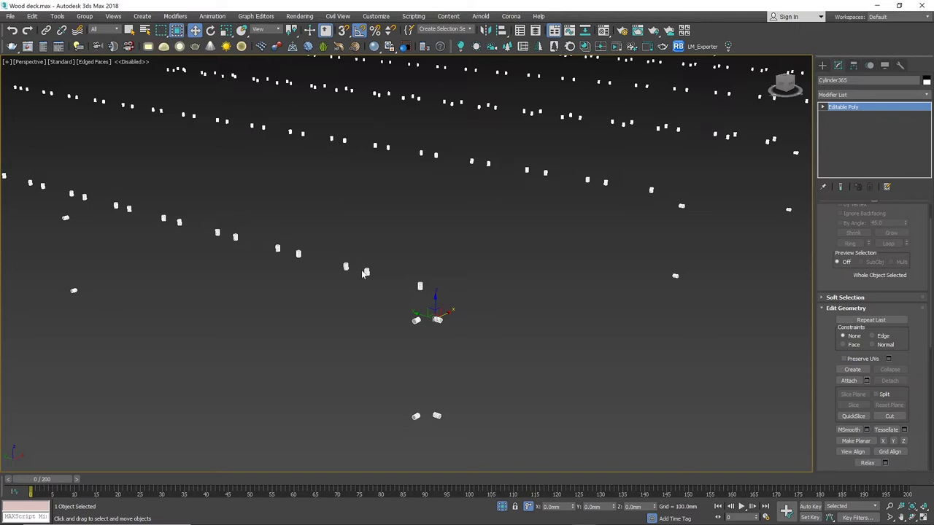
Try moving the attached cylinders as one object and cancel the move.
scroll(461, 267, "down", 10)
scroll(459, 267, "up", 4)
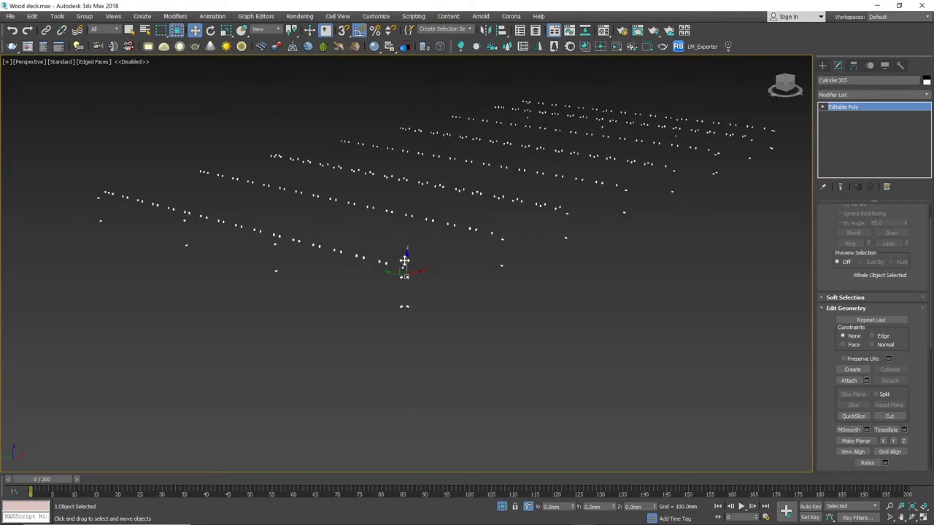
left_click_drag(406, 252, 434, 205)
right_click(434, 204)
Unhide all objects in the scene and select the deck's floor boards.
left_click(731, 219)
right_click(667, 232)
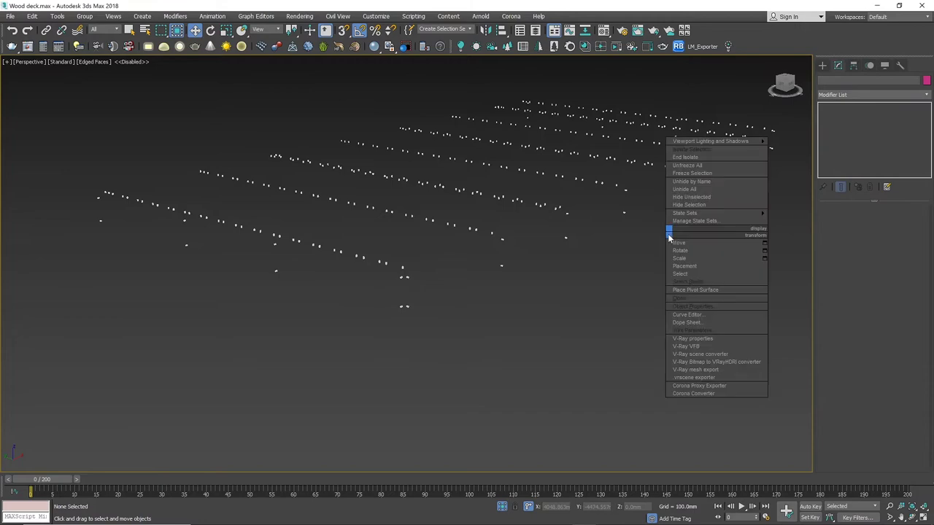
left_click(695, 191)
left_click(524, 305)
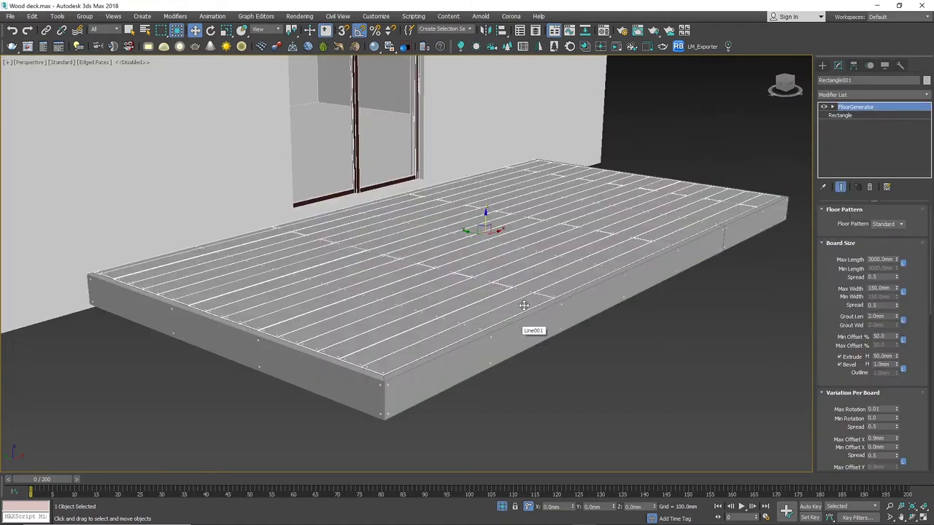
Add an Edit Poly modifier above FloorGenerator on the floor boards and enter its Element level.
mouse_move(524, 305)
middle_mouse_down("alt")
mouse_move(532, 296)
mouse_move(515, 308)
mouse_move(543, 304)
mouse_move(440, 310)
mouse_move(519, 303)
middle_mouse_up("alt")
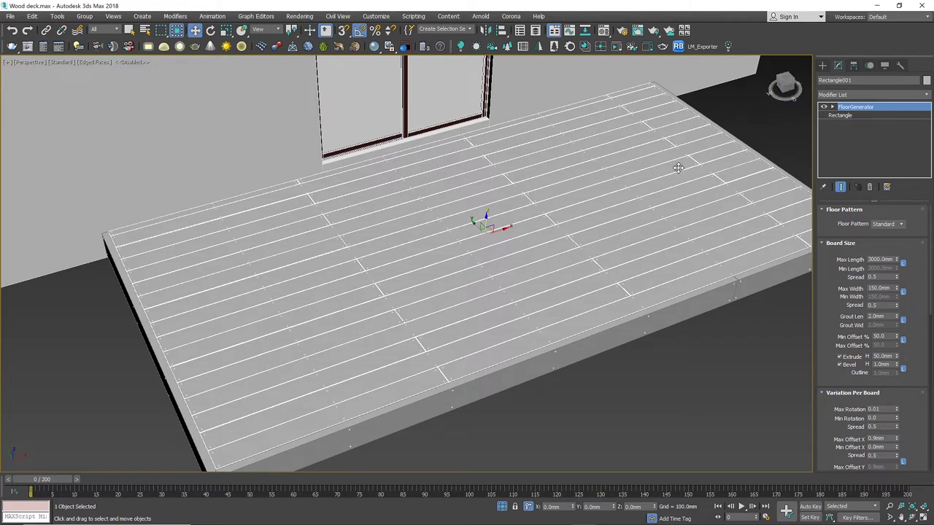
left_click(893, 94)
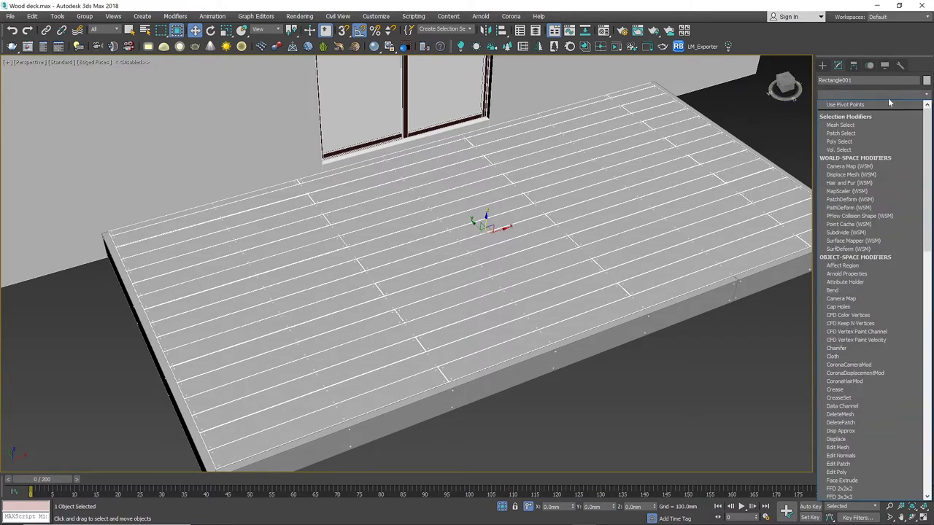
type("esh")
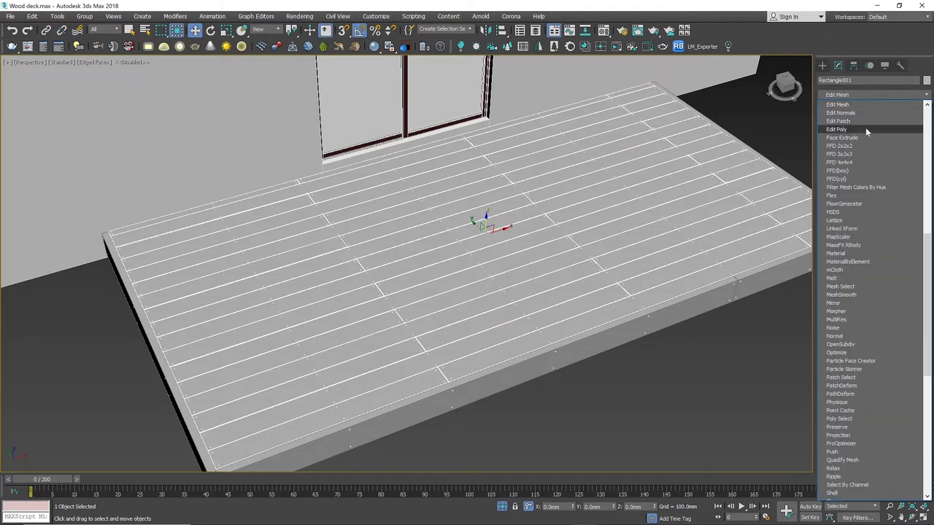
left_click(867, 129)
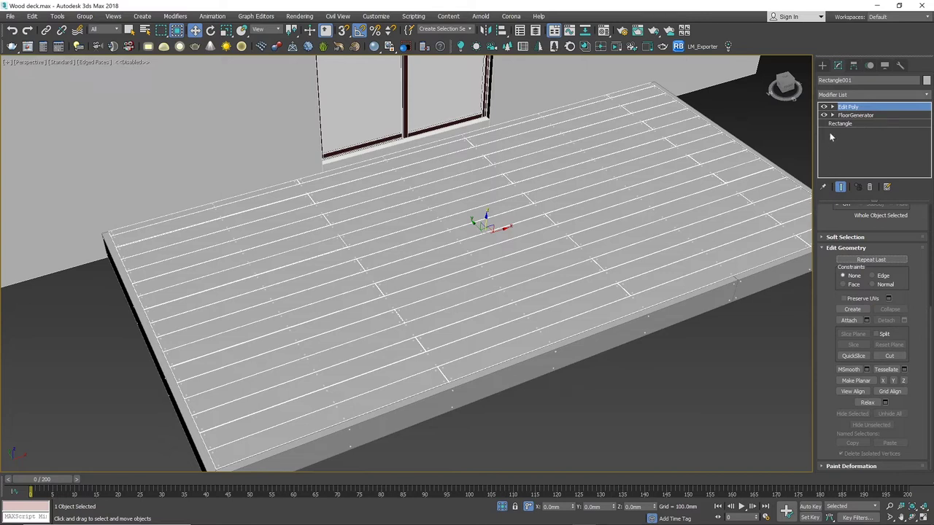
left_click(832, 108)
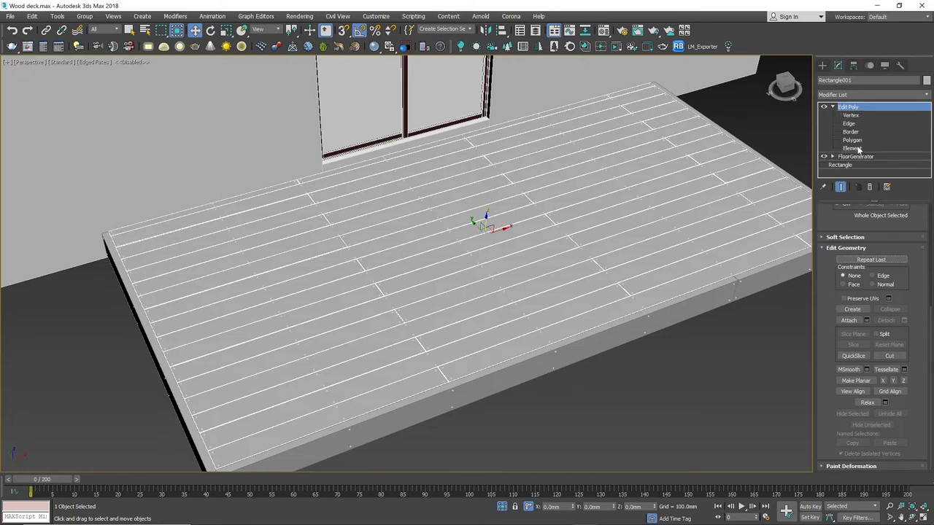
left_click(853, 148)
Clear the selection of board elements and examine the Polygon: Material IDs settings for the boards.
middle_click_drag(503, 265, 642, 373, "alt")
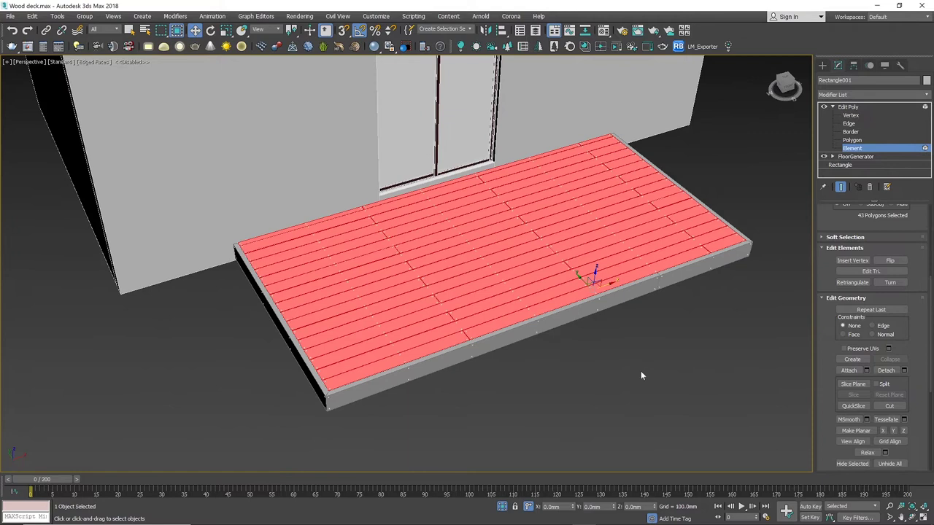
left_click(641, 372)
scroll(822, 348, "down", 5)
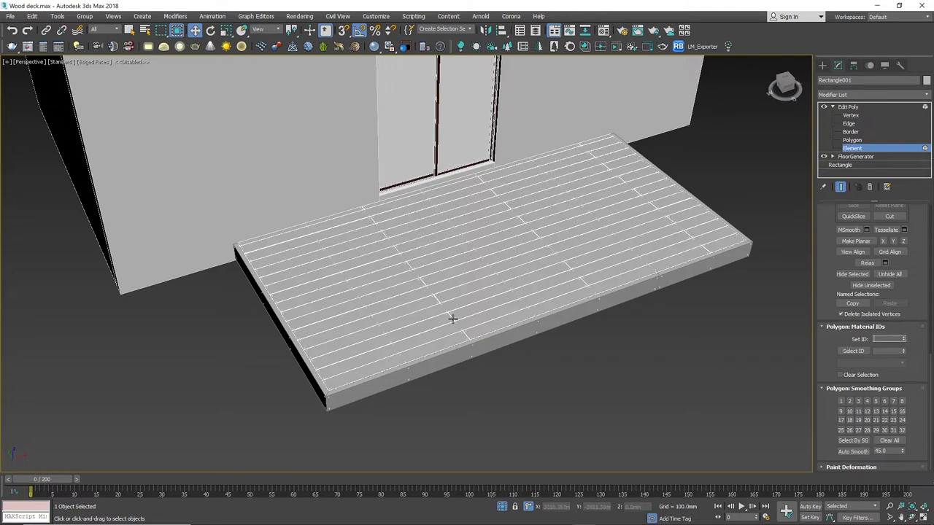
scroll(518, 365, "up", 4)
middle_click_drag(621, 334, 551, 403)
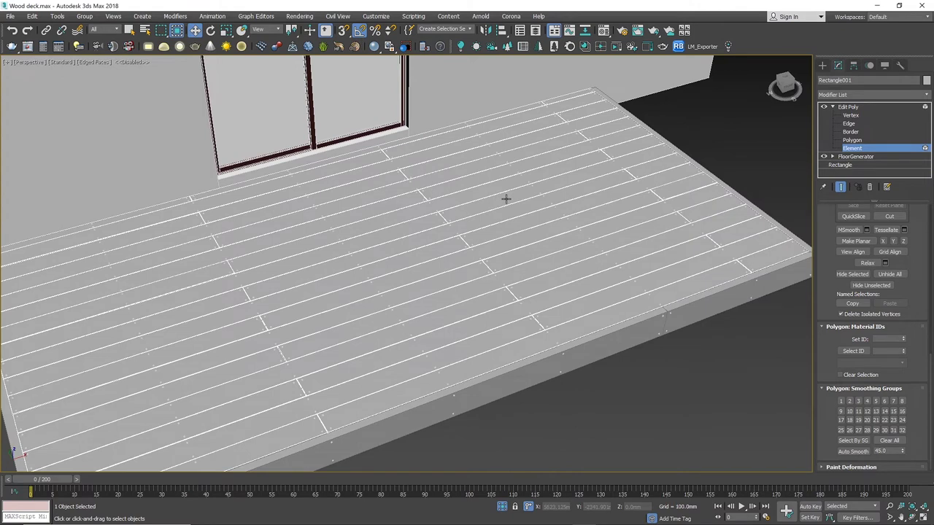
Change material 02 - Default to Standard, then to Multi/Sub-Object, keeping the old material as a sub-material.
key("m")
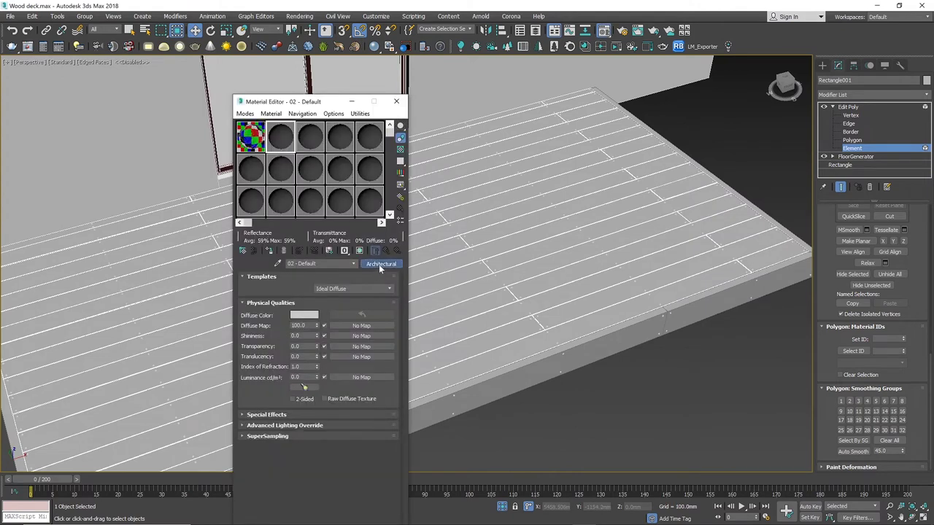
left_click(379, 264)
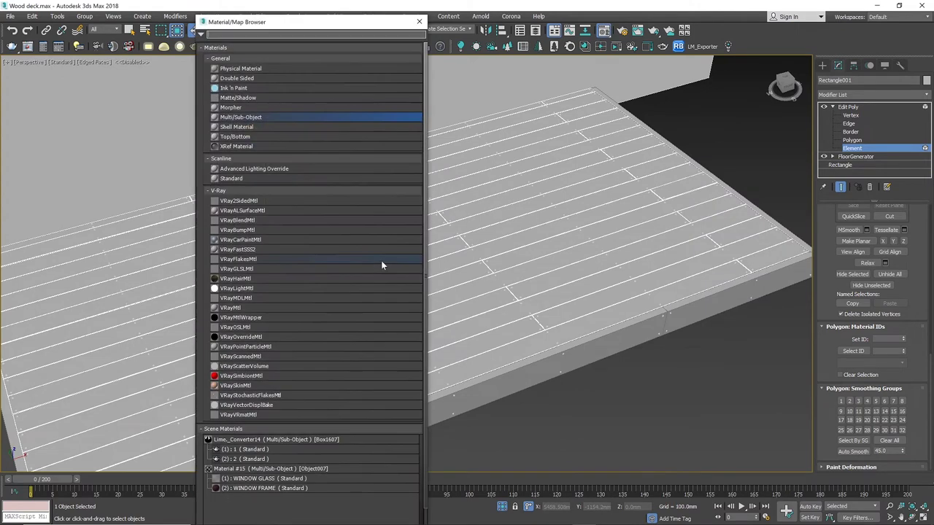
double_click(264, 180)
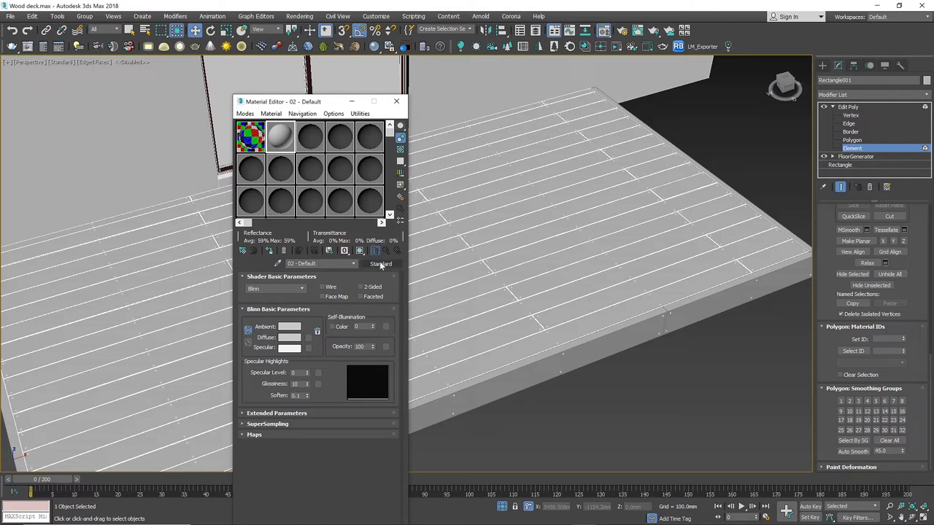
left_click(380, 265)
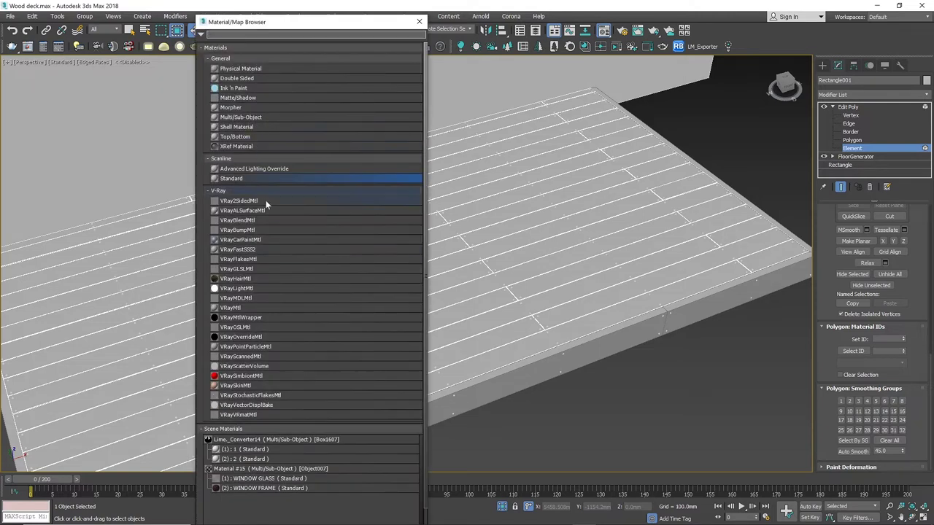
left_click(256, 119)
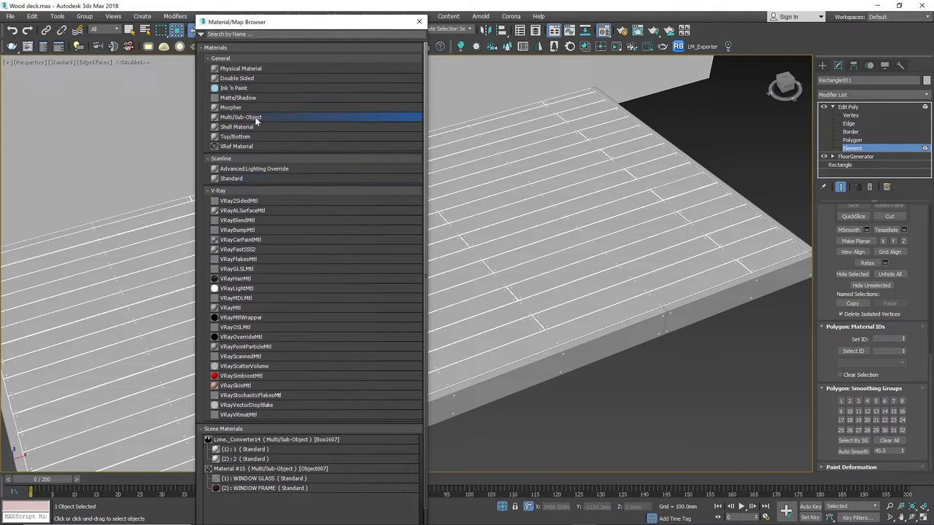
double_click(256, 118)
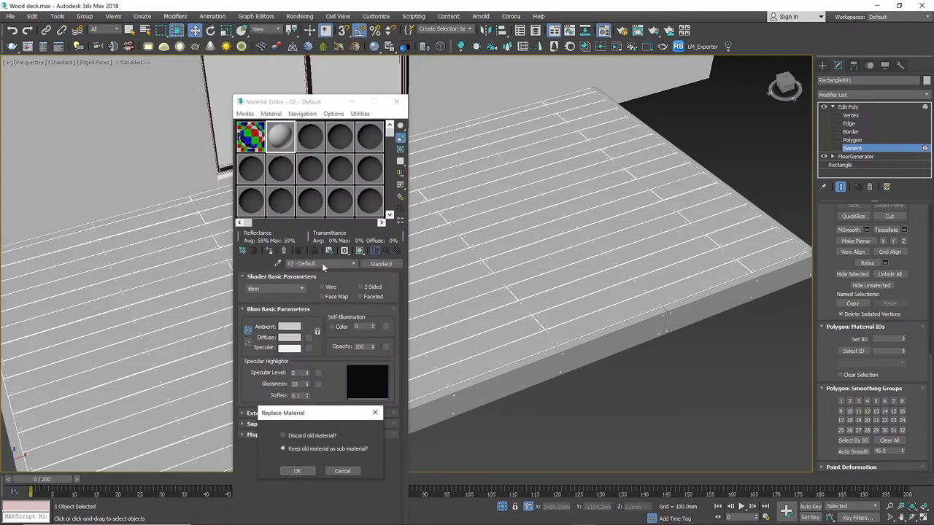
left_click(297, 471)
Name the first sub-material wood 01 and set its diffuse color to olive green.
left_click(339, 328)
type("wood 01")
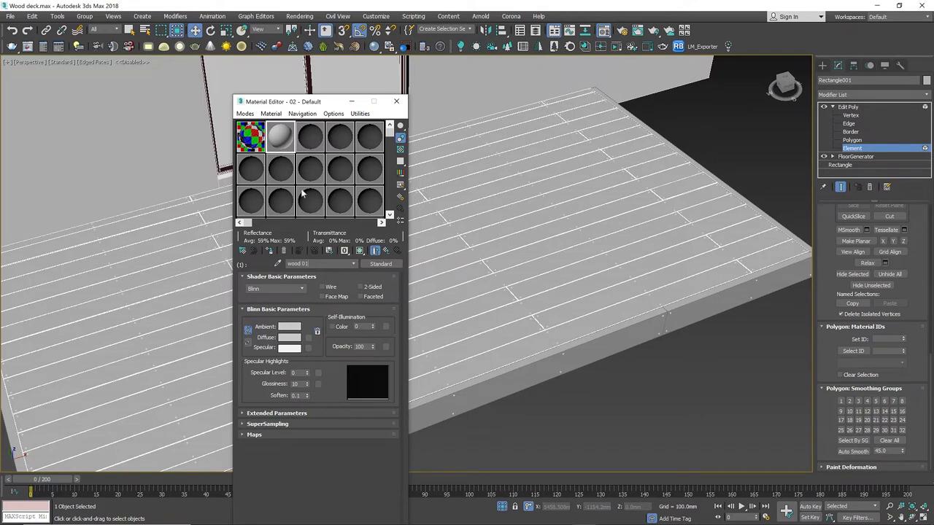
left_click(289, 337)
left_click(213, 128)
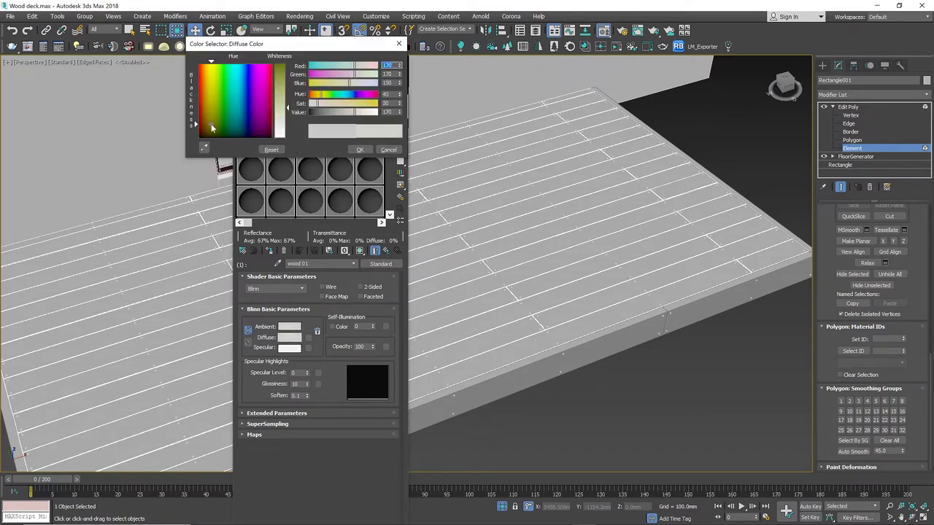
left_click(359, 149)
left_click(385, 250)
Copy the wood 01 sub-material into ID 2 and rename the copy wood 02.
left_click_drag(337, 343, 337, 341)
left_click(307, 475)
left_click(321, 340)
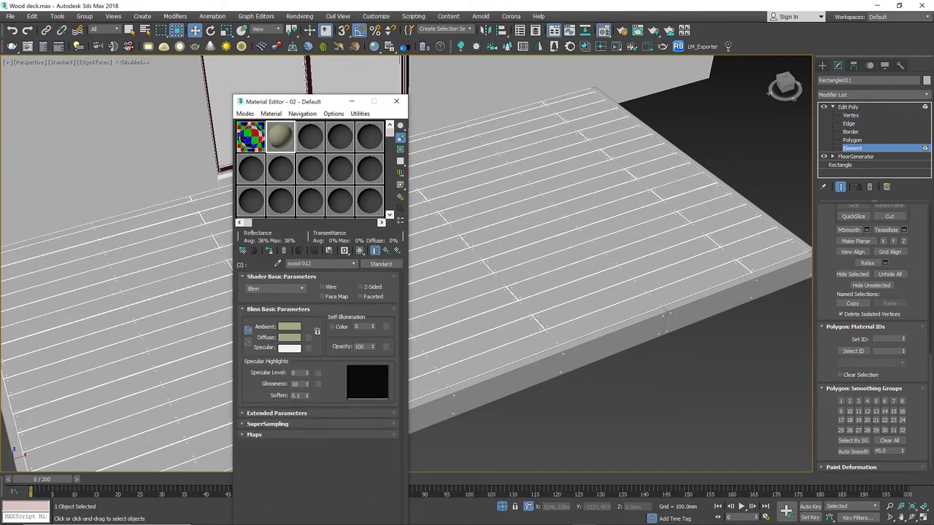
left_click(386, 250)
Copy the wood 02 sub-material into ID 3 and rename the copy wood 03.
left_click_drag(333, 340, 334, 353)
left_click(307, 476)
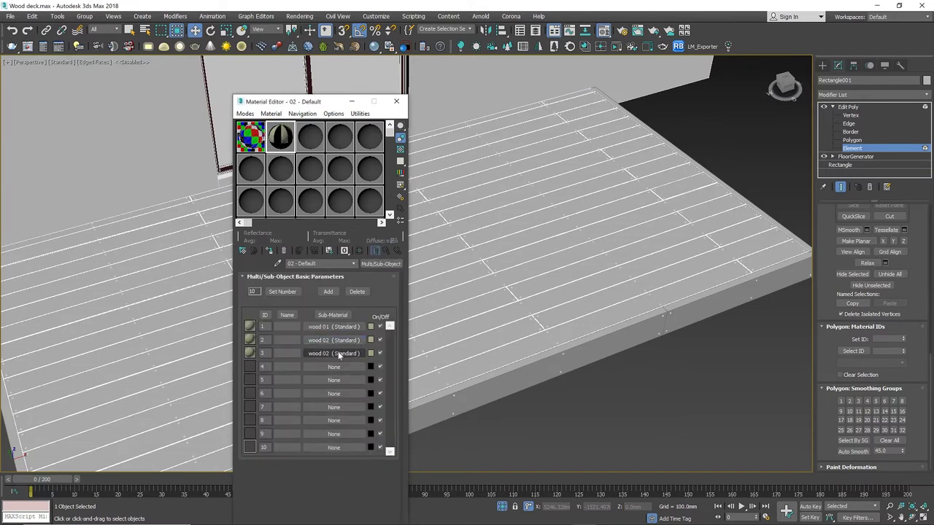
left_click(338, 353)
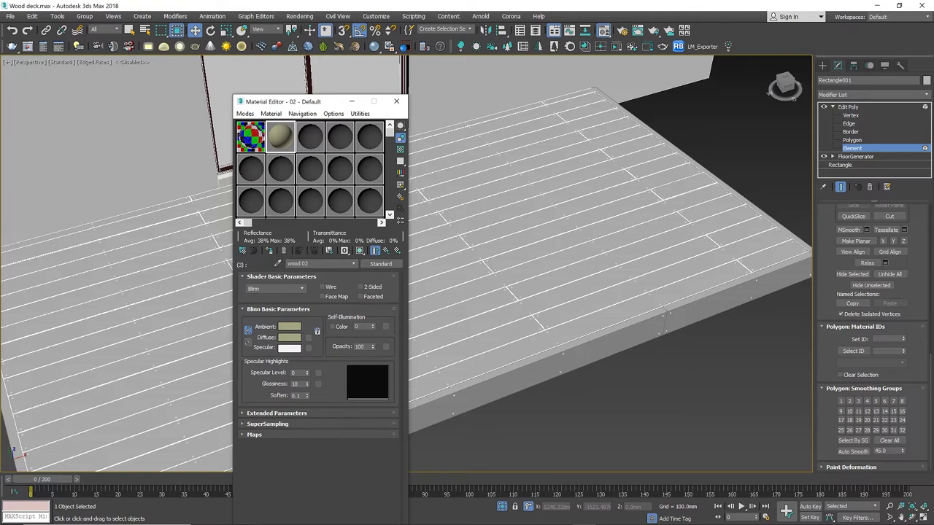
left_click(385, 250)
Set the diffuse color of the wood 02 sub-material to light blue.
left_click(337, 340)
left_click(294, 341)
left_click(235, 92)
left_click(359, 150)
left_click(386, 250)
Set the diffuse color of the wood 03 sub-material to orange.
left_click(357, 353)
left_click(296, 338)
left_click(206, 80)
left_click_drag(305, 114, 305, 100)
left_click(359, 150)
left_click(385, 251)
Copy the wood 03 sub-material into ID 4 and rename the copy wood 04.
left_click_drag(333, 354, 332, 368)
left_click(306, 474)
left_click(329, 367)
left_click(310, 264)
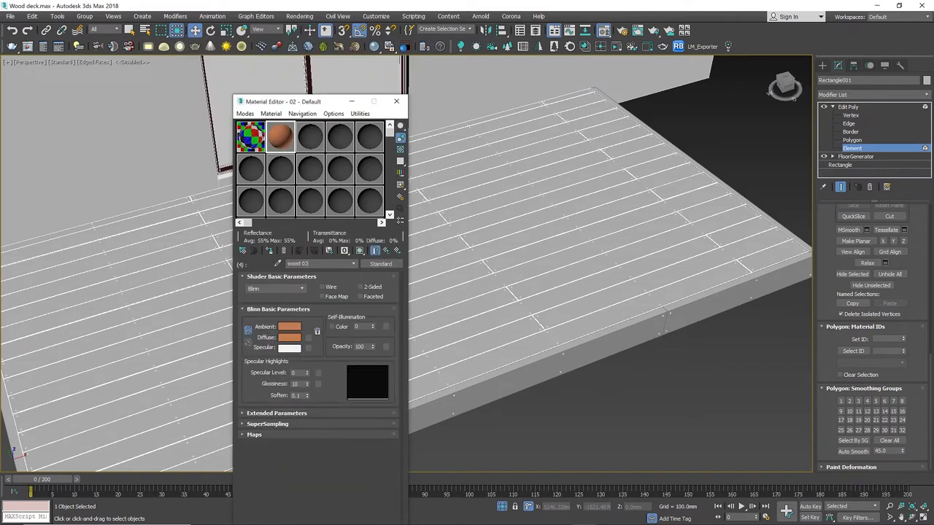
left_click(386, 251)
Set the diffuse color of the wood 04 sub-material to magenta and close the Material Editor.
left_click(331, 366)
left_click(289, 337)
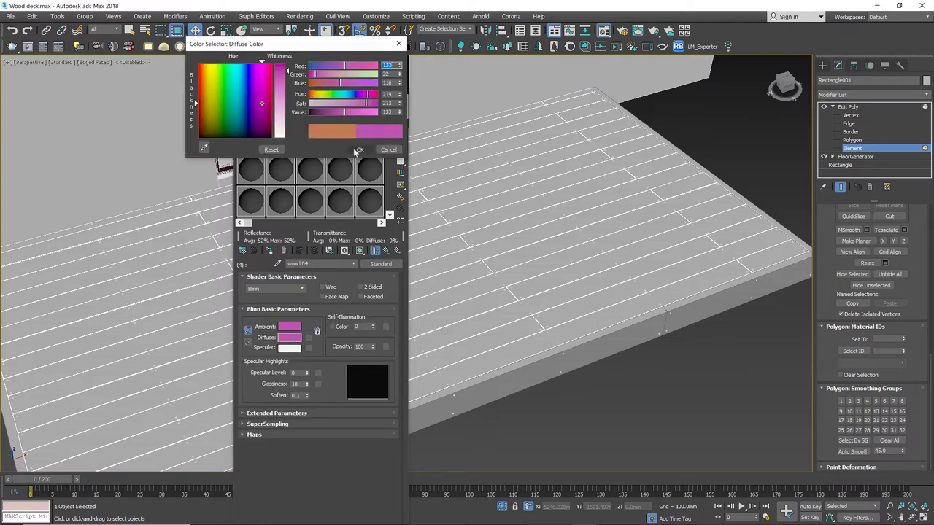
left_click(360, 150)
left_click(385, 251)
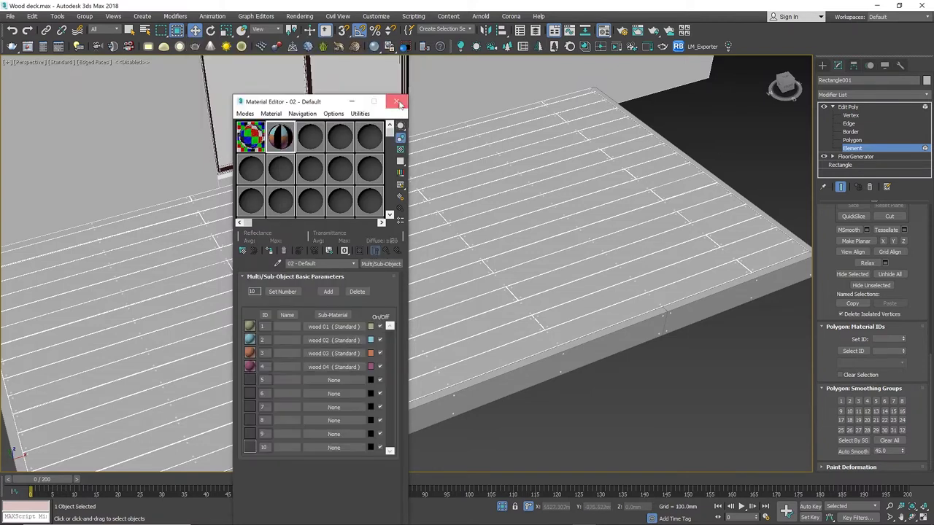
left_click(398, 102)
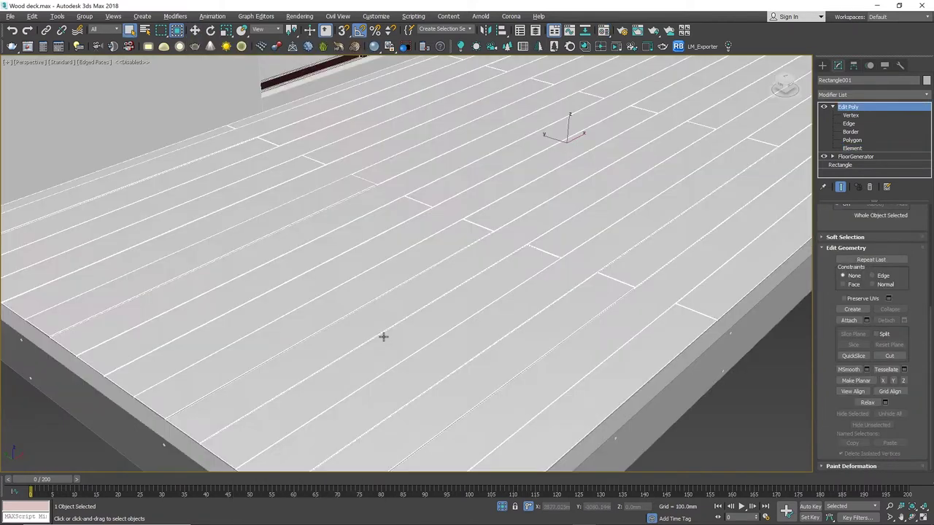
Delete the empty sub-materials 5 to 10 and apply the Multi/Sub-Object material to the deck boards.
scroll(383, 337, "down", 2)
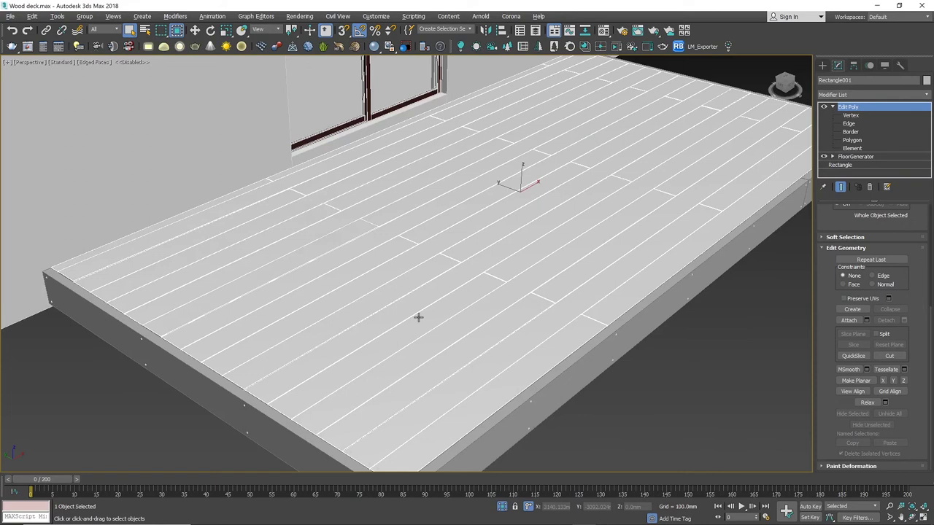
key("m")
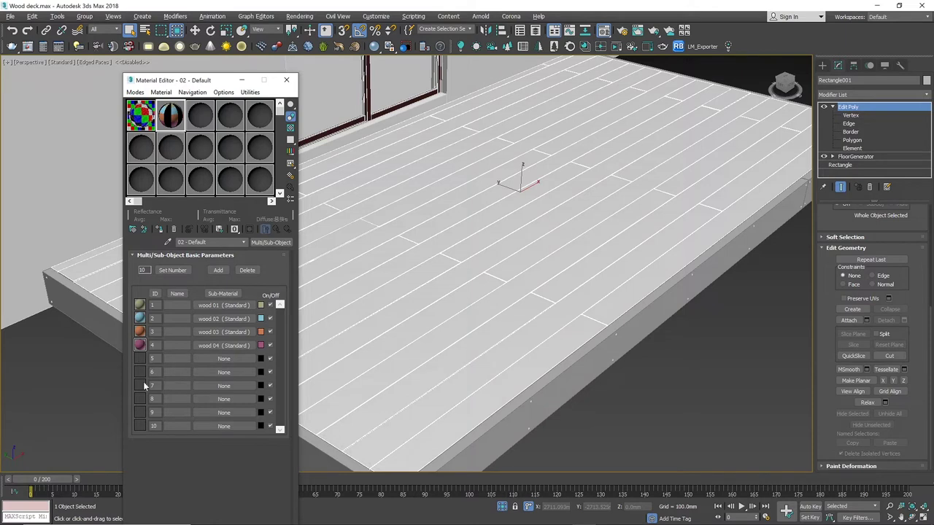
left_click(136, 428)
left_click(248, 271)
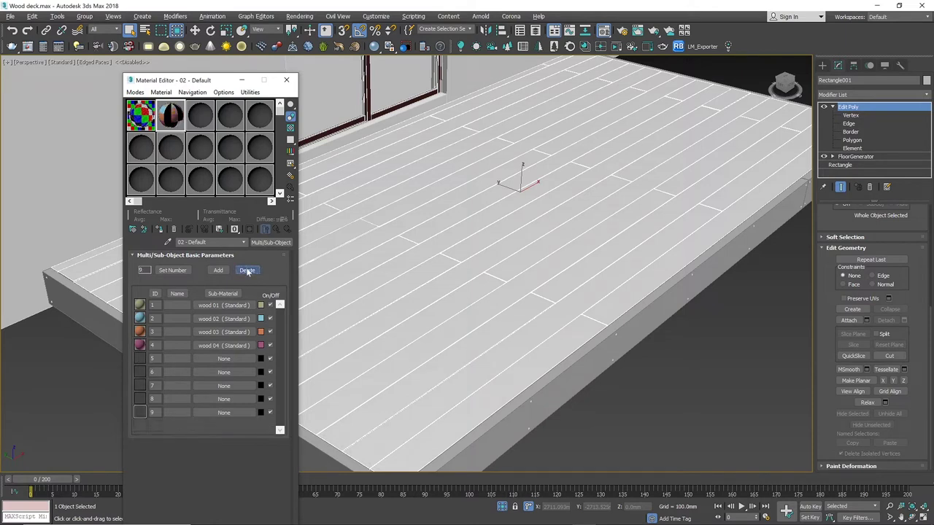
double_click(247, 271)
double_click(247, 270)
left_click(248, 271)
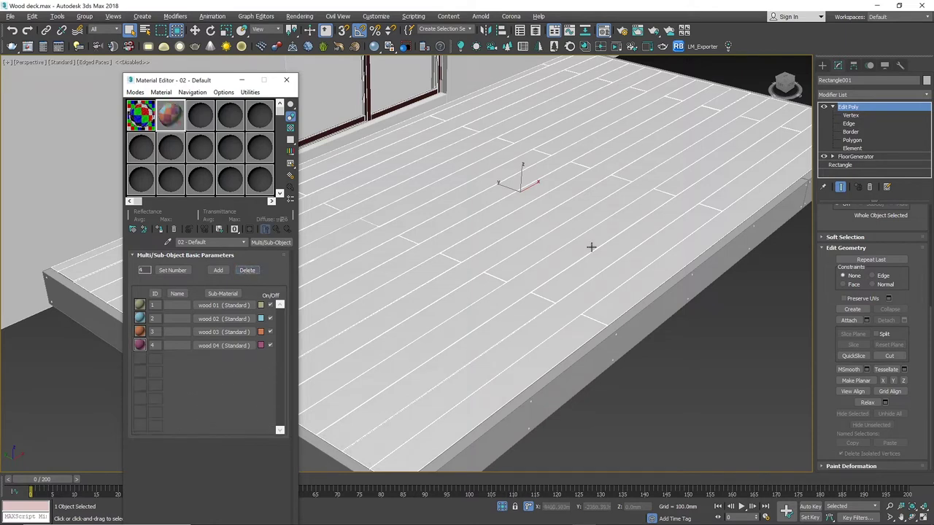
left_click_drag(172, 116, 565, 200)
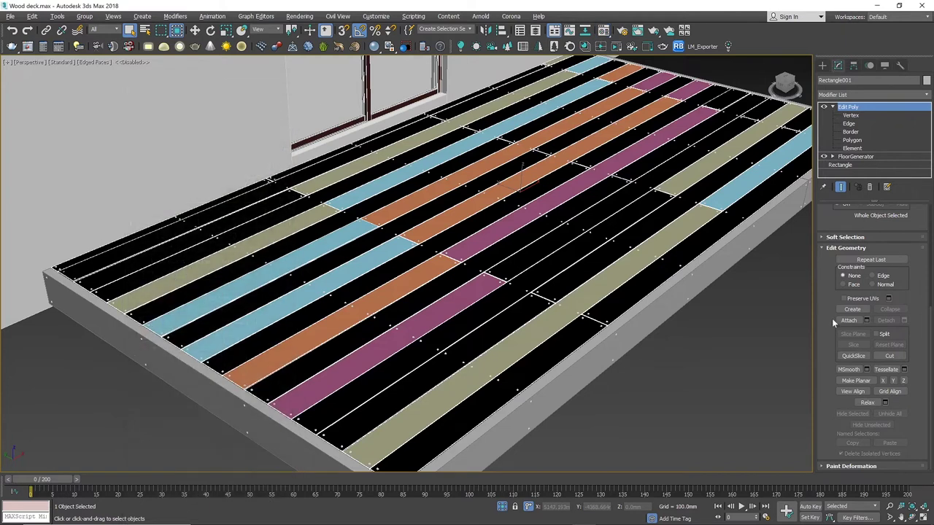
Select all the deck board elements of the Edit Poly, set their material ID to 1, and clear the selection.
left_click(852, 148)
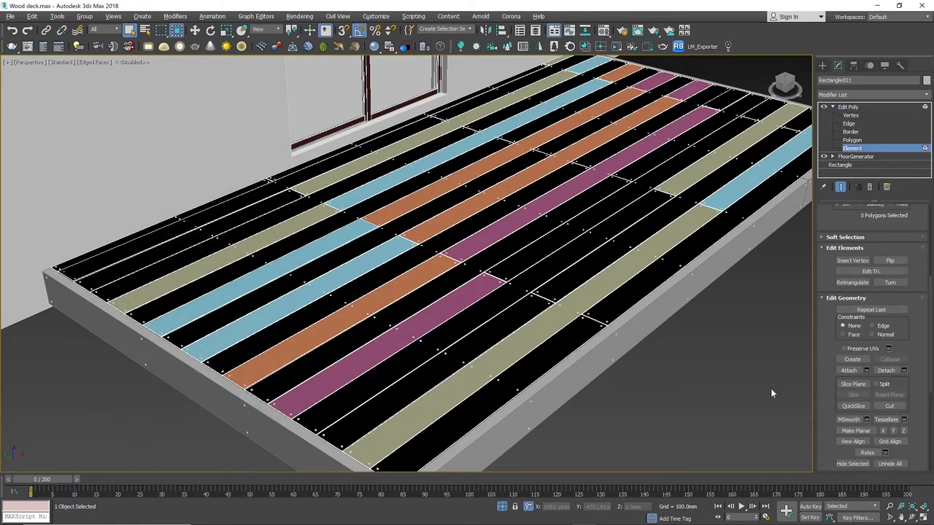
scroll(771, 387, "down", 10)
scroll(763, 371, "up", 10)
scroll(824, 353, "down", 5)
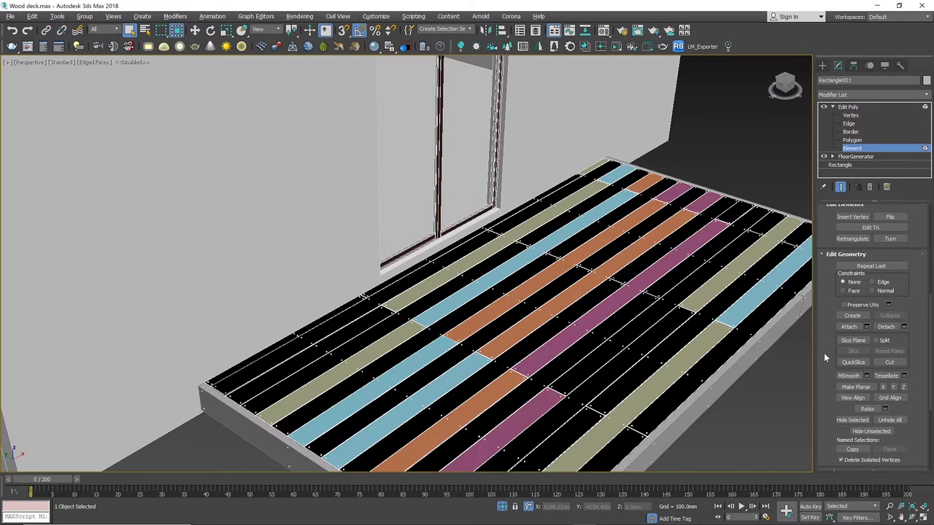
scroll(437, 310, "down", 3)
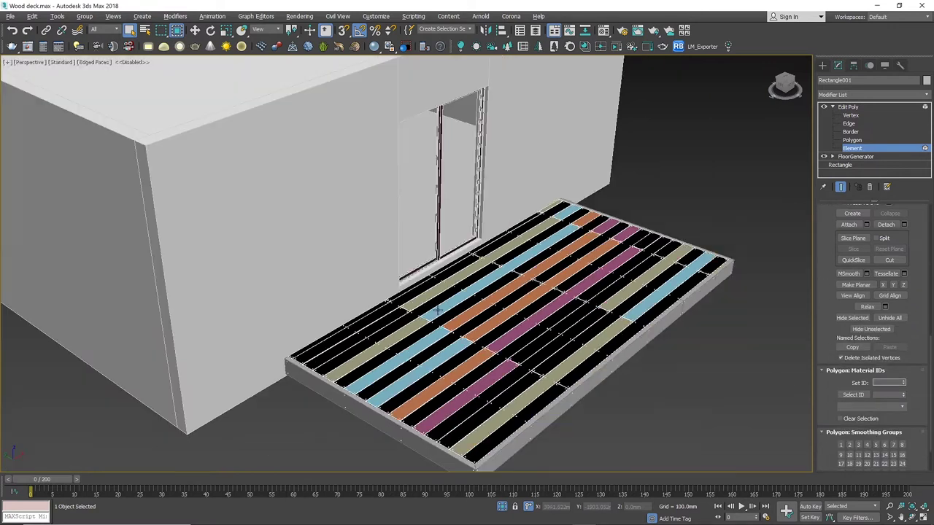
scroll(524, 339, "up", 4)
scroll(542, 332, "down", 2)
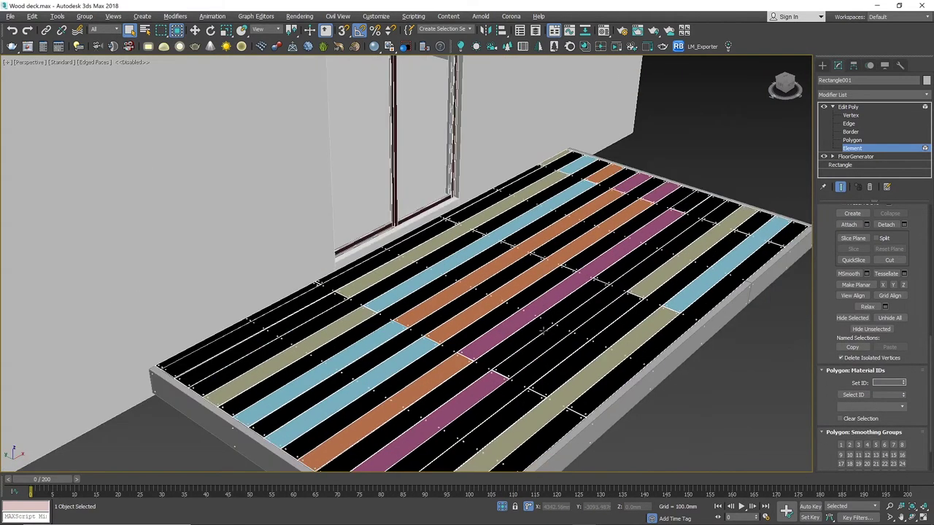
left_click(537, 328)
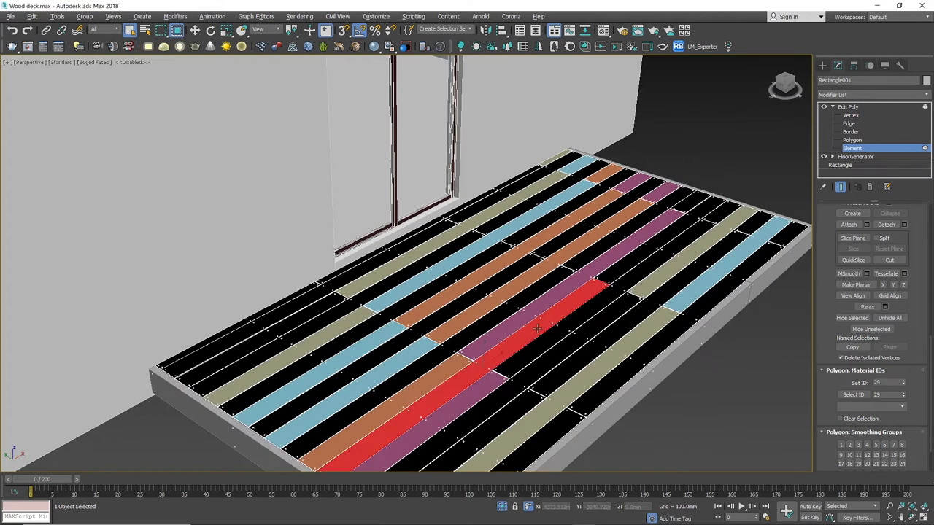
key("ctrl+a")
left_click(884, 383)
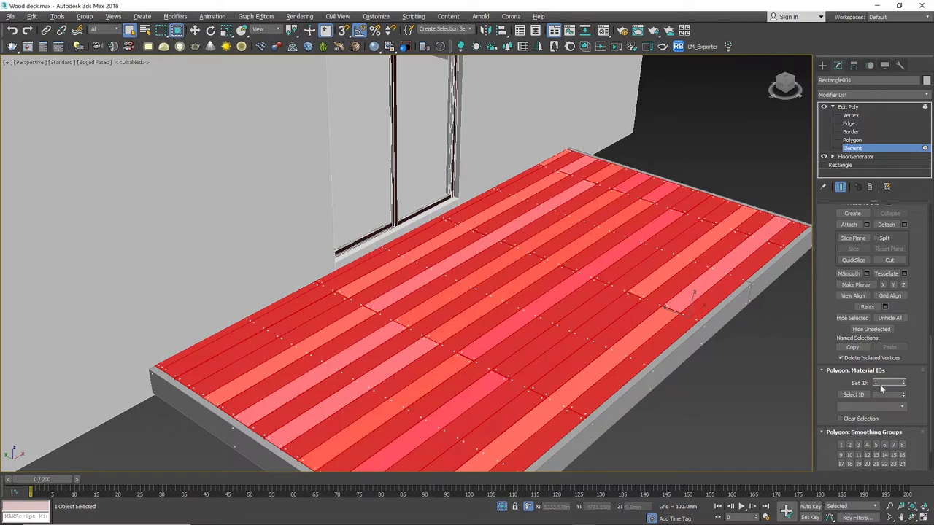
key("Return")
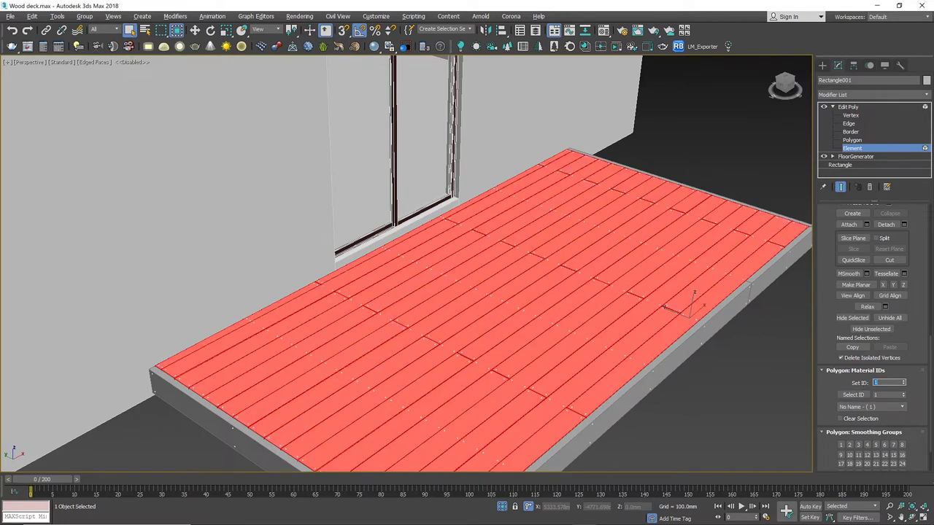
left_click(780, 404)
Open the Material Editor and move it clear of the deck so the sub-material IDs stay in view.
key("m")
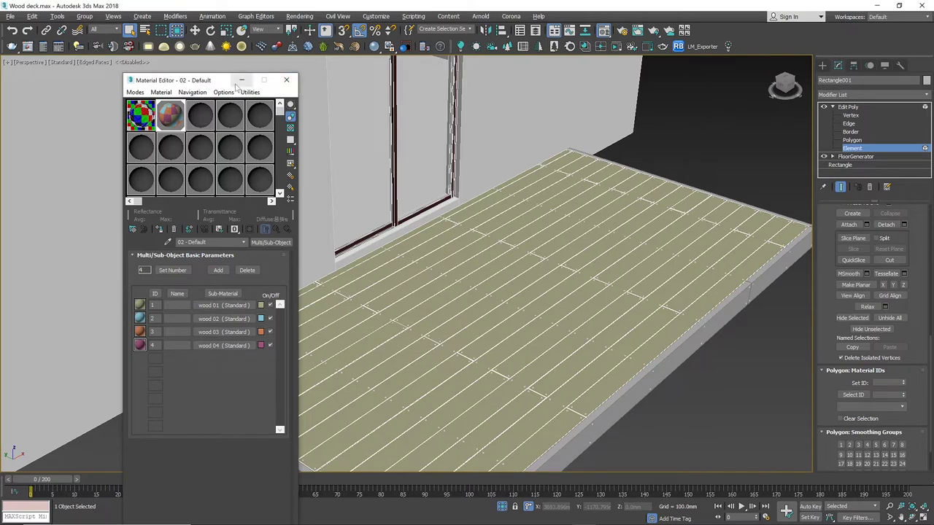
left_click_drag(218, 82, 107, 50)
left_click(723, 382)
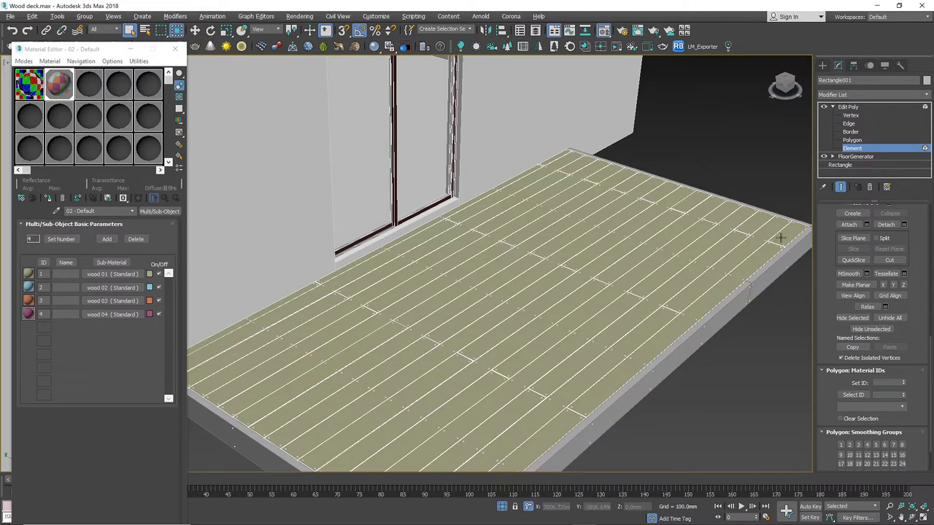
Select a scattered set of boards across the whole deck and assign them material ID 2.
left_click(780, 238)
left_click(645, 264, "ctrl")
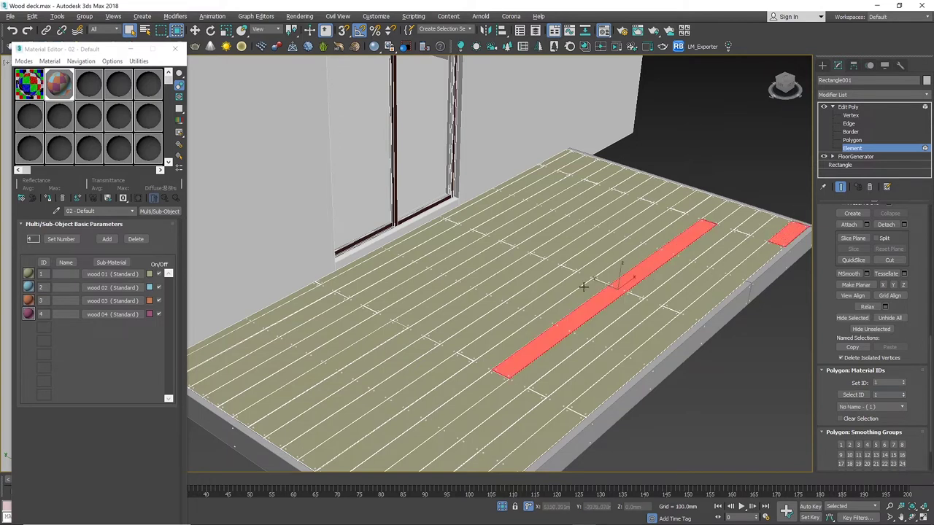
left_click(470, 296, "ctrl")
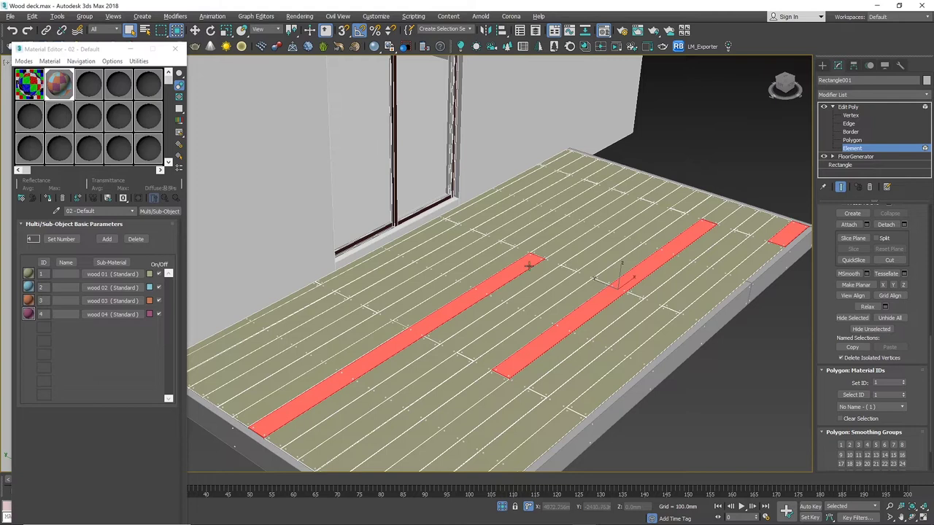
left_click(561, 200, "ctrl")
left_click(426, 242, "ctrl")
left_click(482, 202, "ctrl")
left_click(506, 312, "ctrl")
left_click(661, 192, "ctrl")
left_click(640, 182, "ctrl")
left_click(699, 202, "ctrl")
left_click(751, 224, "ctrl")
left_click(710, 253, "ctrl")
left_click(532, 424, "ctrl")
left_click_drag(886, 382, 842, 384)
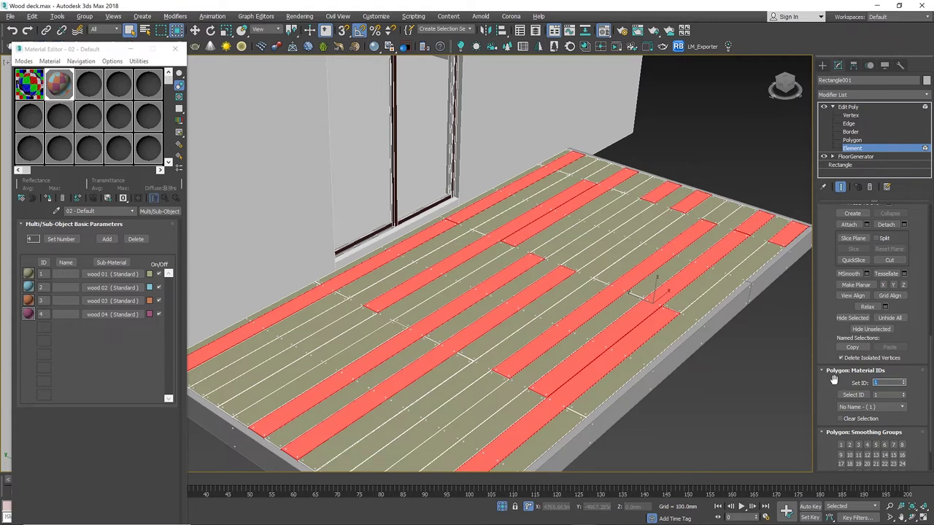
type("2")
key("Return")
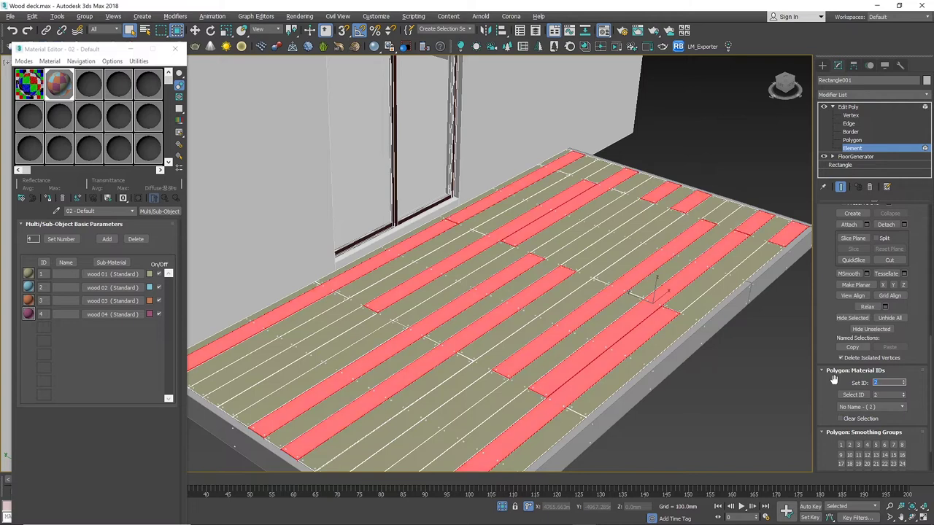
left_click(758, 335)
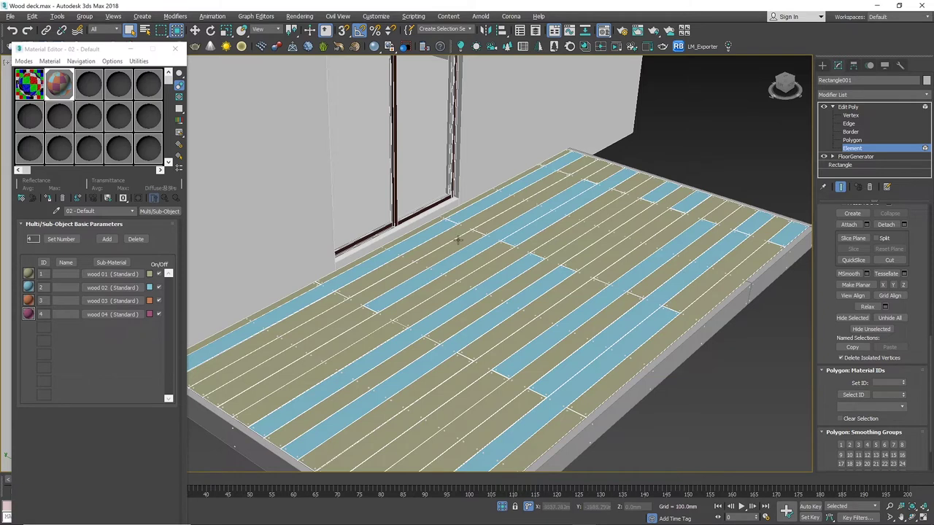
Select another scattered group of boards still using wood 01 and assign them material ID 3.
left_click(583, 163)
left_click(512, 184, "ctrl")
left_click(332, 302, "ctrl")
left_click(498, 263, "ctrl")
left_click(598, 235, "ctrl")
left_click(647, 234, "ctrl")
left_click(516, 407, "ctrl")
left_click(469, 396, "ctrl")
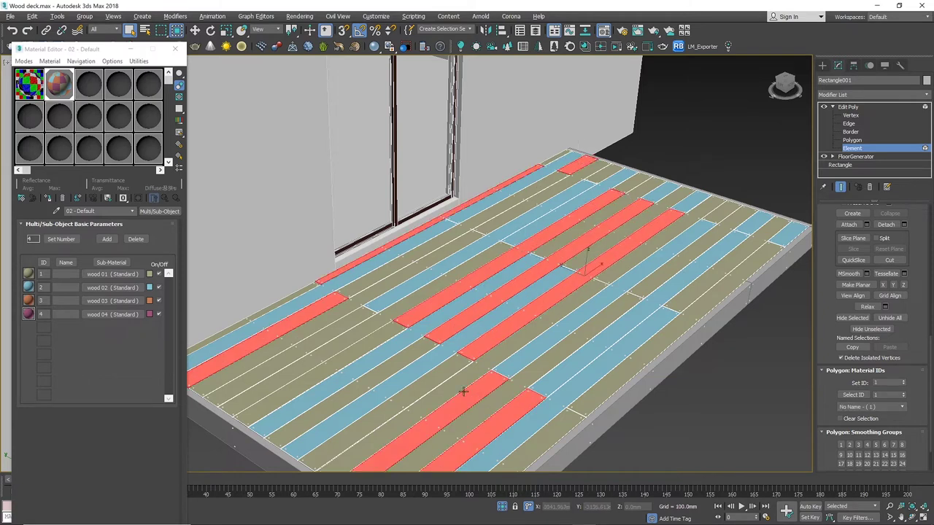
middle_click_drag(464, 391, 473, 315)
left_click(713, 238, "ctrl")
left_click_drag(895, 383, 848, 385)
type("3")
key("Return")
left_click(759, 344)
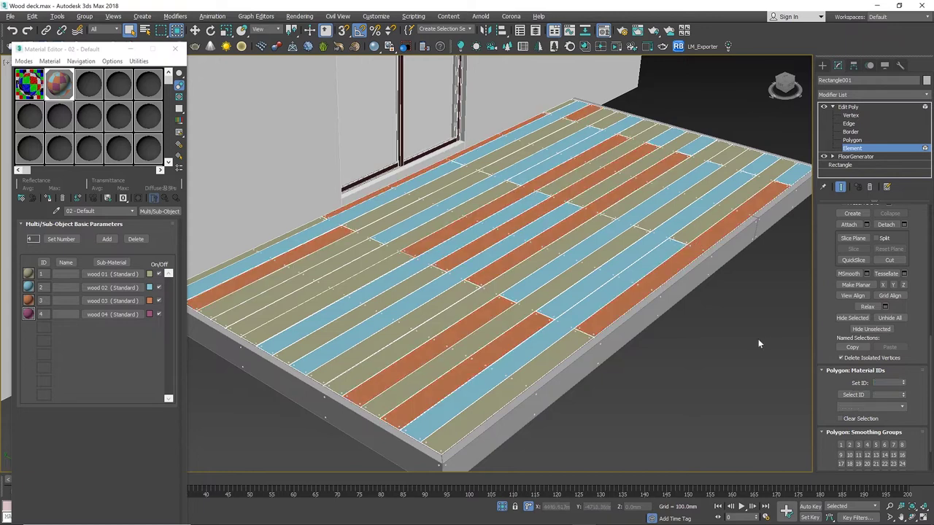
Select several of the remaining wood 01 boards spread over the deck and assign them material ID 4.
left_click(326, 281)
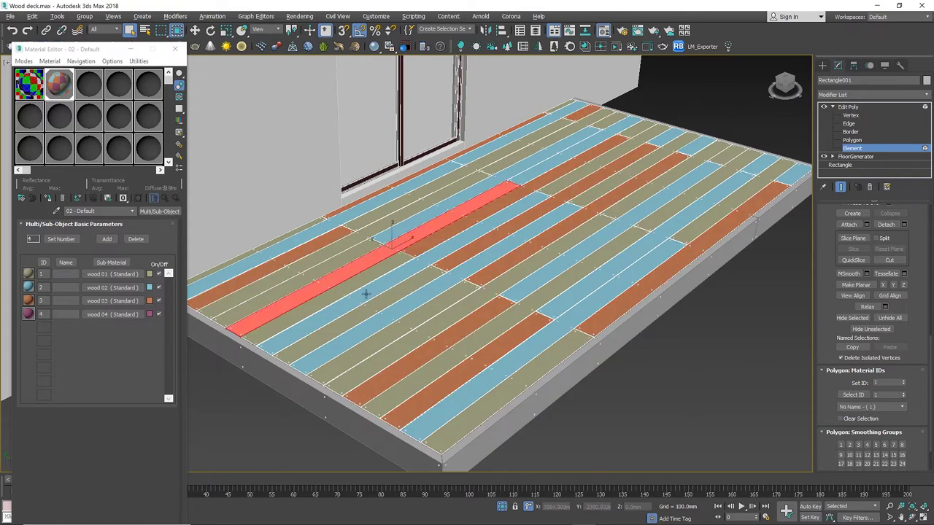
left_click(515, 149, "ctrl")
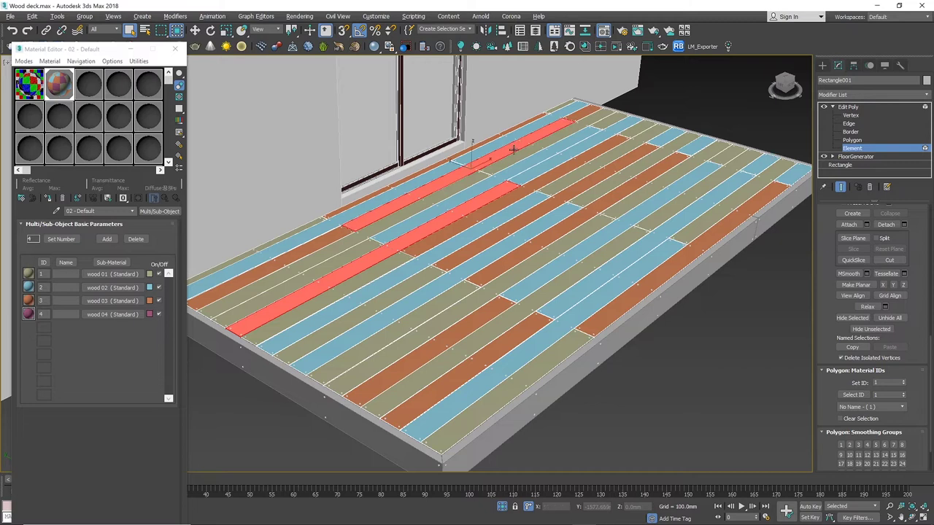
left_click(548, 144, "ctrl")
left_click(398, 332, "ctrl")
left_click(547, 257, "ctrl")
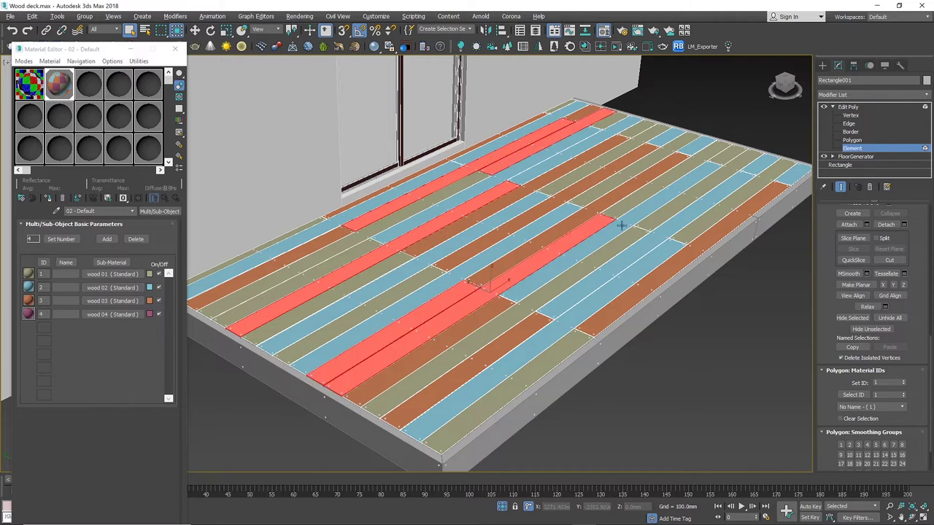
left_click(665, 181, "ctrl")
left_click(698, 189, "ctrl")
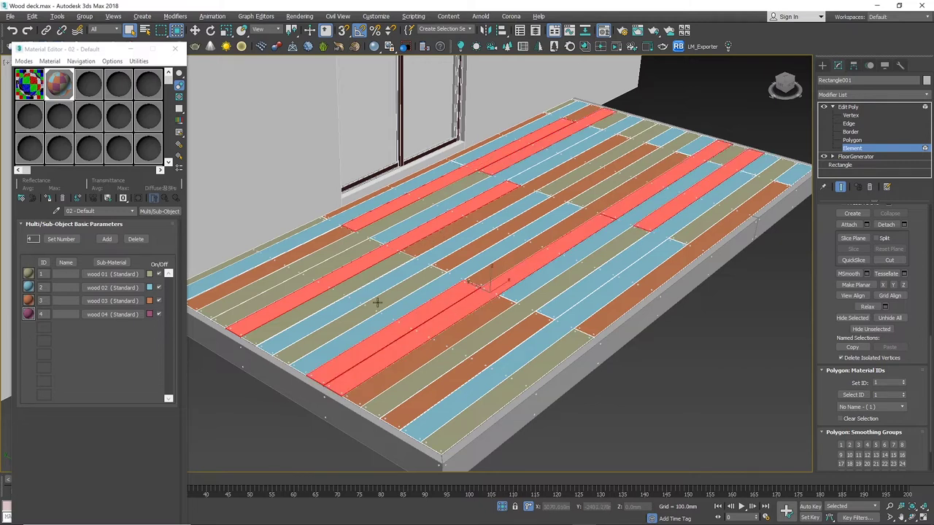
left_click(868, 382)
type("4")
key("Return")
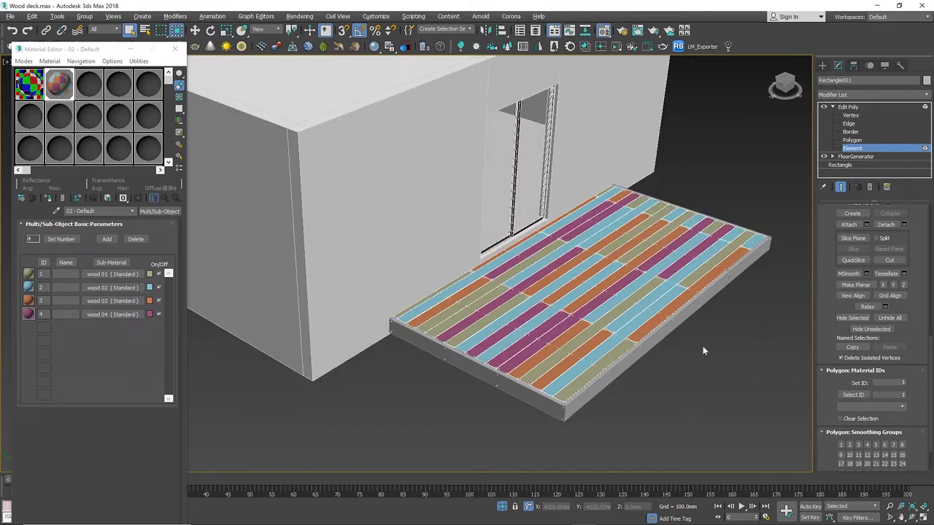
mouse_move(703, 347)
middle_mouse_down("alt")
mouse_move(672, 331)
mouse_move(695, 321)
mouse_move(676, 329)
mouse_move(686, 342)
middle_mouse_up("alt")
scroll(693, 346, "up", 3)
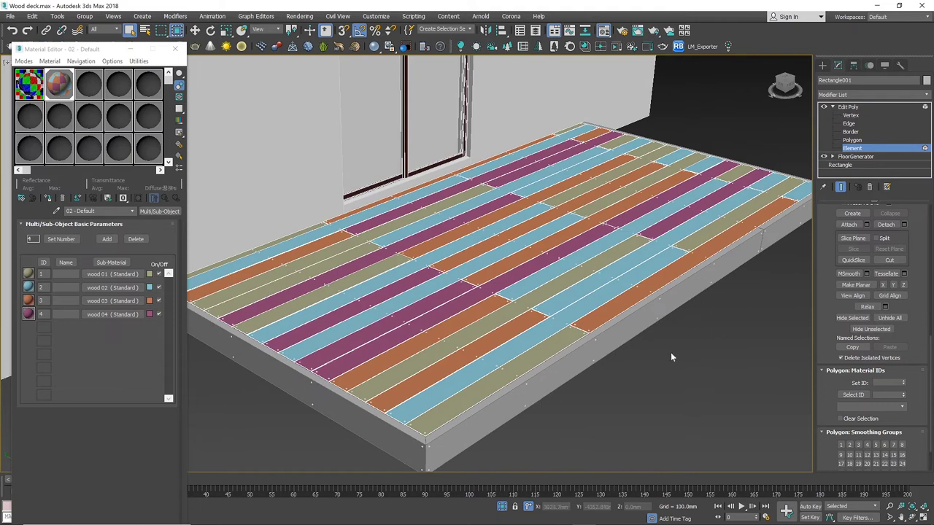
scroll(680, 352, "down", 3)
middle_click_drag(682, 351, 660, 356, "alt")
scroll(671, 349, "up", 3)
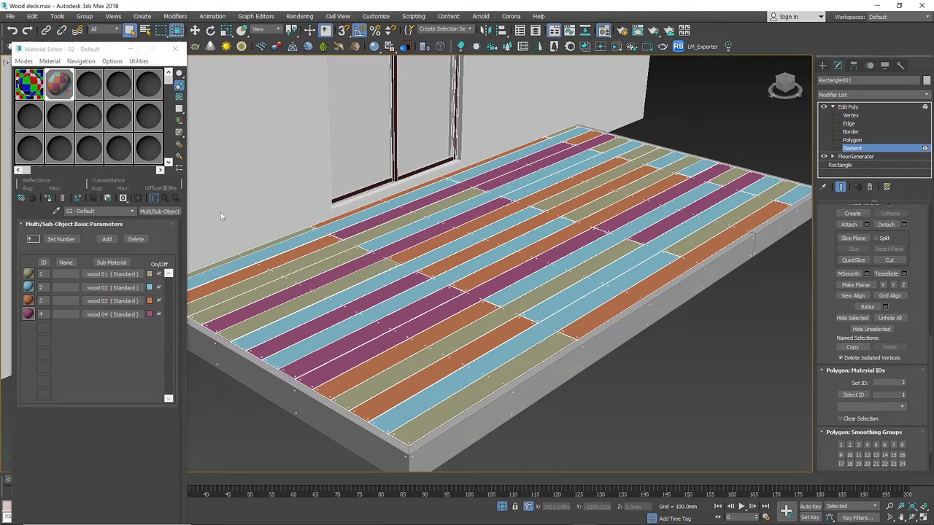
Copy the deck's Multi/Sub-Object material into the adjacent empty material slot and name the copy siding.
left_click(89, 88)
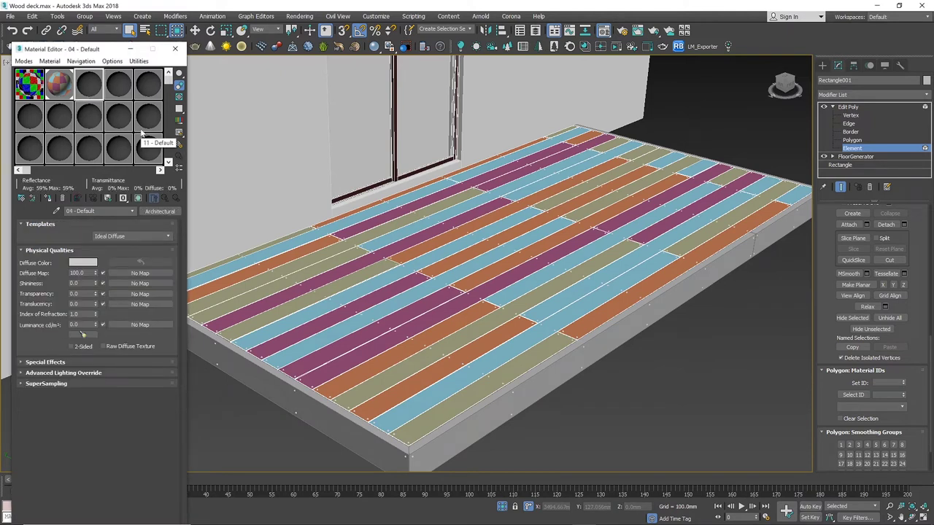
left_click(64, 88)
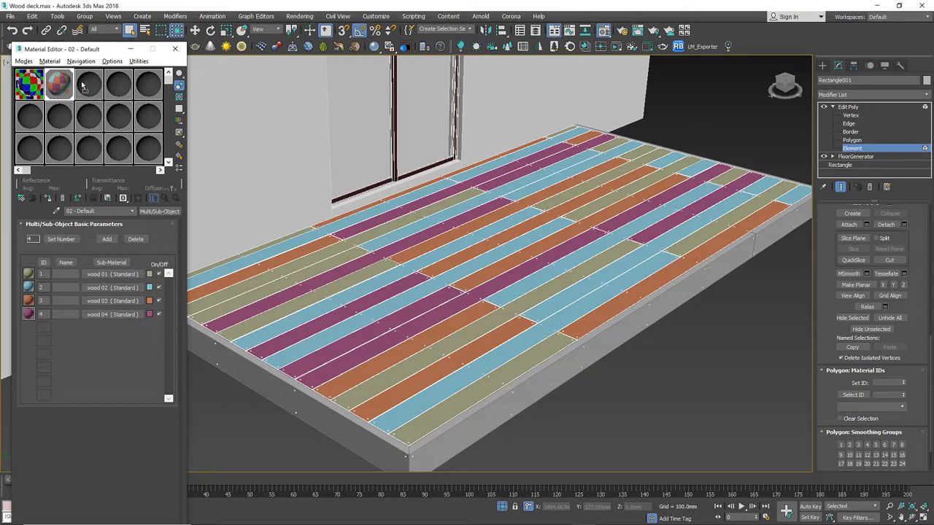
left_click(91, 87)
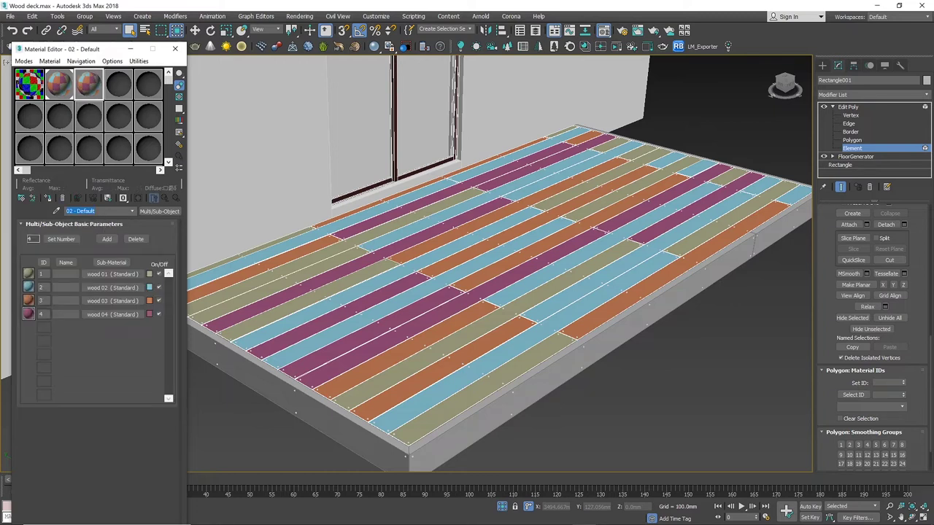
type("siding")
Rename the first three sub-materials of siding as wood 01 sidings, wood 02 sidings and wood 03 sidings.
left_click(109, 274)
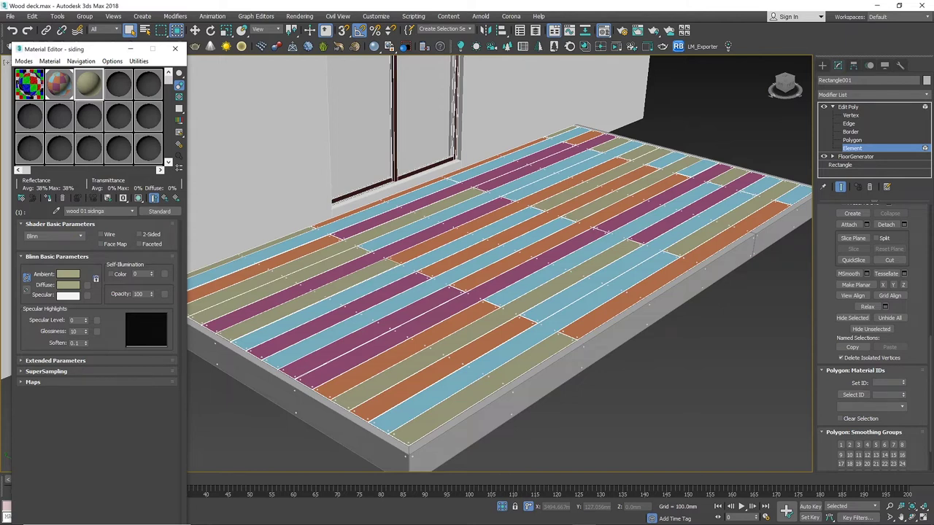
left_click(165, 198)
left_click(122, 291)
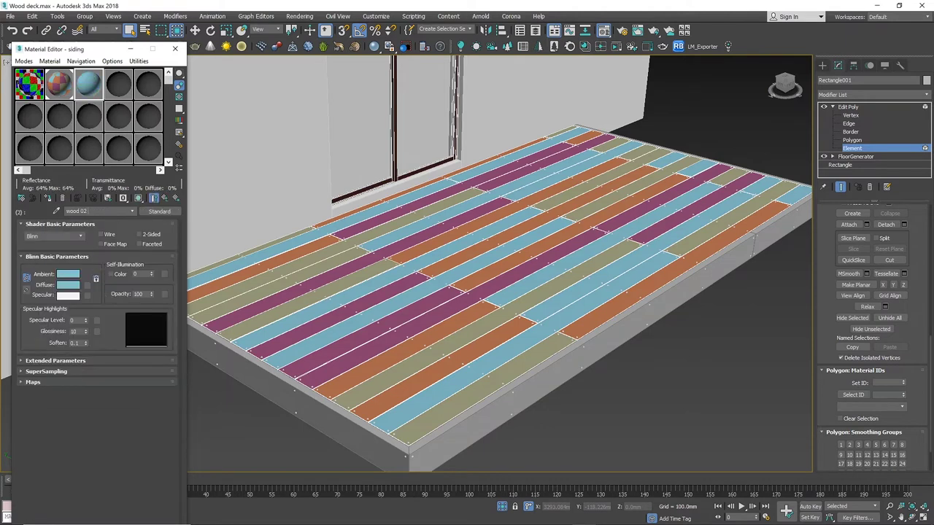
left_click(165, 198)
left_click(124, 303)
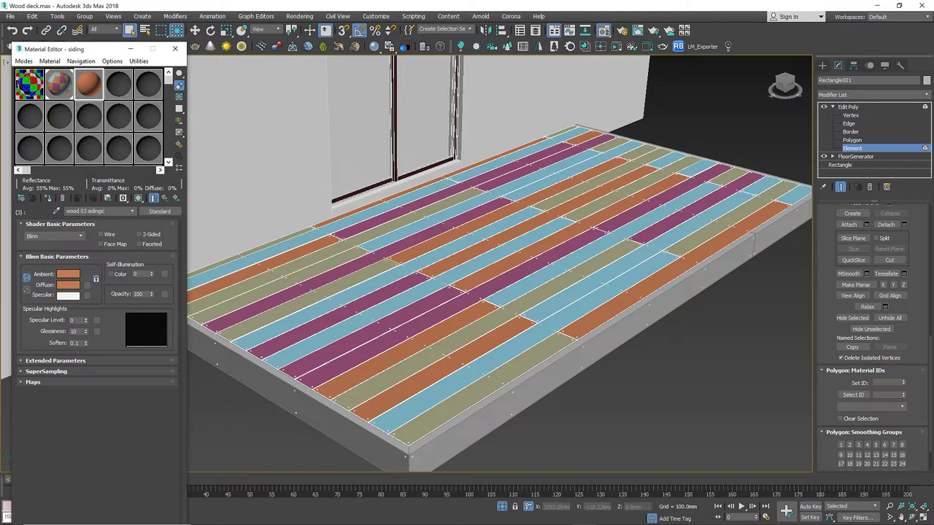
Set the diffuse color of wood 03 sidings to blue and delete the fourth sub-material from siding.
left_click(67, 285)
left_click(243, 105)
left_click(359, 149)
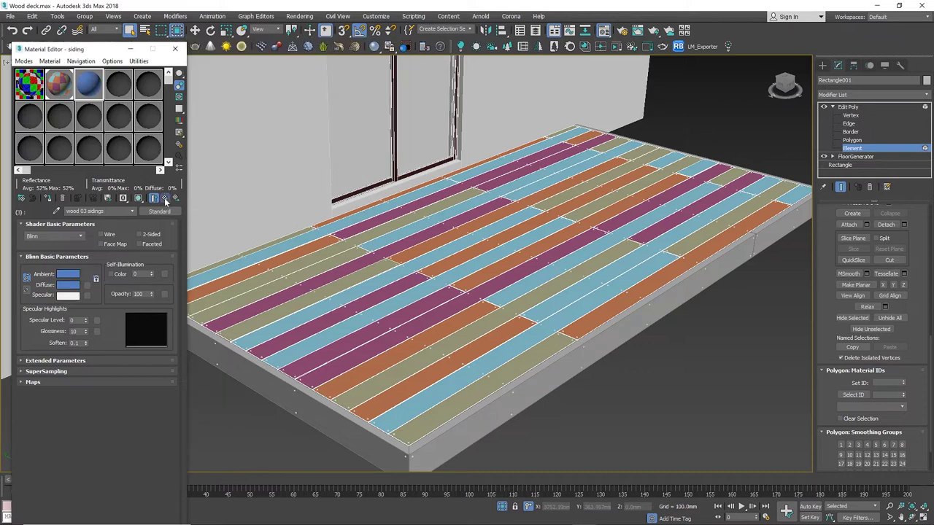
left_click(164, 198)
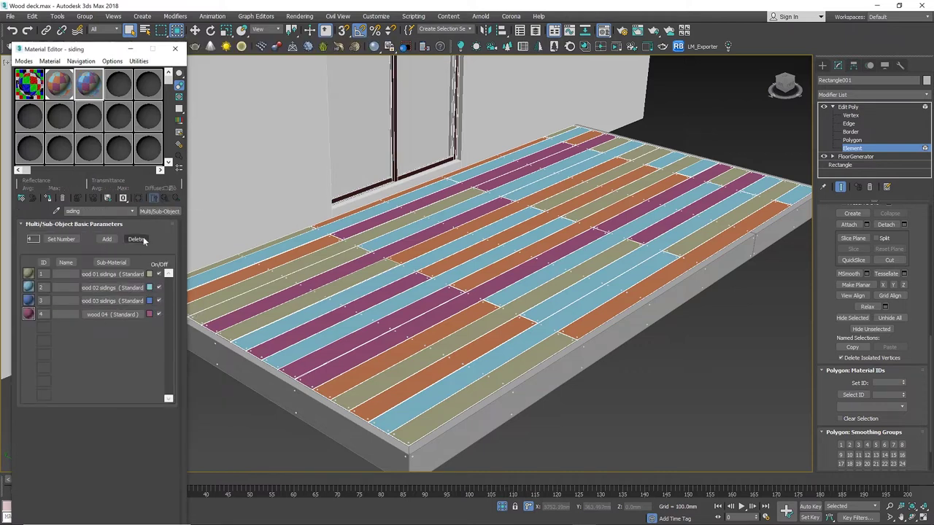
left_click(143, 239)
Set the diffuse color of the wood 02 sidings sub-material to sandy yellow.
left_click(115, 288)
left_click(68, 285)
left_click(208, 82)
left_click(358, 149)
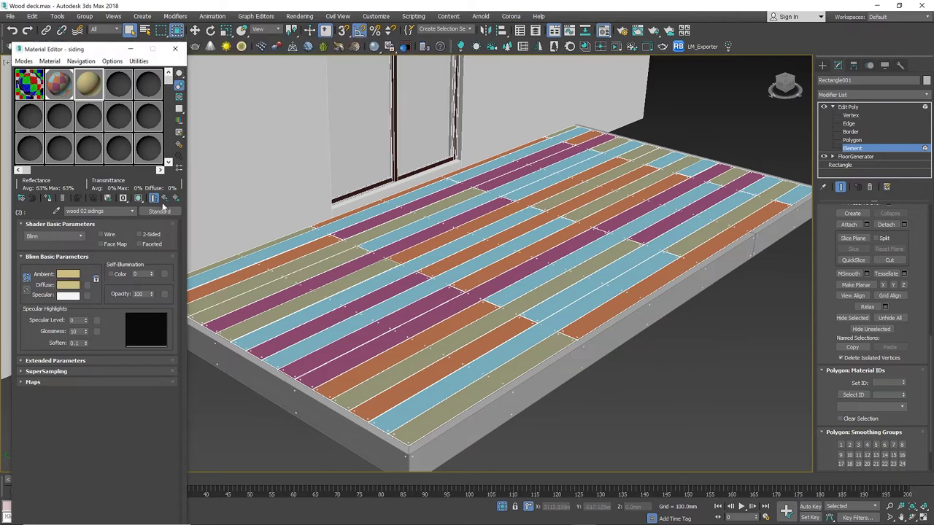
left_click(166, 198)
Set the diffuse color of the wood 01 sidings sub-material to salmon pink and return to the siding material.
left_click(92, 276)
left_click(68, 285)
left_click(202, 91)
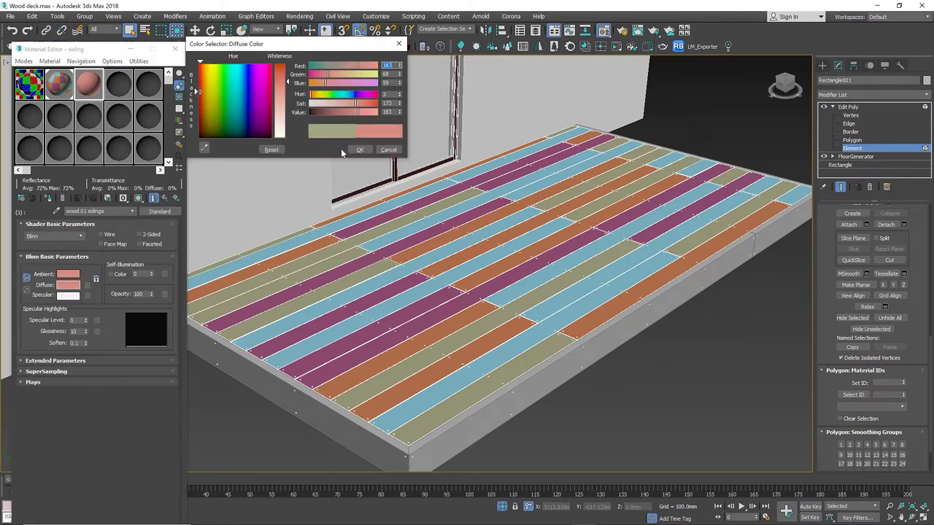
left_click(359, 150)
left_click(166, 198)
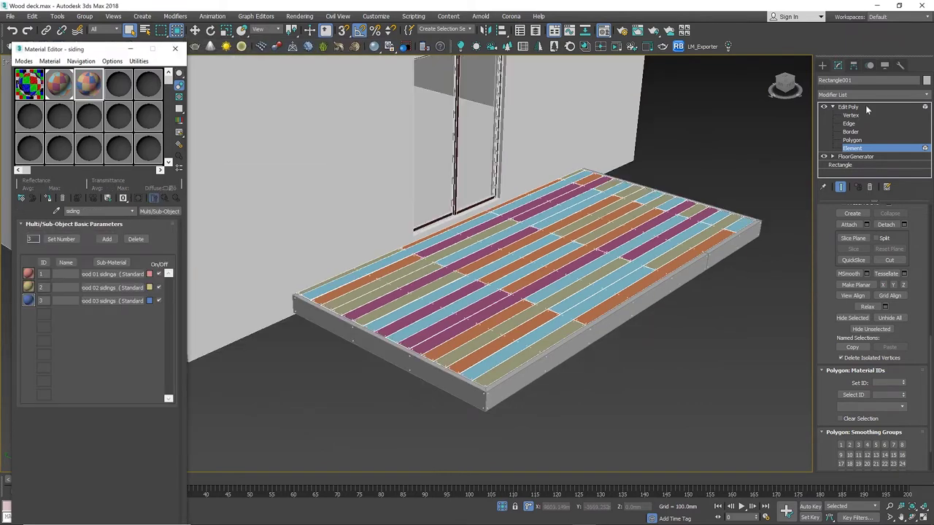
middle_click_drag(767, 231, 579, 292, "alt")
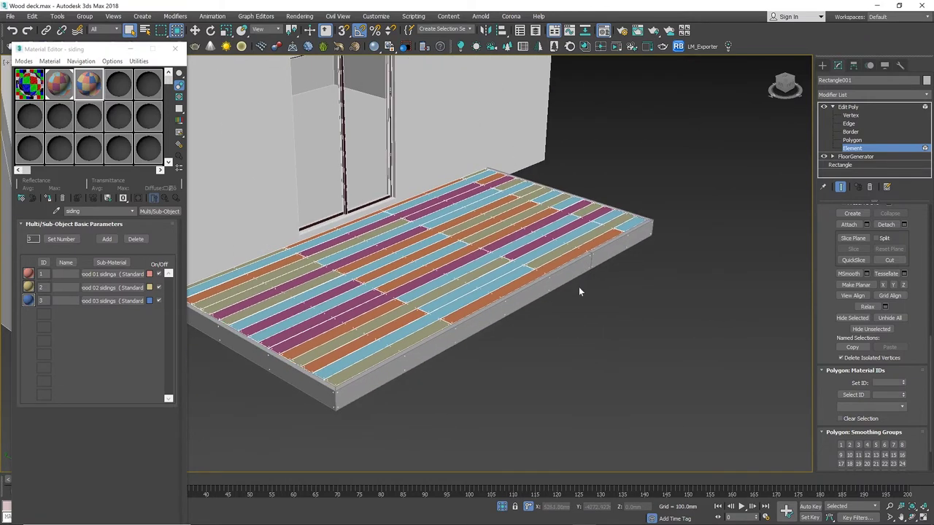
Leave board element editing, select the deck's siding frame and isolate it in the viewport.
left_click(870, 107)
left_click(603, 251)
middle_click_drag(633, 283, 478, 340, "alt")
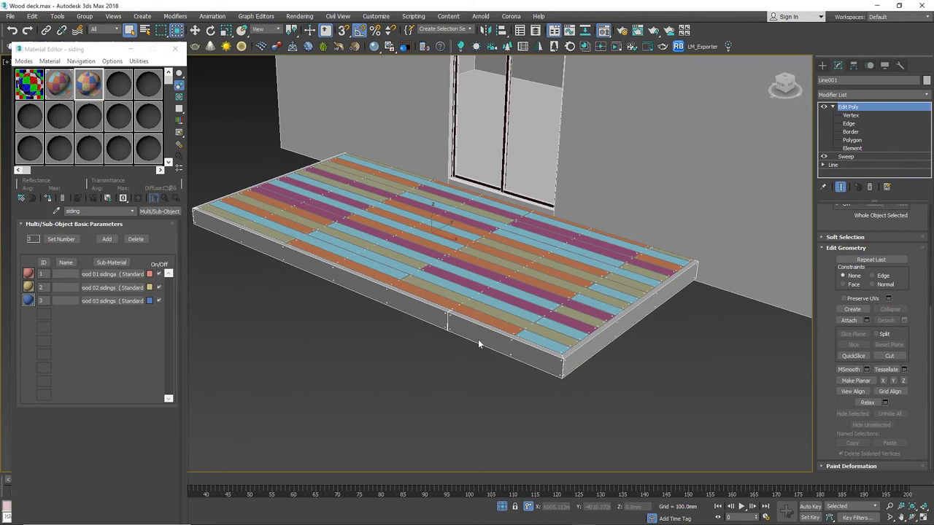
right_click(478, 339)
left_click(489, 246)
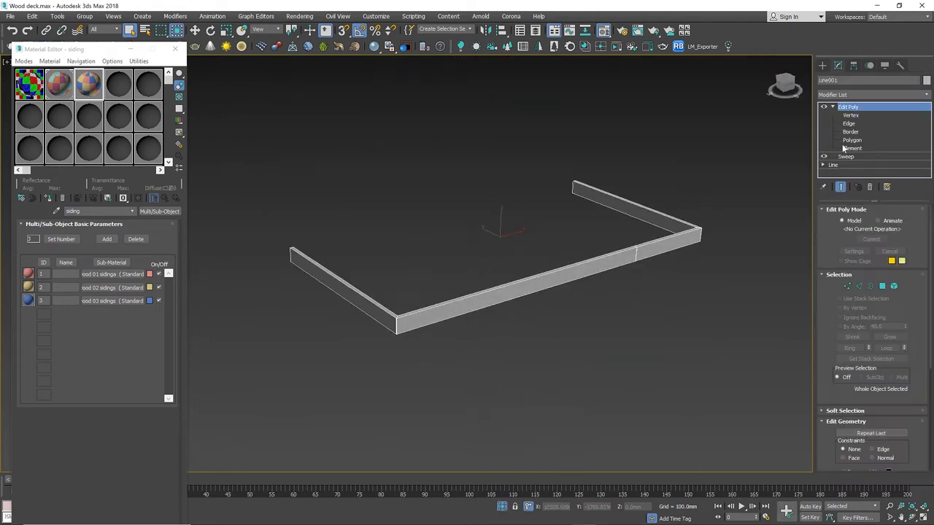
Select the polygons of the two short side sidings and set their material ID to 1.
left_click(846, 140)
middle_click_drag(501, 245, 656, 226, "alt")
scroll(891, 375, "down", 10)
middle_click_drag(554, 328, 468, 365, "alt")
left_click_drag(238, 235, 521, 454)
left_click_drag(496, 135, 694, 224, "ctrl")
left_click(886, 377)
type("1")
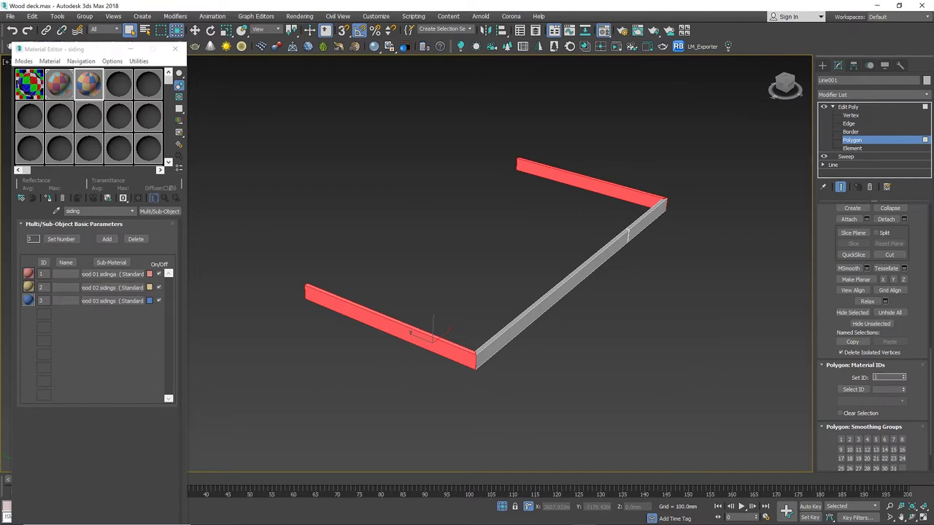
Assign material ID 3 to the long front siding piece and ID 2 to the shorter front piece.
middle_click_drag(600, 273, 536, 209, "alt")
left_click_drag(471, 187, 588, 294)
middle_click_drag(511, 277, 605, 298)
left_click(295, 157)
left_click_drag(296, 157, 610, 270)
left_click(887, 377)
left_click(860, 389)
Apply the siding Multi/Sub-Object material to the siding frame and end the isolation.
left_click(848, 107)
middle_click_drag(565, 354, 651, 354, "alt")
left_click_drag(95, 87, 603, 204)
middle_click_drag(554, 301, 649, 256, "alt")
right_click(660, 241)
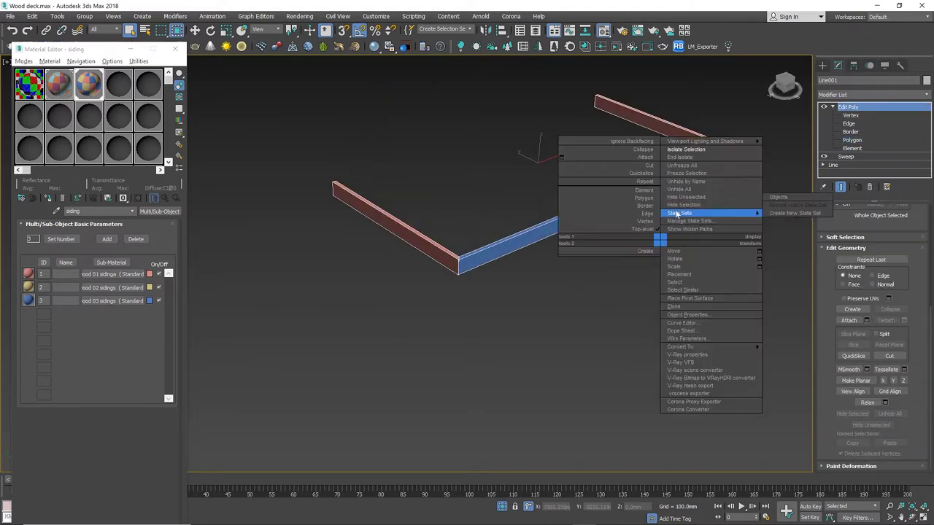
left_click(689, 160)
Deselect the frame, make the fourth material slot a Standard material and set its diffuse color to near black.
middle_click_drag(586, 251, 635, 250, "alt")
scroll(518, 284, "up", 3)
scroll(497, 295, "up", 5)
left_click(539, 383)
left_click(118, 84)
left_click(160, 211)
double_click(230, 182)
left_click(78, 285)
left_click_drag(364, 110, 325, 110)
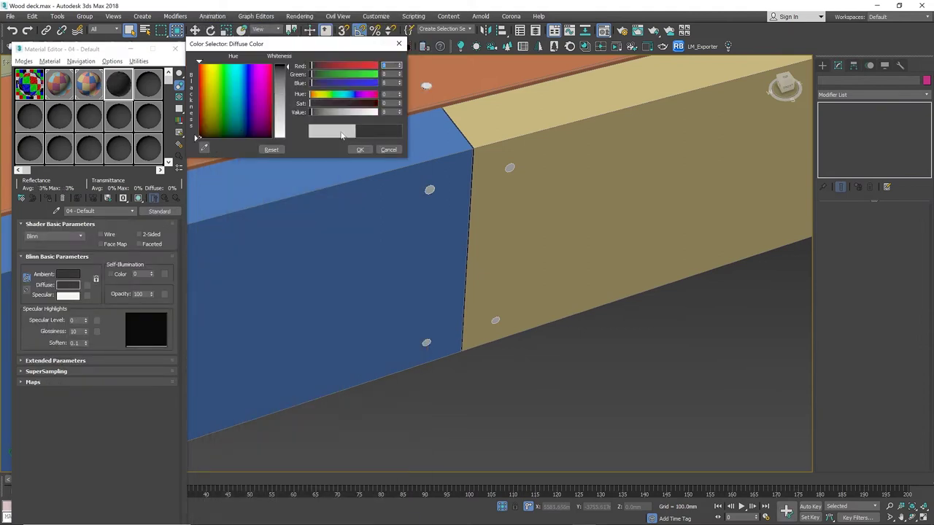
left_click(360, 150)
Close the Material Editor and examine the material color layout on the deck boards and sidings.
scroll(497, 290, "down", 5)
scroll(503, 285, "down", 3)
middle_click_drag(503, 285, 565, 282, "alt")
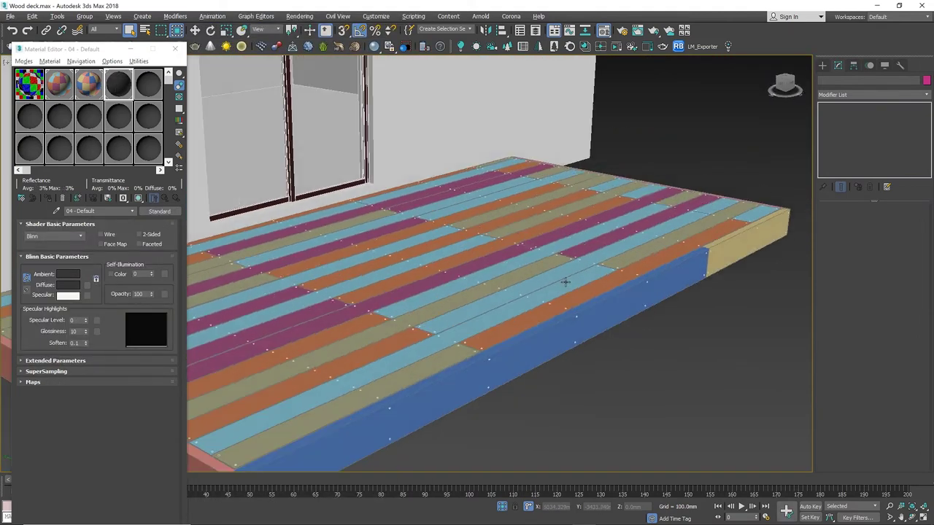
scroll(572, 253, "down", 3)
left_click(175, 49)
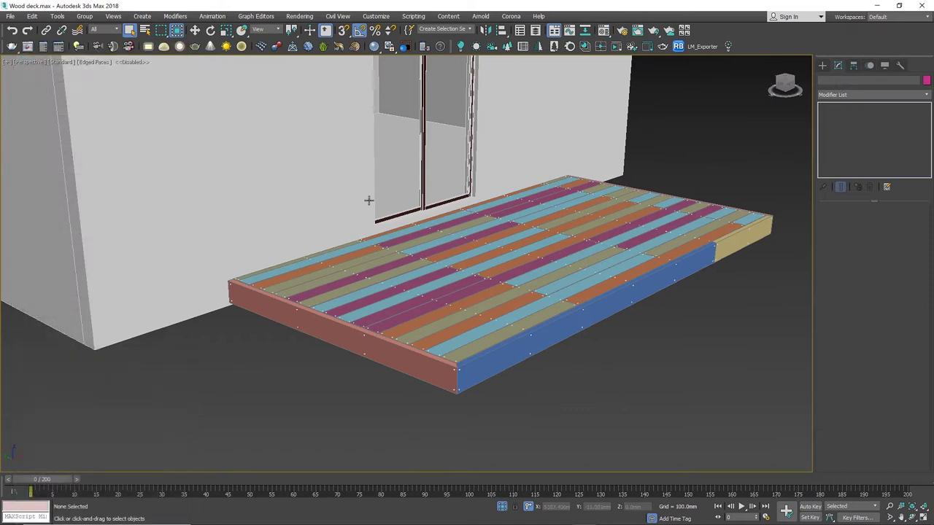
scroll(460, 299, "up", 3)
scroll(456, 303, "up", 3)
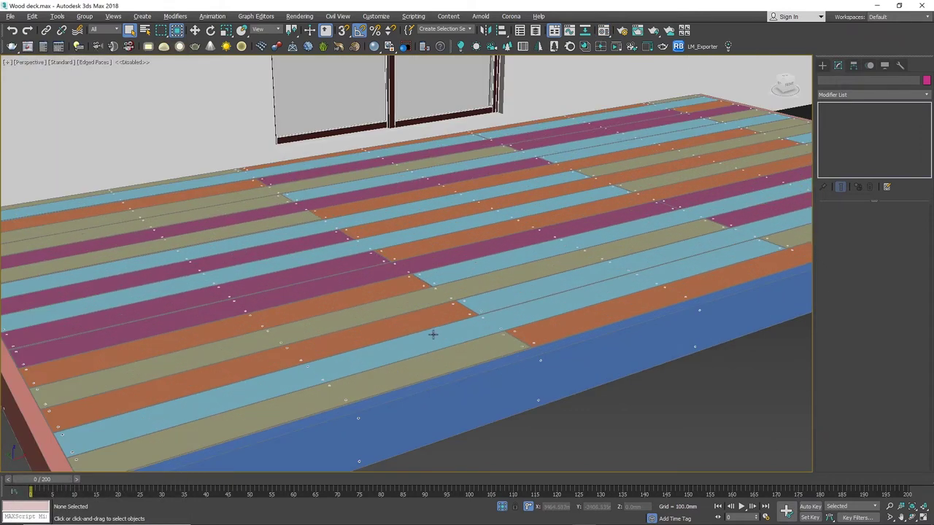
middle_click_drag(433, 329, 350, 237, "alt")
scroll(358, 255, "down", 4)
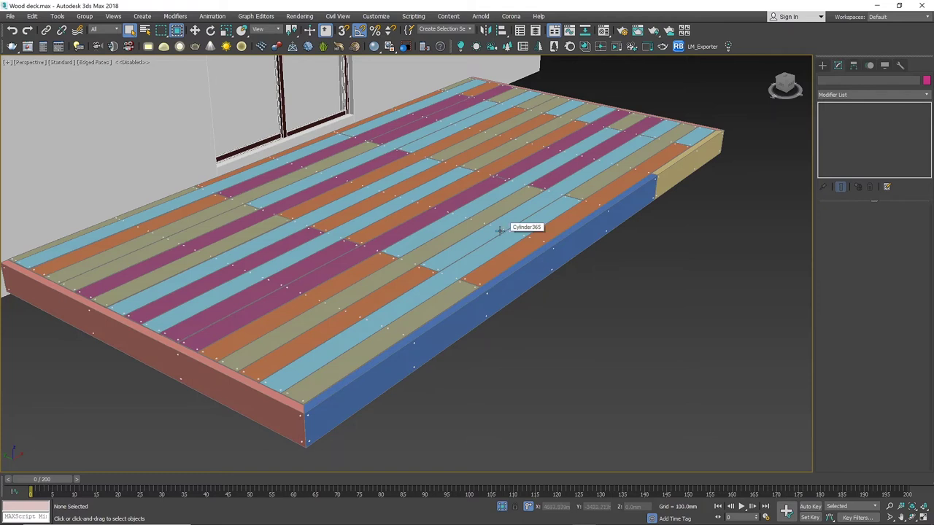
middle_click_drag(551, 263, 482, 258, "alt")
Export the scene as an FBX file named wood deck into the Tutorial 03 folder.
left_click(11, 16)
mouse_move(81, 160)
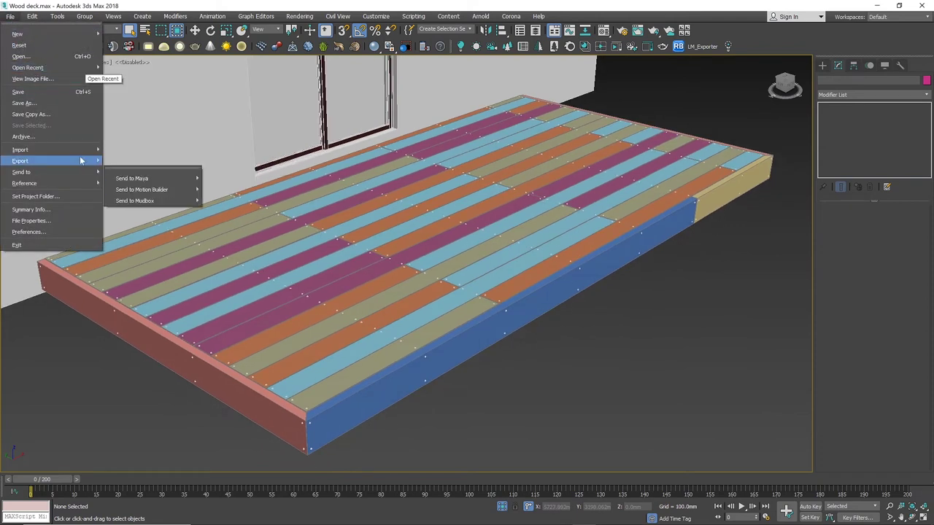
left_click(131, 167)
left_click(130, 35)
left_click(82, 138)
left_click(28, 162)
double_click(110, 225)
double_click(109, 234)
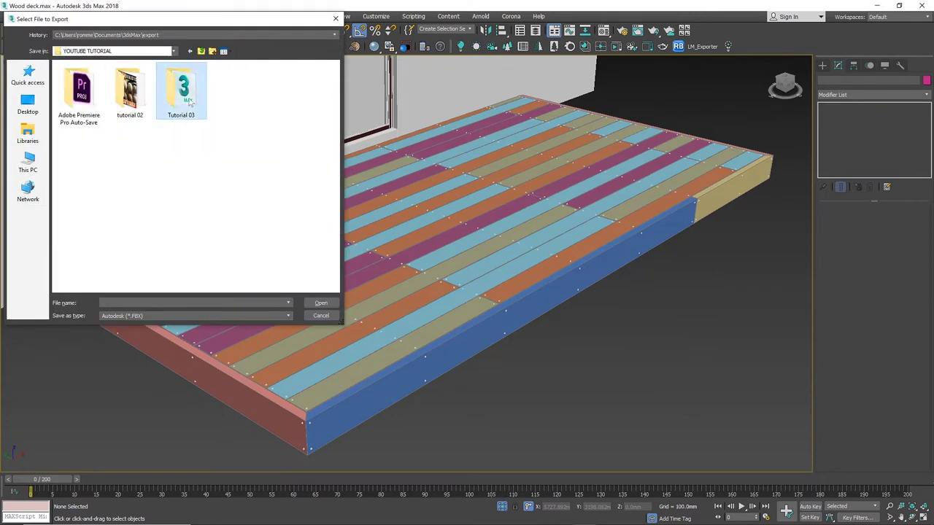
double_click(186, 96)
left_click(124, 302)
type("wood dec")
left_click(320, 303)
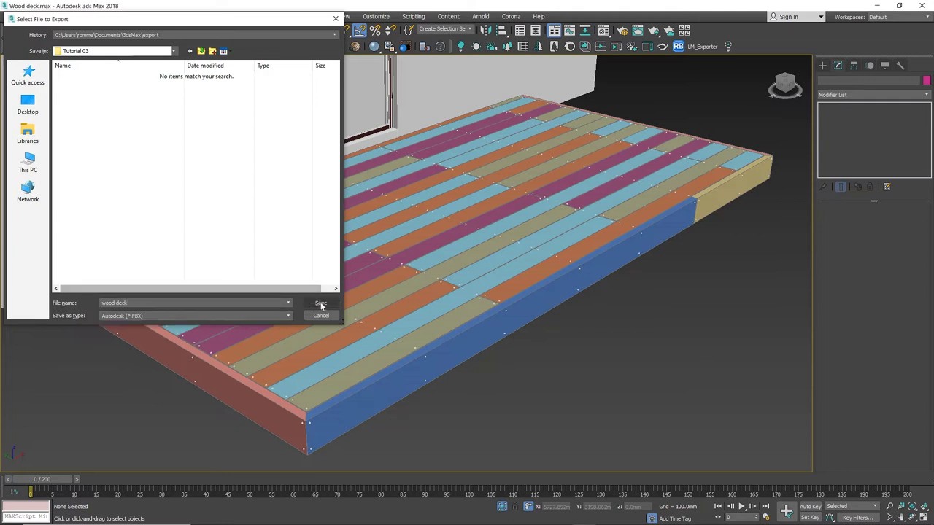
Switch to Lumion and examine the material names on the imported deck's boards and sidings up close.
left_click(651, 518)
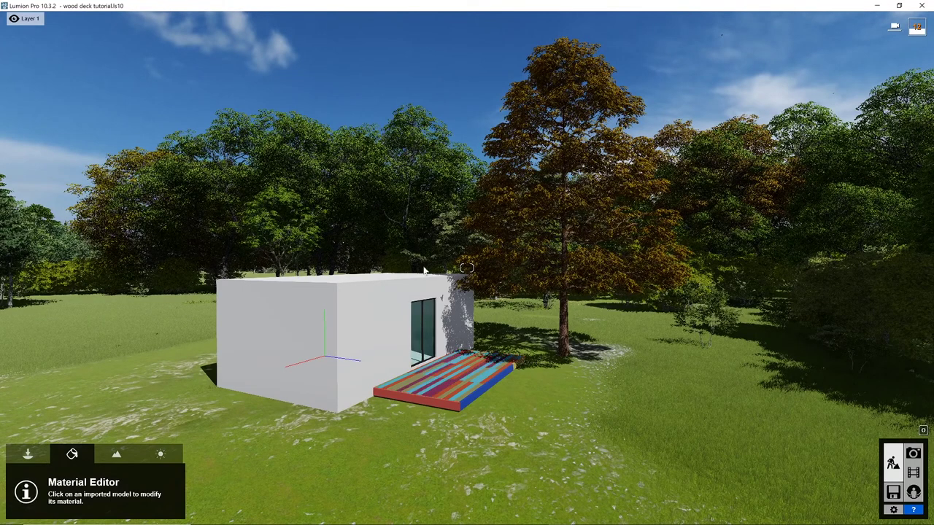
right_click_drag(467, 267, 536, 328)
key("w")
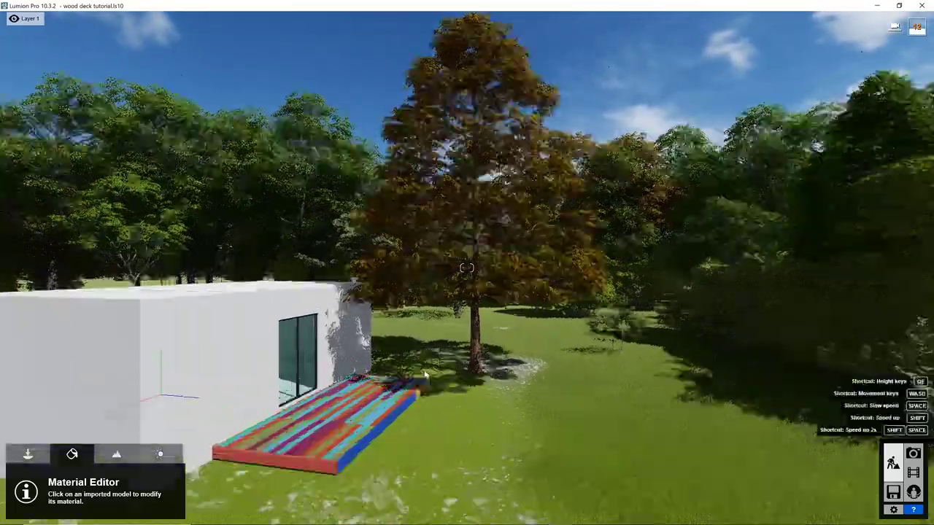
key("w")
right_click_drag(419, 378, 483, 394)
key("w")
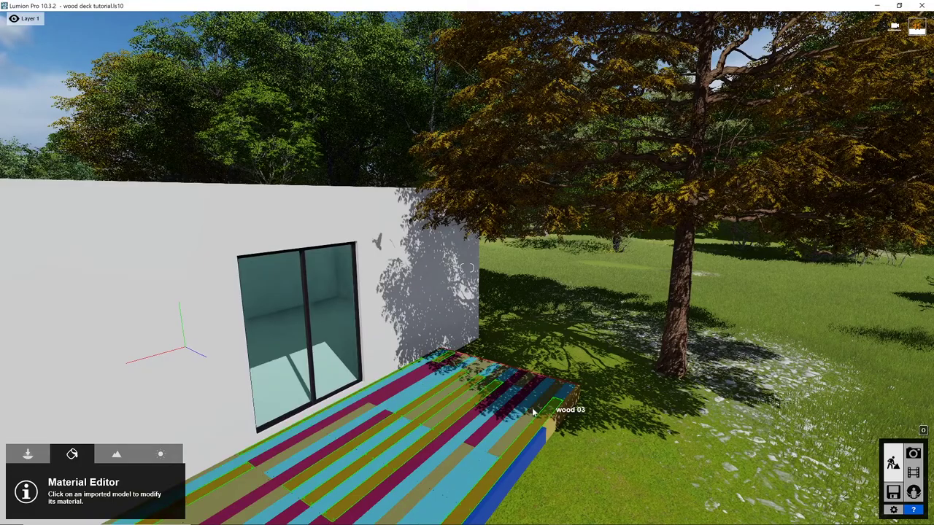
key("s")
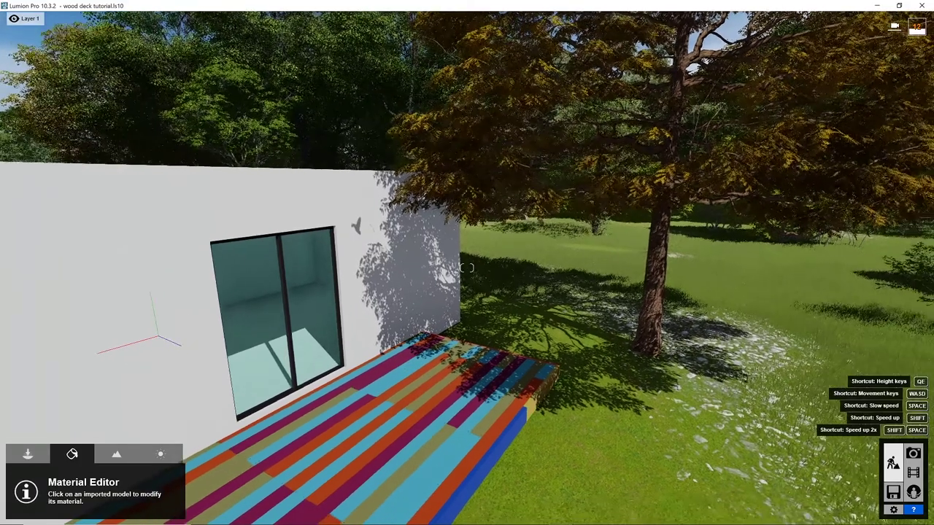
key("q")
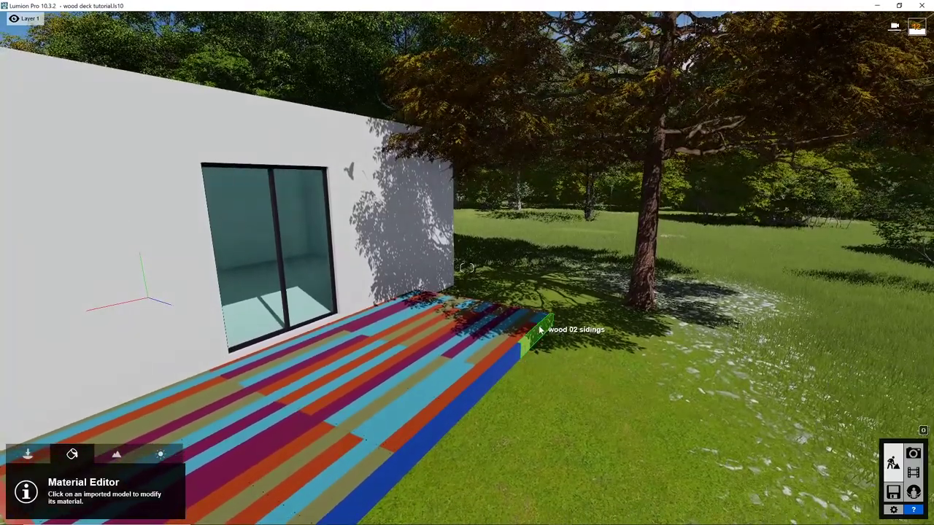
key("w")
key("e")
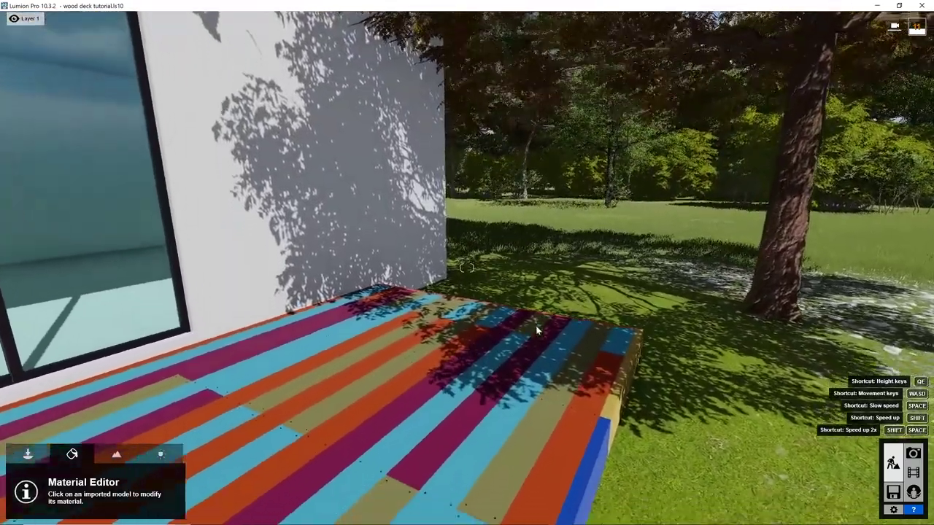
Give the wood 01 boards a Standard material with Wood051_4K_Color as its color map.
left_click(576, 348)
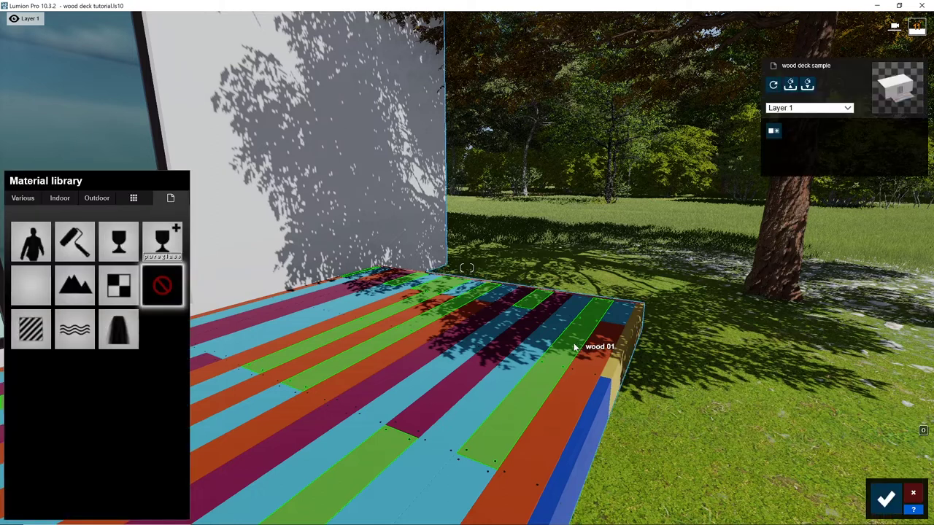
left_click(31, 330)
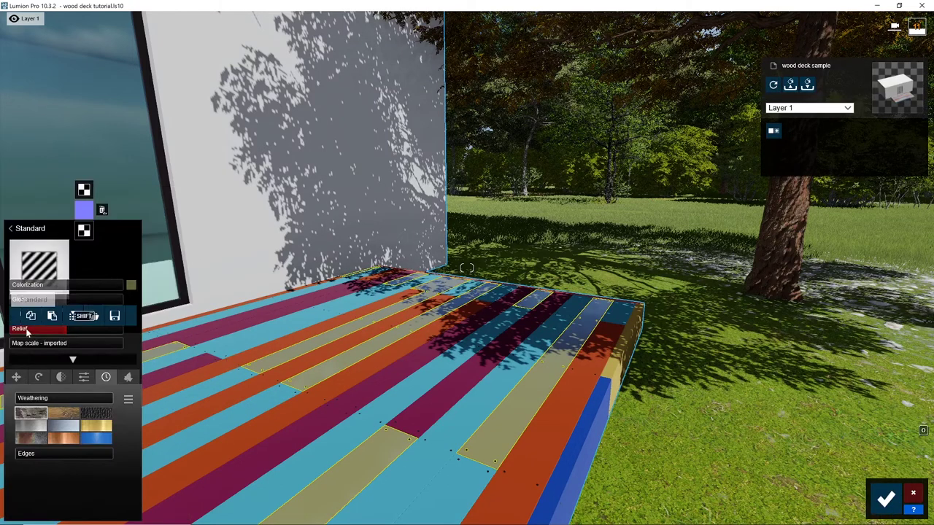
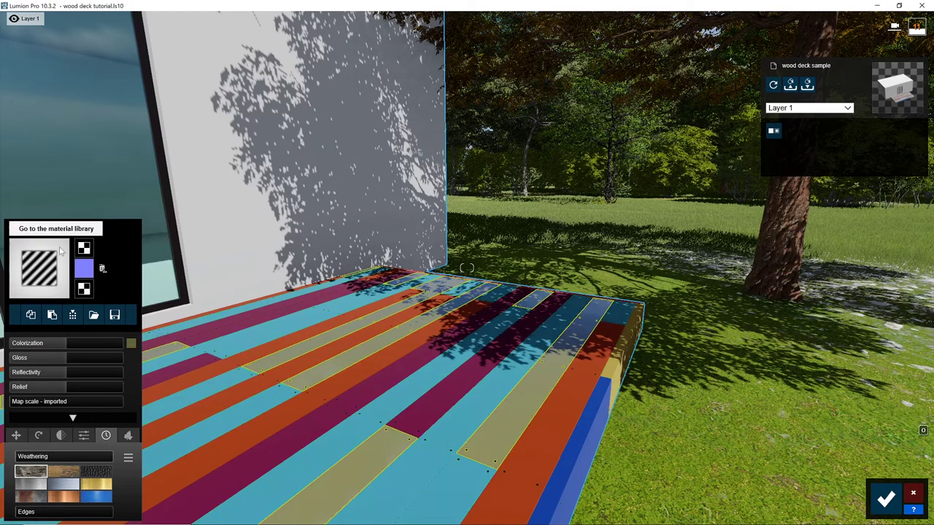
left_click(84, 249)
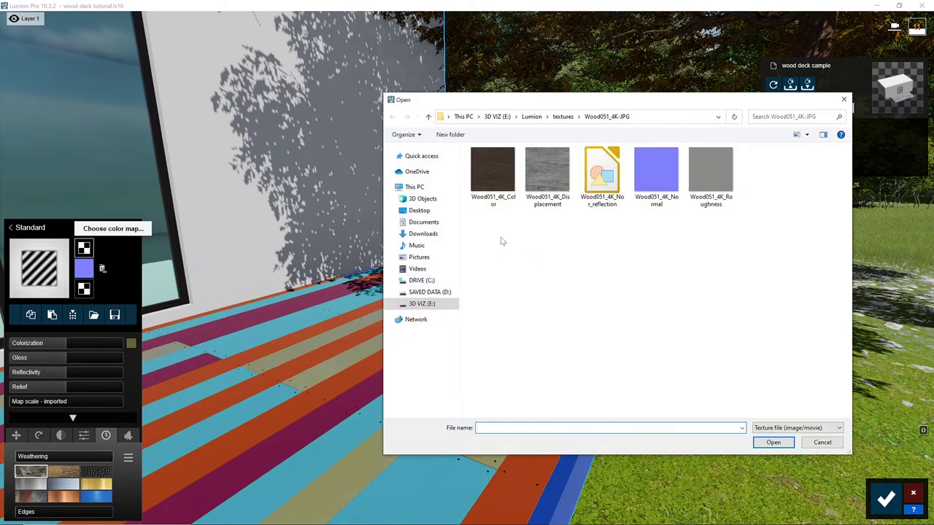
left_click(502, 201)
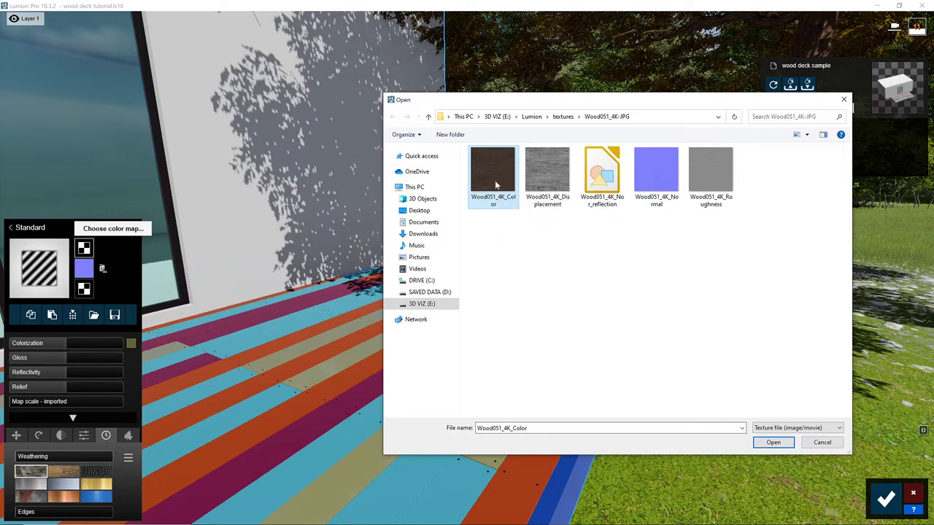
left_click(765, 443)
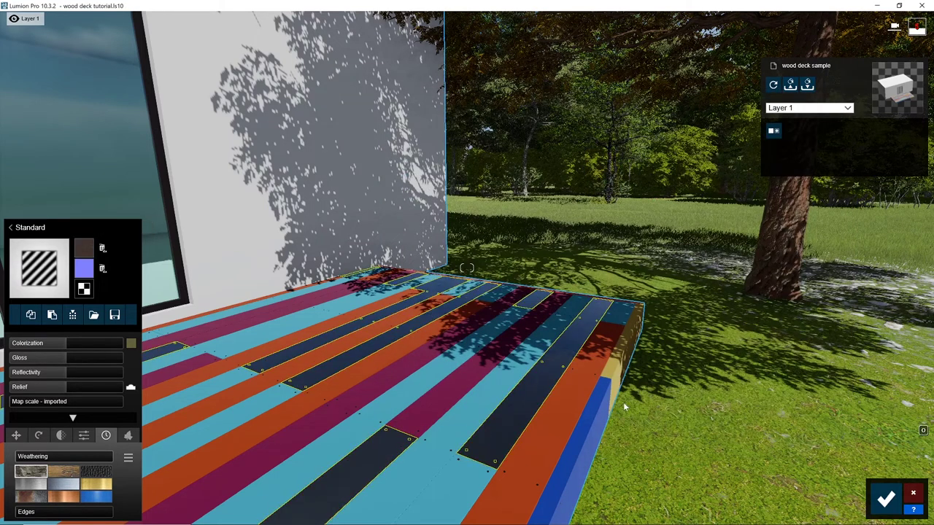
Load Wood051_4K_Nor_reflection as the normal map of the wood 01 boards.
key("w")
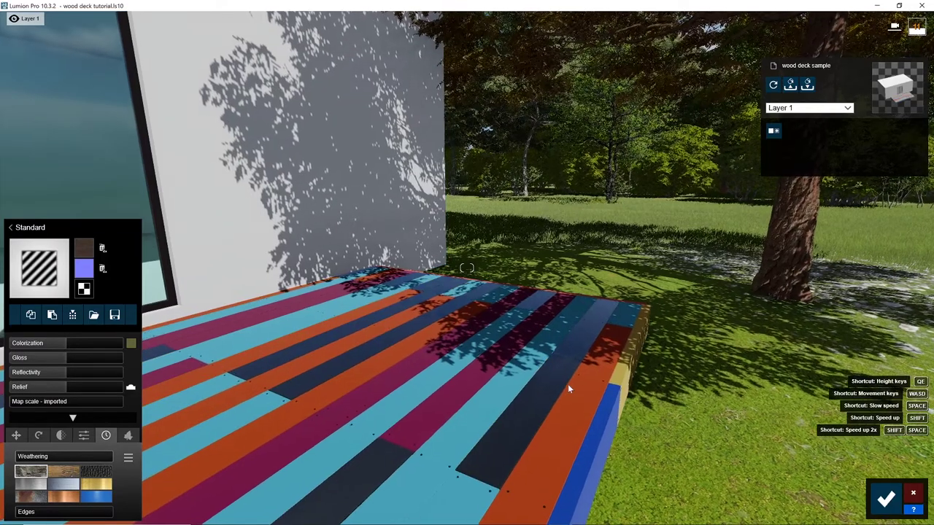
scroll(562, 385, "up", 5)
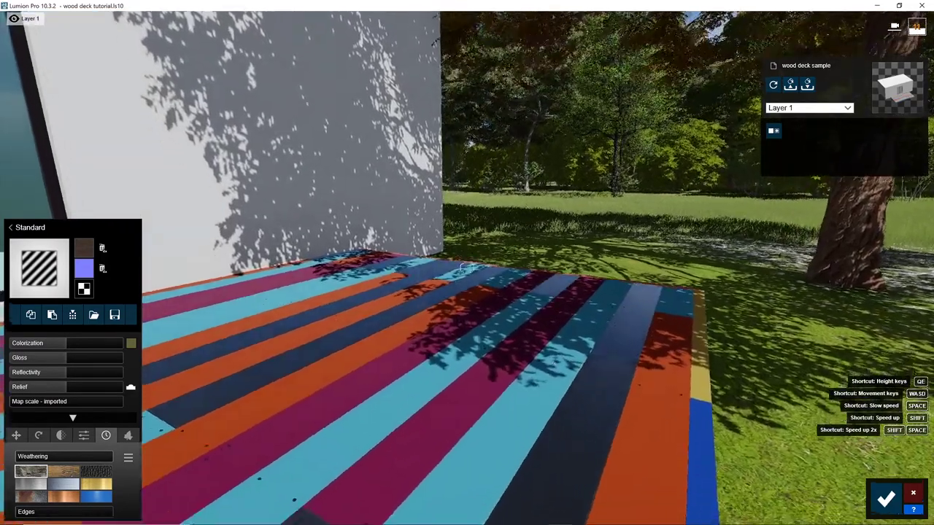
key("e")
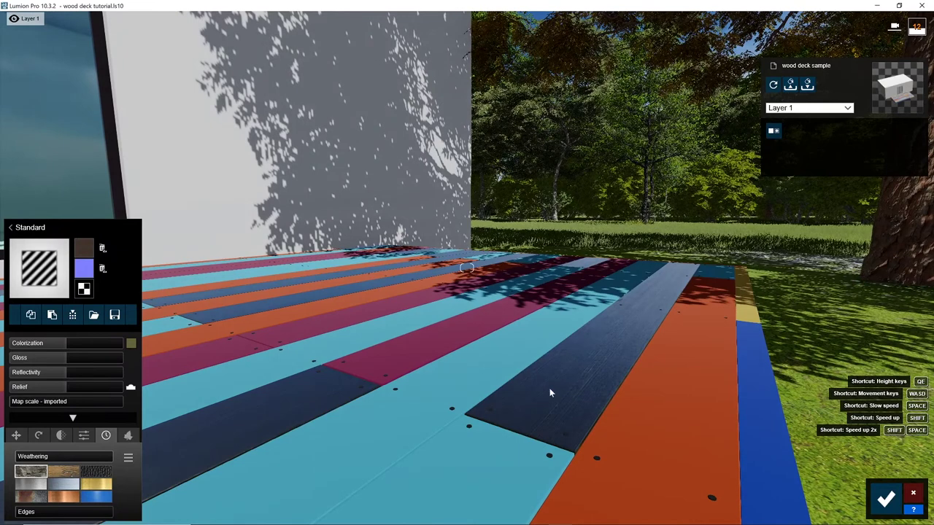
mouse_move(87, 273)
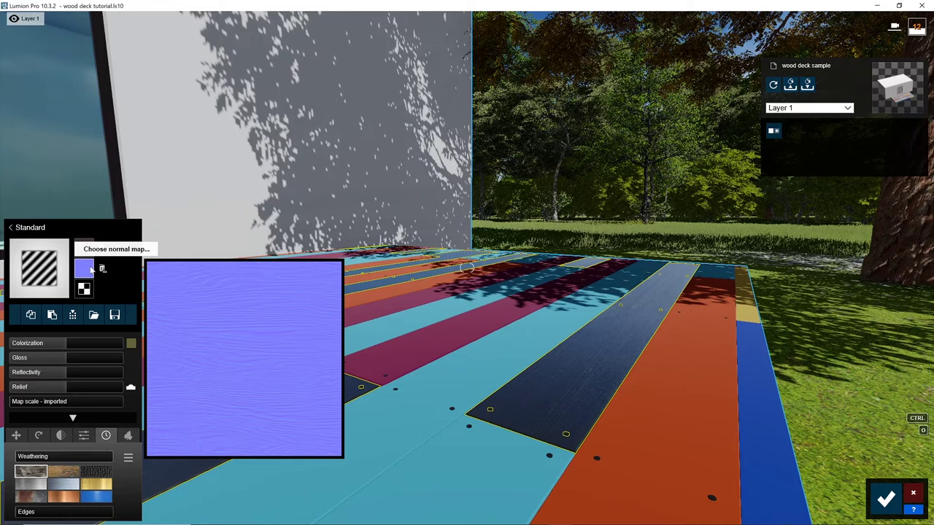
left_click(87, 269)
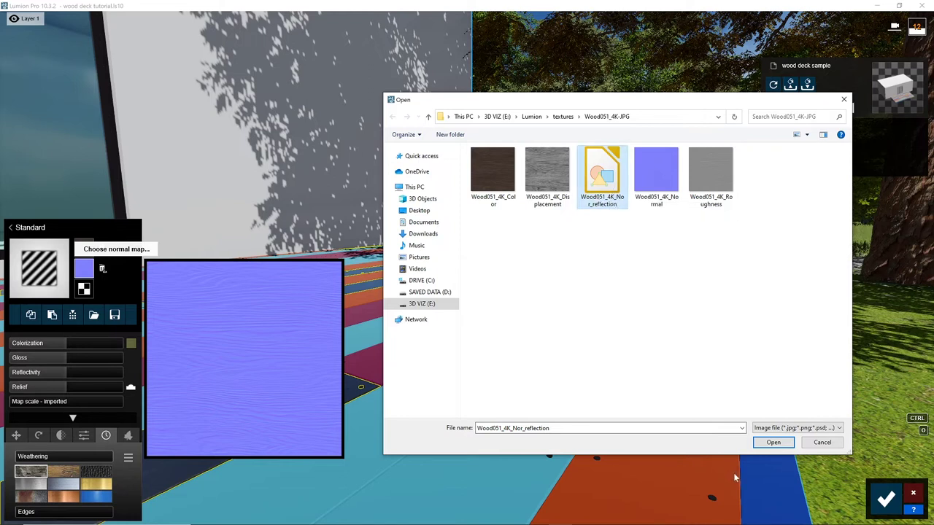
left_click(772, 443)
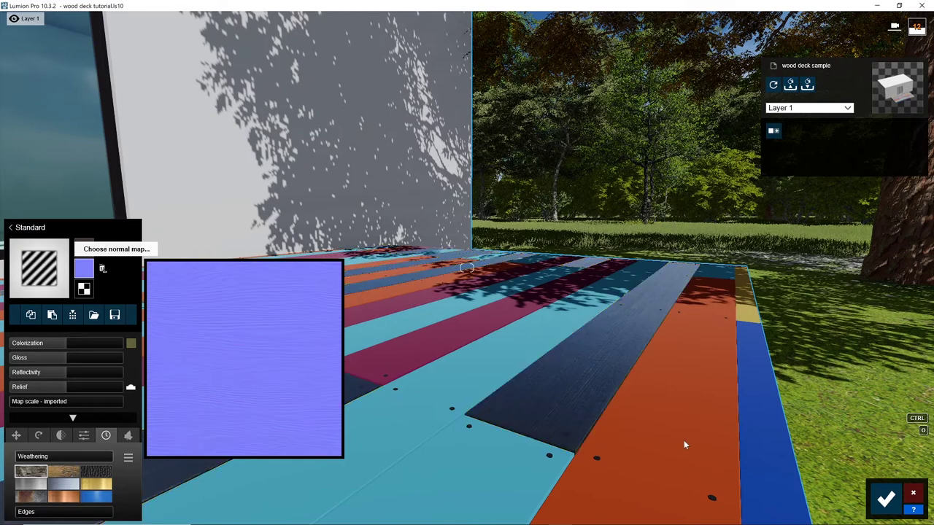
Load Wood051_4K_Displacement as the wood 01 displacement map and reduce Colorization to 0.0.
scroll(642, 355, "up", 1)
mouse_move(641, 355)
right_mouse_down()
mouse_move(594, 357)
mouse_move(634, 361)
right_mouse_up()
key("d")
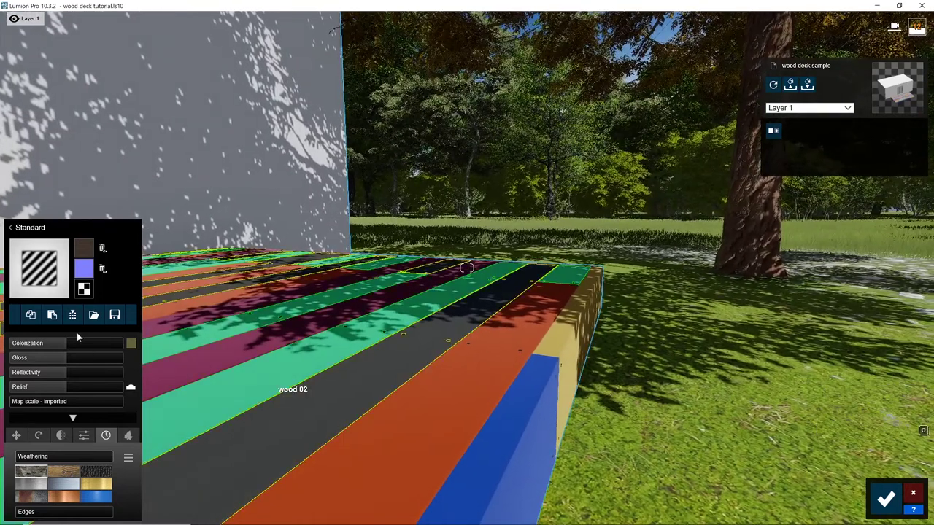
left_click(91, 290)
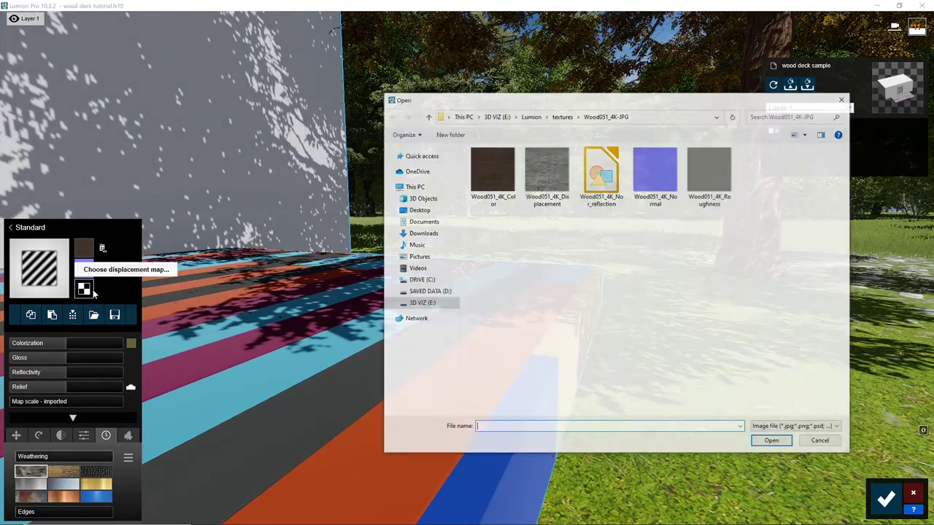
left_click(541, 191)
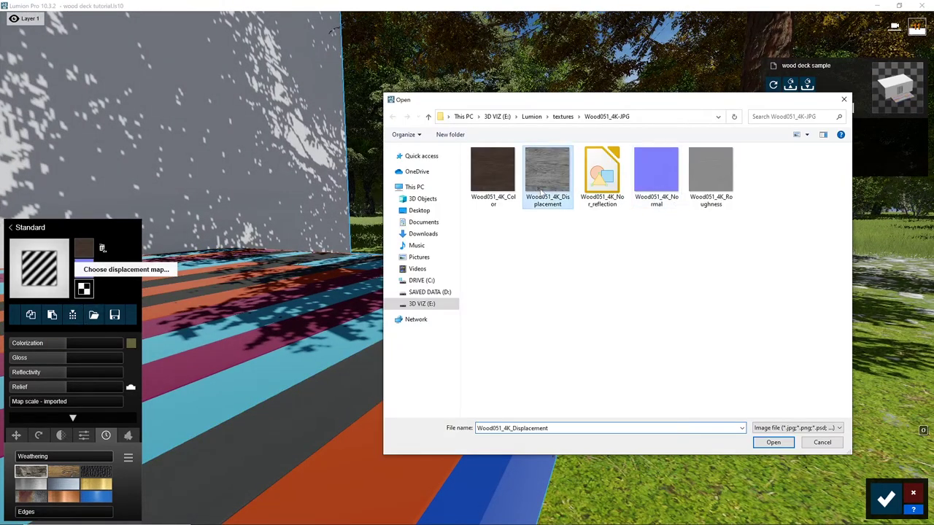
left_click(767, 444)
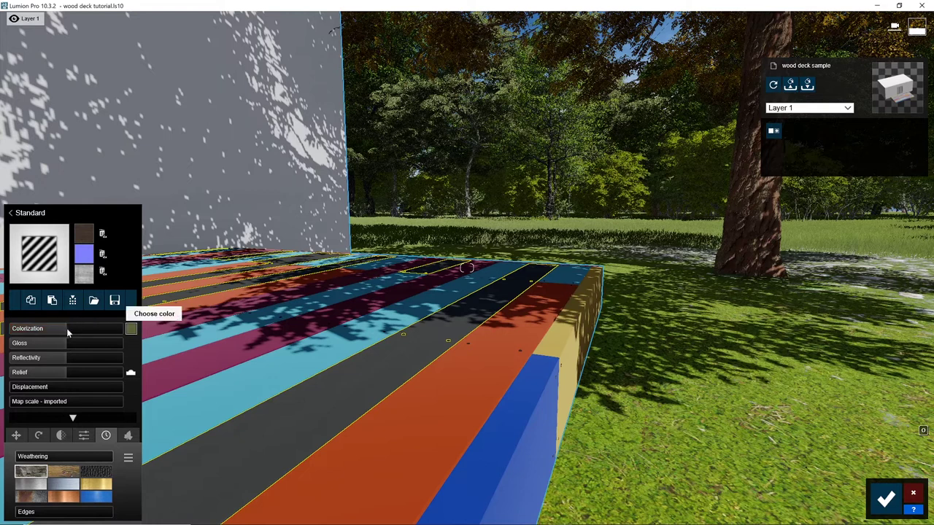
left_click_drag(67, 333, 12, 334)
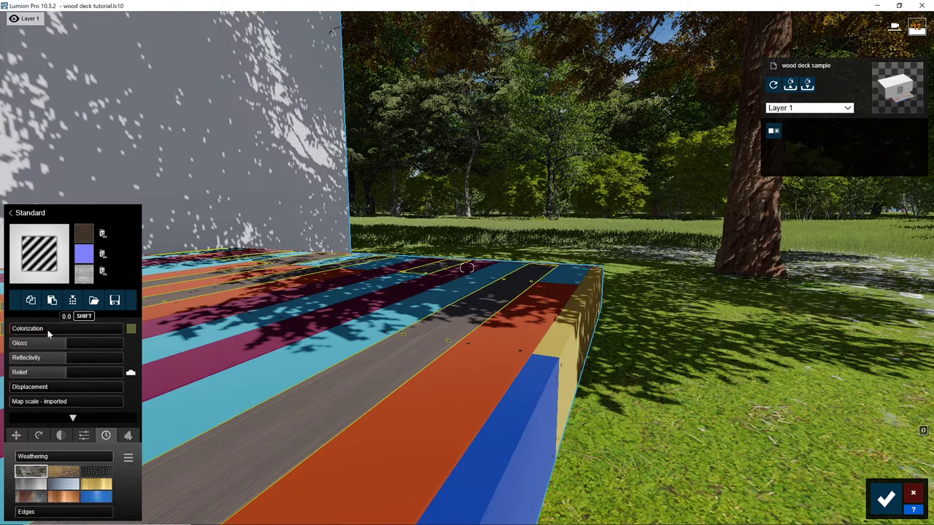
Change the Colorization color of the wood 01 boards to a dark neutral grey.
left_click(131, 329)
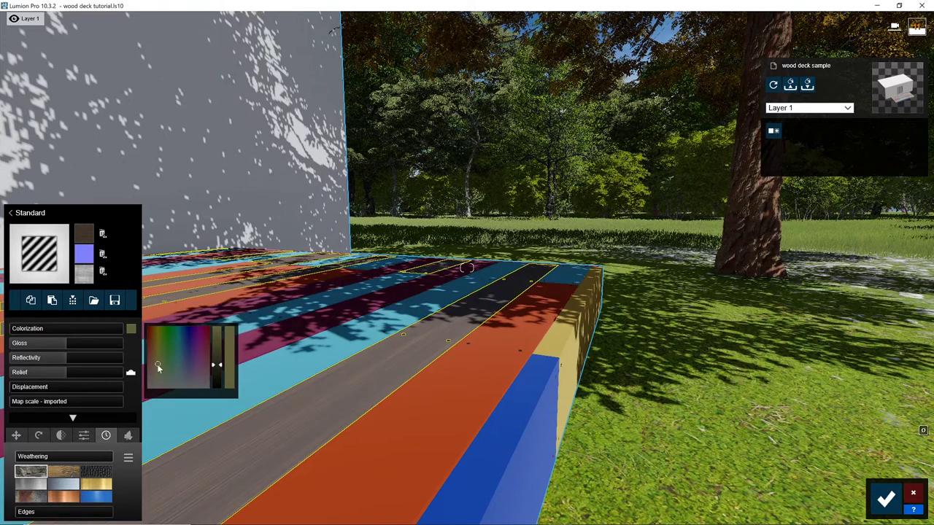
left_click(146, 389)
left_click(217, 378)
left_click(217, 375)
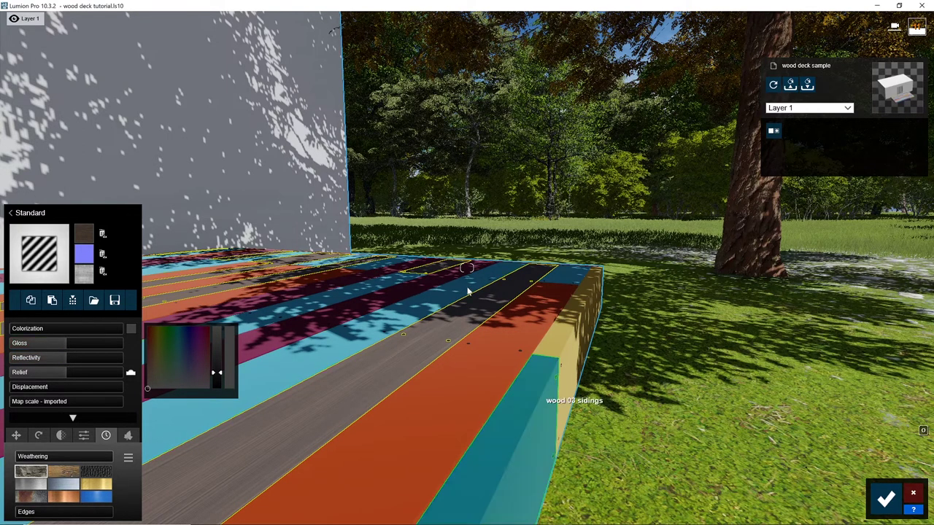
Lower the wood 01 boards' Gloss to about 0.8 and reduce their Reflectivity below 1.0.
key("a")
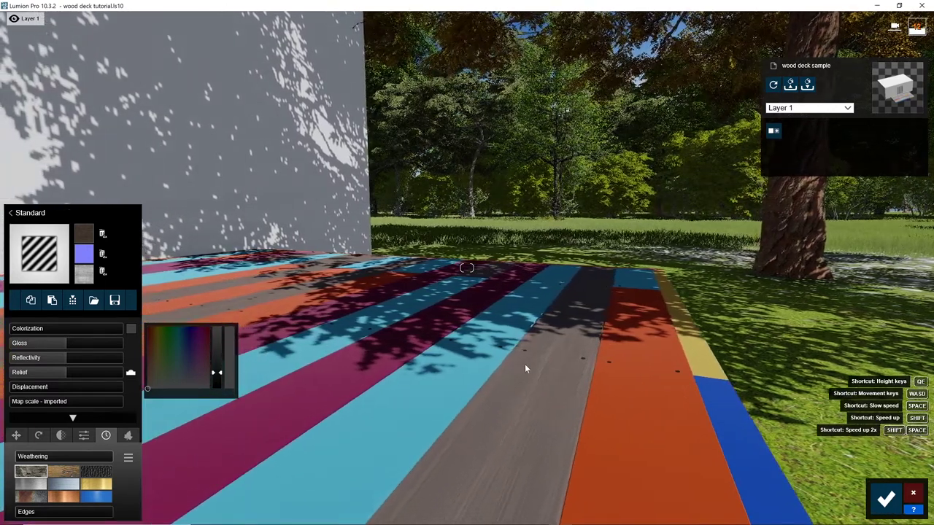
left_click_drag(64, 347, 58, 351)
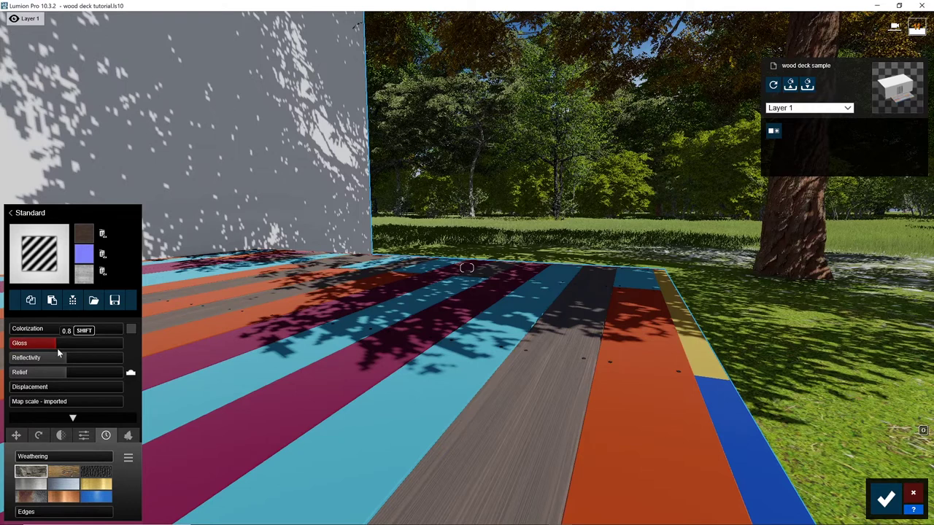
left_click_drag(52, 354, 70, 365)
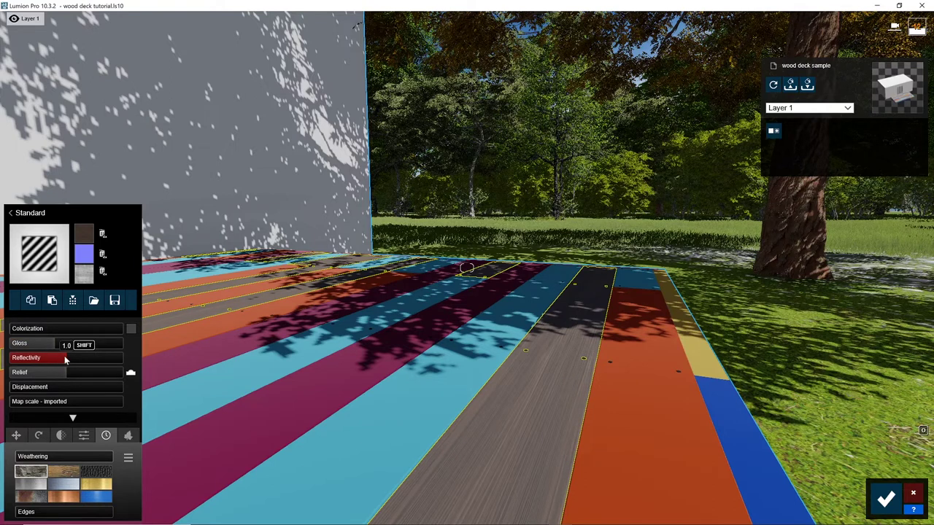
mouse_move(64, 361)
left_mouse_down()
mouse_move(46, 359)
mouse_move(54, 360)
left_mouse_up()
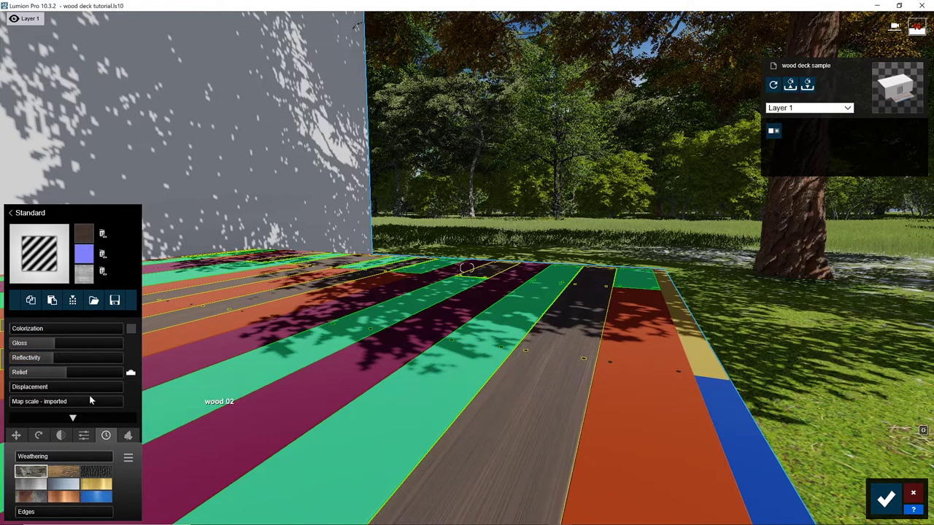
Reduce the wood 01 Relief to a low value and keep Displacement at 0.0.
left_click_drag(64, 376, 2, 374)
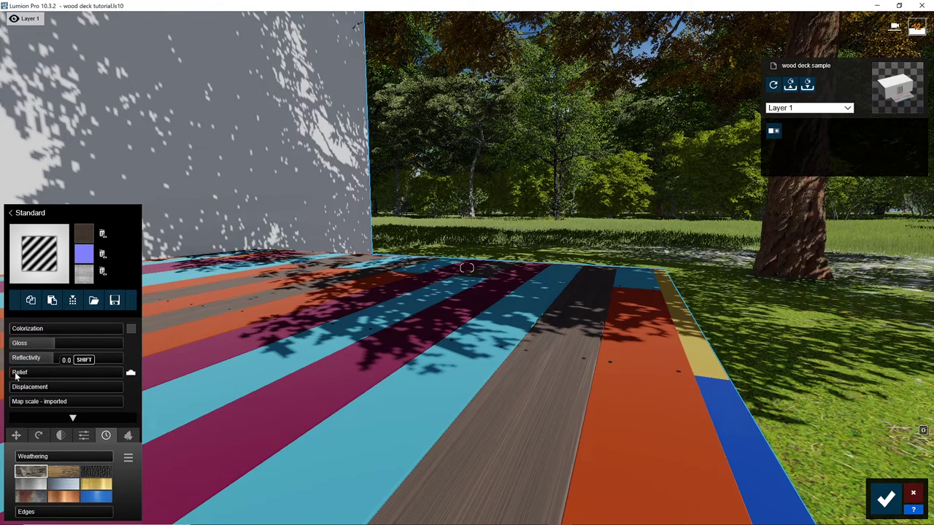
left_click_drag(12, 373, 8, 374)
left_click_drag(65, 377, 24, 380)
left_click_drag(23, 379, 15, 392)
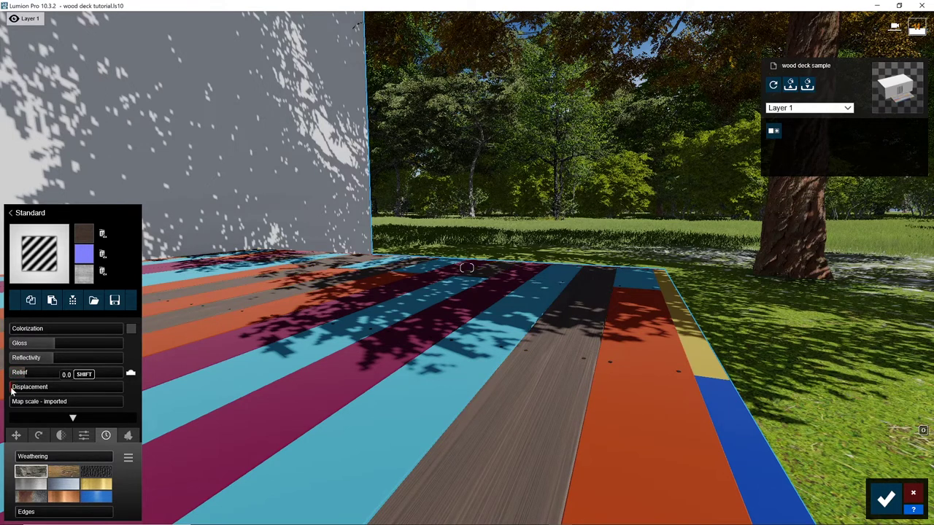
Give the wood 01 texture a custom map scale just under 1.5 and rotate its Heading so the grain runs along the boards.
left_click(22, 404)
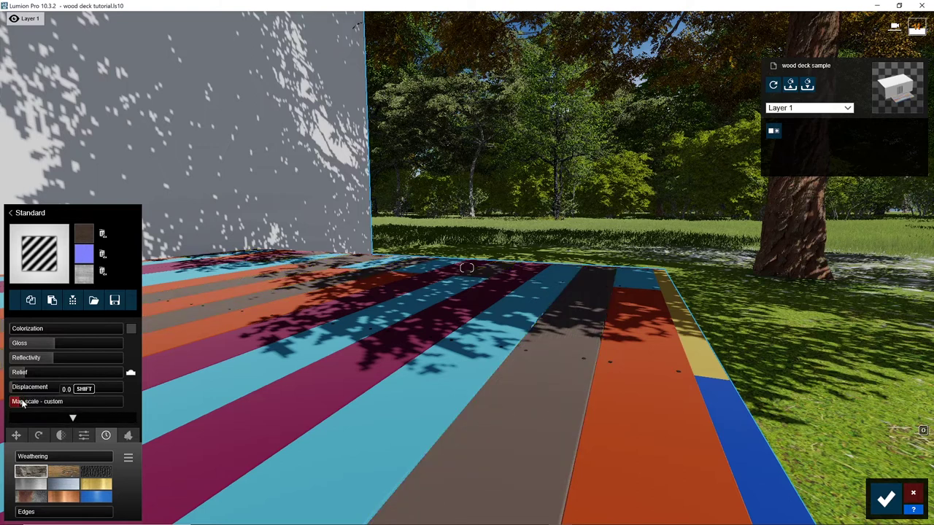
left_click_drag(27, 406, 29, 406)
left_click_drag(30, 405, 37, 402)
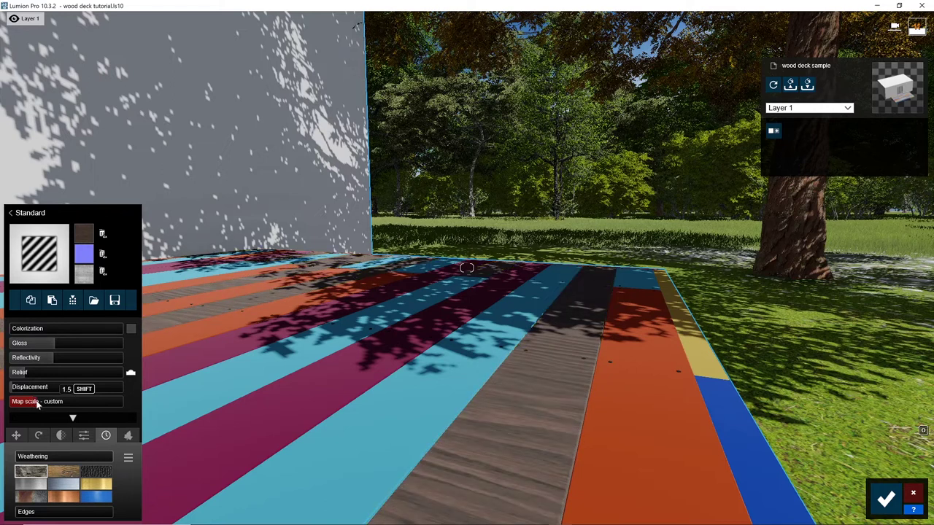
left_click_drag(35, 402, 34, 401)
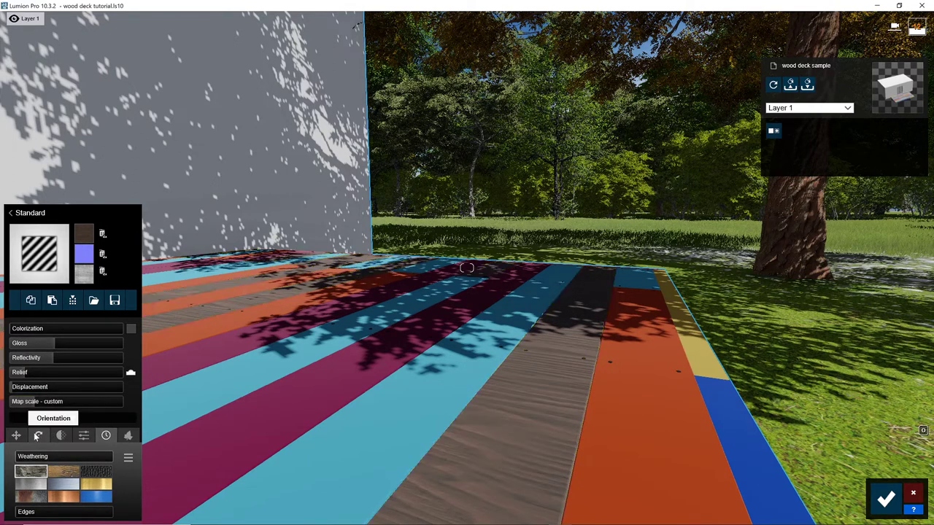
left_click(38, 436)
left_click_drag(26, 459, 41, 459)
Fine-tune the wood 01 Relief to about 0.2 and shift the texture slightly with the X and Z offsets.
key("w")
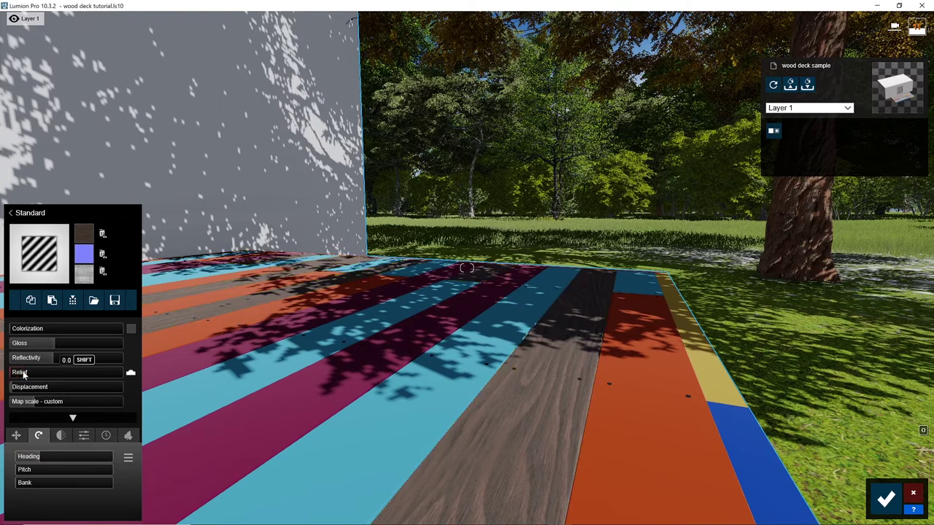
left_click_drag(38, 375, 276, 446)
key("s")
left_click_drag(42, 378, 14, 378)
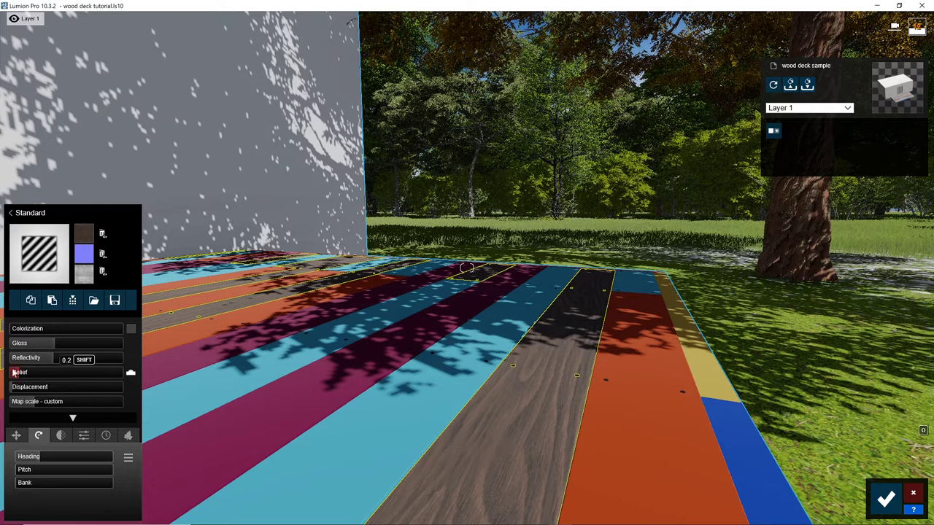
left_click_drag(20, 374, 20, 376)
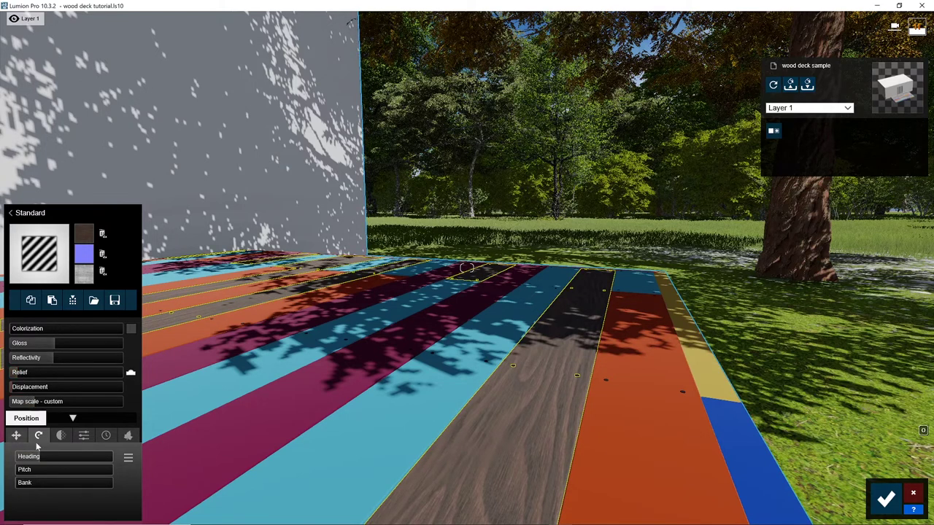
left_click(16, 436)
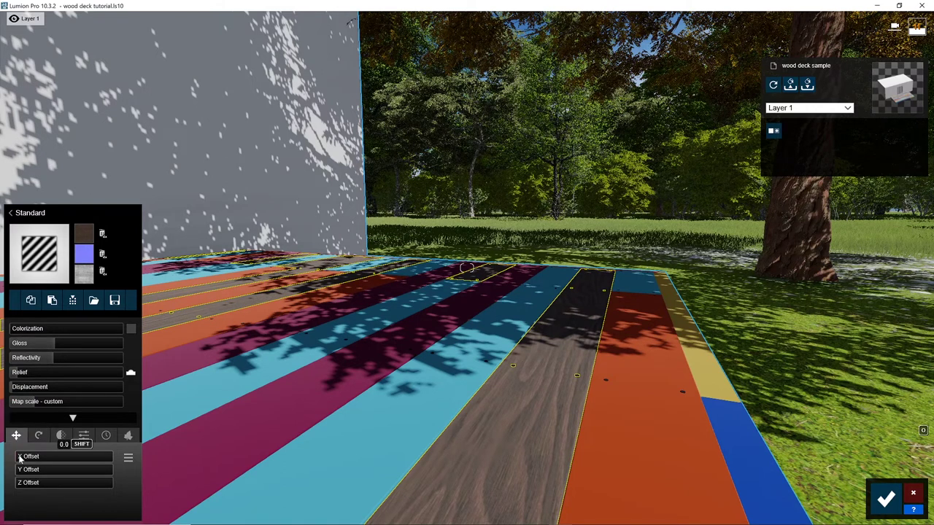
left_click_drag(20, 457, 37, 484)
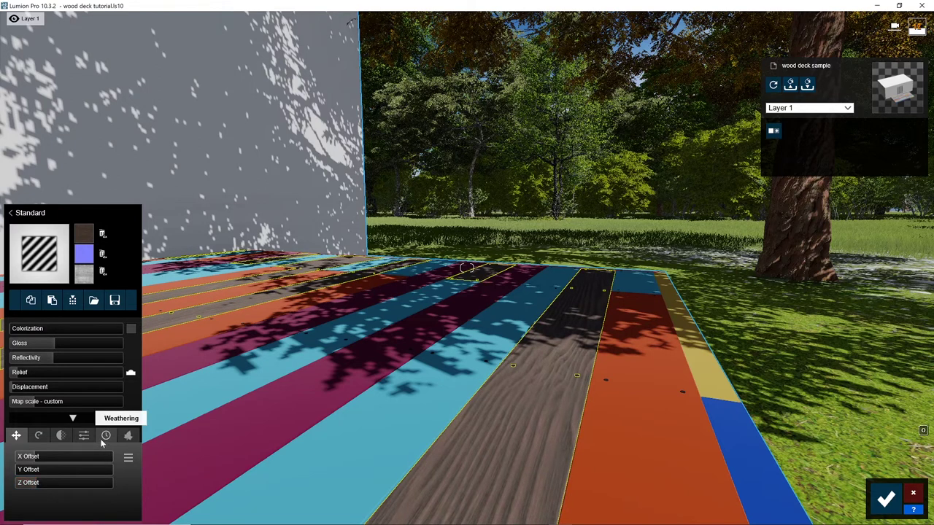
Apply Wood-type Weathering of 0.1 to the wood 01 boards and soften their Edges by about 0.1.
left_click(105, 436)
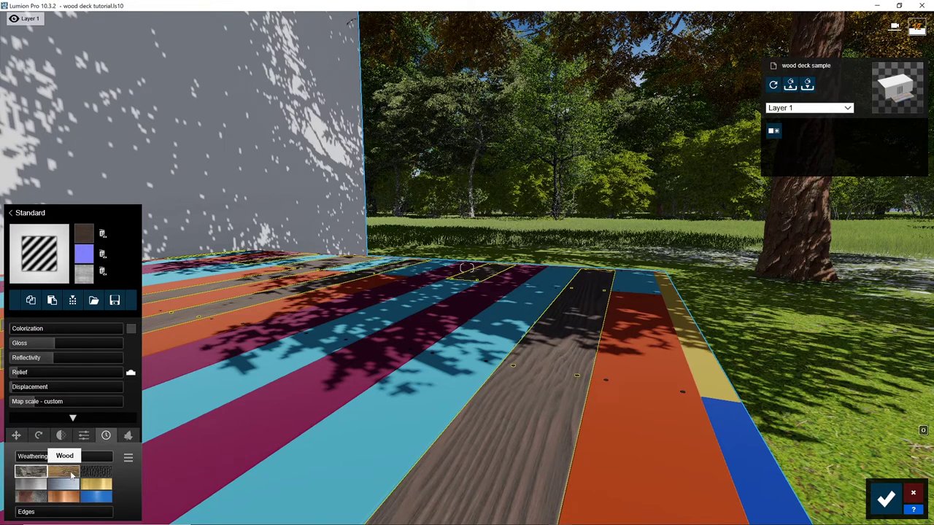
left_click(71, 475)
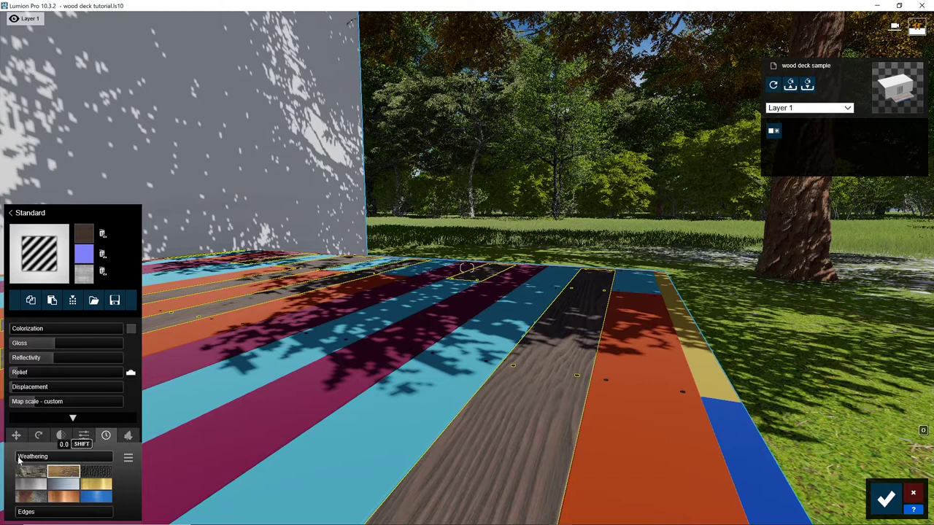
left_click_drag(28, 460, 31, 461)
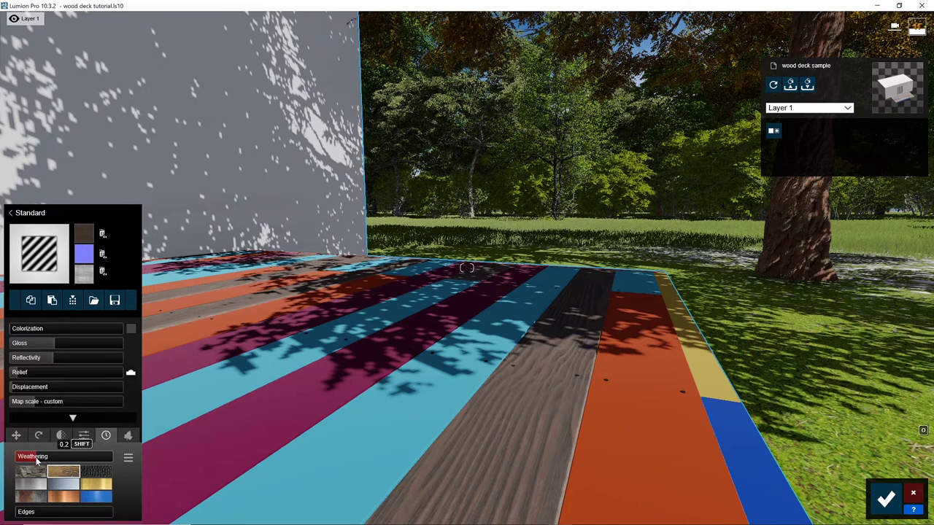
mouse_move(57, 460)
left_mouse_down()
mouse_move(103, 469)
mouse_move(50, 457)
left_mouse_up()
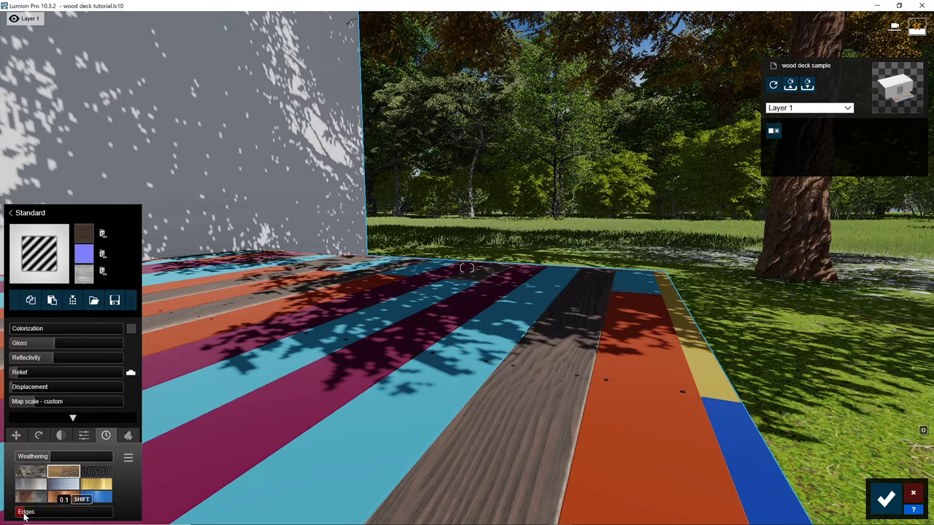
right_click_drag(511, 375, 351, 377)
left_click(31, 471)
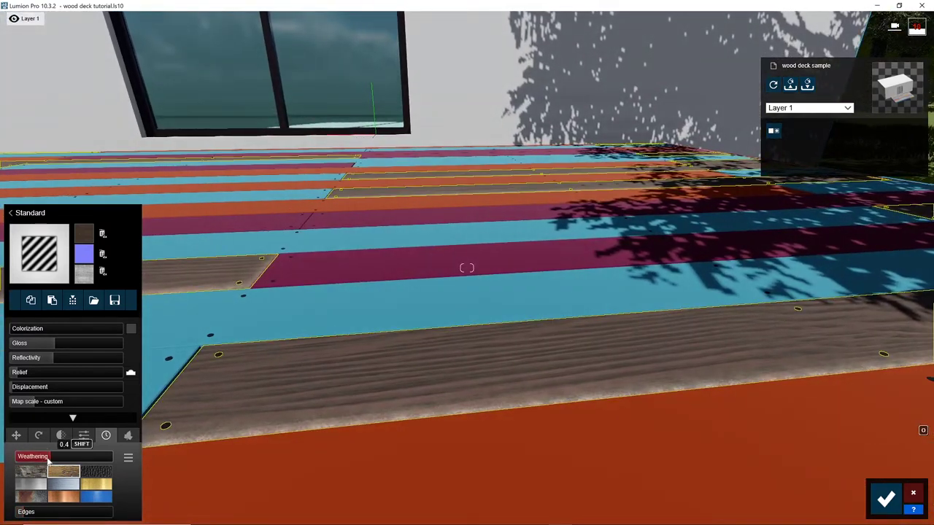
left_click_drag(20, 471, 30, 473)
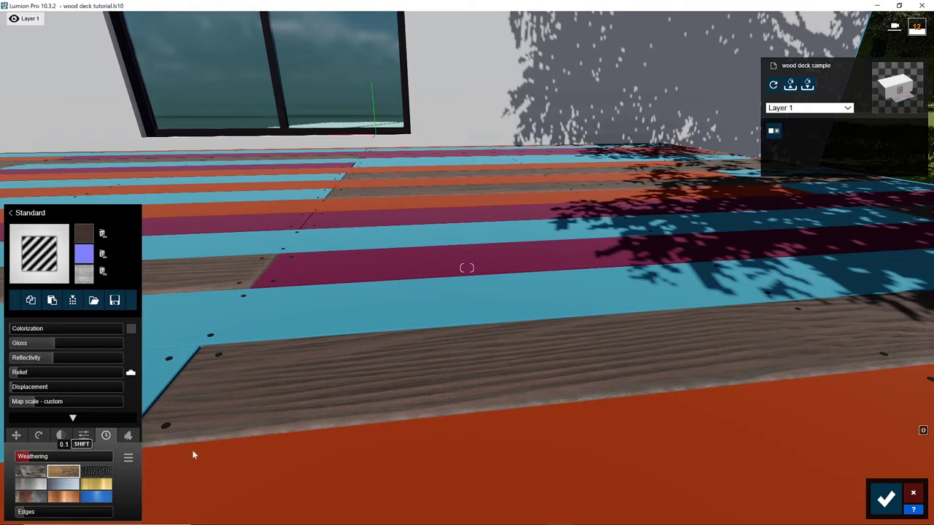
Check the weathered wood 01 boards from the deck corner and save the material changes.
right_click_drag(548, 409, 766, 409)
key("a")
right_click_drag(467, 268, 493, 268)
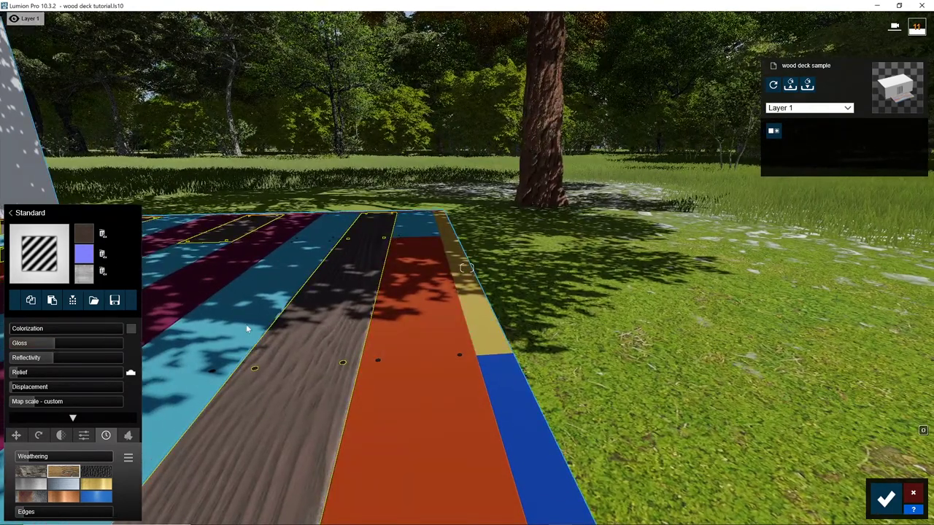
right_click_drag(647, 294, 430, 293)
key("d")
key("a")
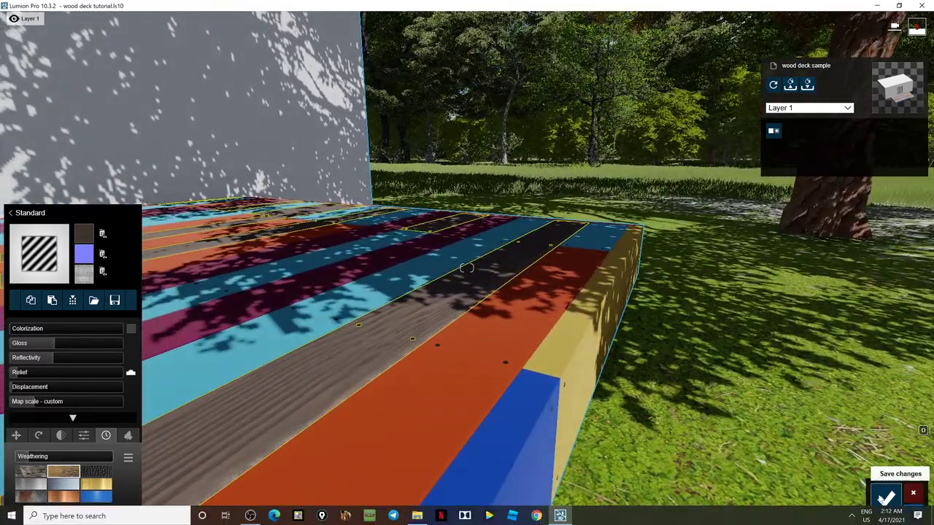
left_click(885, 500)
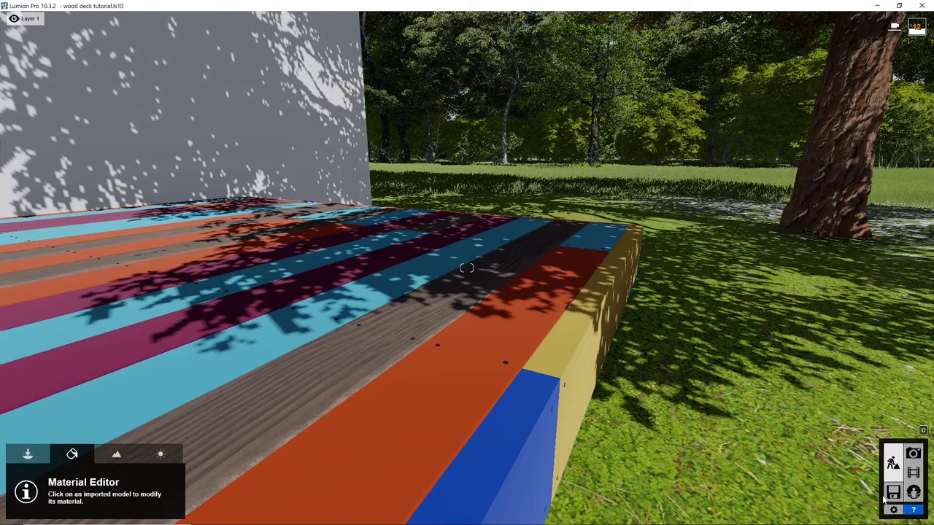
Switch to Photo mode, select Photo 1 and update its preview to examine the wood 01 boards.
left_click(913, 454)
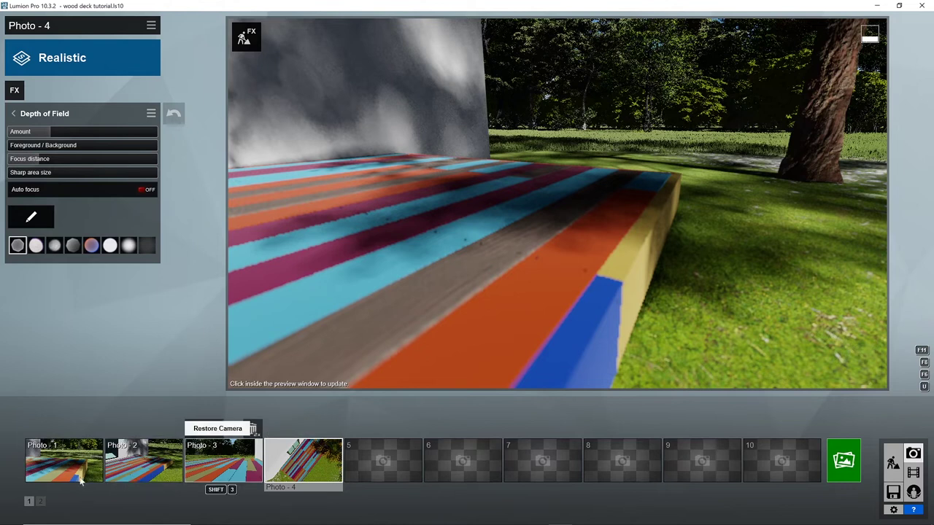
mouse_move(36, 477)
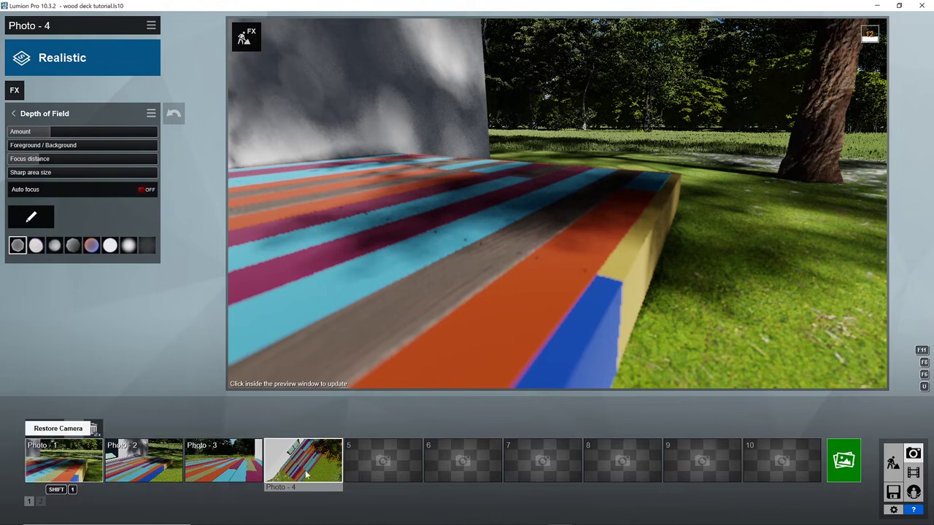
left_click(64, 463)
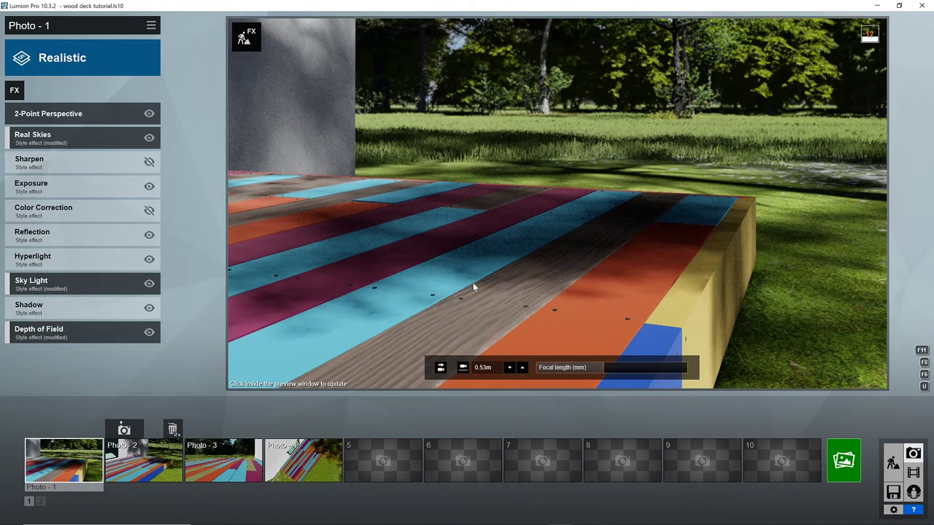
left_click(520, 291)
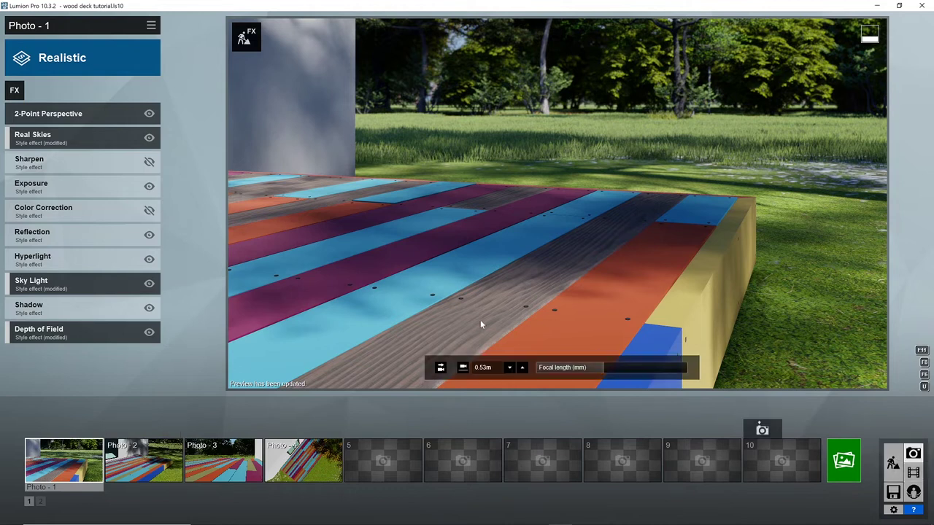
Return to Build mode and slightly raise the Gloss and Reflectivity of the wood 01 boards.
left_click(893, 467)
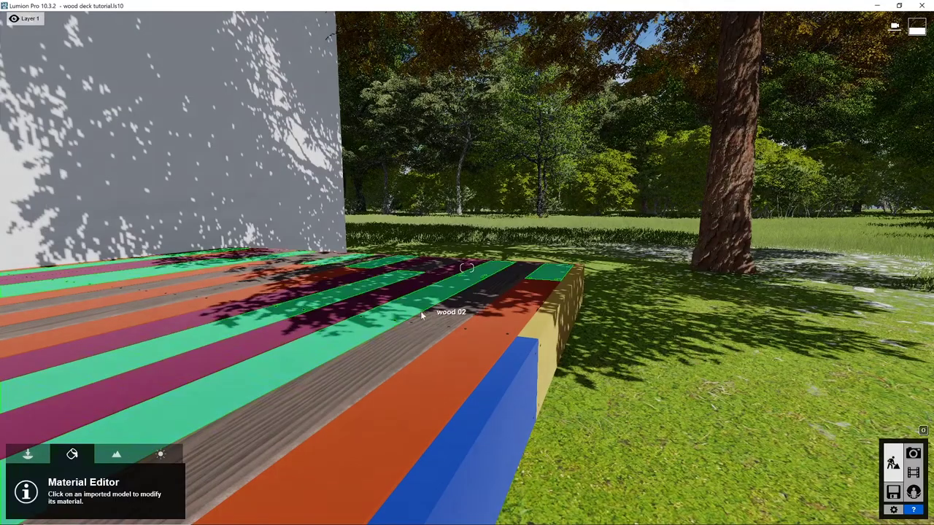
left_click(365, 370)
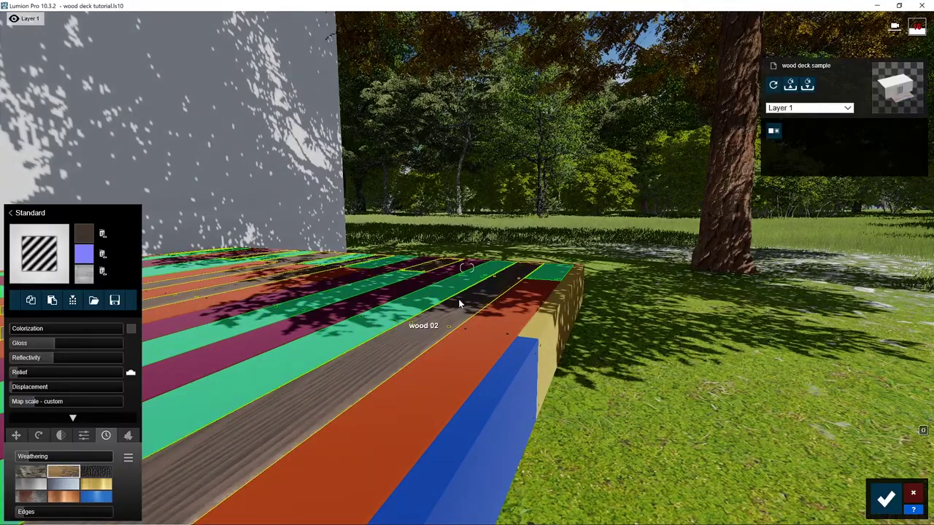
left_click_drag(53, 349, 72, 346)
left_click_drag(132, 348, 52, 353)
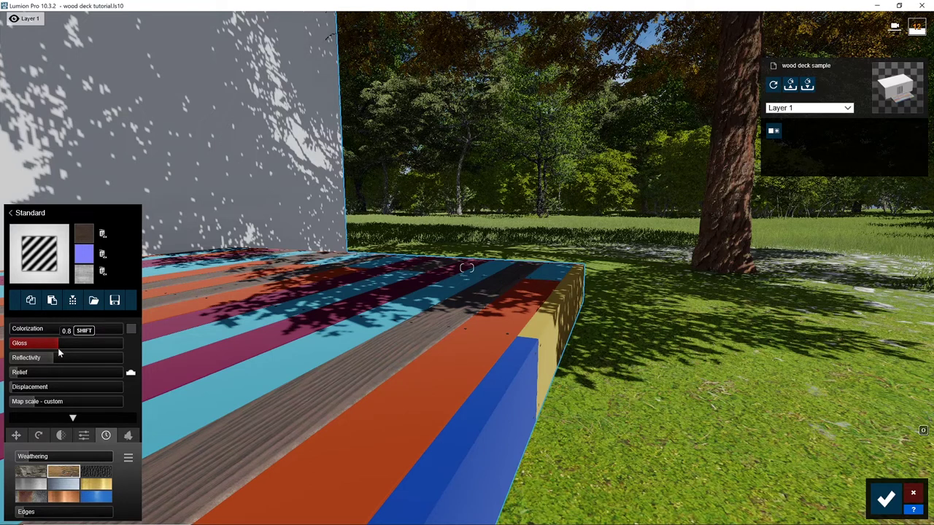
left_click_drag(59, 348, 61, 349)
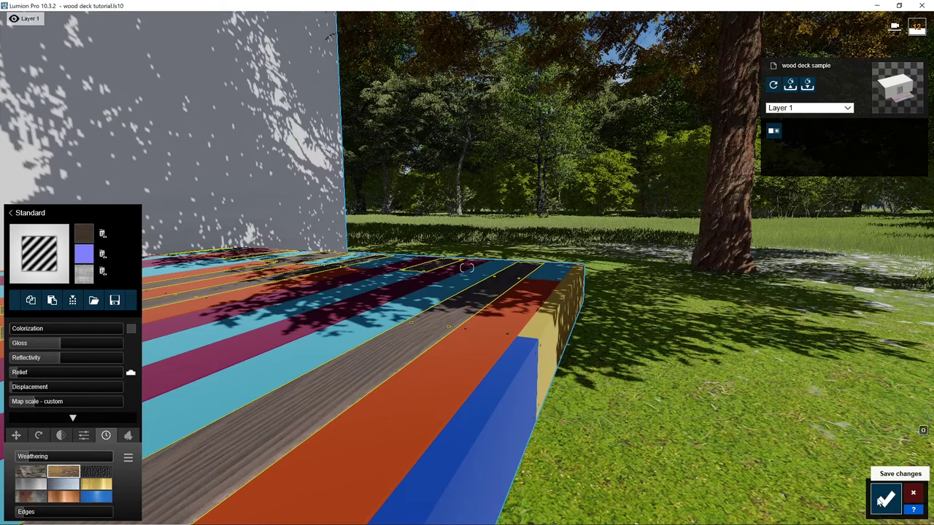
Save the material changes, then update Photo 1 in Photo mode with a slightly closer camera view of the deck corner.
left_click(885, 501)
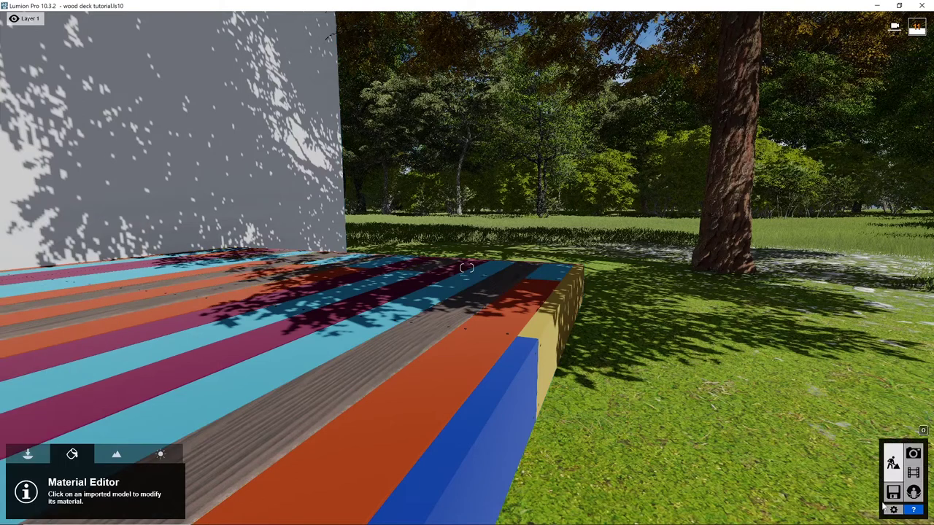
left_click(913, 454)
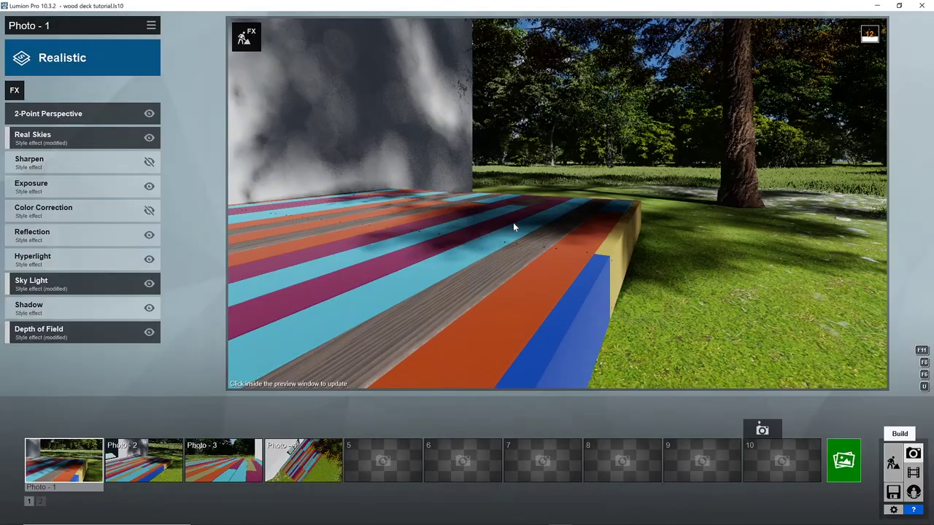
left_click(546, 265)
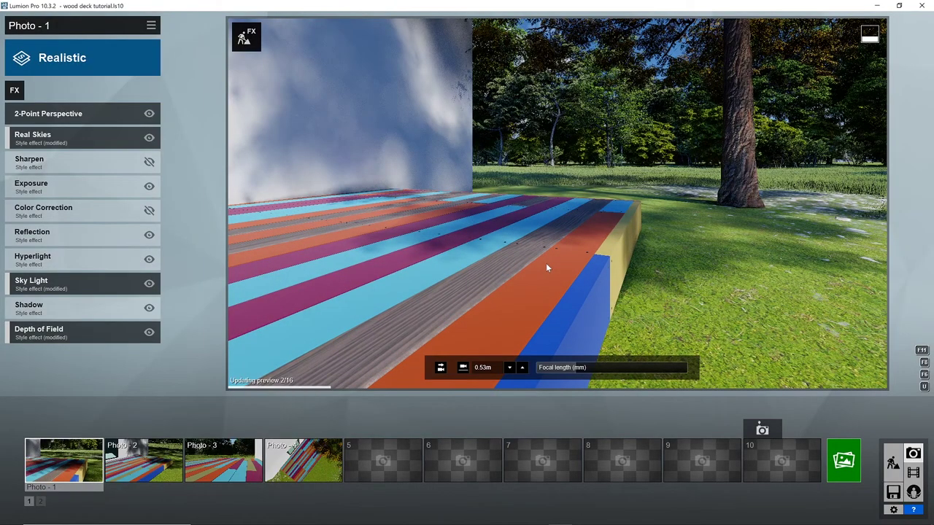
key("w")
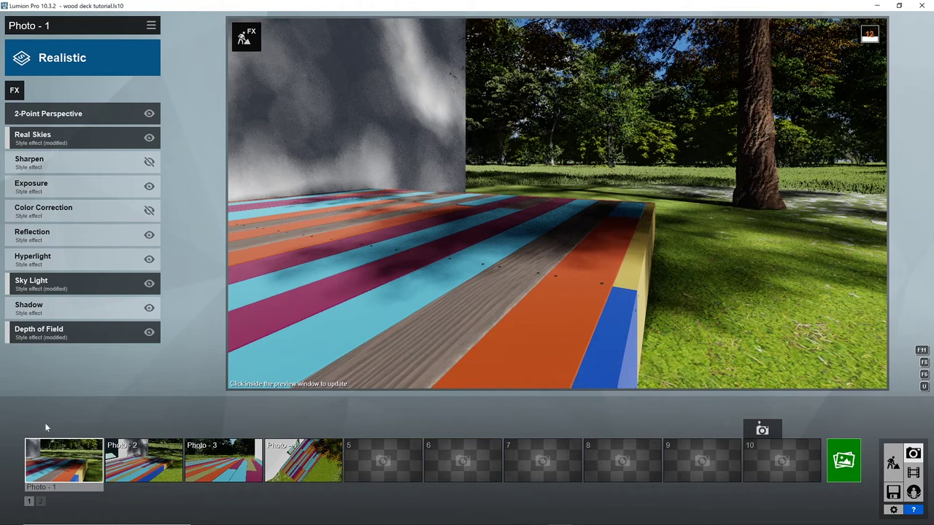
mouse_move(67, 474)
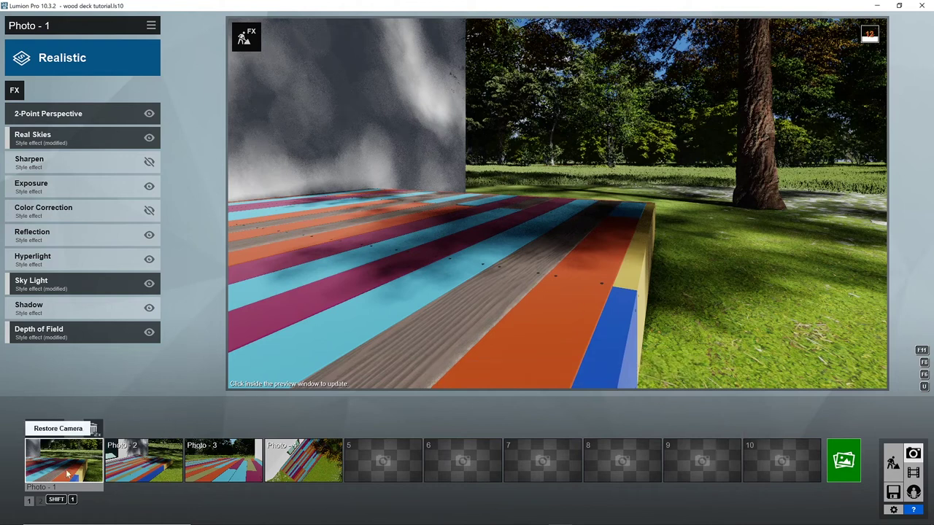
left_click(58, 430)
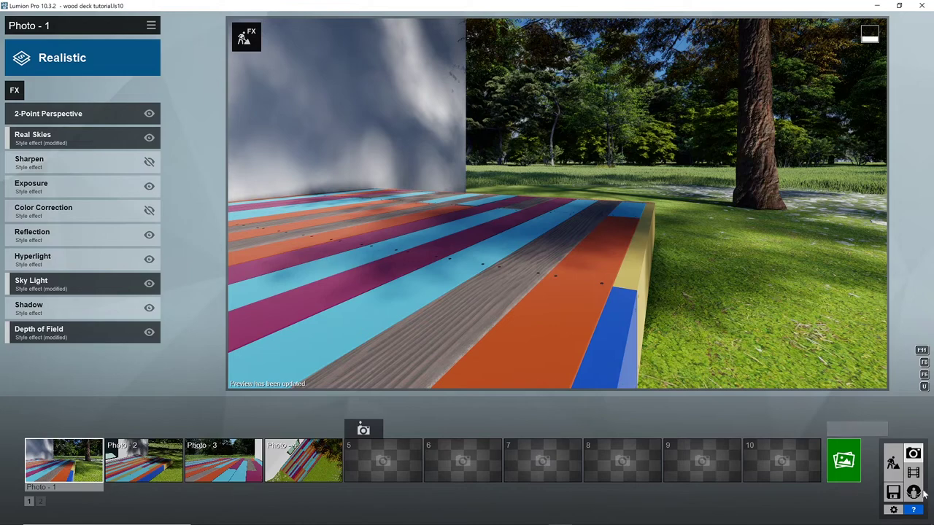
Return to Build mode, copy the wood 01 material and paste it onto the wood 02 boards as a Standard material.
left_click(893, 467)
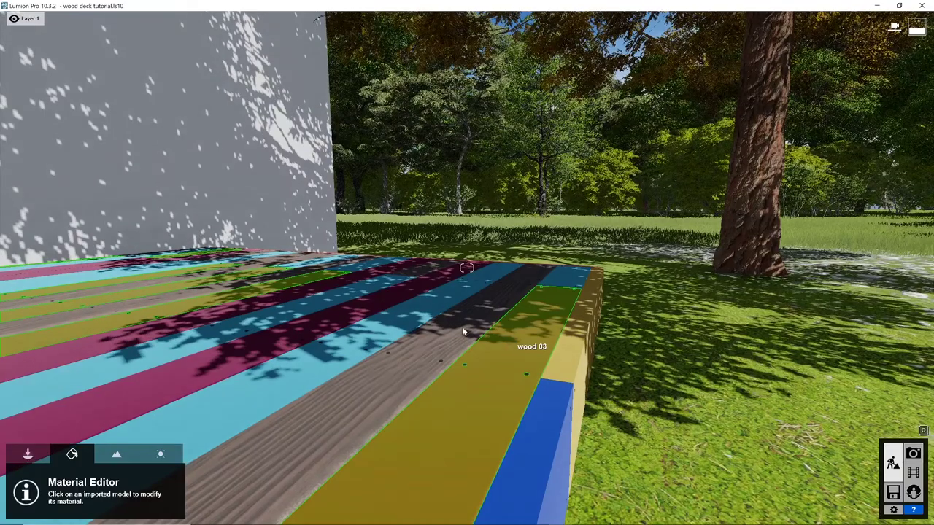
left_click(496, 299)
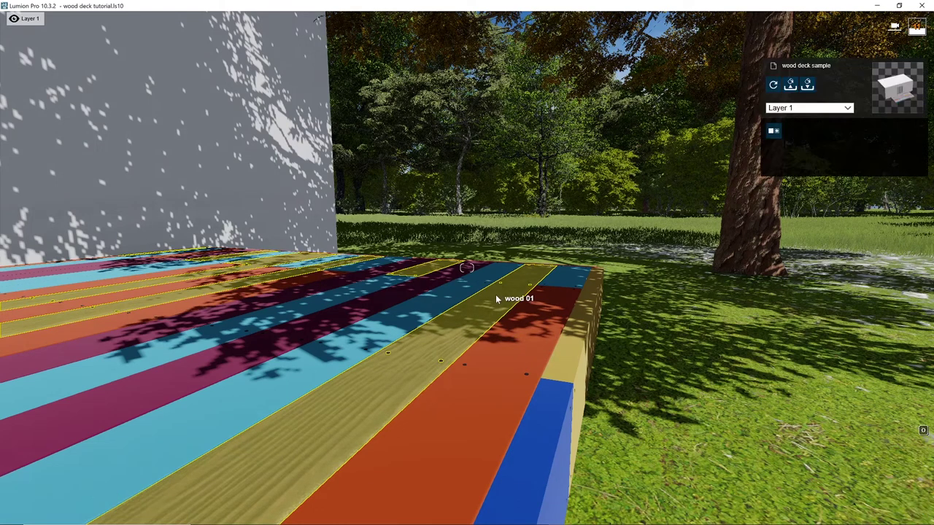
left_click(52, 302)
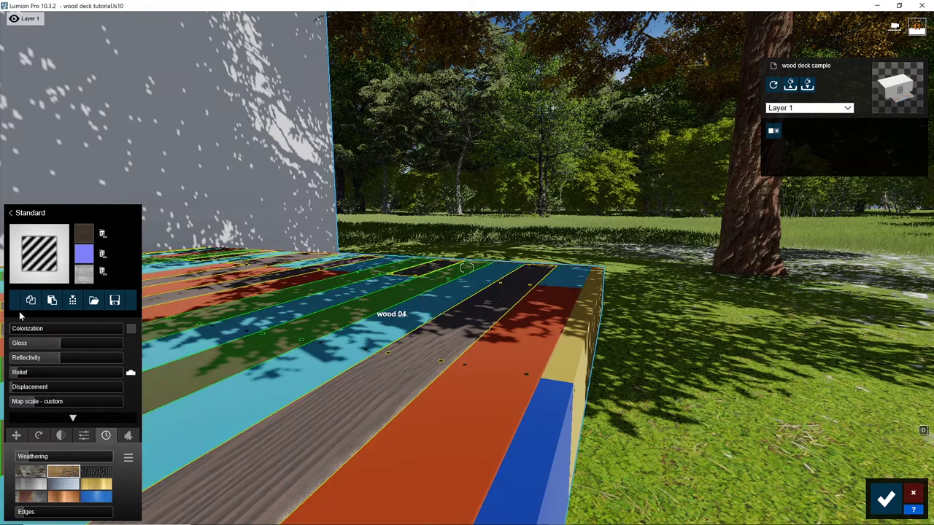
left_click(409, 324)
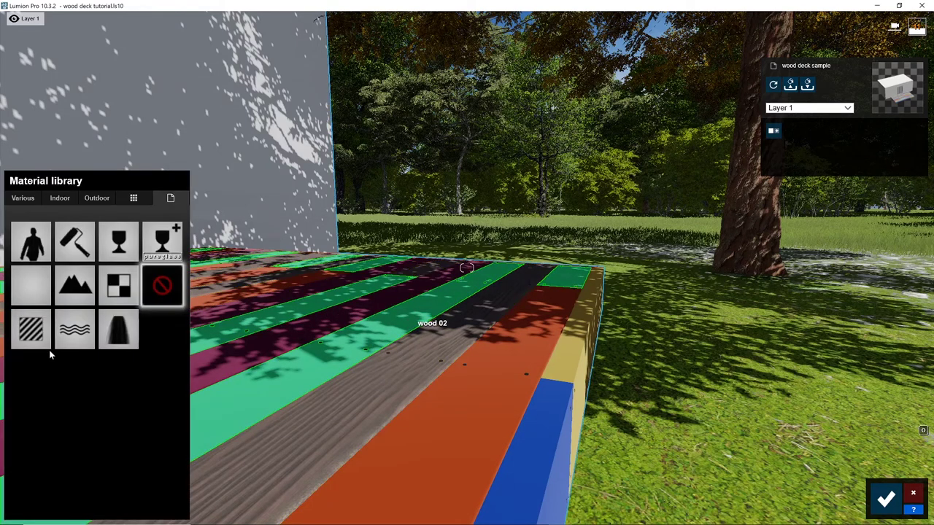
left_click(29, 330)
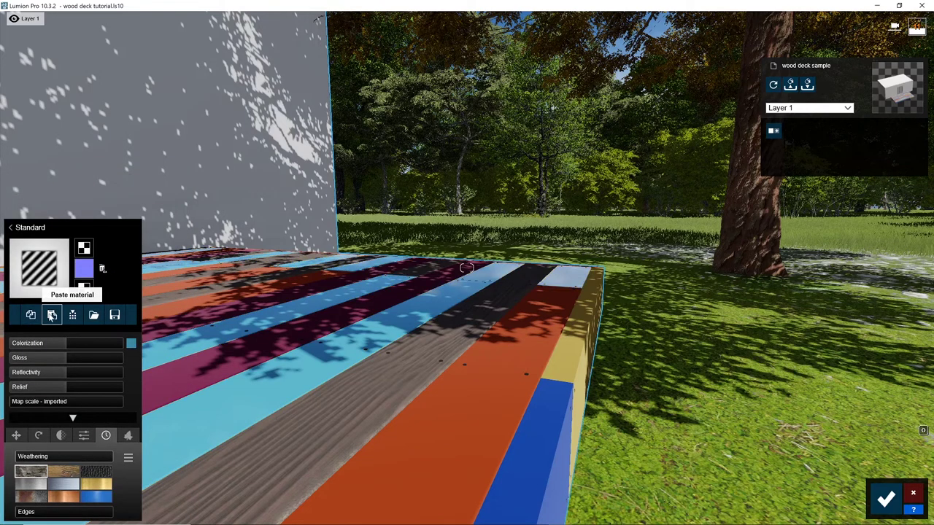
left_click(52, 315)
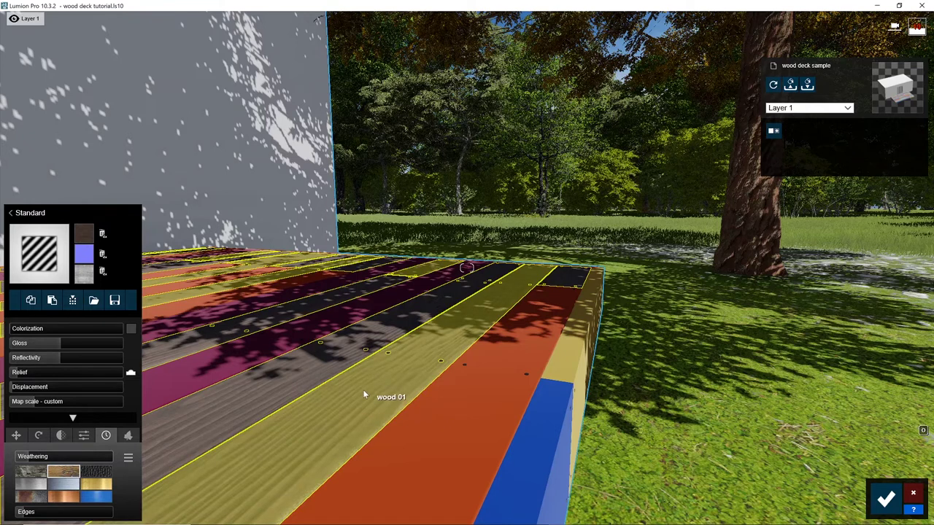
Adjust the Colorization of the wood 02 boards slightly and shift their texture with larger X and Z Offsets.
left_click(240, 375)
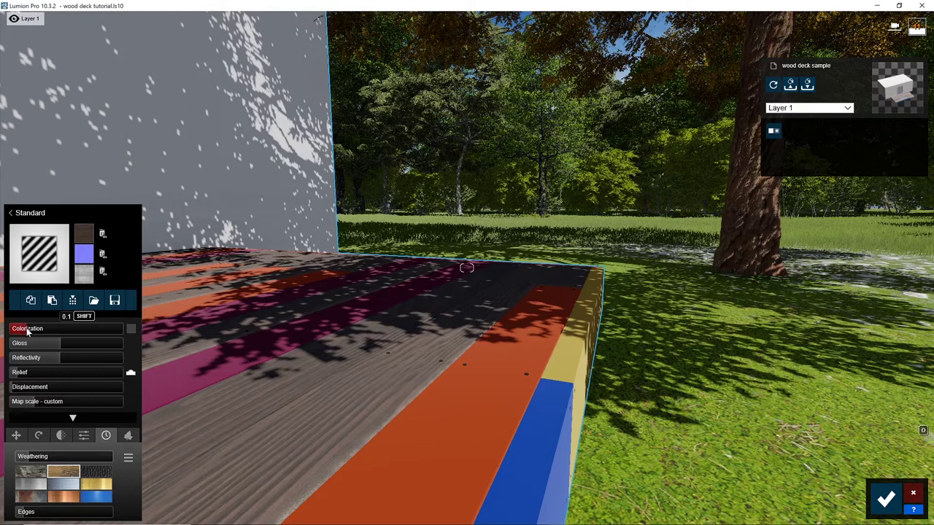
left_click_drag(28, 332, 37, 332)
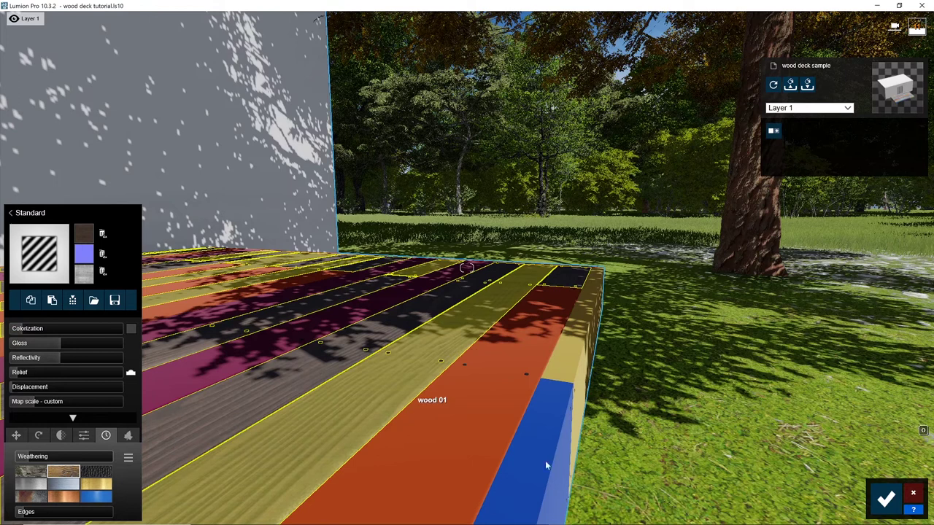
left_click(16, 435)
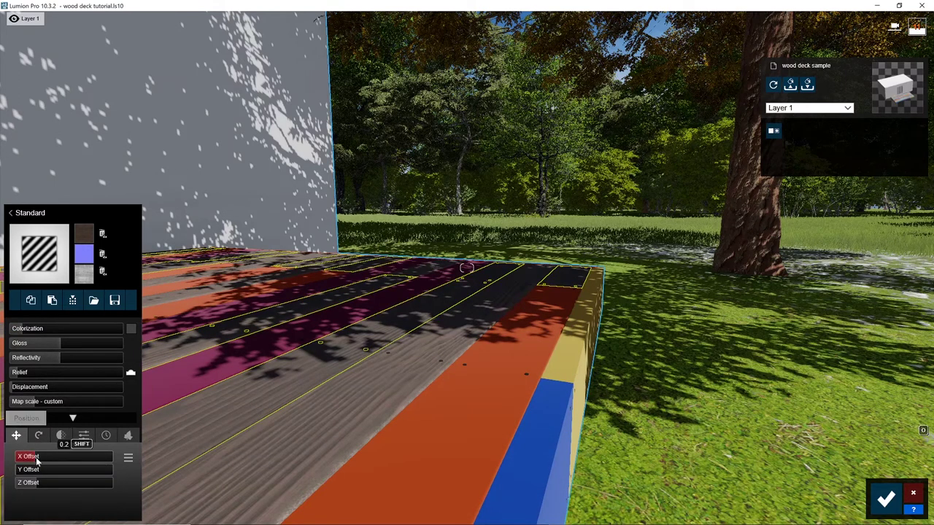
left_click_drag(33, 459, 59, 465)
left_click(79, 482)
left_click_drag(100, 480, 68, 486)
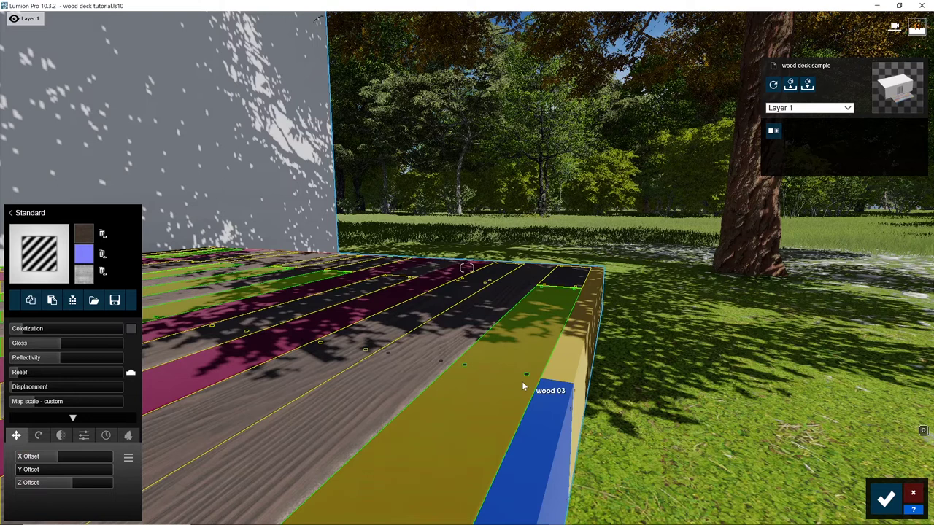
Paste the copied wood material onto the wood 03 boards, with Colorization at about 0.2 and a slightly changed X Offset.
left_click(521, 381)
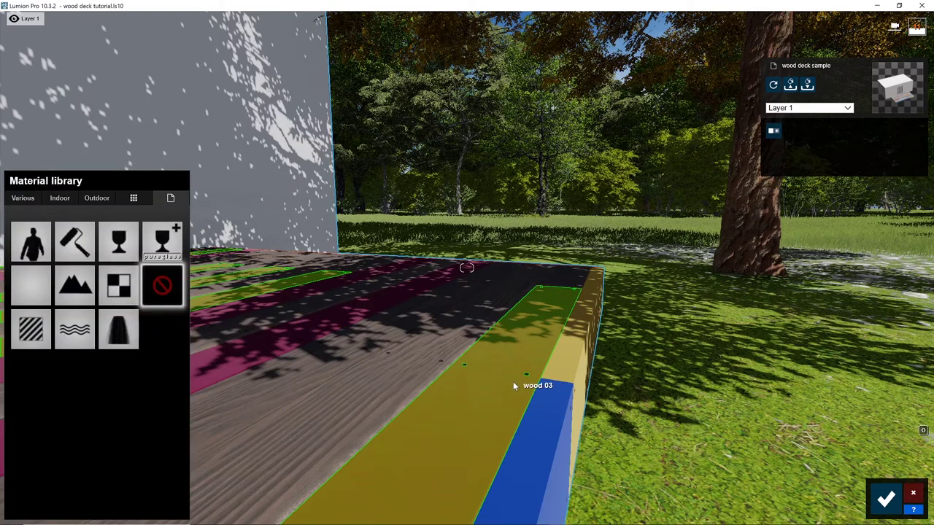
left_click(30, 346)
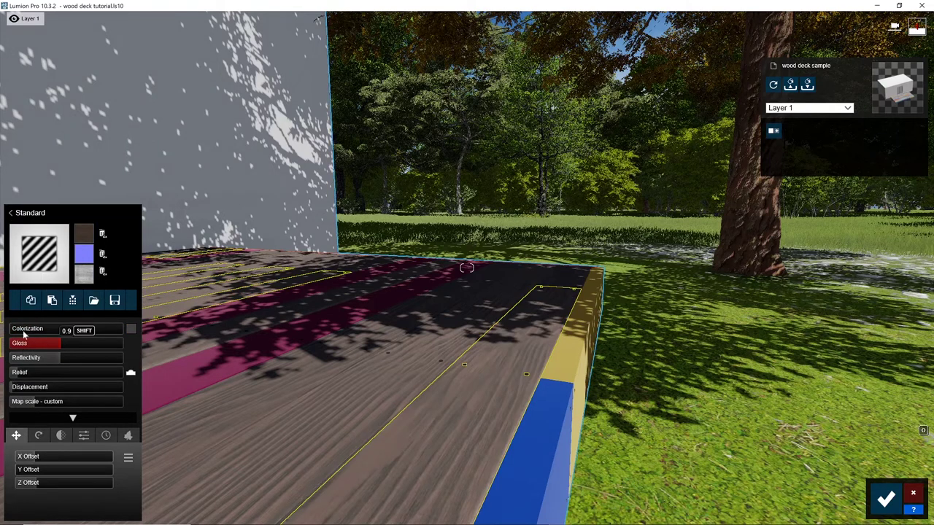
mouse_move(31, 331)
left_mouse_down()
mouse_move(46, 330)
mouse_move(35, 330)
left_mouse_up()
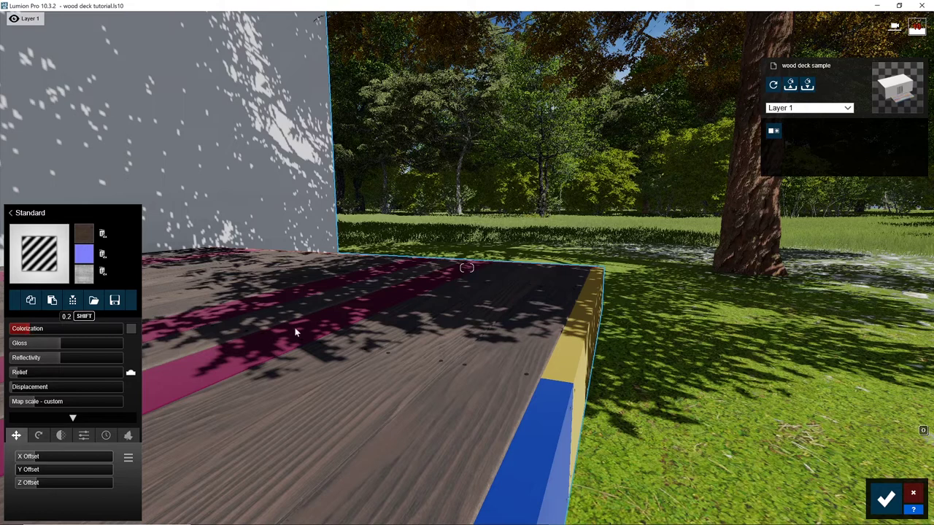
right_click_drag(437, 401, 295, 403)
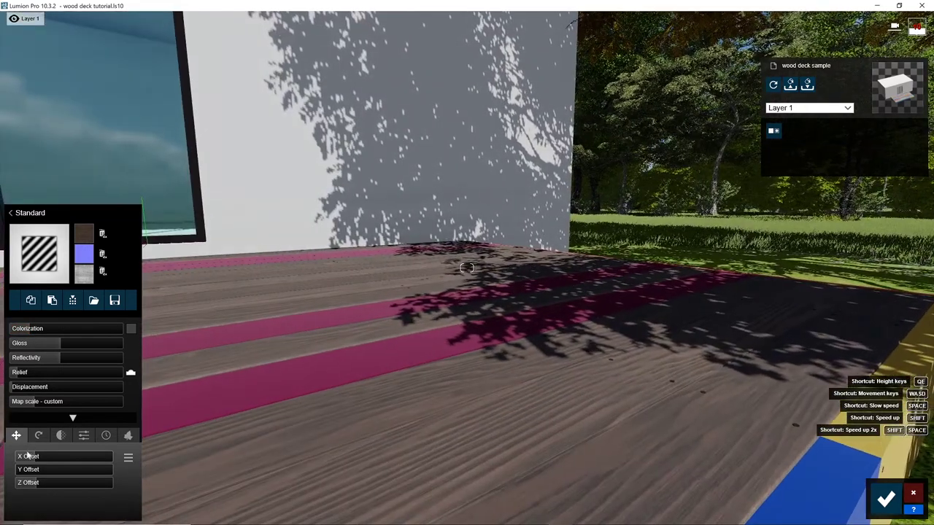
left_click_drag(29, 459, 25, 457)
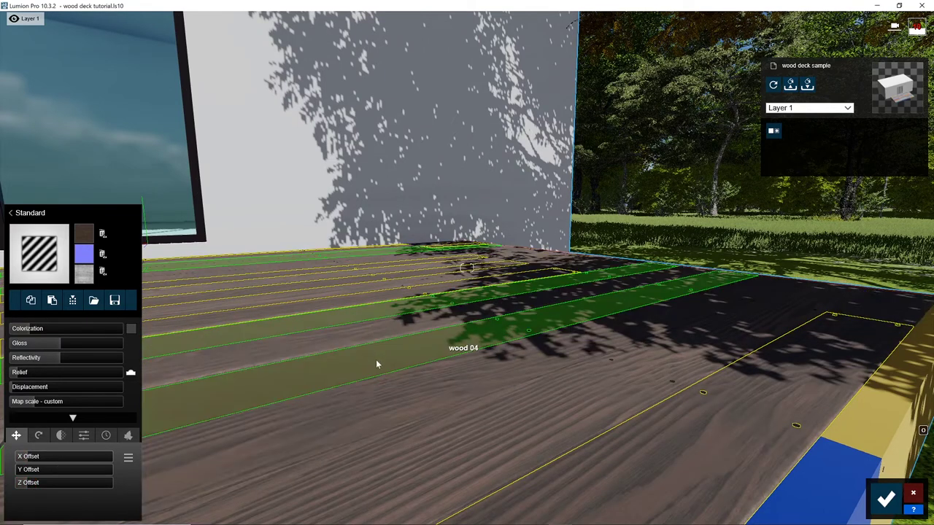
Paste the copied wood material onto the wood 04 boards and set their Colorization to about 0.3.
left_click(475, 344)
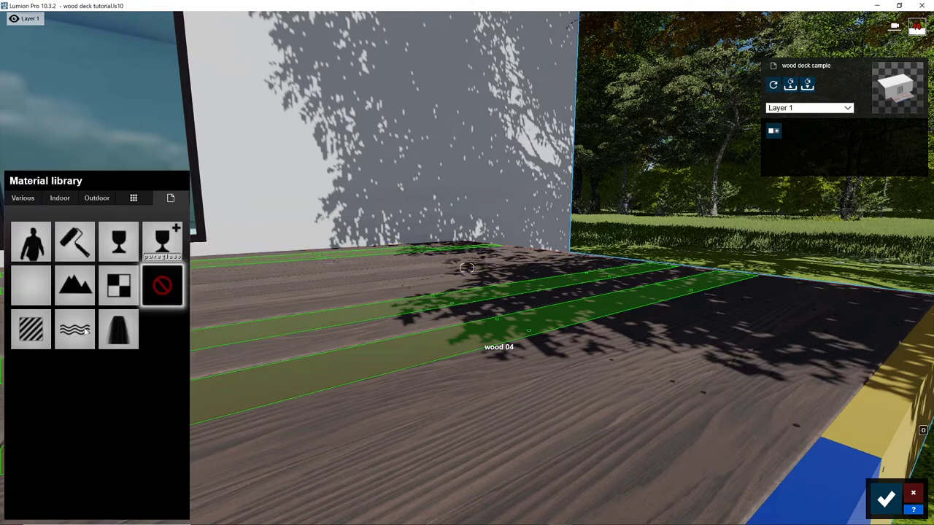
left_click(27, 333)
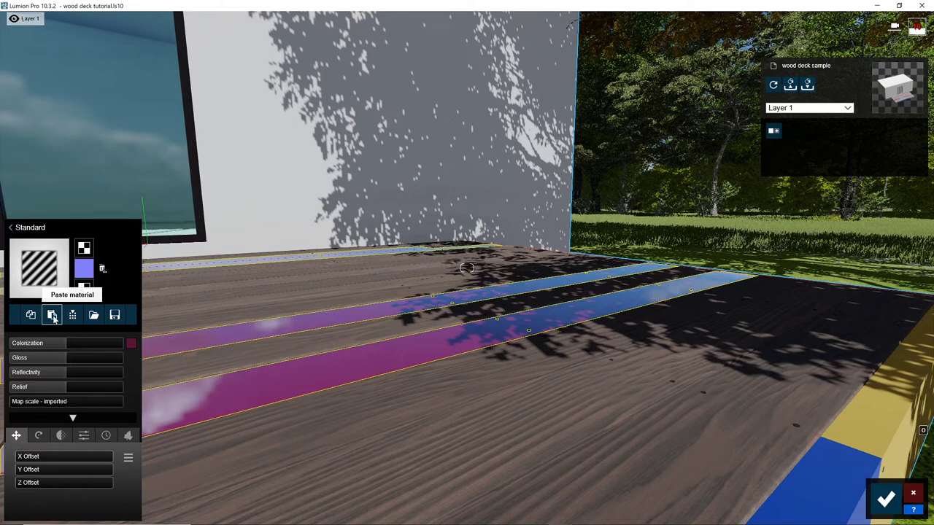
left_click(51, 315)
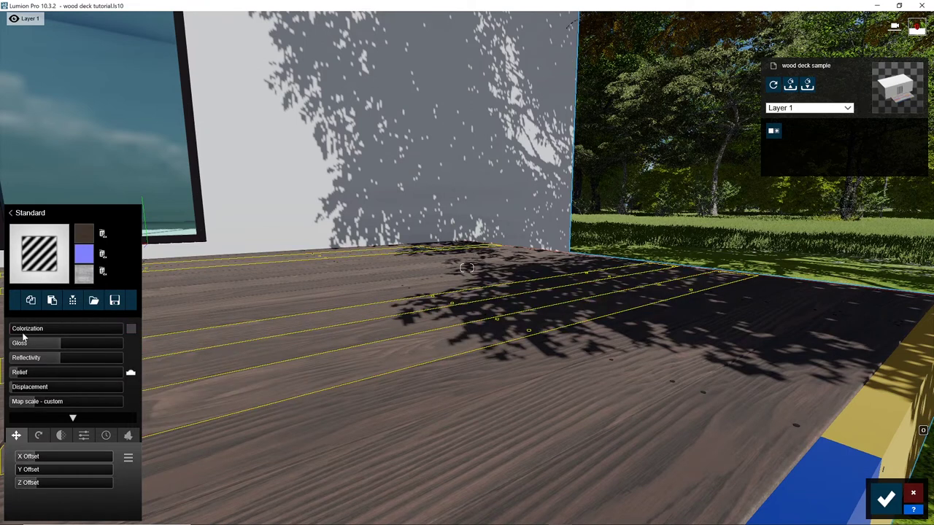
left_click_drag(32, 327, 41, 332)
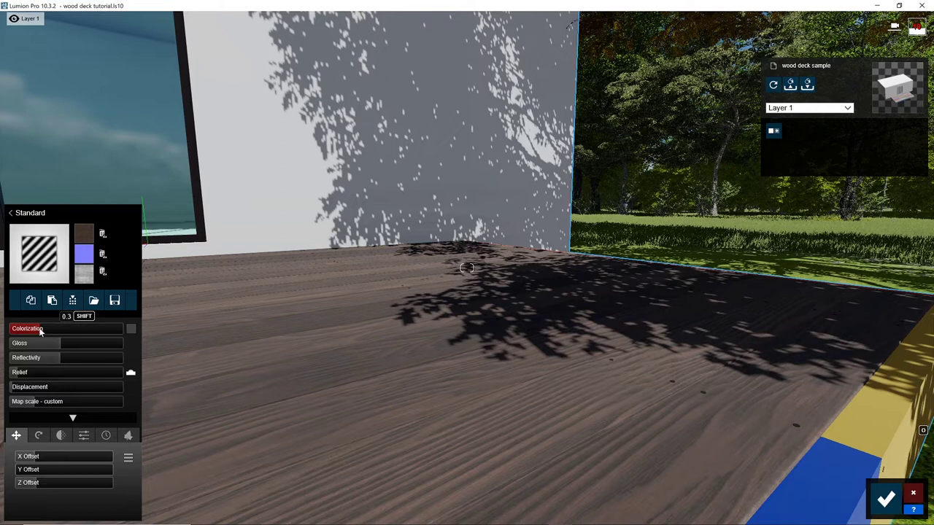
left_click_drag(46, 329, 43, 328)
Reduce the Colorization of the wood 04 boards to about 0.2 and set X Offset to 0.4 and Z Offset to 0.5.
right_click_drag(605, 345, 741, 321)
key("s")
key("w")
key("q")
key("a")
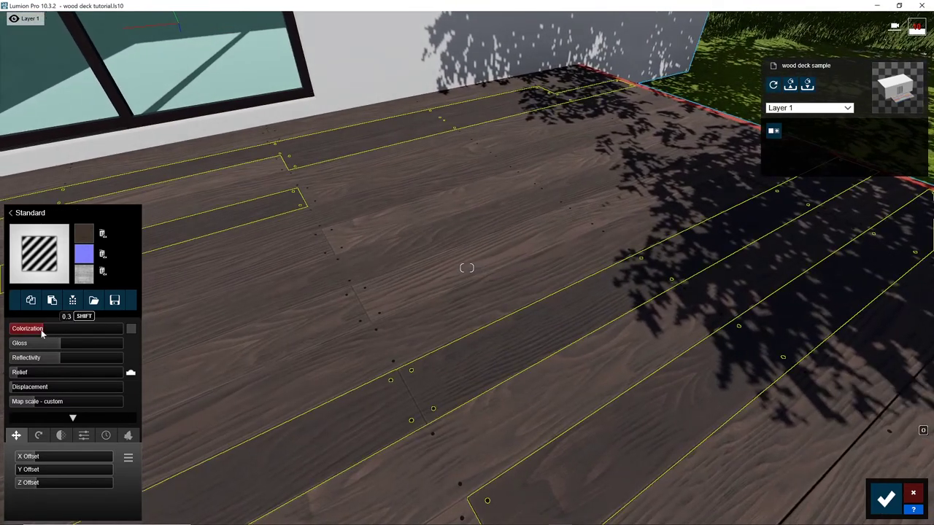
left_click_drag(38, 333, 31, 333)
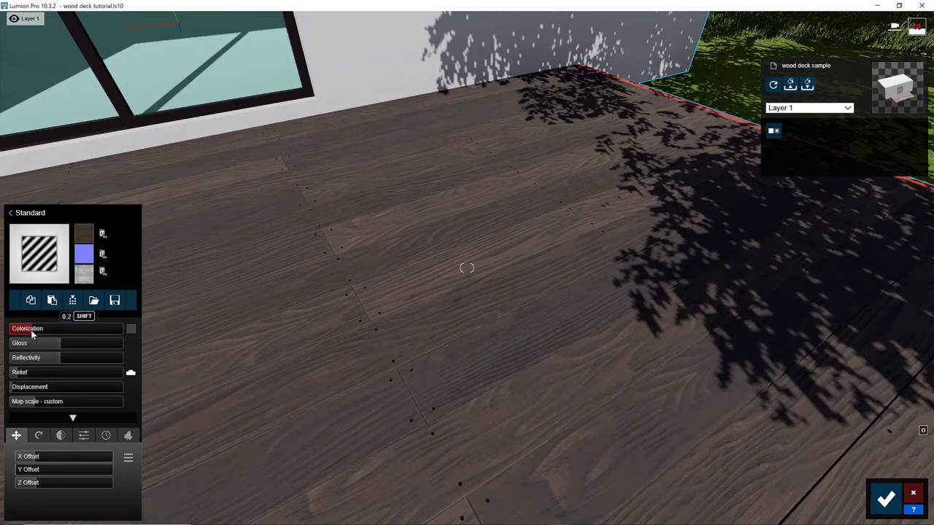
left_click_drag(35, 332, 36, 331)
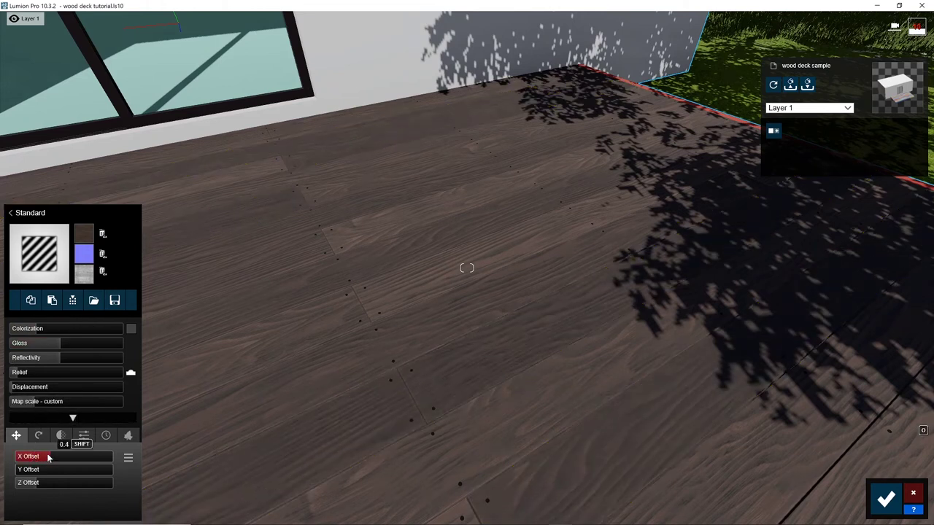
left_click_drag(58, 485, 65, 484)
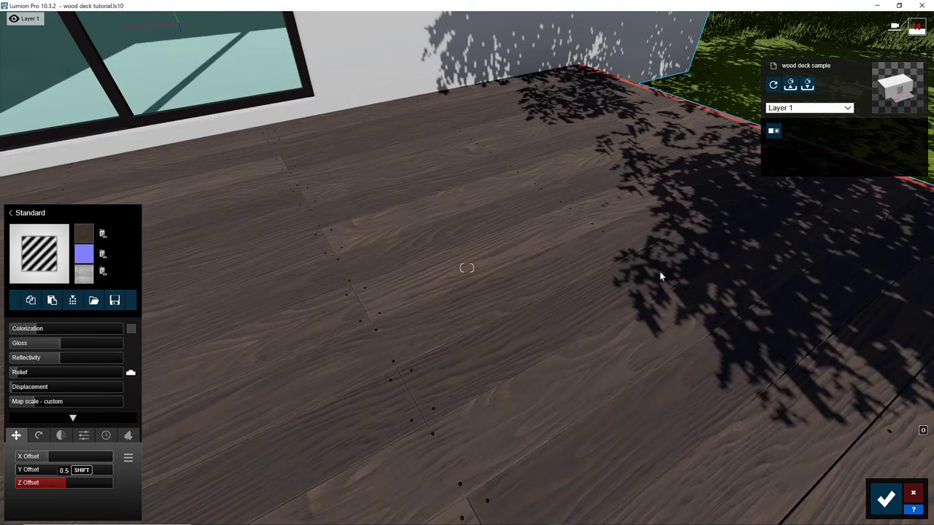
Check the finished boards across the deck and paste the copied wood material onto the wood 03 sidings as a Standard material.
right_click_drag(652, 280, 423, 280)
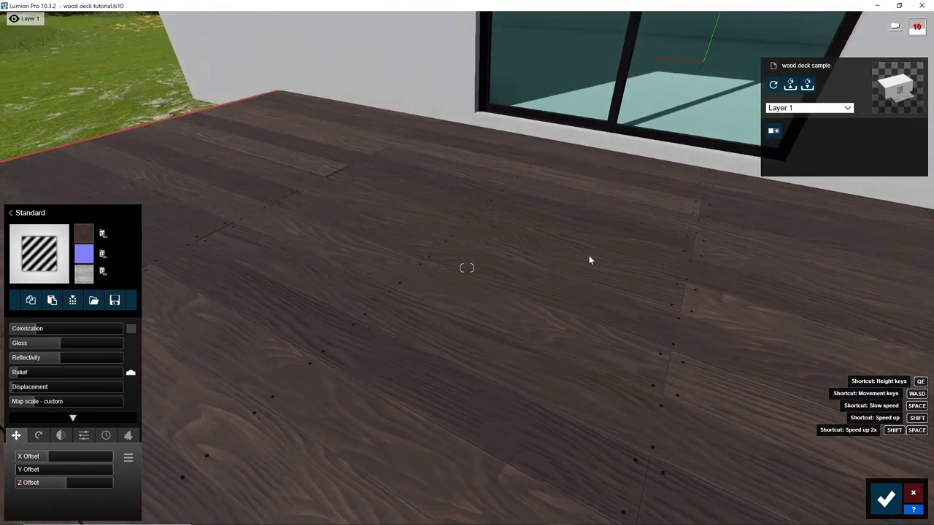
key("e")
key("w")
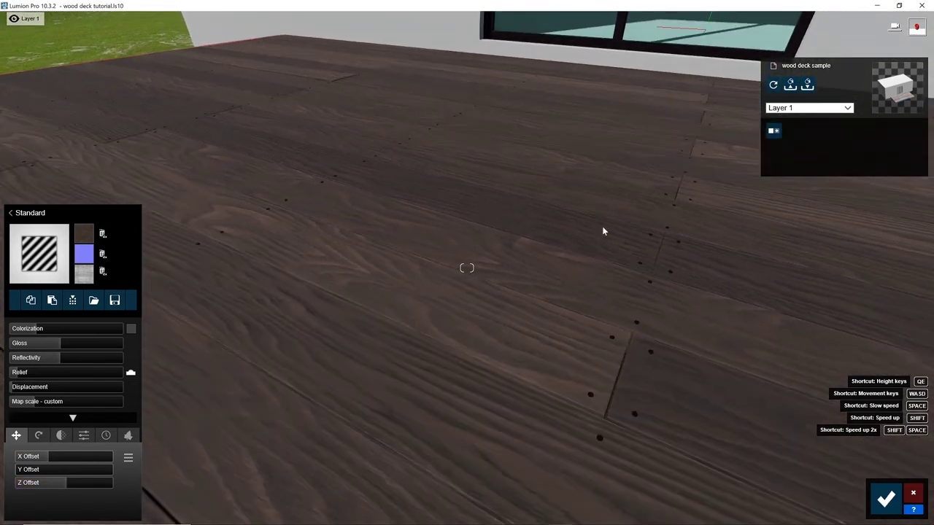
key("a")
key("a")
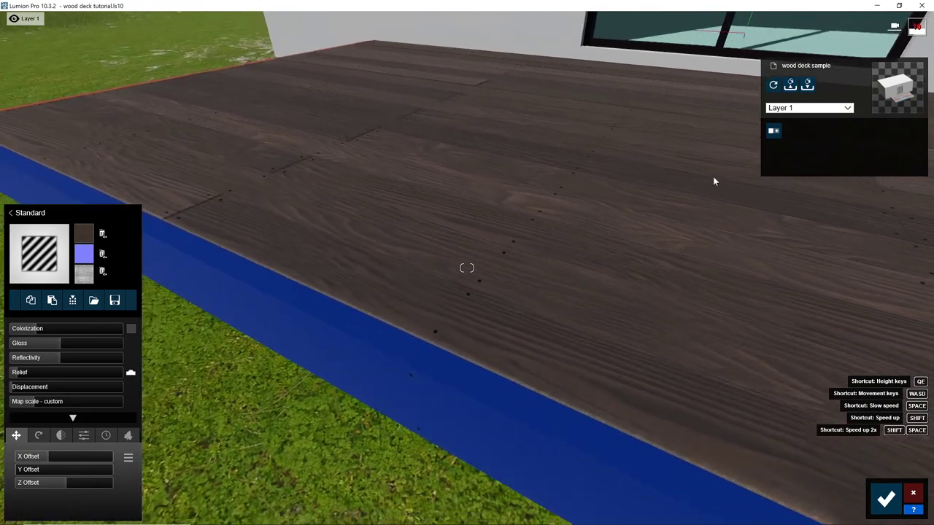
right_click_drag(603, 277, 737, 328)
key("s")
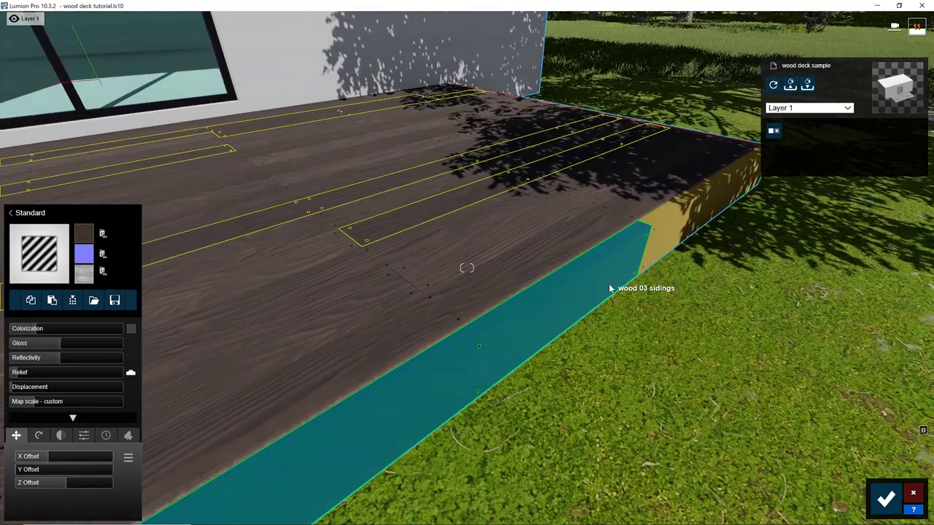
left_click(610, 288)
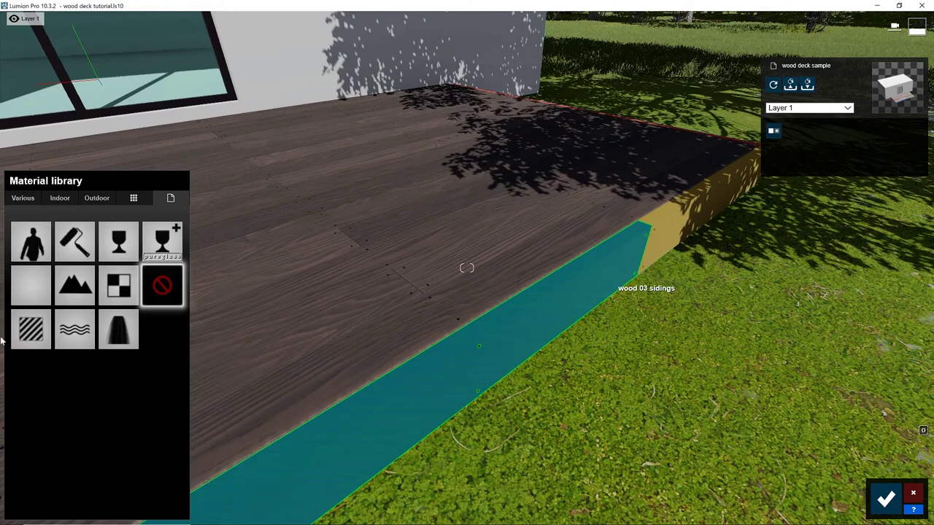
left_click(39, 326)
left_click(52, 315)
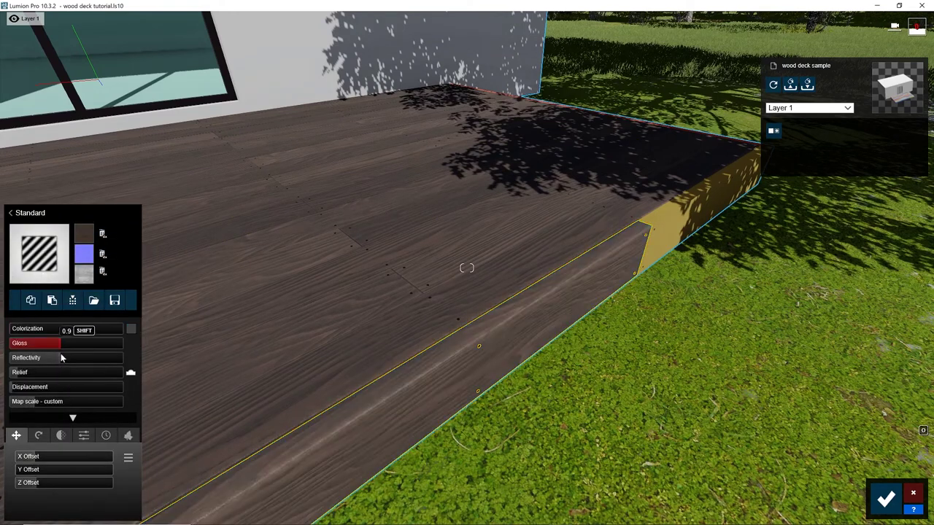
Raise the X Offset of the long front siding to near its upper end and its Z Offset to the maximum.
key("e")
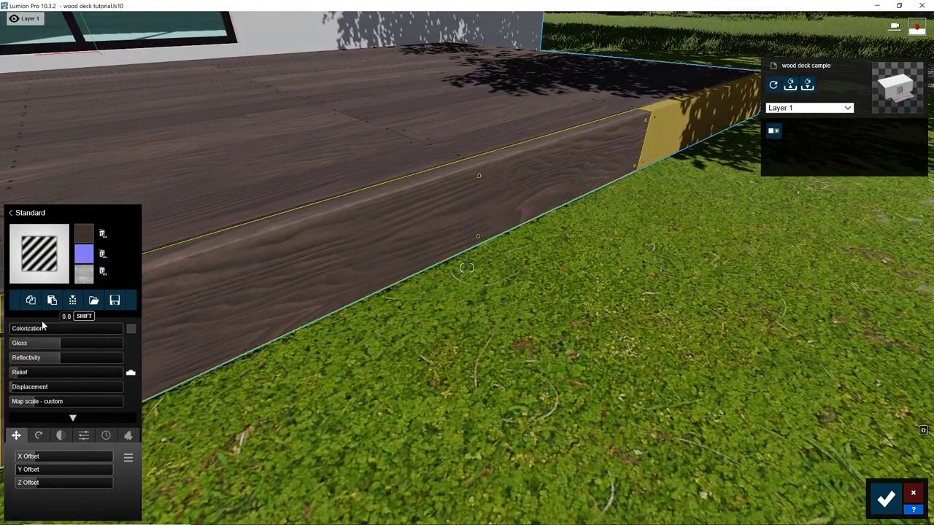
left_click_drag(35, 456, 94, 456)
left_click_drag(45, 483, 97, 484)
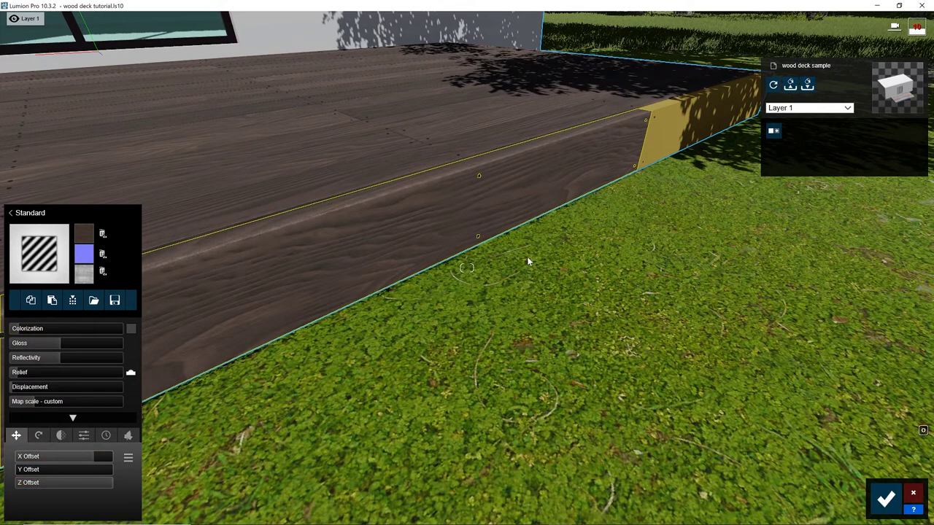
Paste the copied wood material onto the yellow end siding near the tree, with Colorization at 0.0 and a raised Z Offset.
left_click(679, 146)
left_click(32, 283)
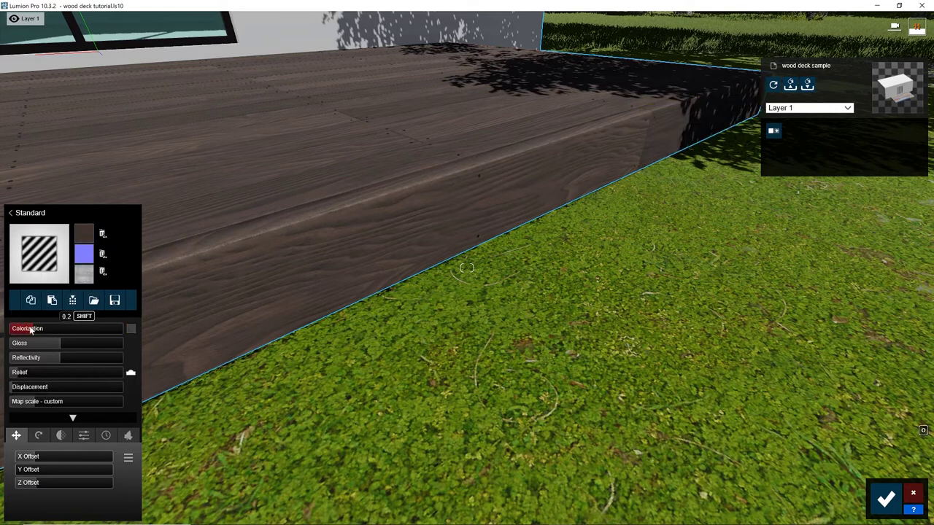
left_click_drag(23, 330, 13, 333)
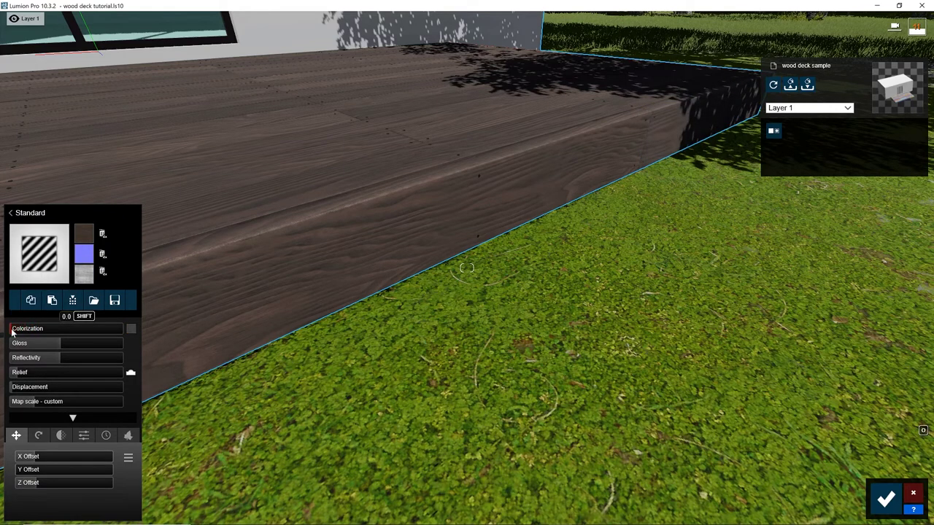
left_click_drag(35, 457, 66, 482)
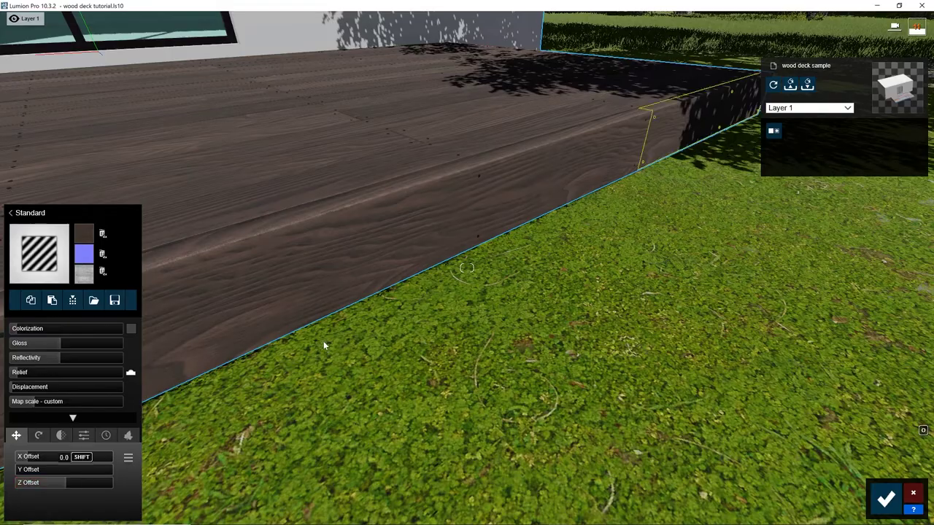
Assign a Standard material to the red siding at the deck's opposite end and paste the copied wood material onto it.
key("a")
right_click_drag(316, 264, 532, 375)
key("w")
key("e")
left_click(532, 375)
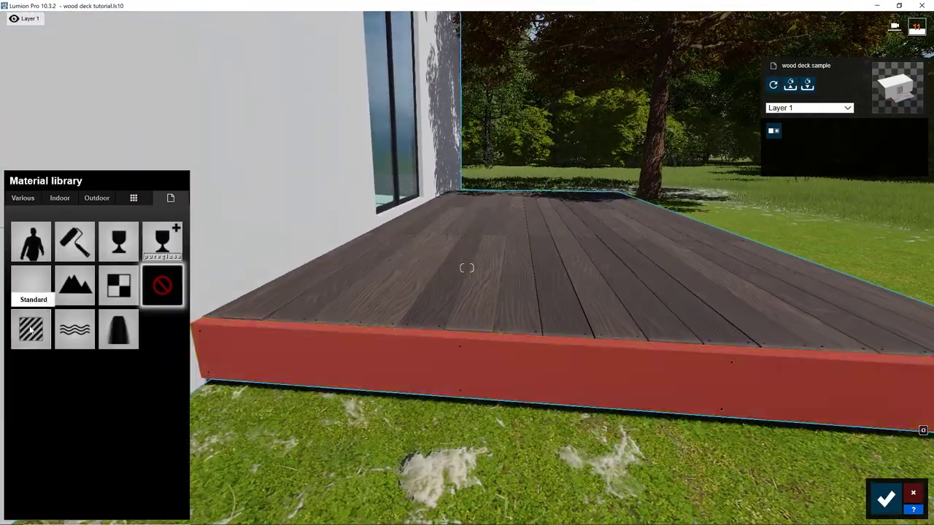
left_click(31, 323)
left_click(52, 314)
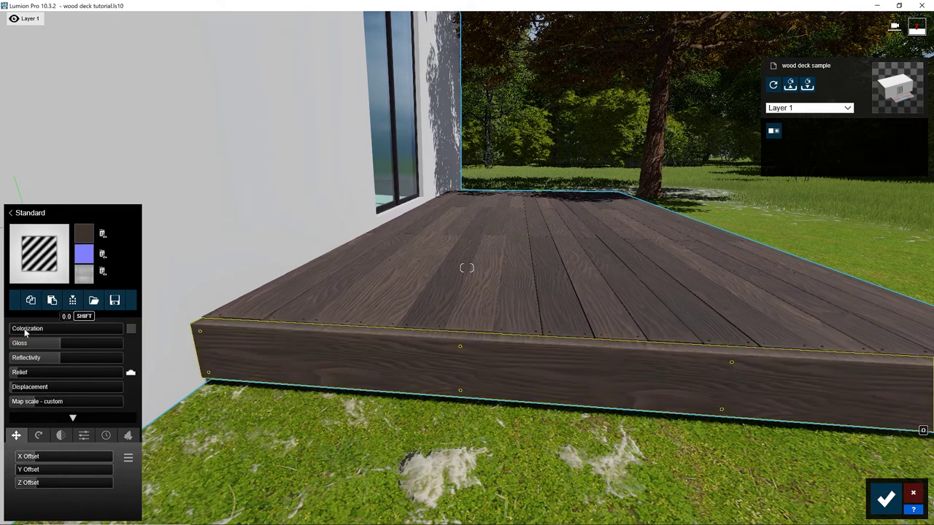
left_click(38, 435)
Examine the textured boards and sidings from several angles around the deck.
right_click_drag(219, 365, 146, 329)
key("w")
right_click_drag(478, 328, 442, 328)
key("d")
key("d")
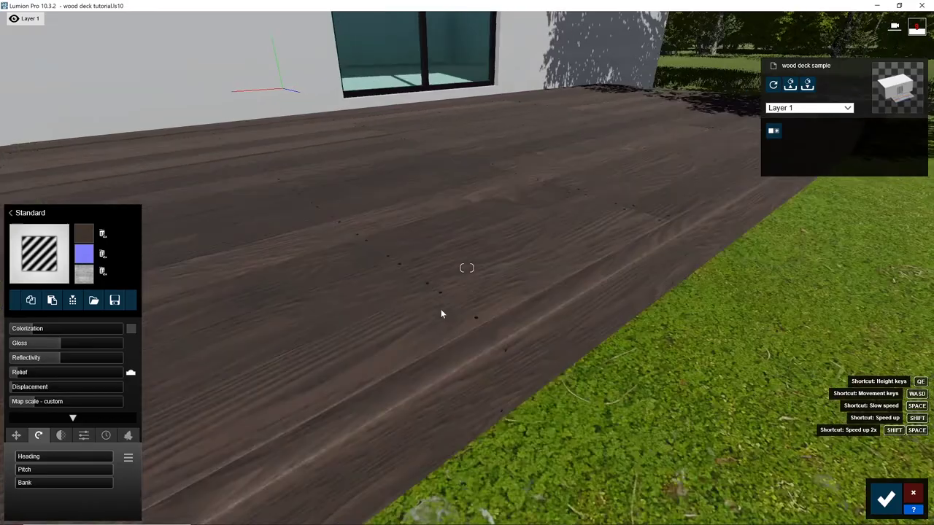
key("a")
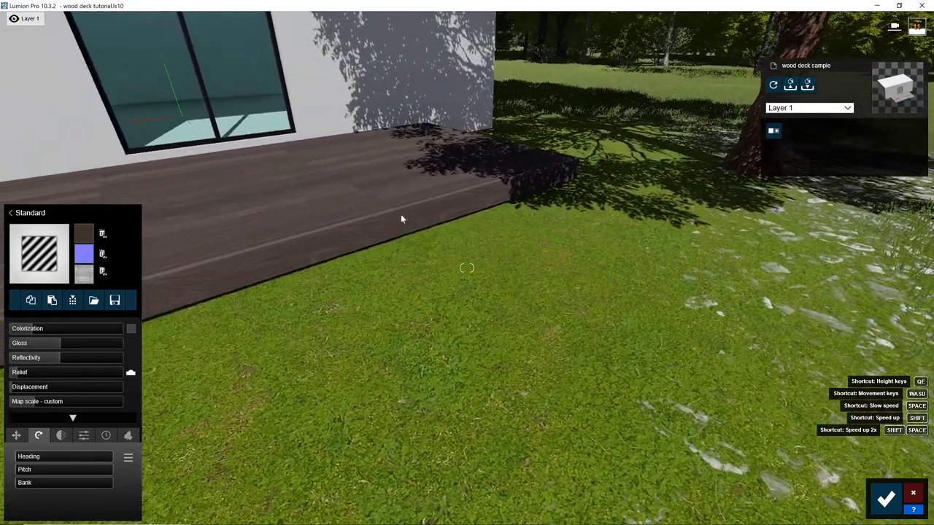
key("w")
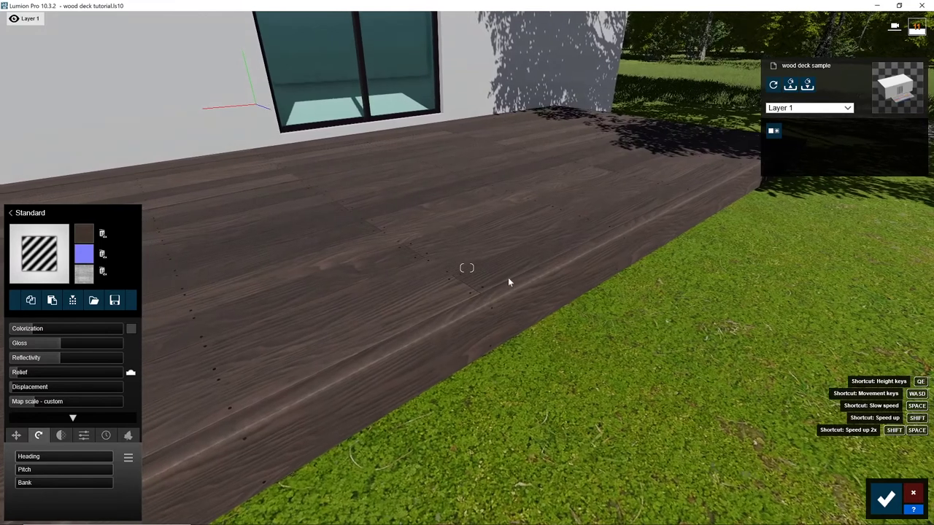
right_click_drag(453, 247, 368, 247)
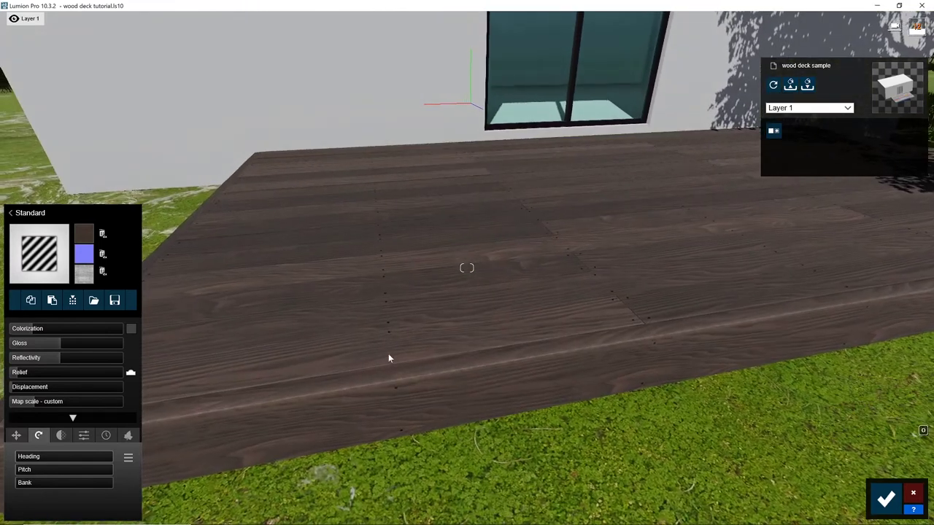
Assign the indoor metal material iron to the deck's screws and lower its Reflectivity to about the middle of its range.
key("w")
key("w")
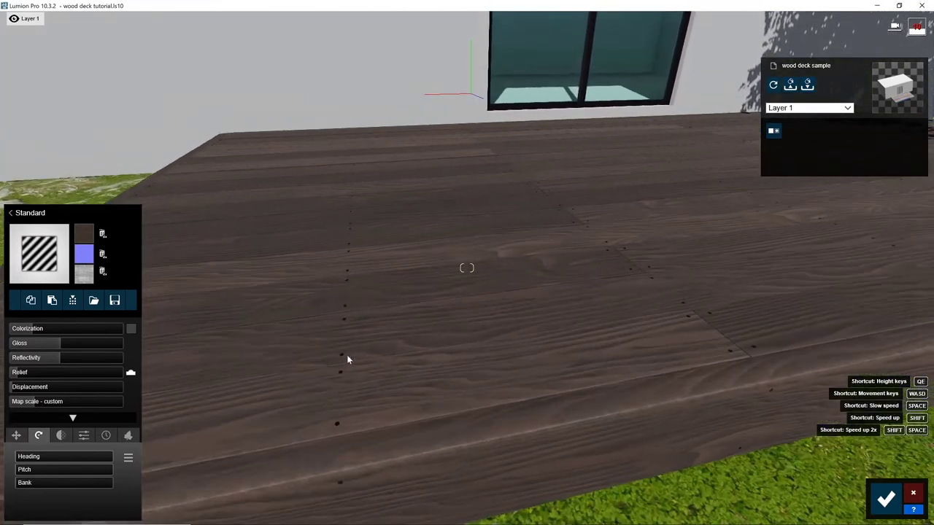
left_click(297, 388)
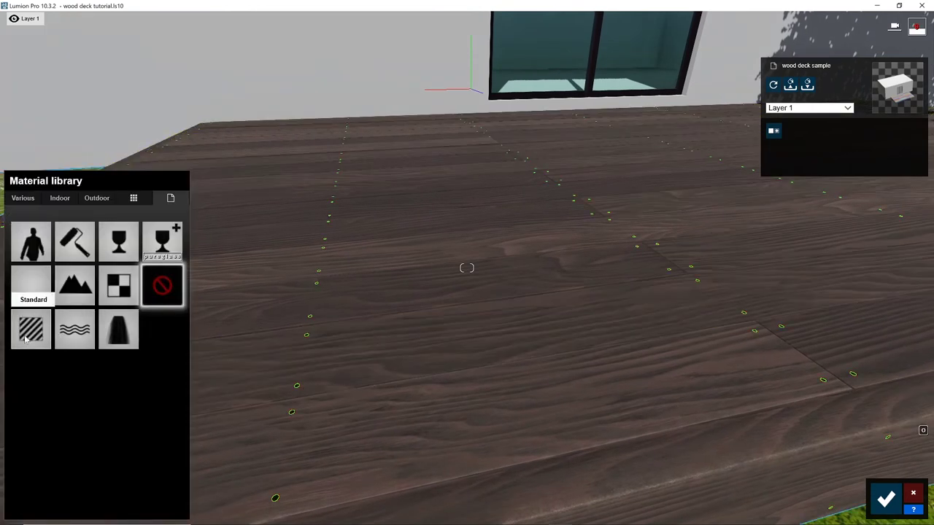
left_click(60, 199)
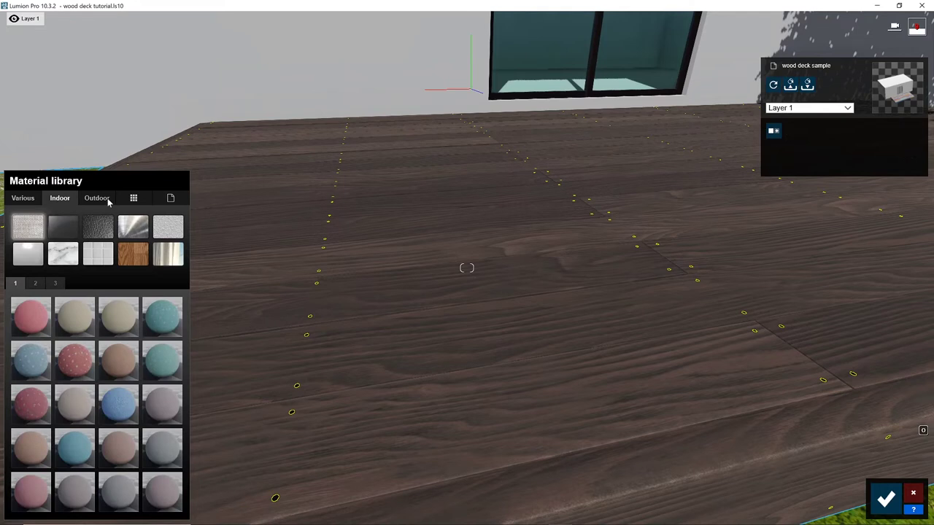
left_click(135, 226)
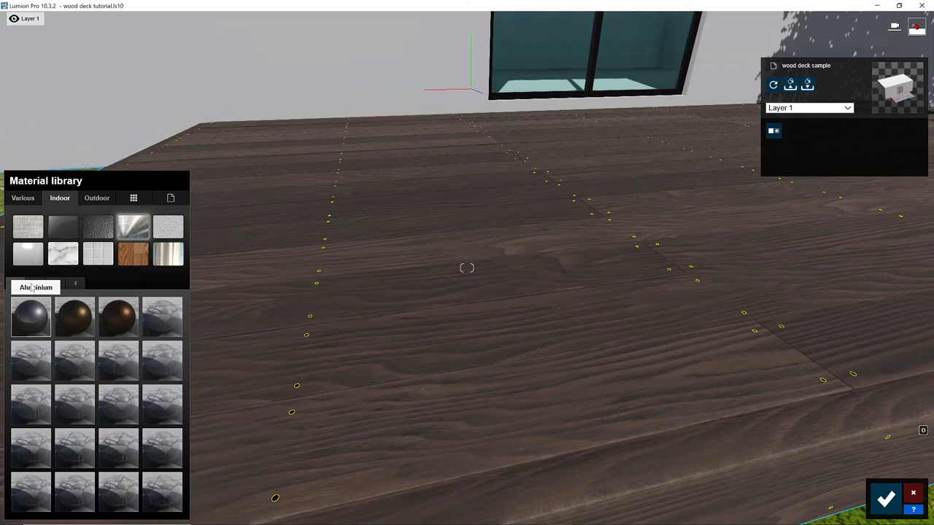
left_click(35, 284)
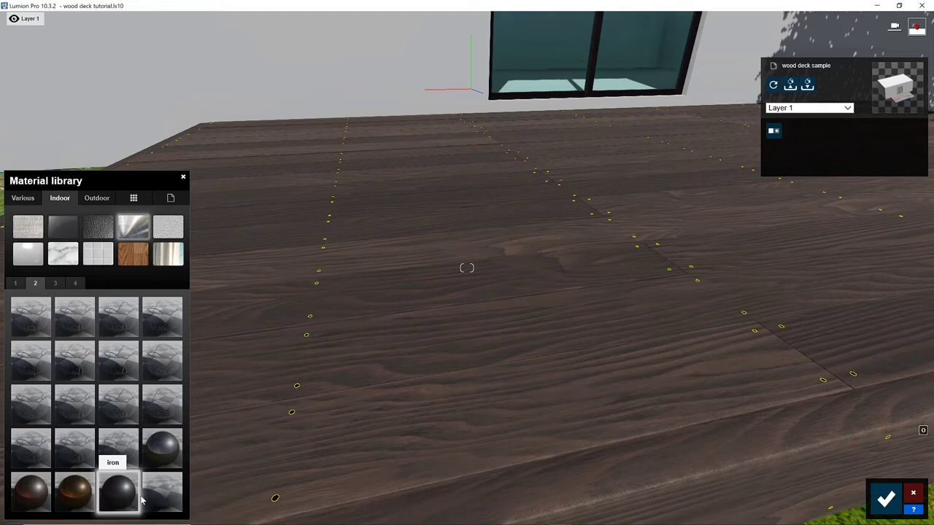
left_click(118, 491)
left_click_drag(103, 372, 58, 357)
Check the screws and the shaded end of the deck, and save the material changes.
right_click_drag(682, 362, 713, 363)
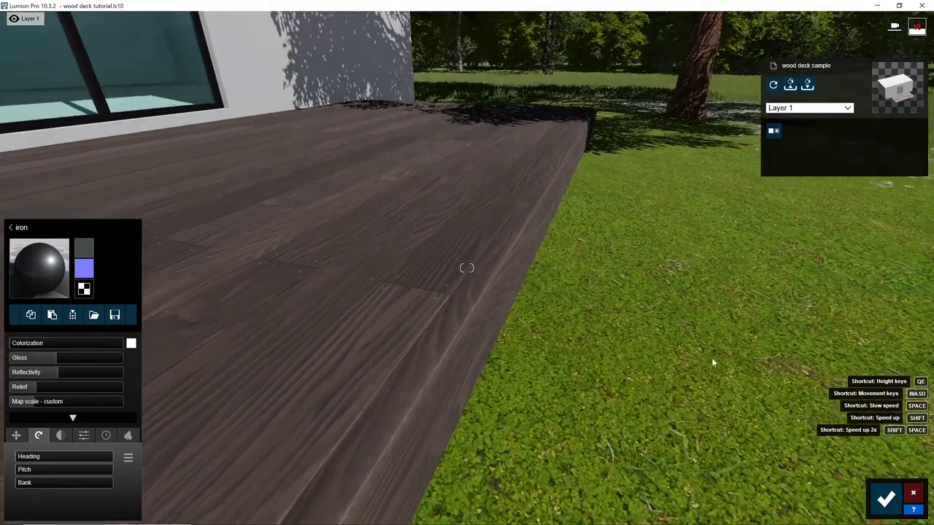
key("d")
right_click_drag(477, 234, 400, 199)
key("e")
key("q")
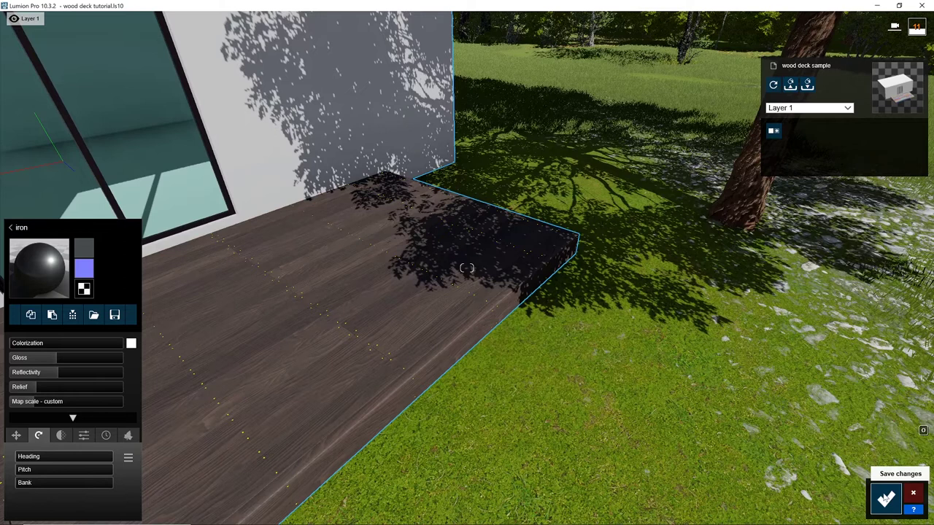
left_click(887, 499)
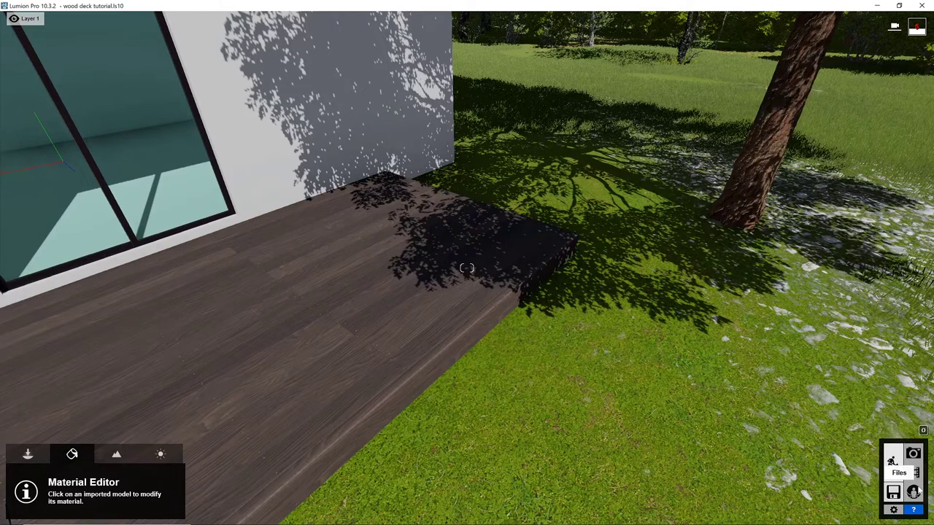
Enter Photo mode, restore the Photo 1 and Photo 2 cameras and update the preview of each.
left_click(913, 454)
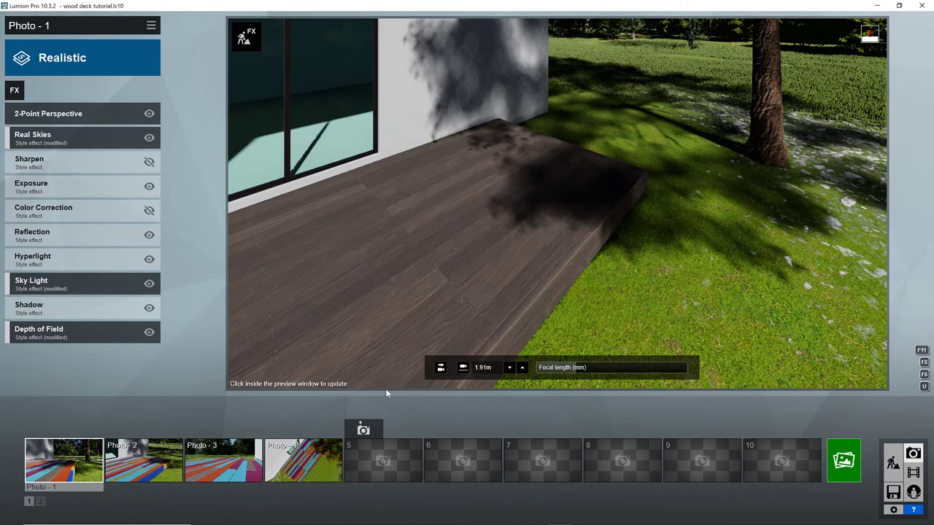
left_click(63, 458)
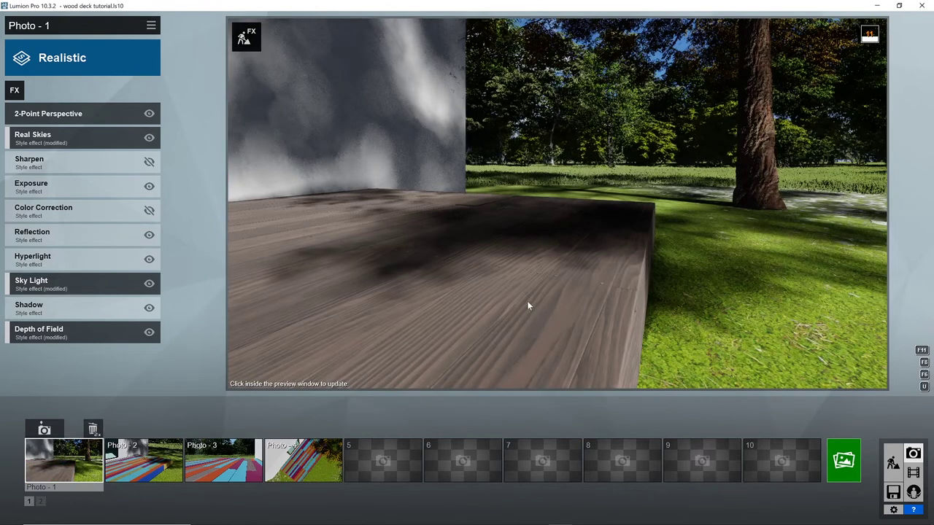
left_click(535, 267)
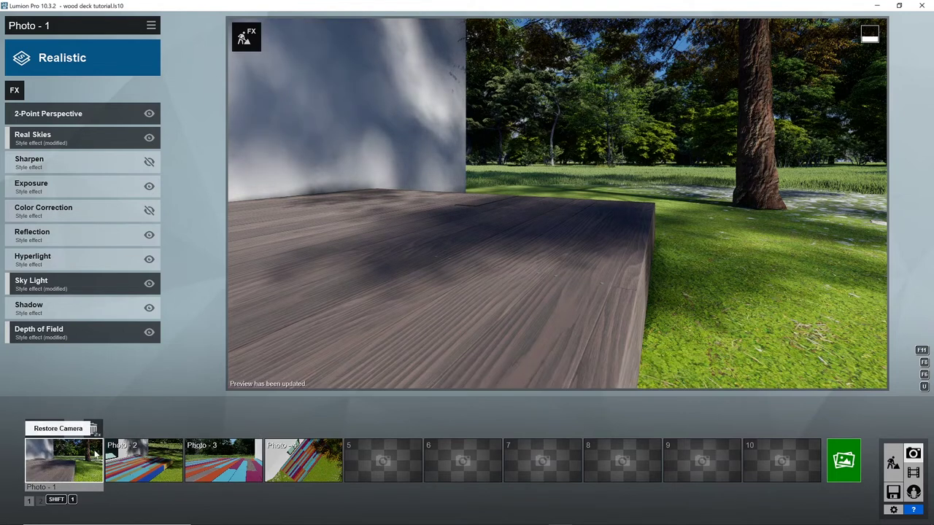
left_click(144, 461)
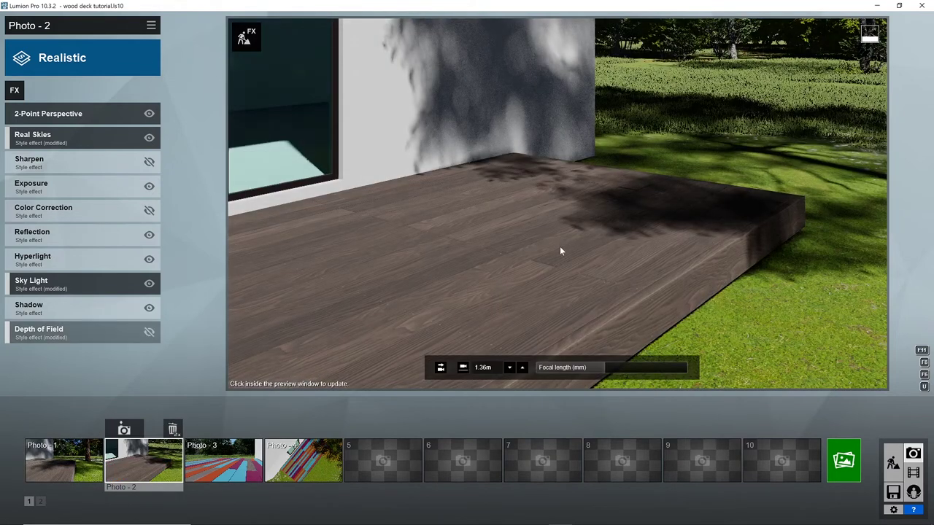
left_click(561, 250)
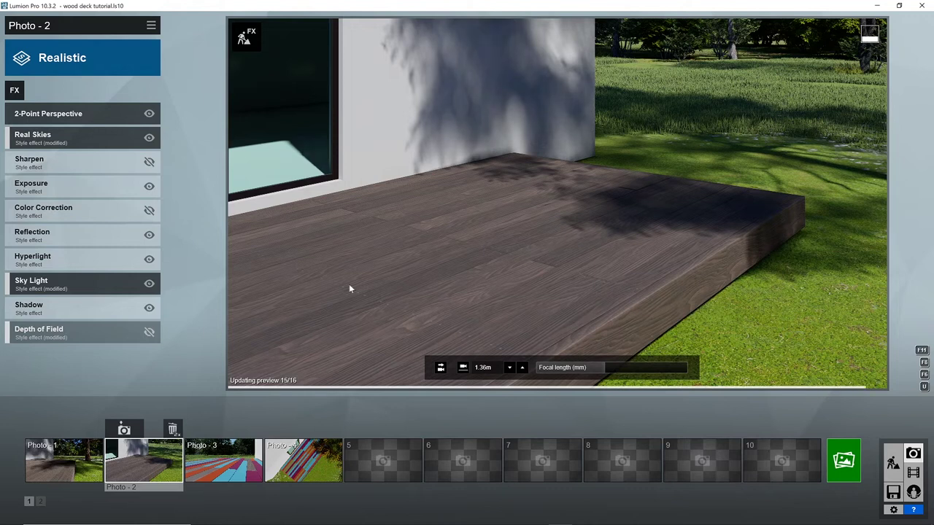
Restore the Photo 3 and Photo 4 cameras and update the preview of each.
mouse_move(225, 479)
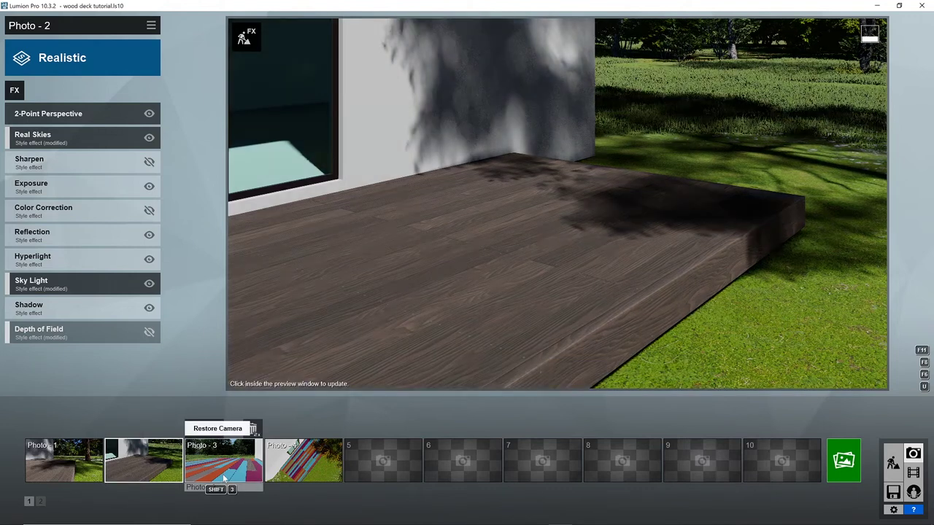
left_click(223, 474)
left_click(540, 278)
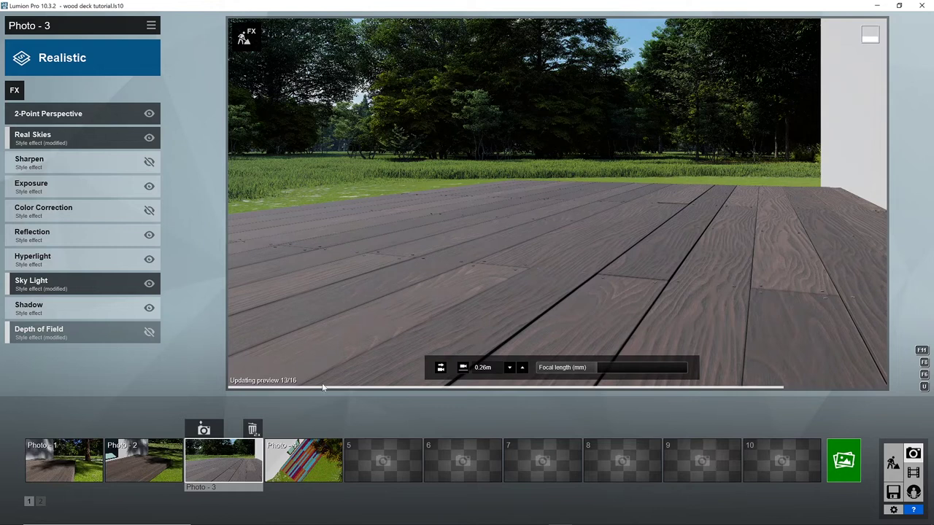
left_click(306, 473)
key("shift+4")
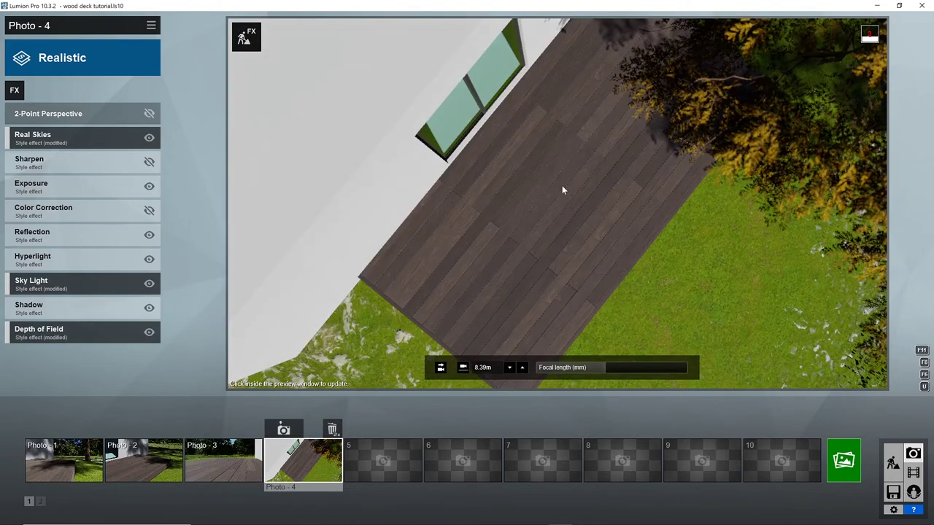
left_click(576, 177)
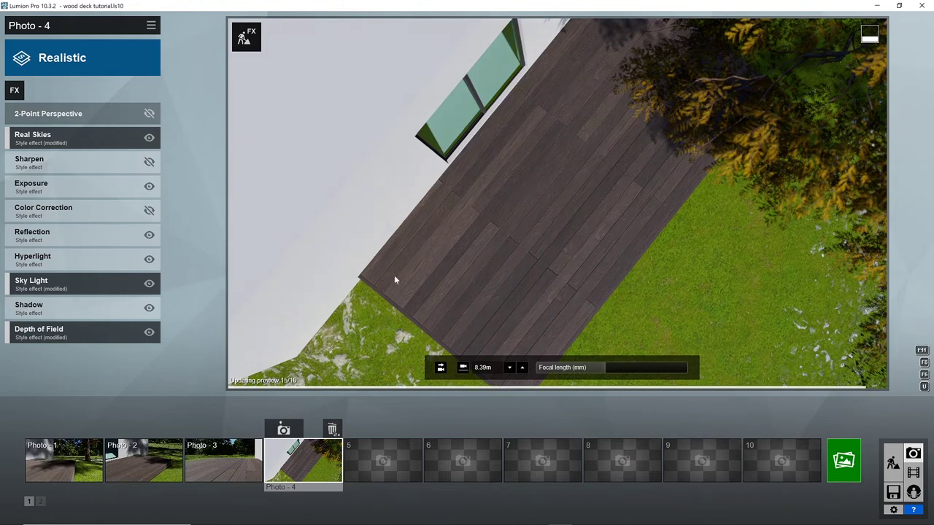
Include Photos 1 to 4 in the photo set and render them at Print size, 3840x2160.
mouse_move(416, 180)
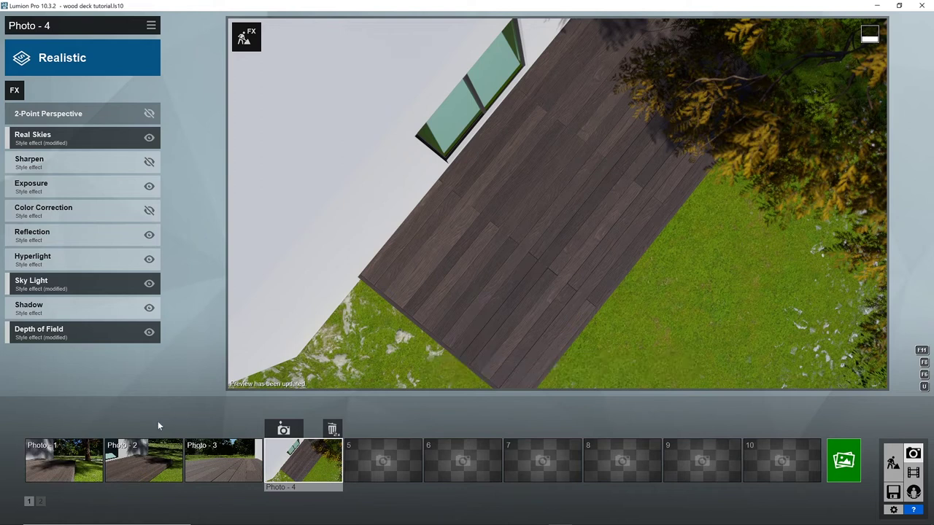
left_click(844, 460)
left_click(268, 191)
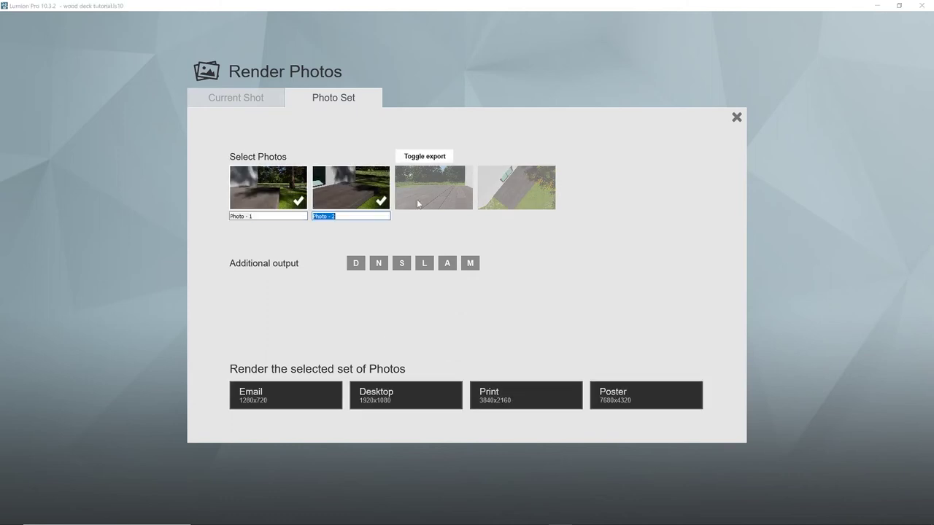
left_click(352, 197)
left_click(434, 192)
left_click(516, 191)
left_click(504, 395)
Save the renders as JPG files named WOOD DECK in the Tutorial 03 folder on drive E, and open the output folder.
left_click(438, 303)
double_click(500, 339)
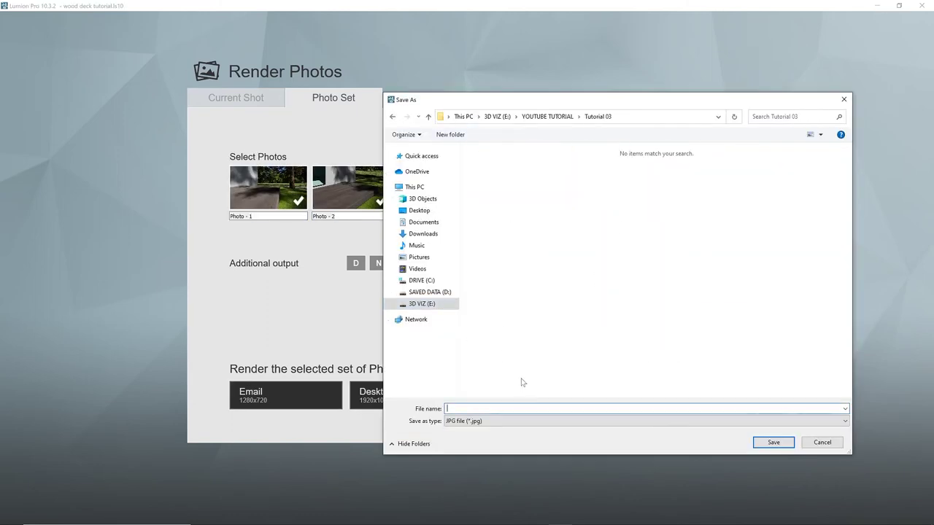
type("WOOD DECK")
key("Return")
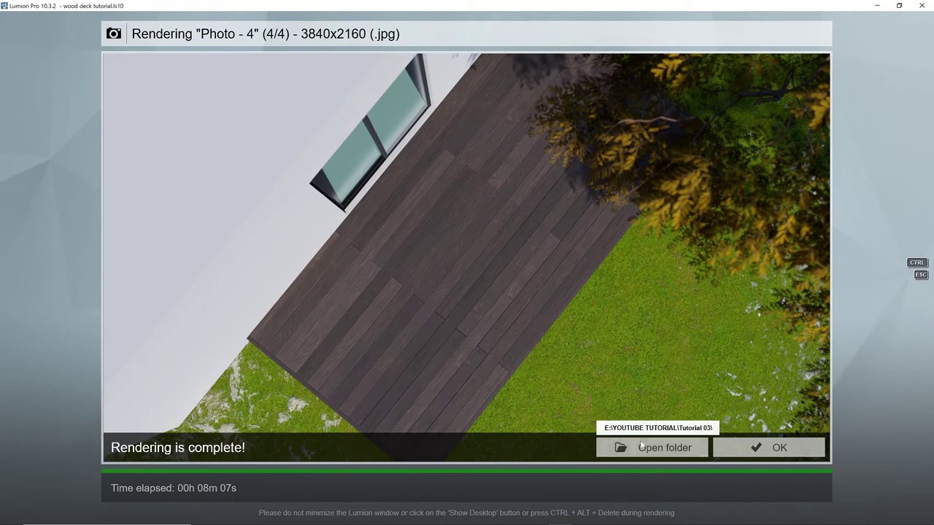
left_click(646, 448)
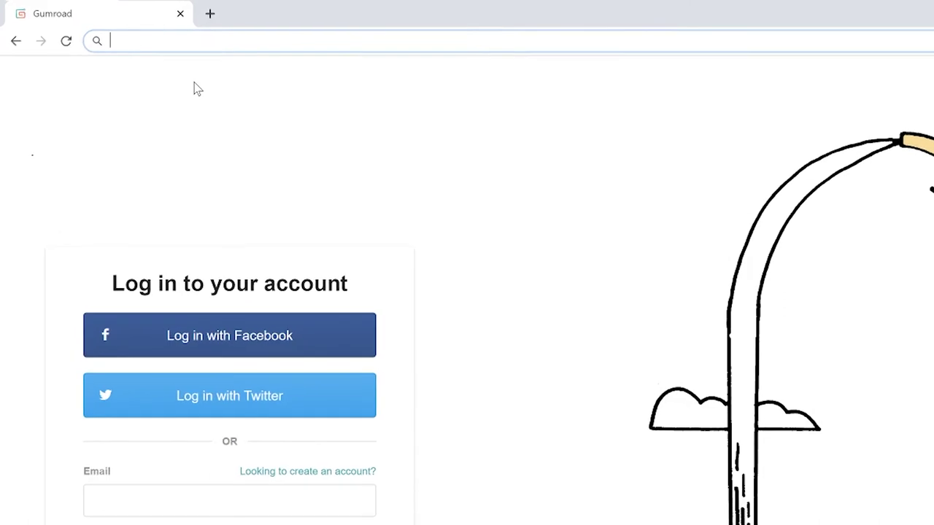
type("www.")
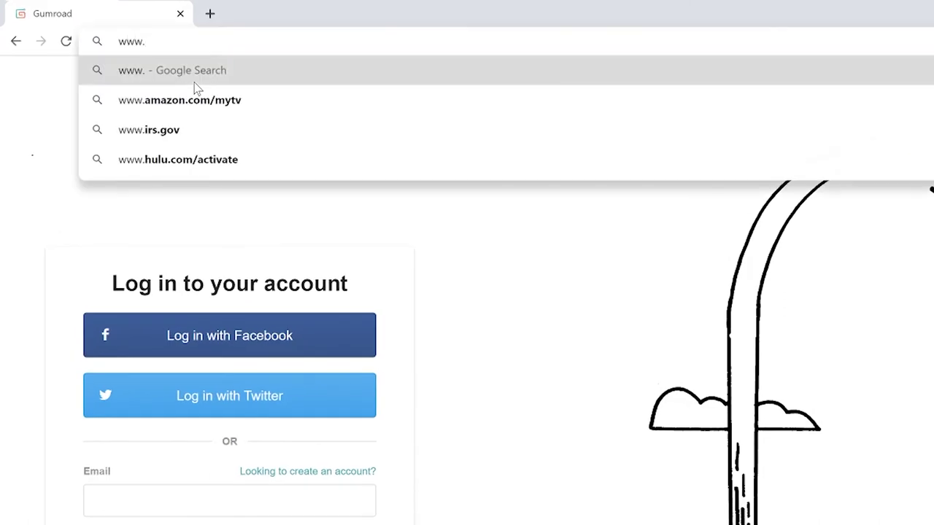
type("gumroad.com")
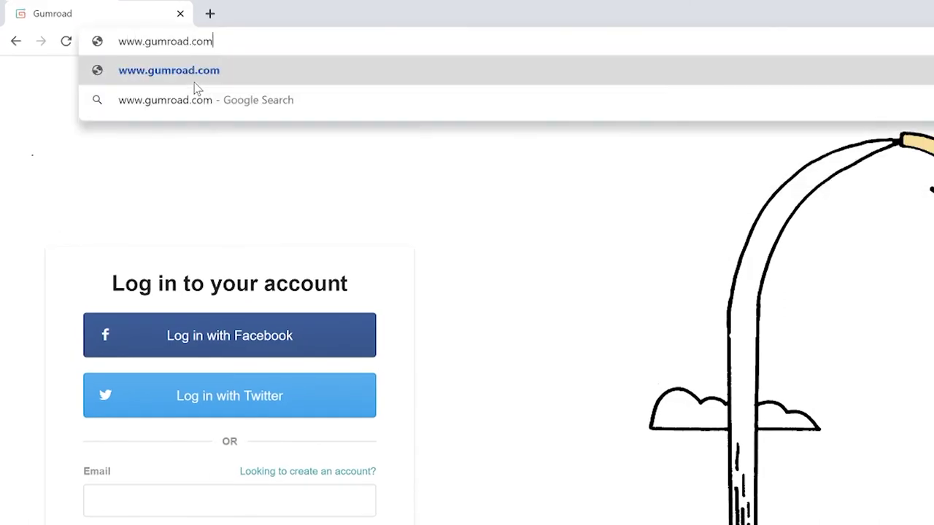
type("/realmokong")
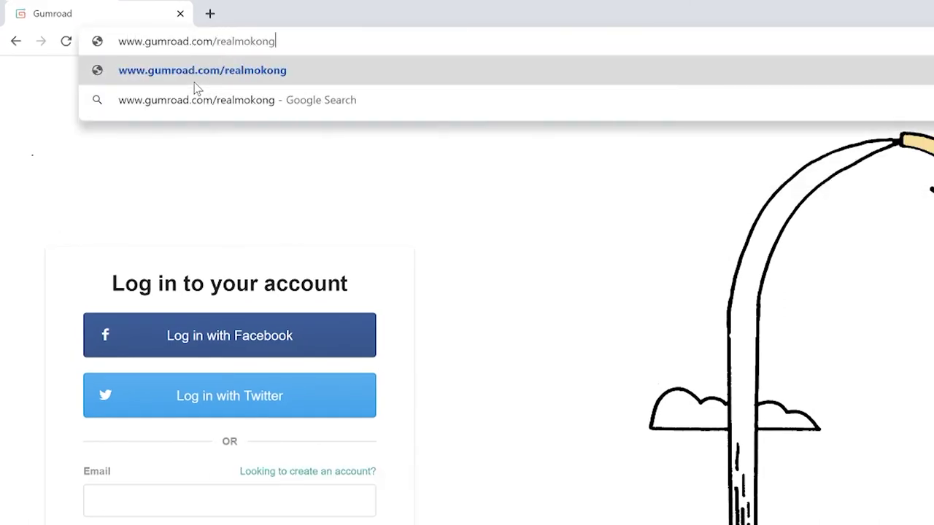
key("Return")
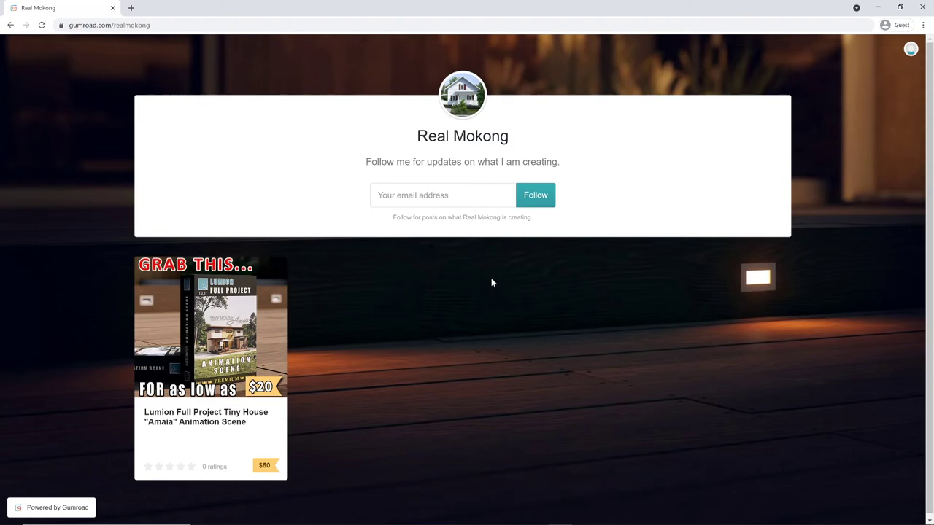
left_click(219, 332)
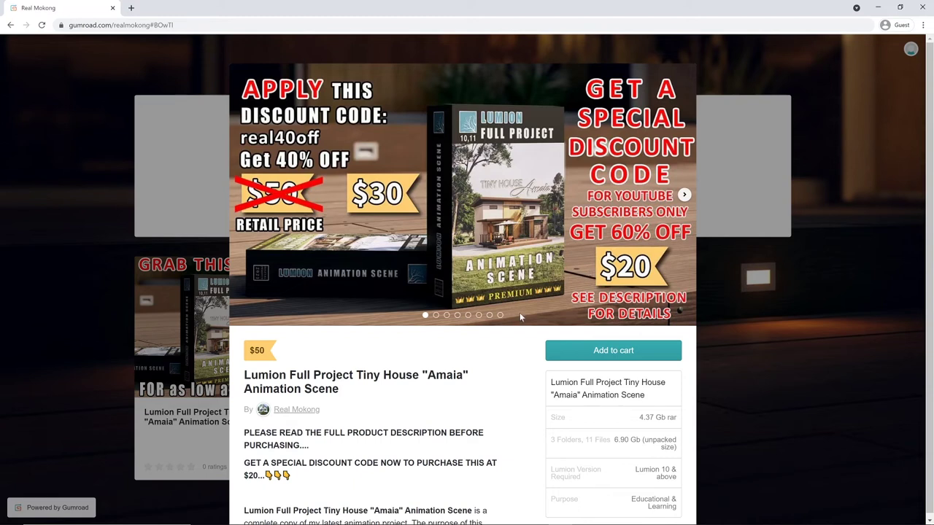
Read through the product description, covering the rar file contents, important notes, usage permissions and special discount instructions, and return to its beginning.
scroll(476, 393, "down", 3)
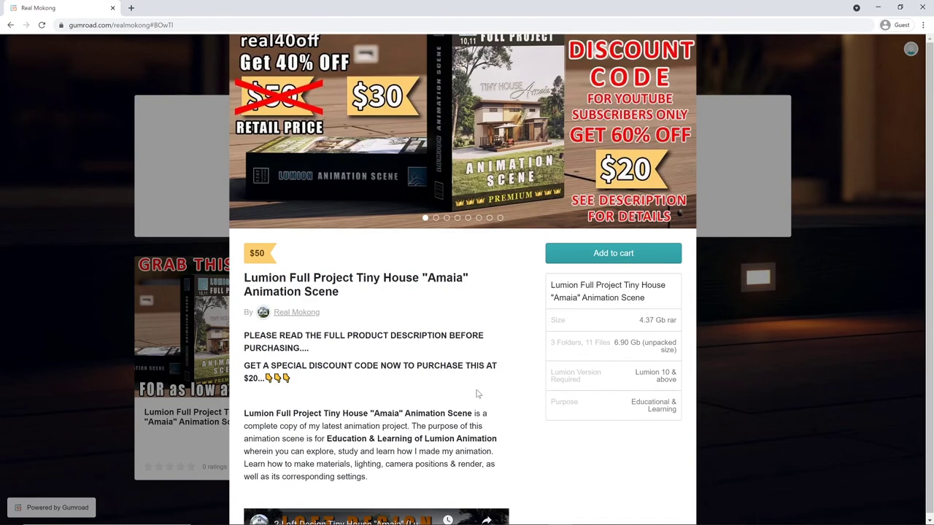
scroll(478, 394, "down", 3)
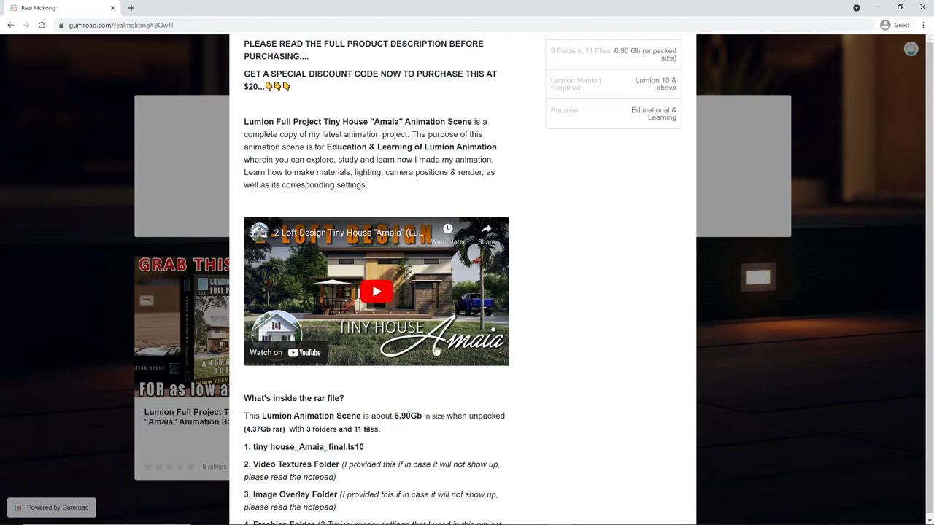
scroll(434, 411, "down", 2)
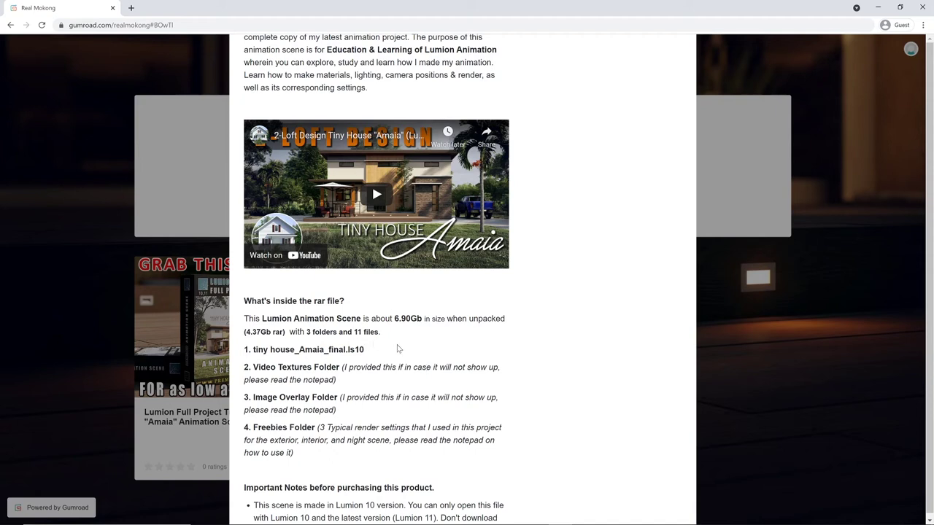
scroll(397, 352, "down", 1)
scroll(391, 375, "down", 1)
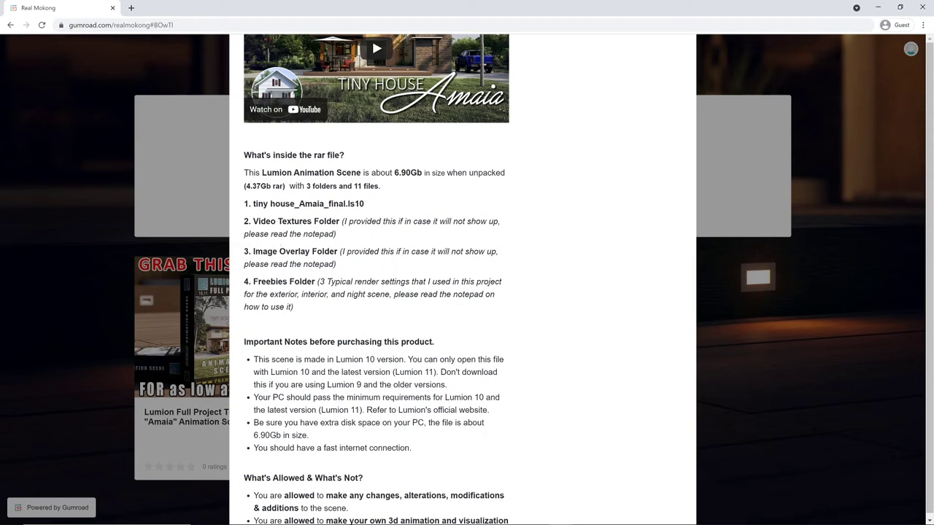
scroll(376, 279, "down", 3)
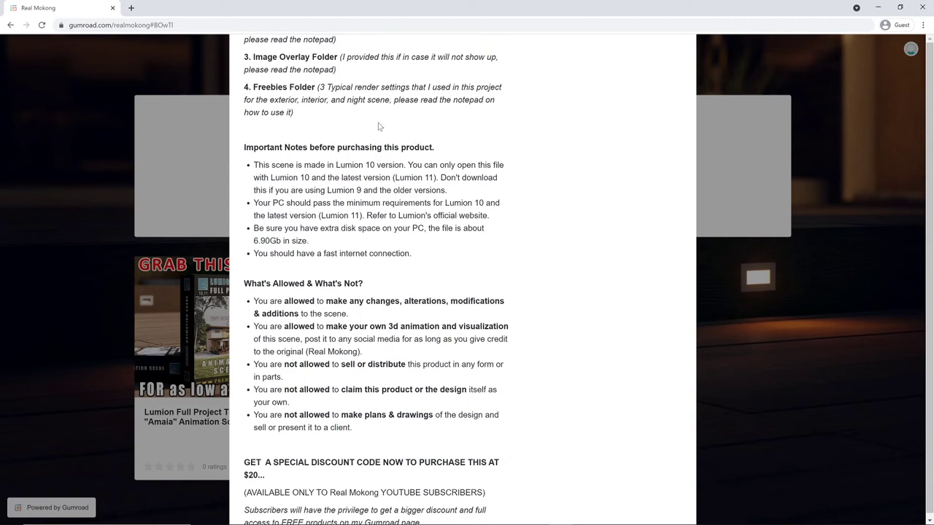
scroll(357, 199, "down", 1)
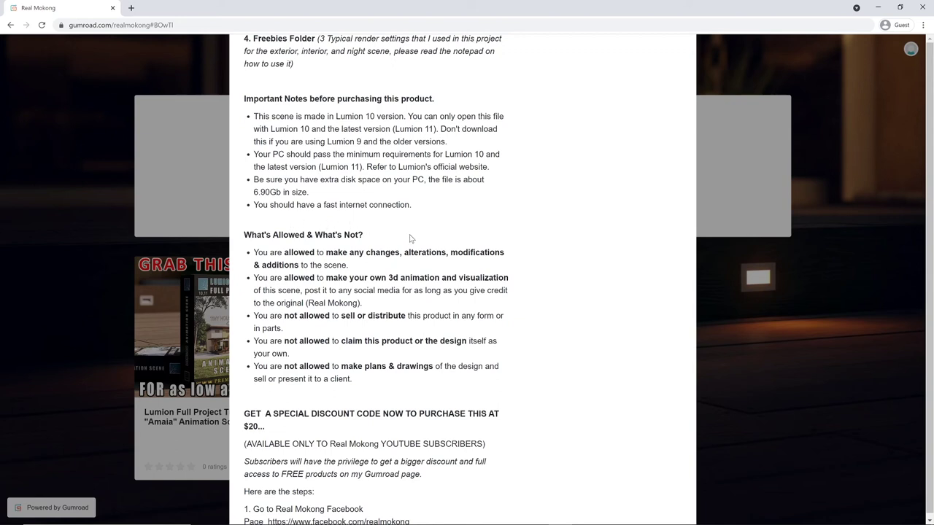
scroll(408, 232, "down", 2)
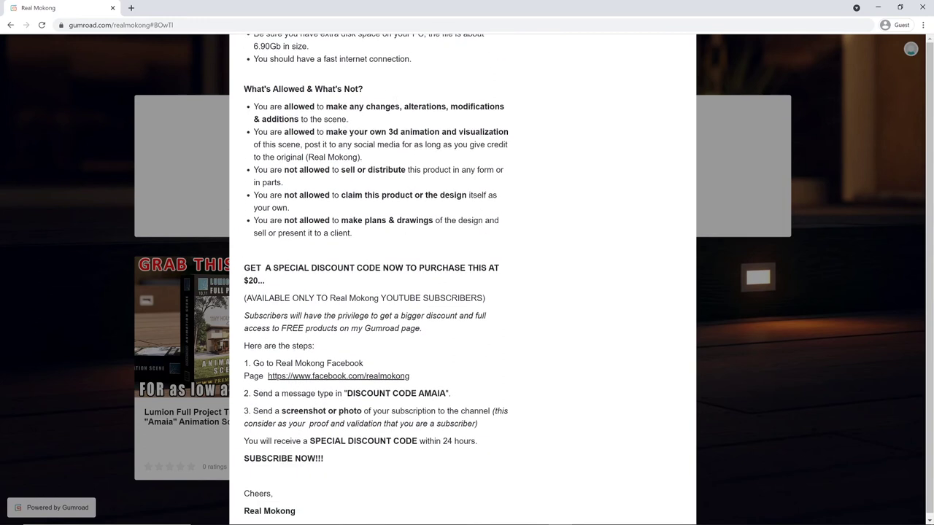
left_click_drag(252, 108, 533, 244)
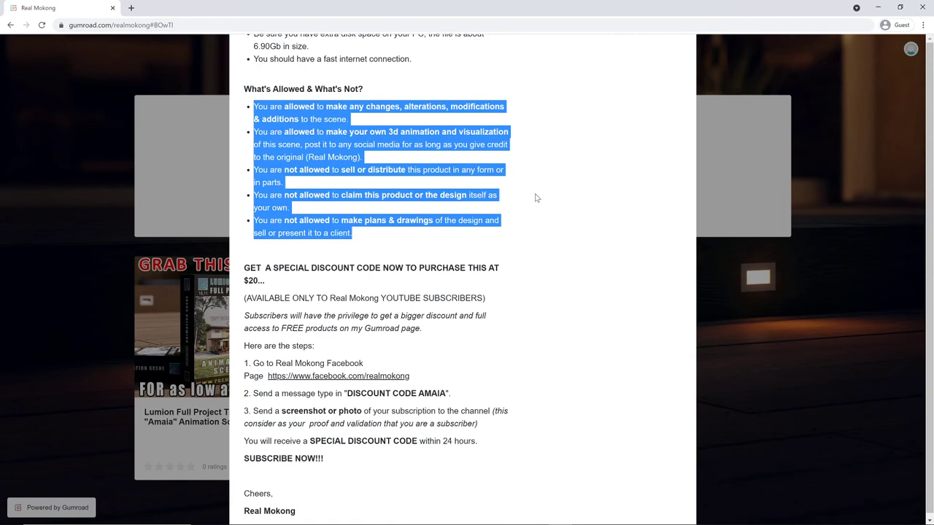
left_click(520, 241)
scroll(521, 240, "down", 2)
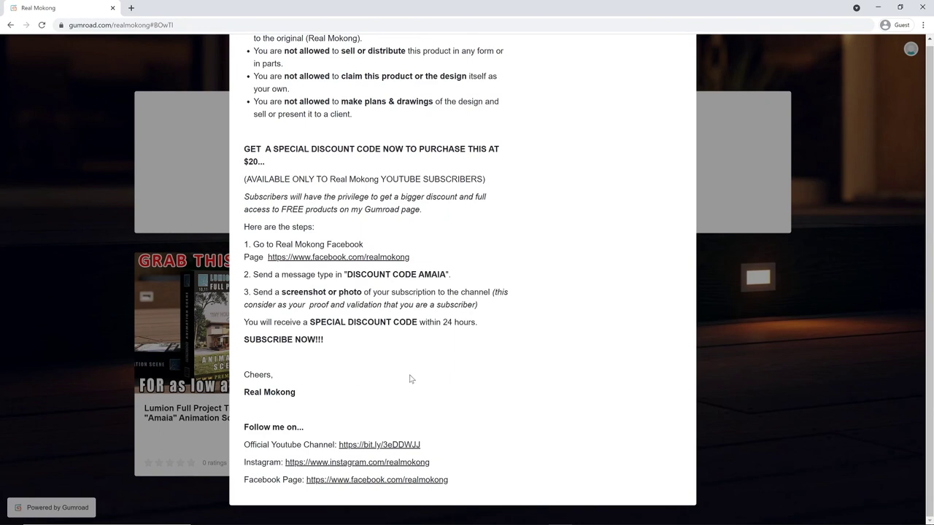
scroll(476, 384, "up", 15)
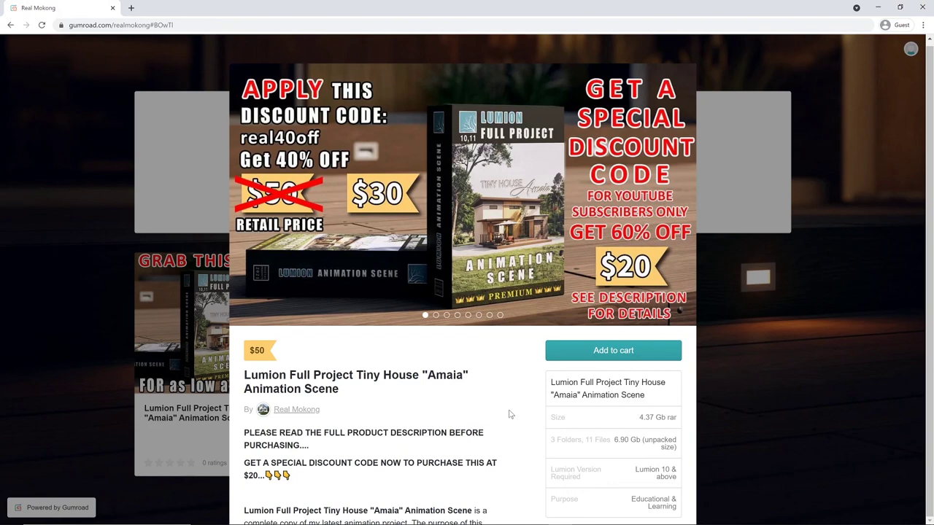